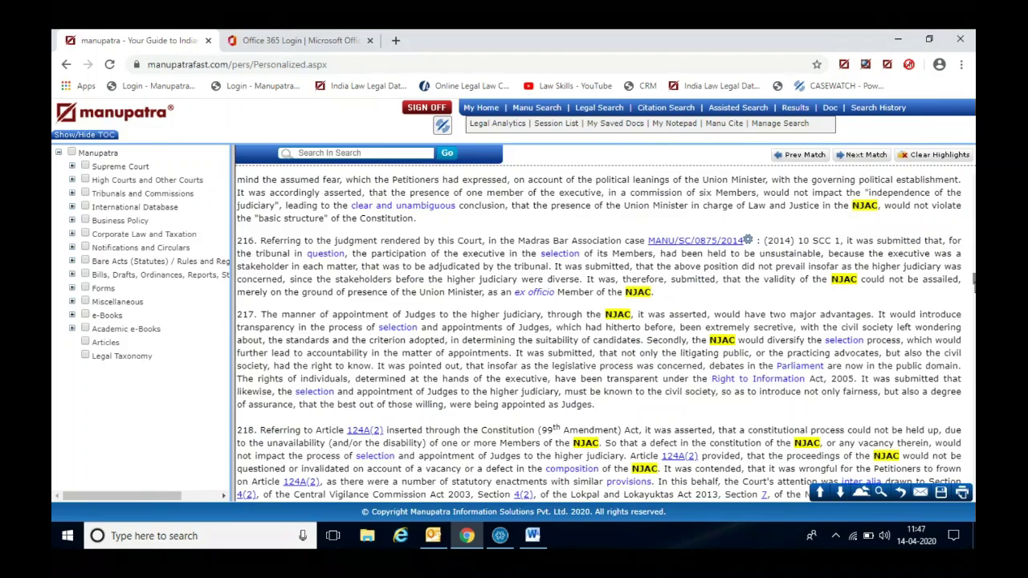
# - Scroll the NJAC Act judgment from the top down to its Cases Referred citations
pyautogui.moveTo(975, 288); pyautogui.dragTo(975, 172)
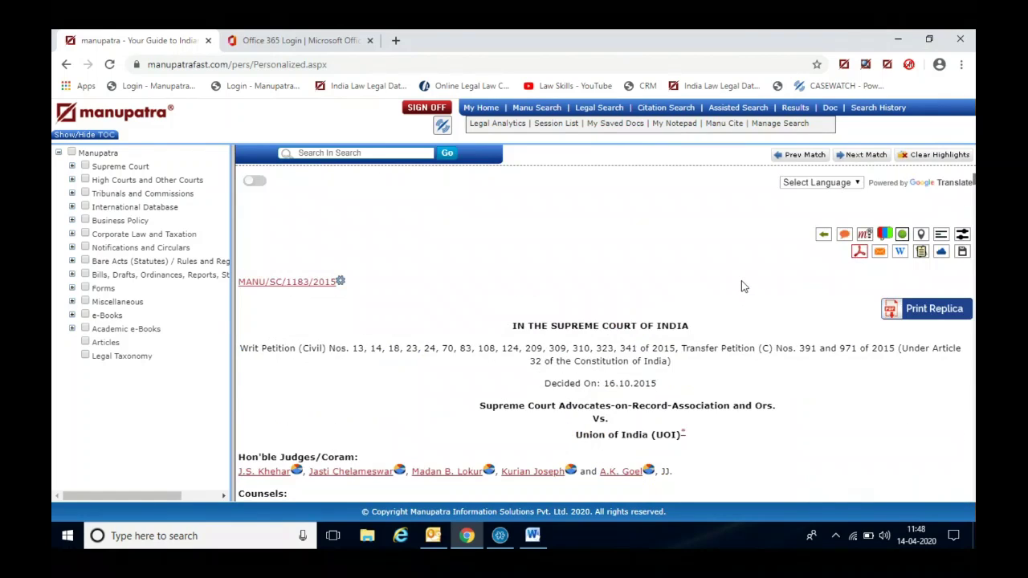
pyautogui.scroll(-3, 742, 287)
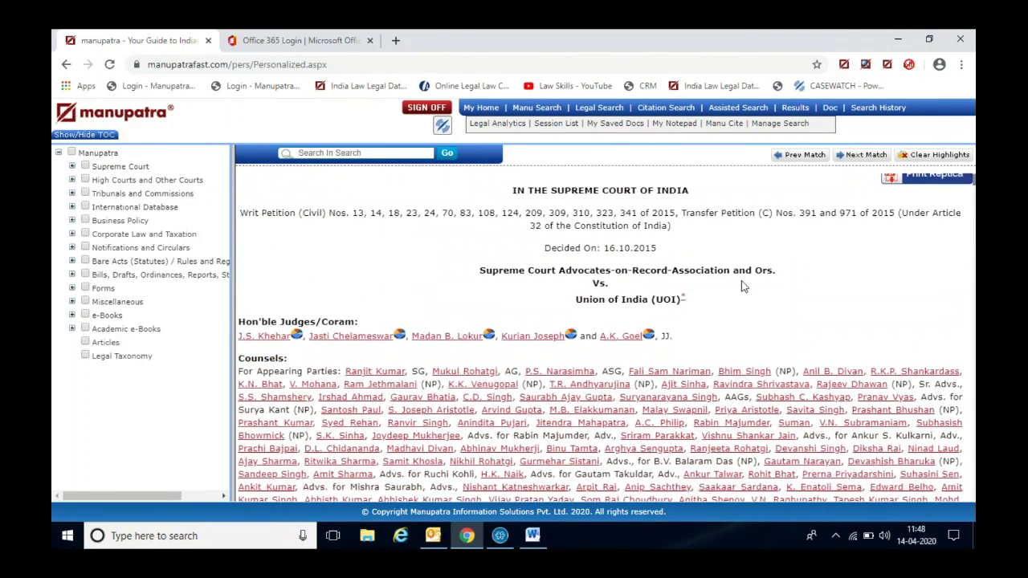
pyautogui.scroll(-4, 742, 287)
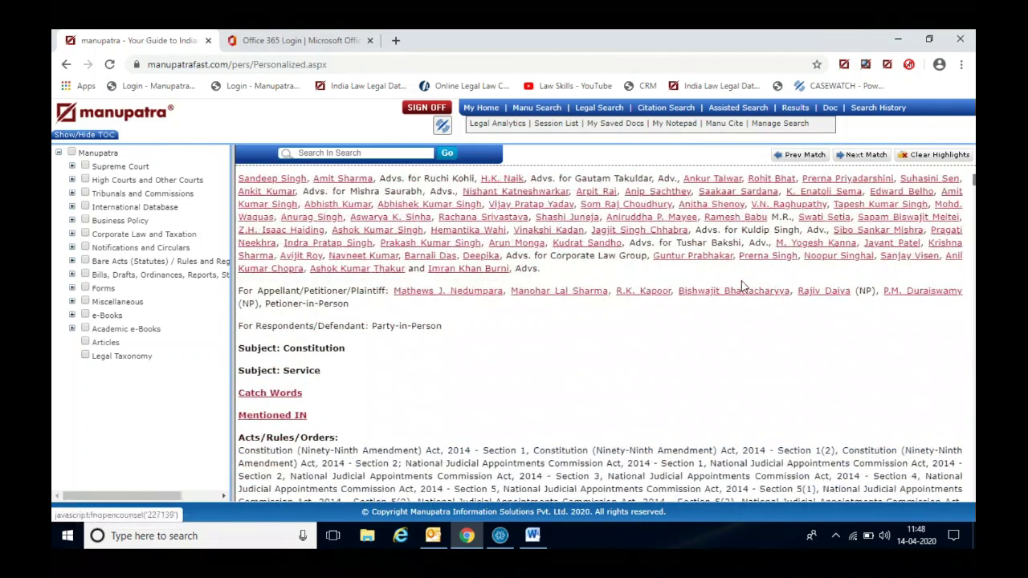
pyautogui.scroll(-10, 742, 287)
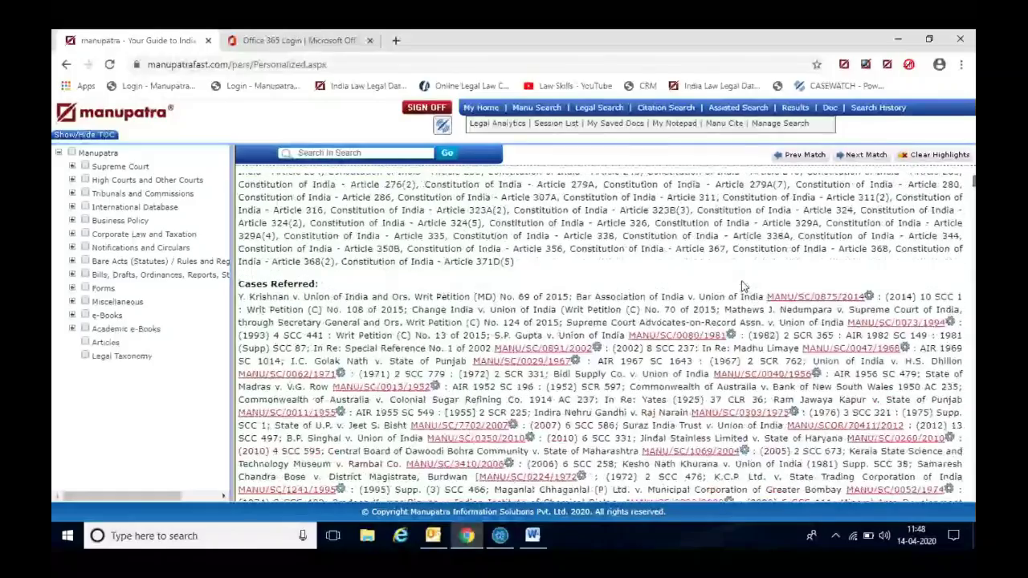
pyautogui.scroll(-3, 741, 287)
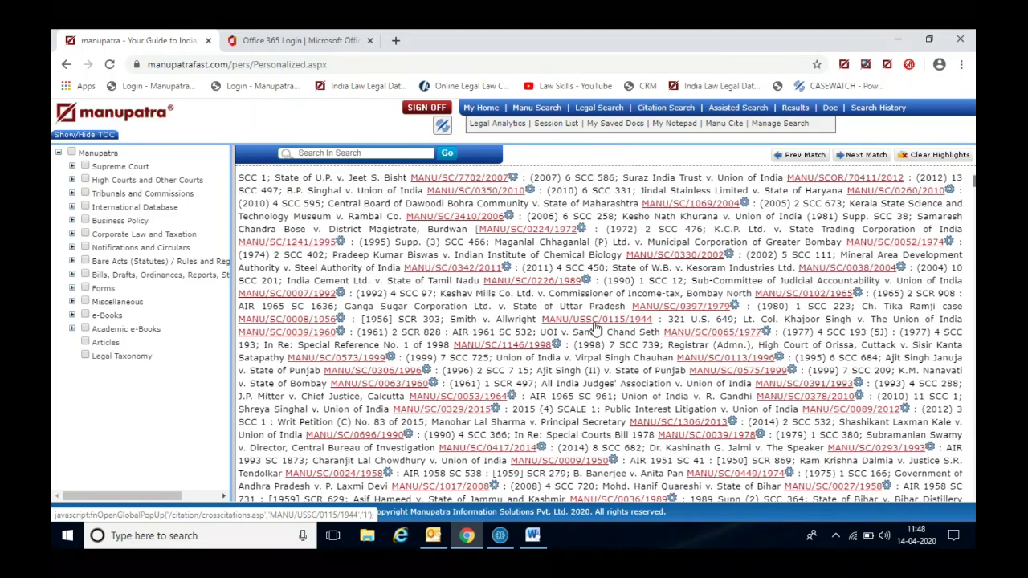
# - Preview the cited Smith vs. Allwright judgment (MANU/USSC/0115/1944), then close the preview
pyautogui.click(595, 327)
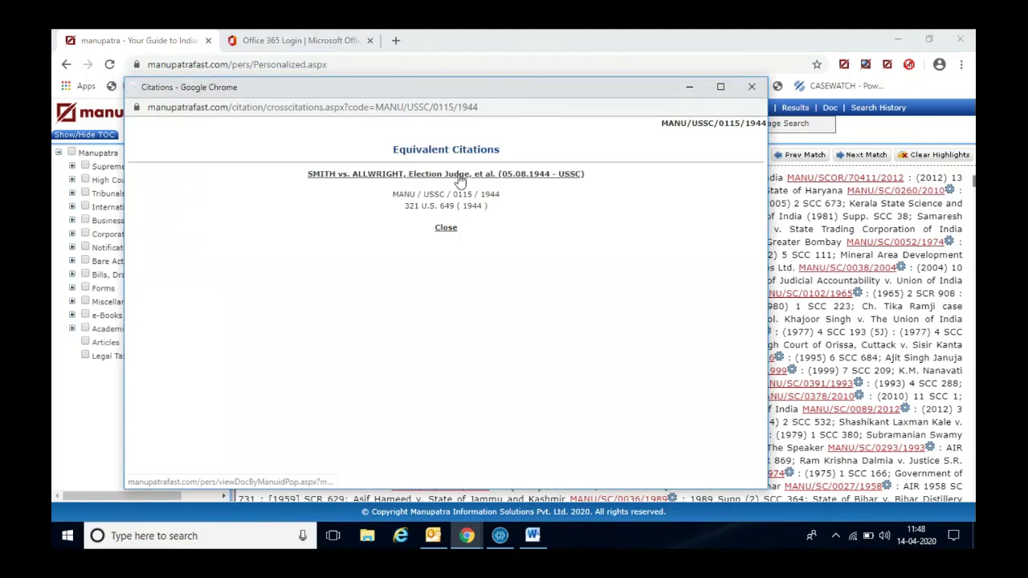
pyautogui.click(460, 174)
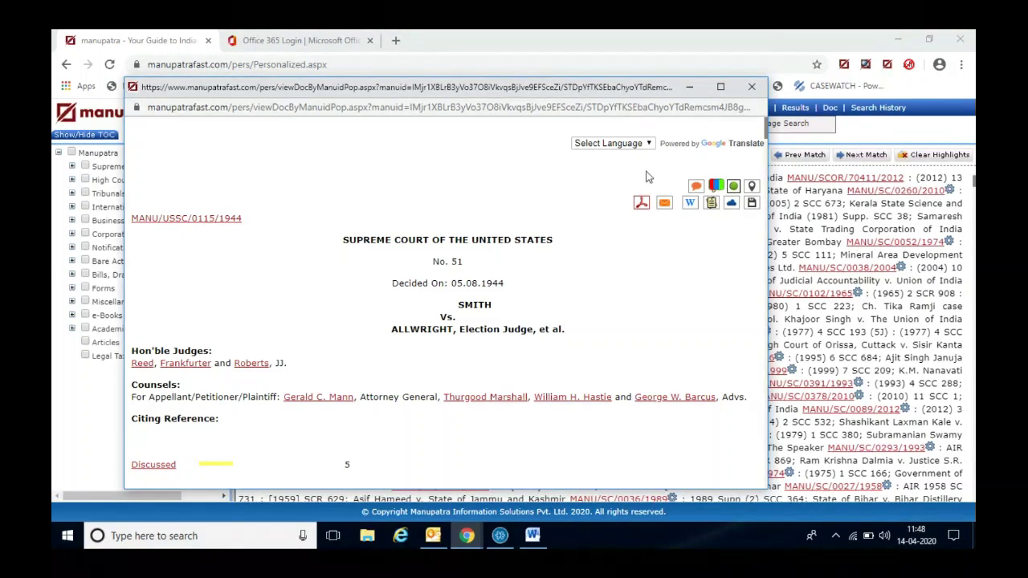
pyautogui.click(752, 87)
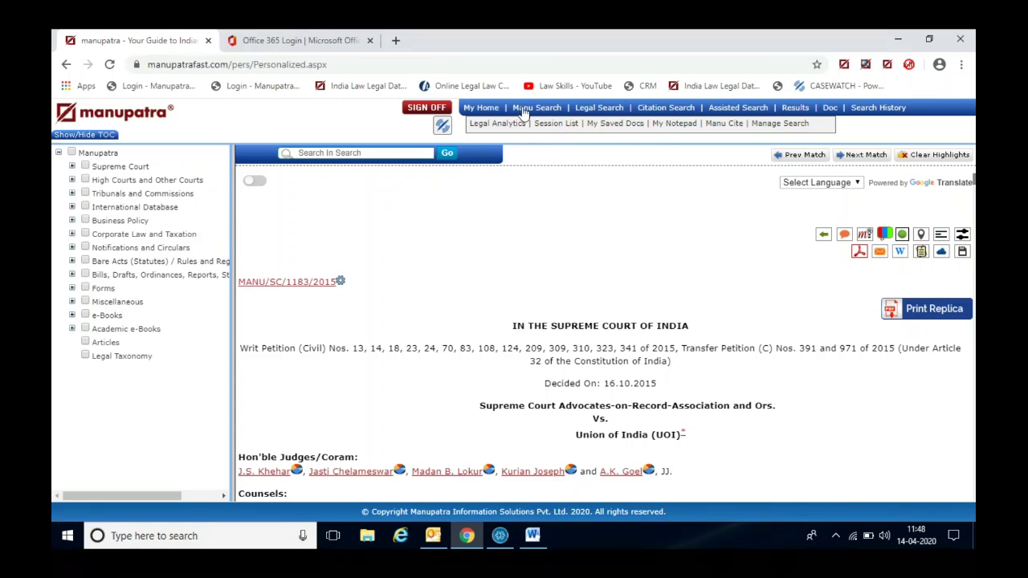
# - Run a Legal Search of the International Database for appellant/respondent 'diag human'
pyautogui.click(599, 108)
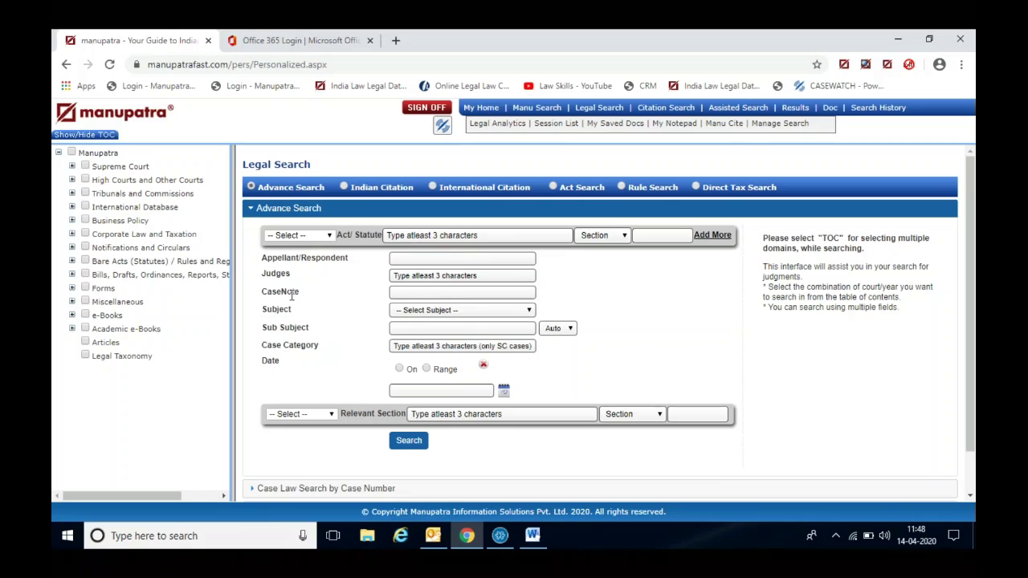
pyautogui.click(399, 257)
pyautogui.write('di')
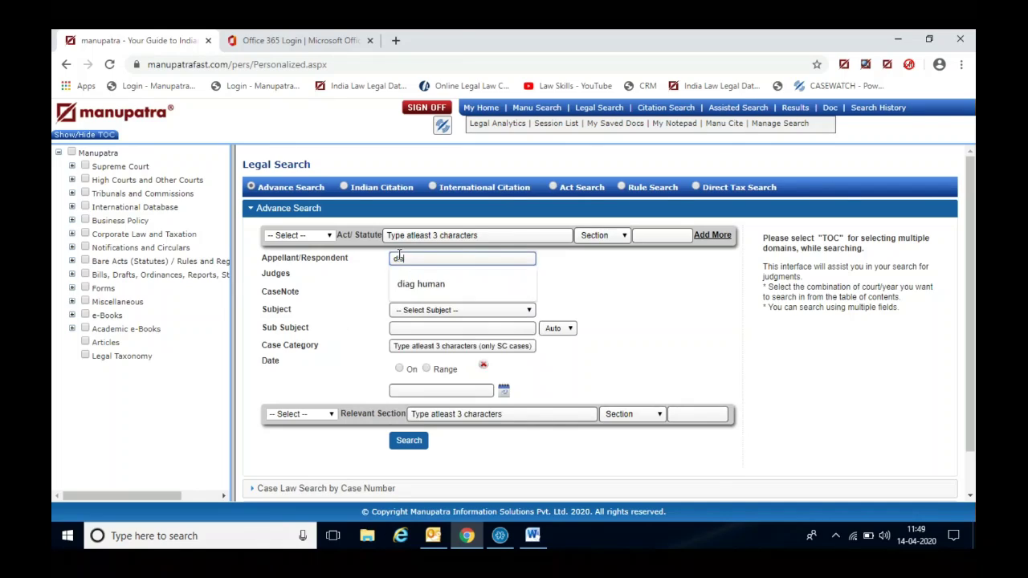
pyautogui.write('ag human')
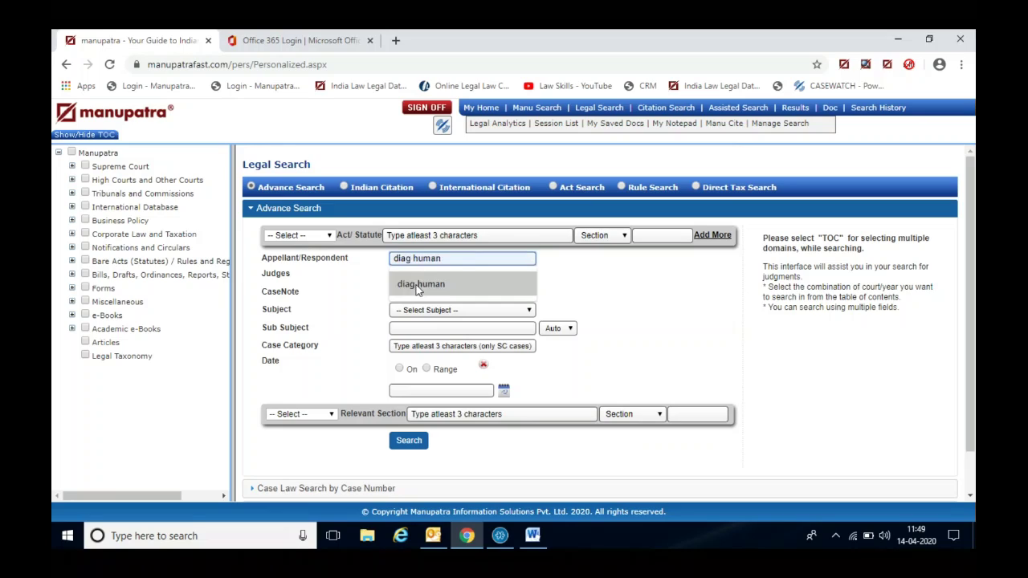
pyautogui.click(419, 284)
pyautogui.click(86, 208)
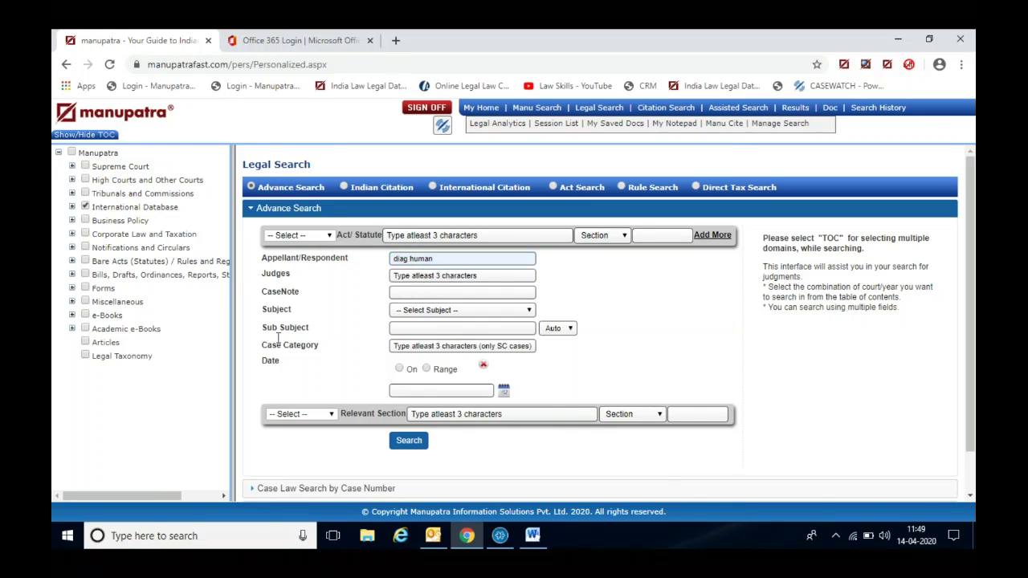
pyautogui.click(405, 444)
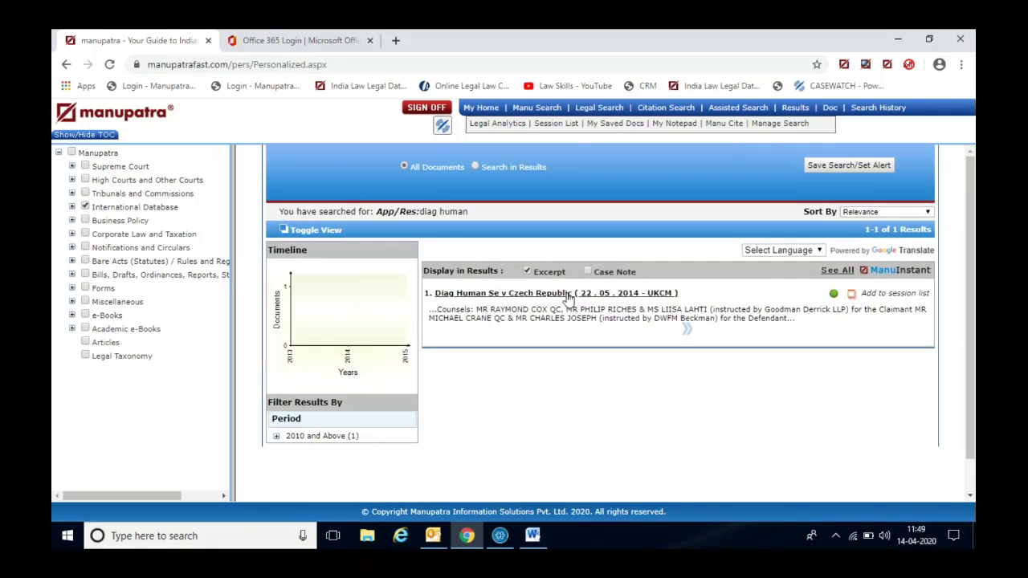
# - Open the Diag Human Se v Czech Republic judgment (MANU/UKCM/0071/2014) and scroll through its opening paragraphs
pyautogui.click(567, 294)
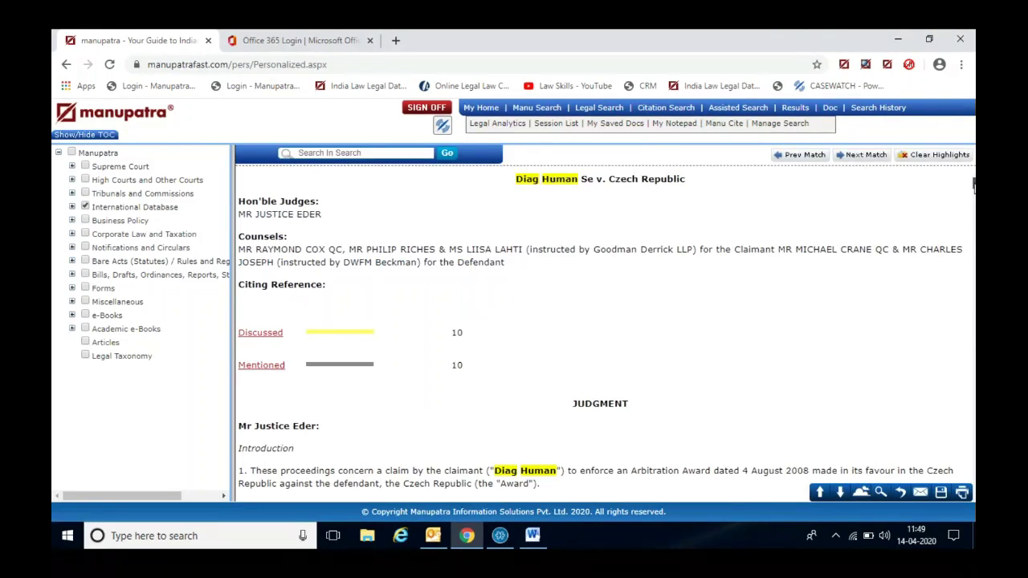
pyautogui.scroll(3, 973, 185)
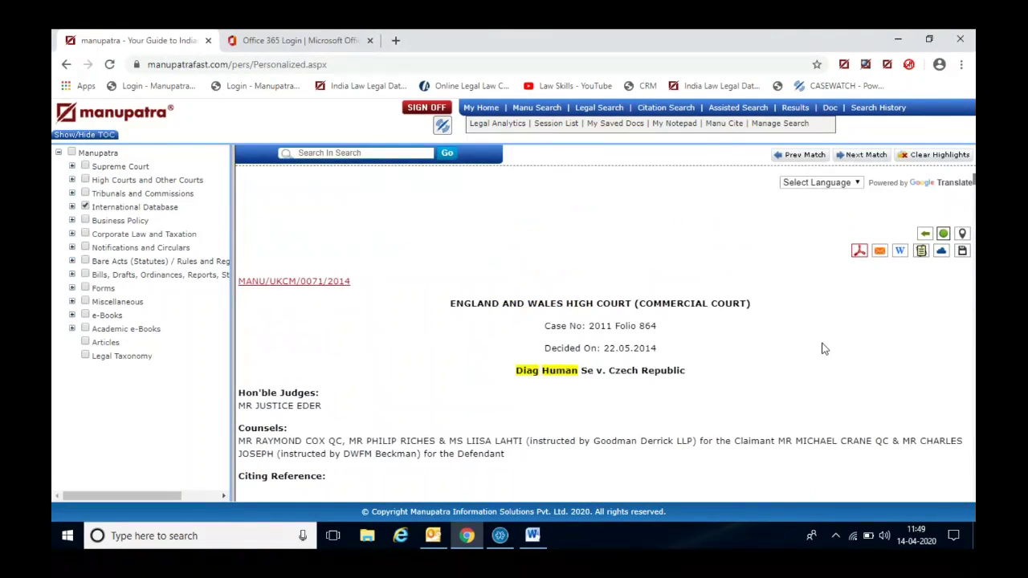
pyautogui.scroll(-5, 823, 349)
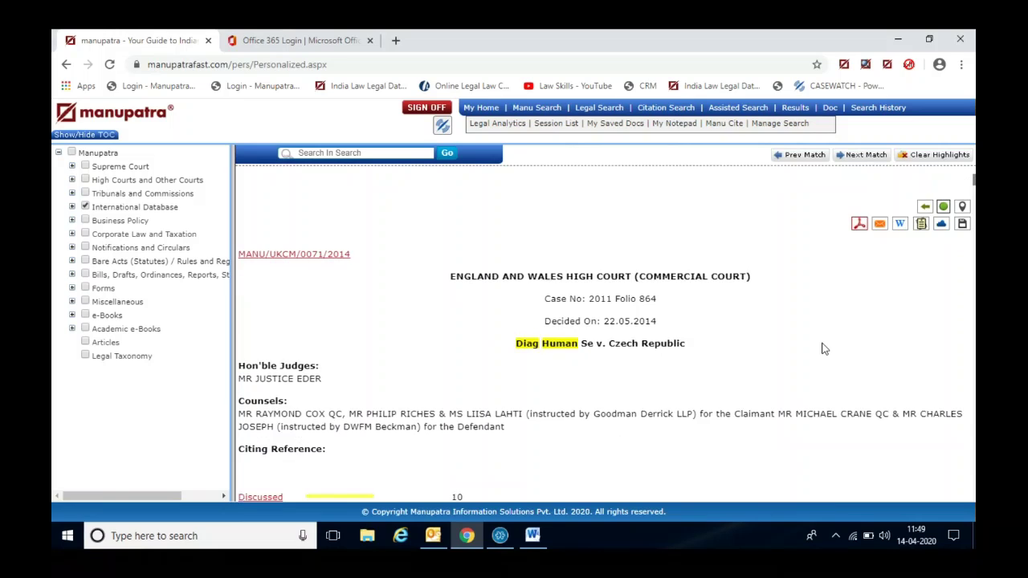
pyautogui.scroll(-7, 823, 344)
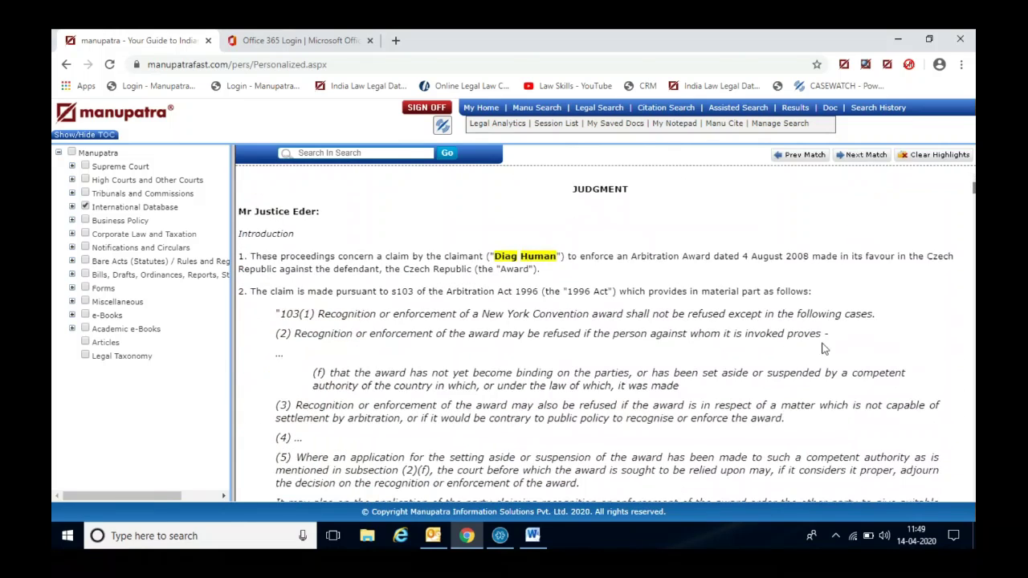
pyautogui.scroll(-8, 824, 345)
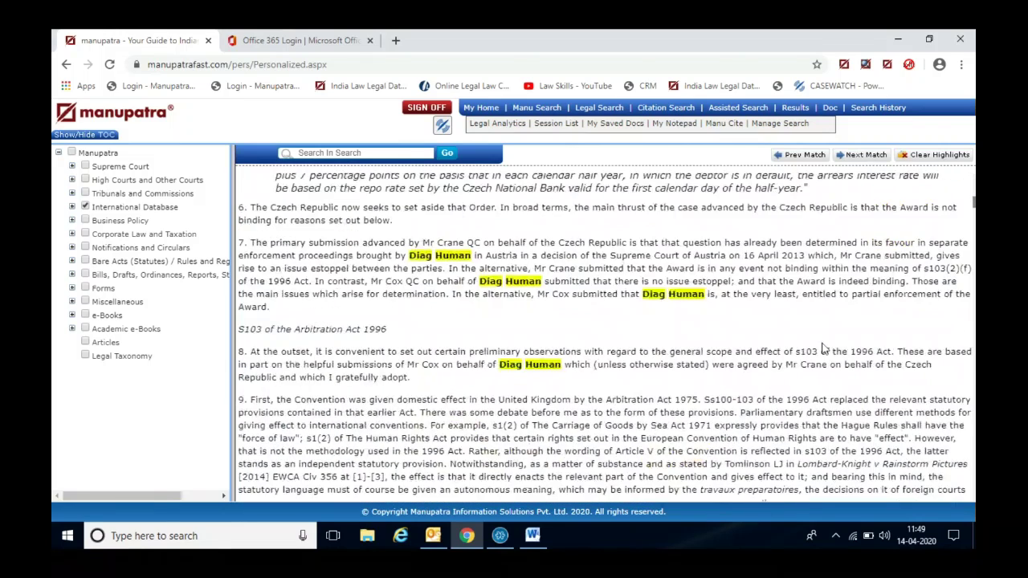
pyautogui.scroll(-8, 824, 348)
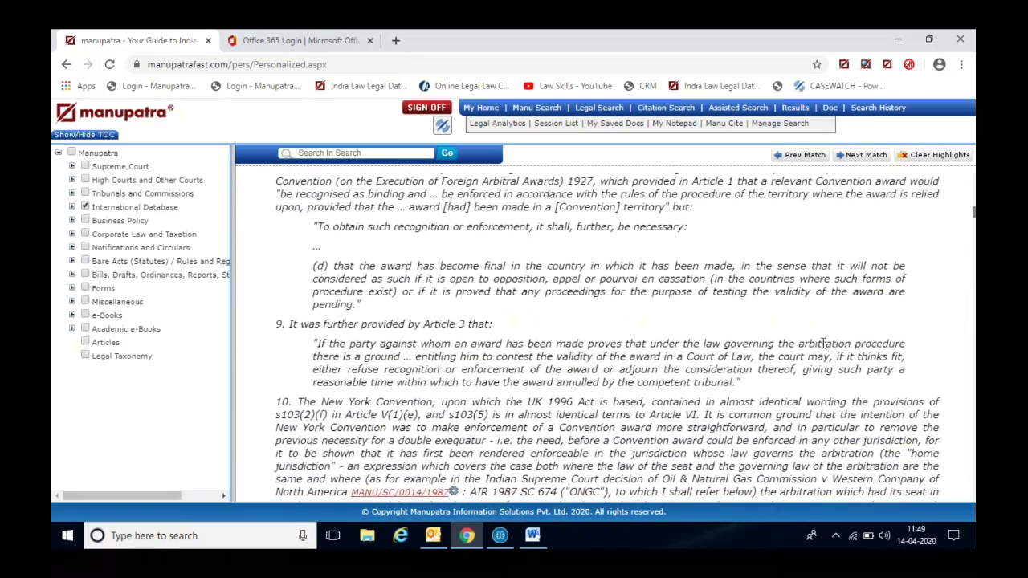
# - Find 'manu' on the page and open the cited ONGC vs. Western Company judgment MANU/SC/0014/1987
pyautogui.hotkey('ctrl', 'f')
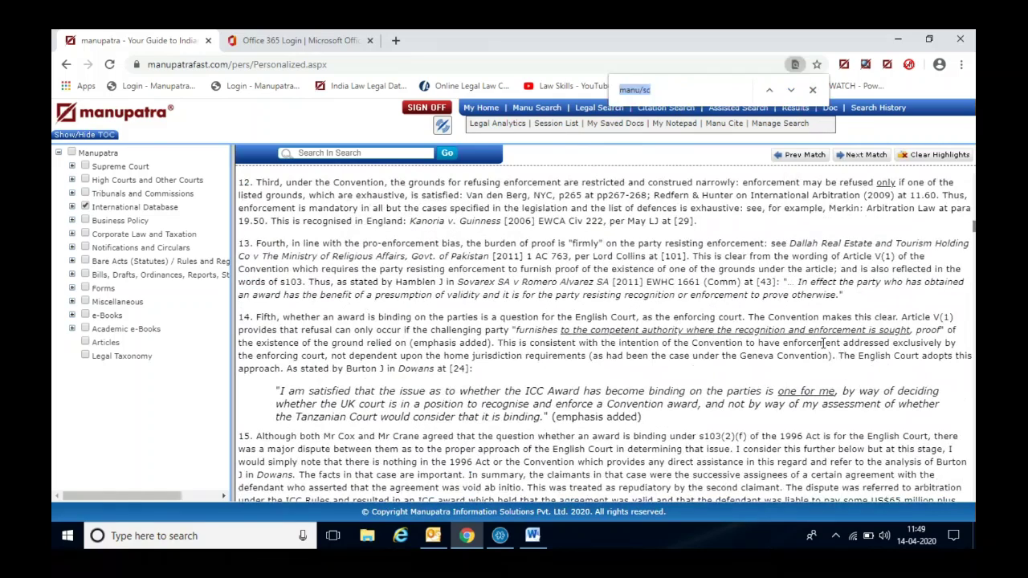
pyautogui.write('manu')
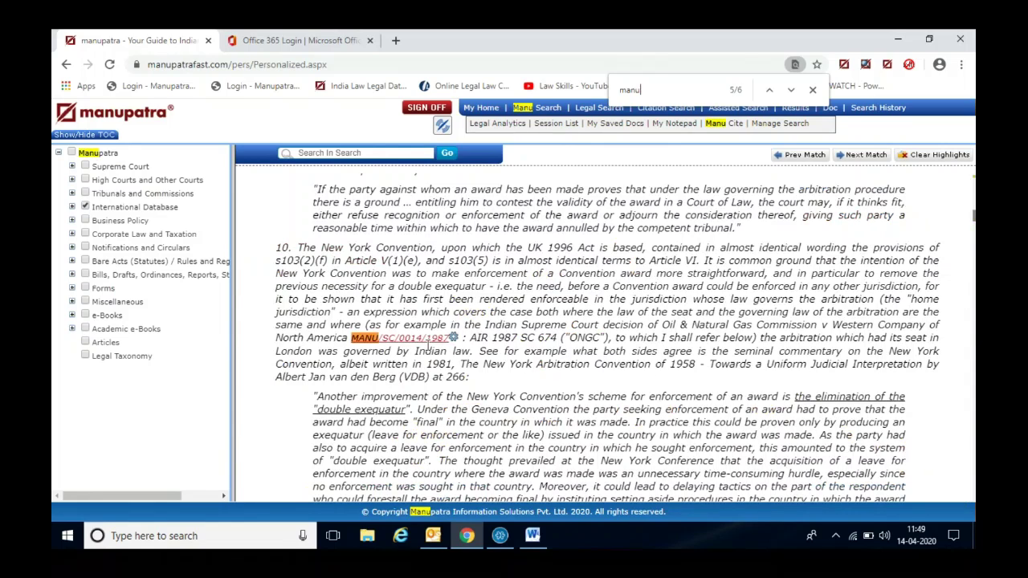
pyautogui.click(410, 342)
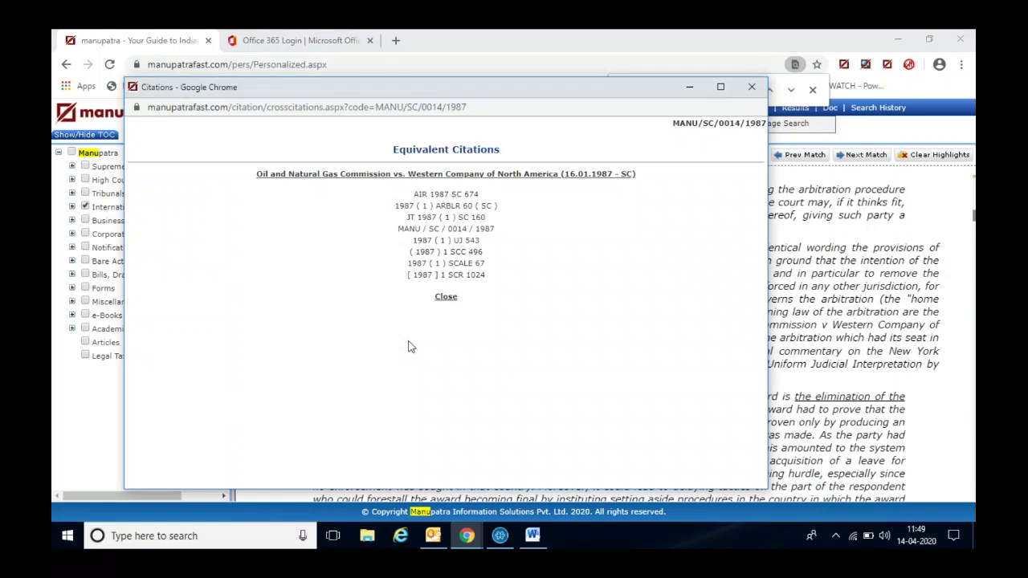
pyautogui.click(509, 183)
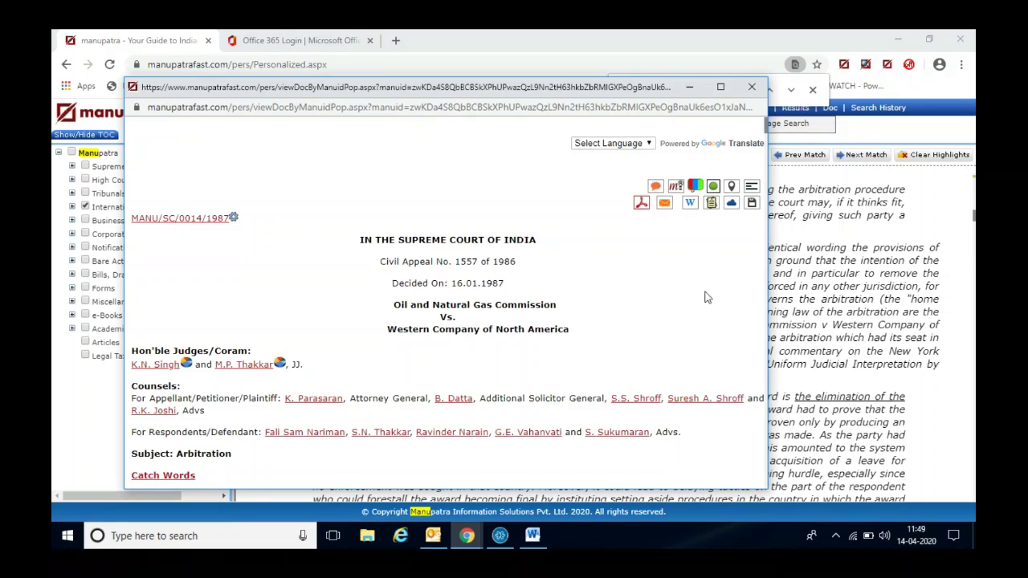
# - Scroll the ONGC preview, close it, and scroll back up to the Legal Search form
pyautogui.click(764, 145)
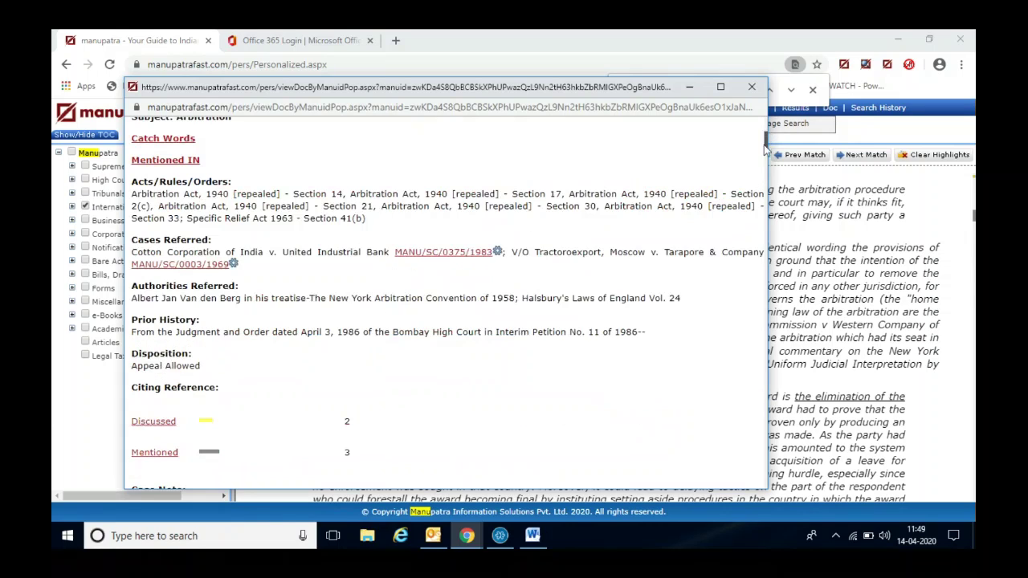
pyautogui.moveTo(764, 145); pyautogui.dragTo(755, 122)
pyautogui.click(751, 90)
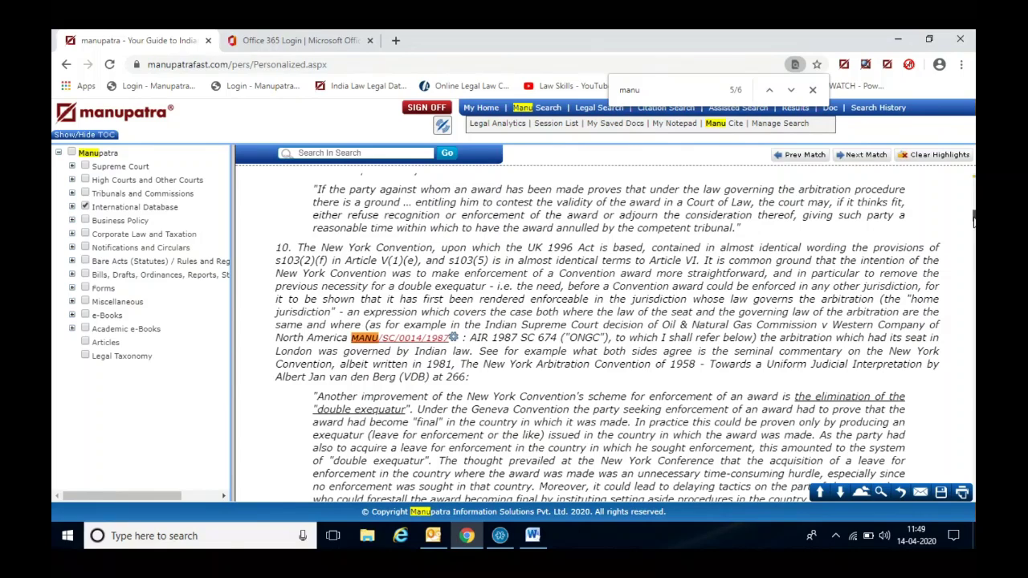
pyautogui.moveTo(974, 218); pyautogui.dragTo(973, 181)
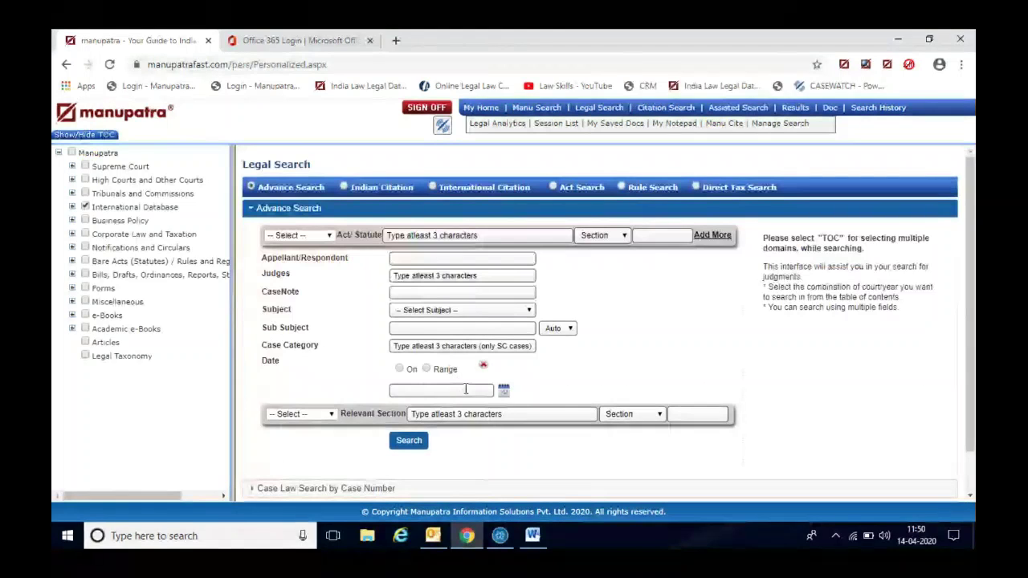
# - Switch the date filter from Range to On, then move into the Judges field
pyautogui.click(427, 370)
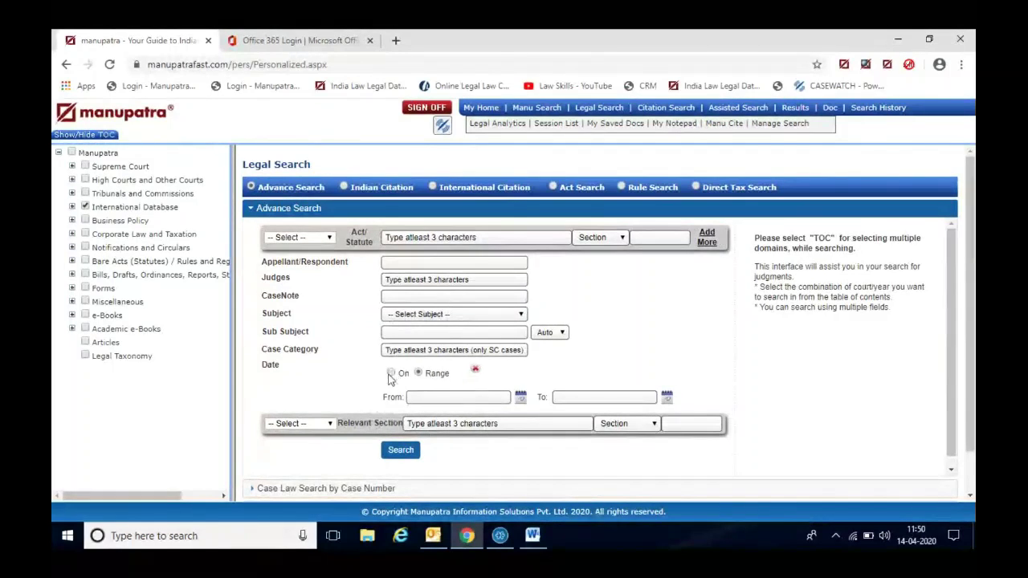
pyautogui.click(391, 373)
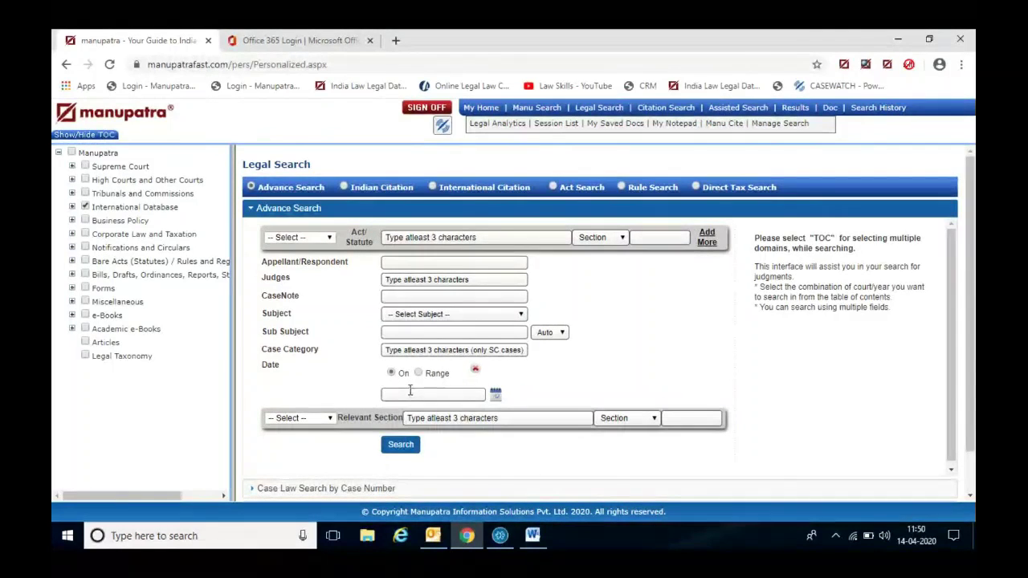
pyautogui.click(450, 280)
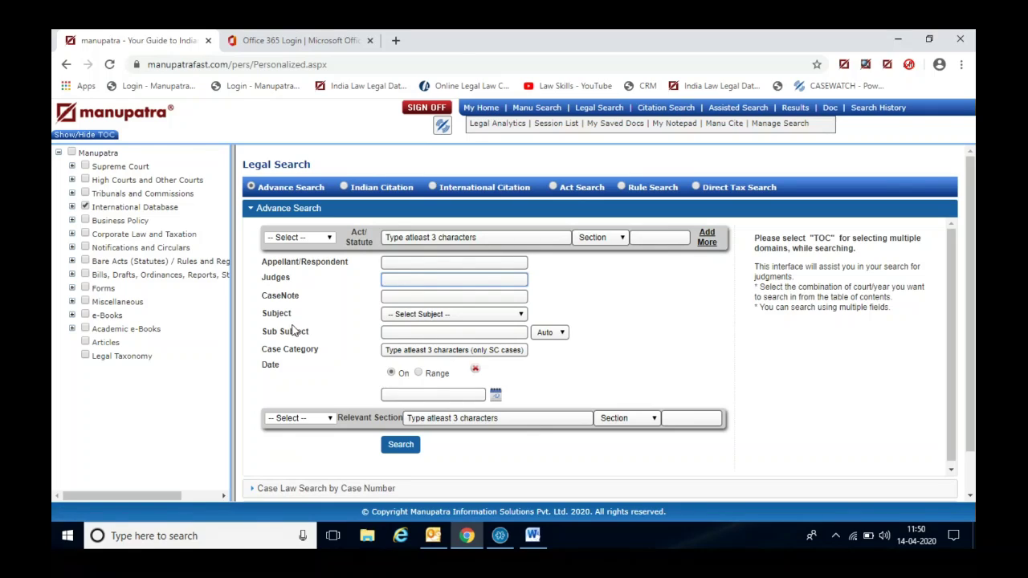
# - Swap the search scope to International Court of Justice and search by a party name
pyautogui.click(83, 208)
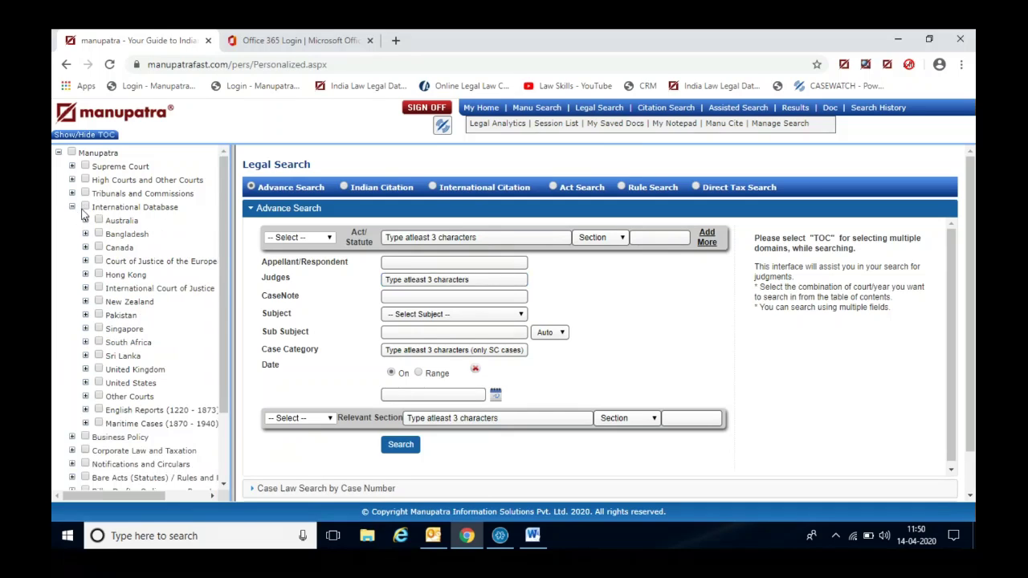
pyautogui.click(100, 288)
pyautogui.click(388, 262)
pyautogui.write('udhav')
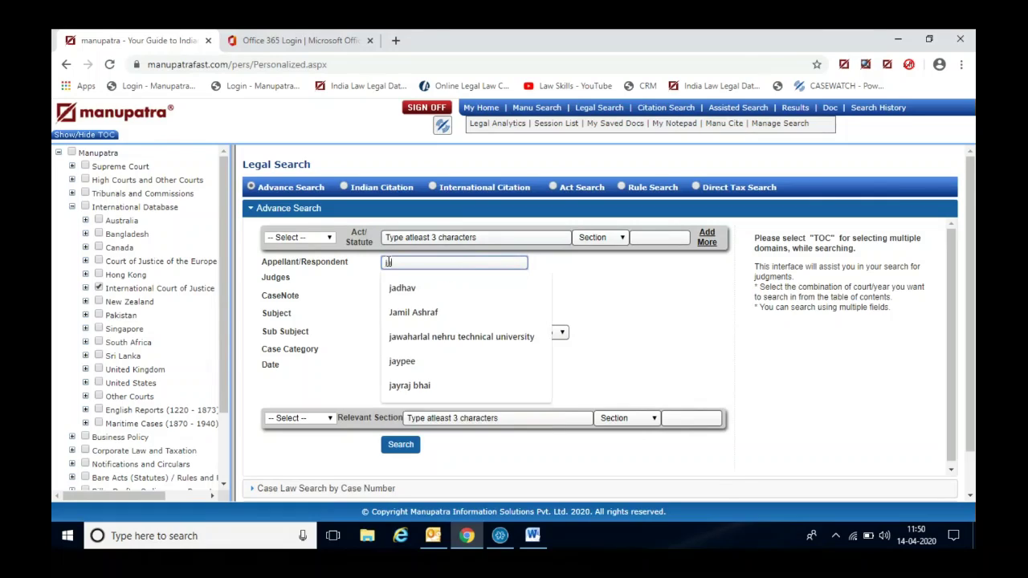
pyautogui.click(401, 447)
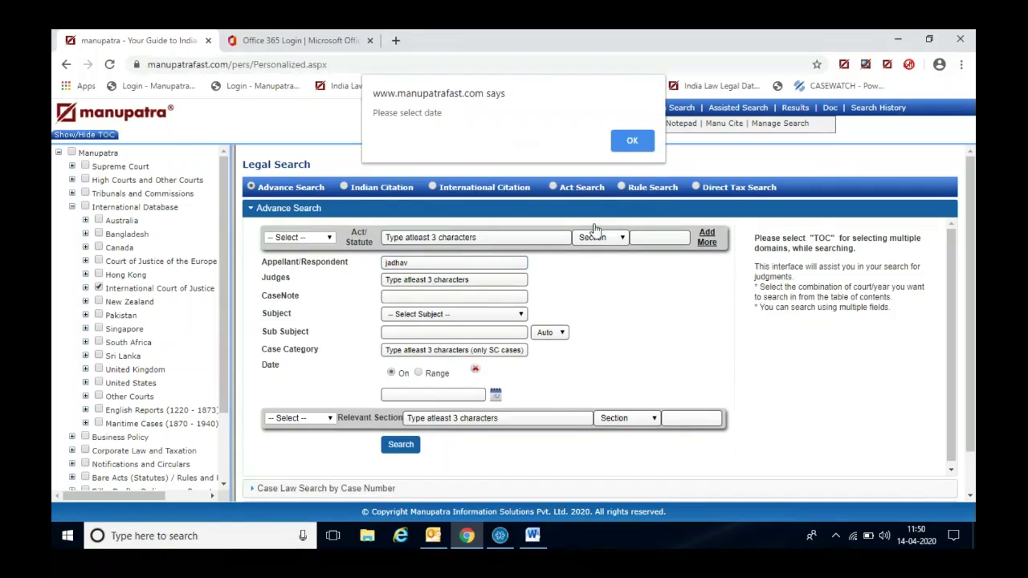
# - Dismiss the missing-date alert, clear the date condition, and rerun the search
pyautogui.click(632, 140)
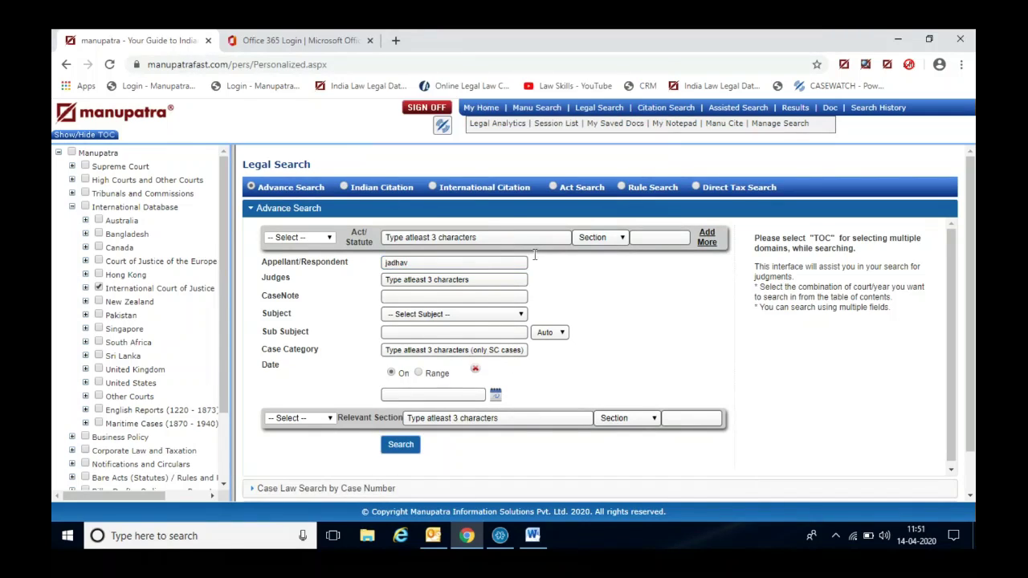
pyautogui.click(475, 371)
pyautogui.click(401, 444)
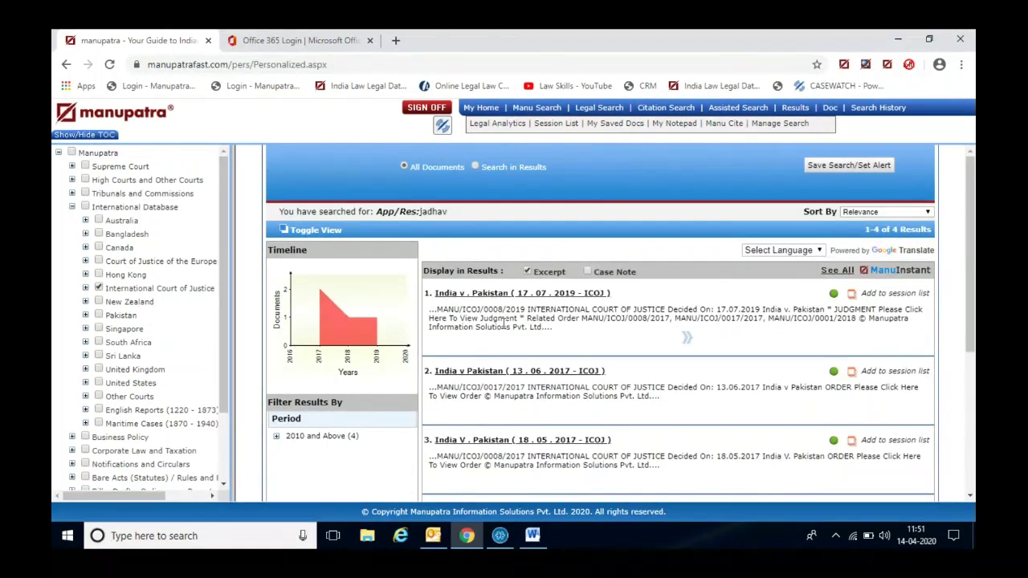
# - View the 2019 India v. Pakistan judgment PDF, then untick International Court of Justice and reopen Legal Search
pyautogui.click(551, 297)
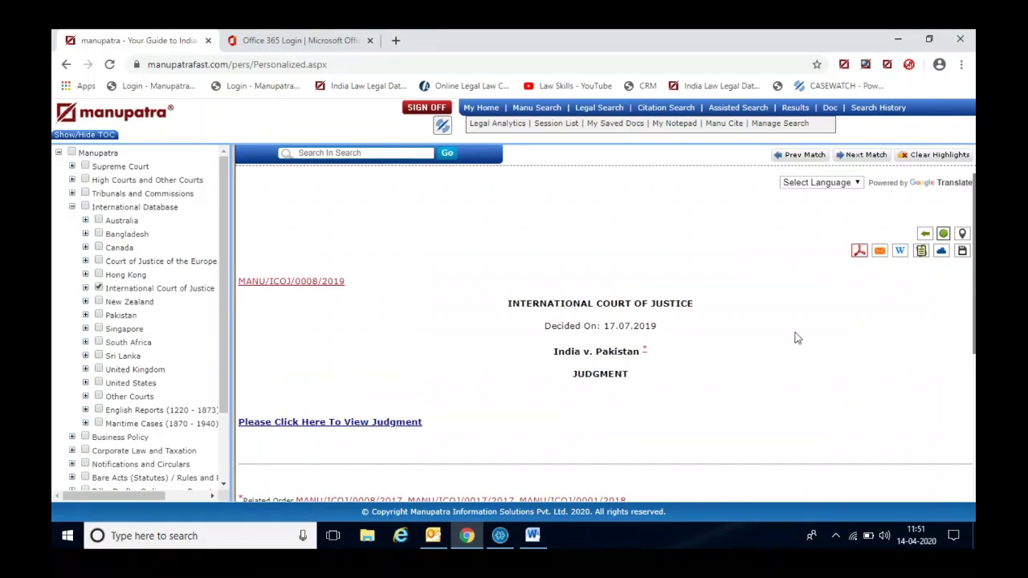
pyautogui.click(303, 424)
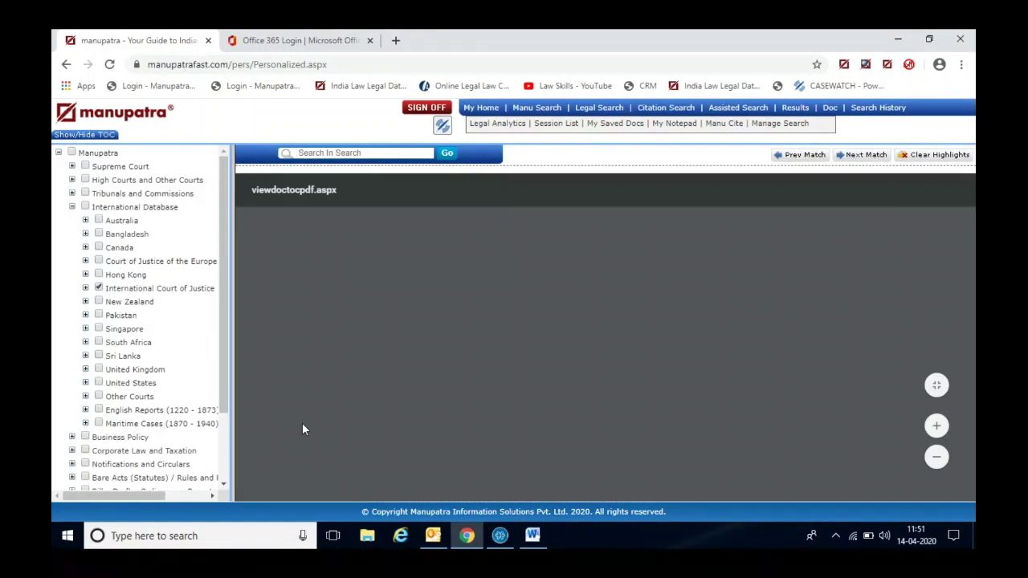
pyautogui.moveTo(969, 193)
pyautogui.mouseDown()
pyautogui.moveTo(970, 233)
pyautogui.moveTo(971, 195)
pyautogui.mouseUp()
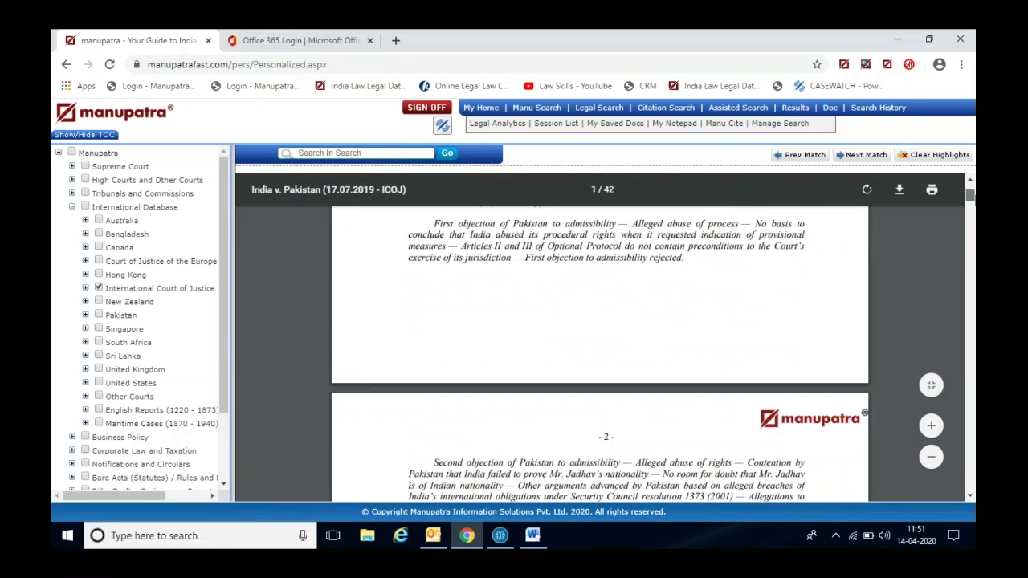
pyautogui.click(102, 290)
pyautogui.click(612, 109)
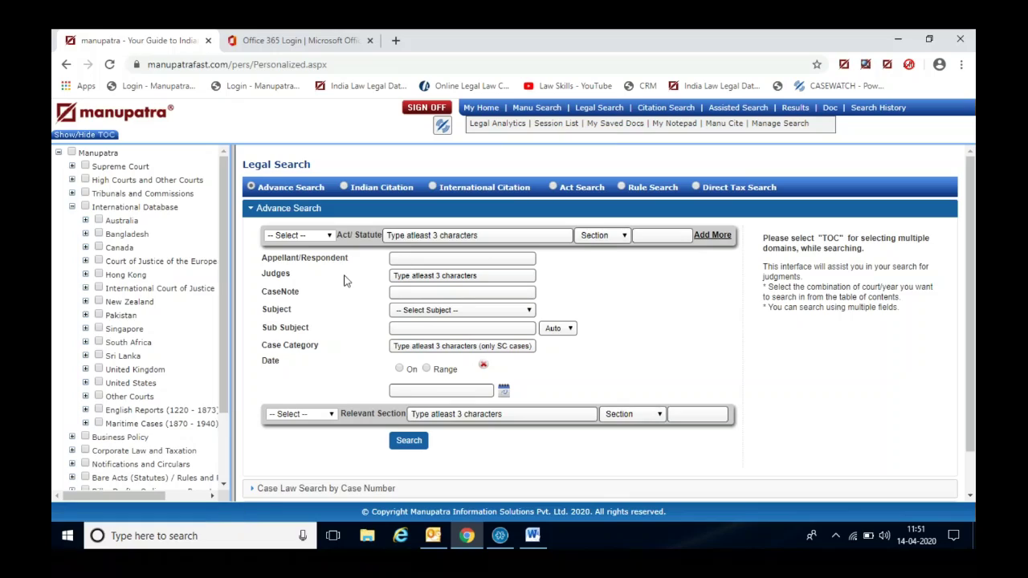
# - Search the International Database for a party name chosen from the autocomplete suggestion
pyautogui.click(86, 208)
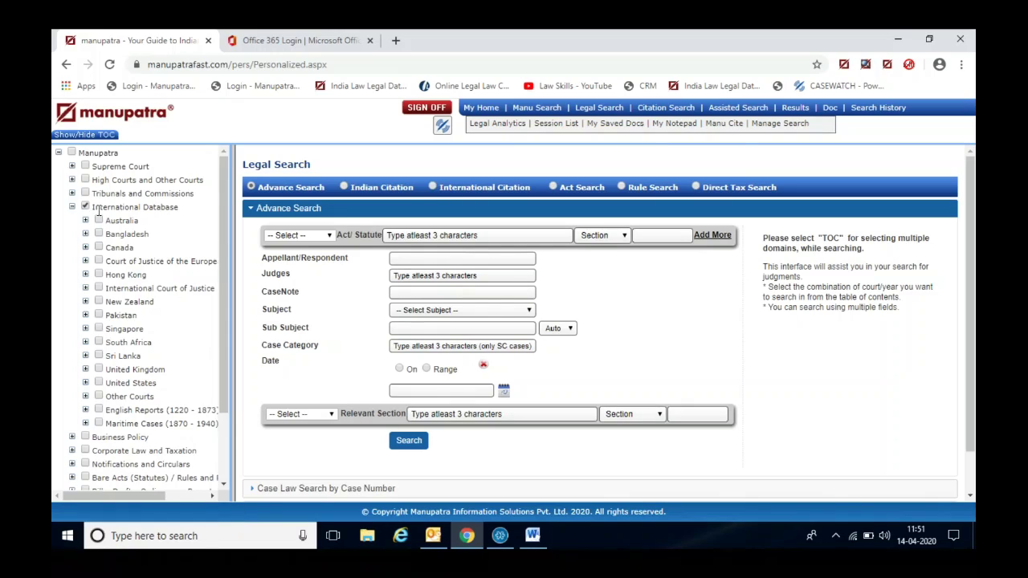
pyautogui.click(400, 261)
pyautogui.write('vijay mallya')
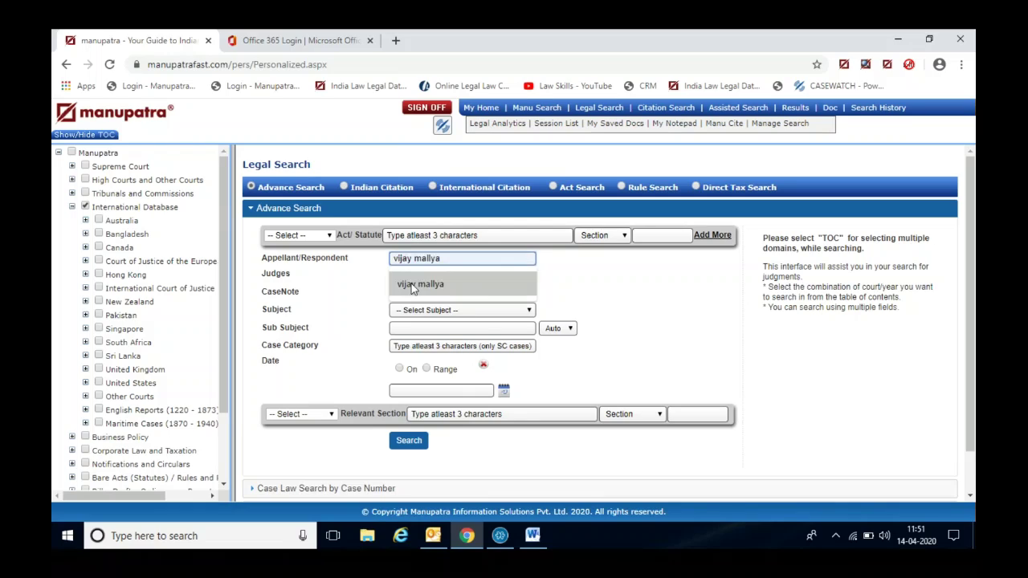
pyautogui.click(414, 285)
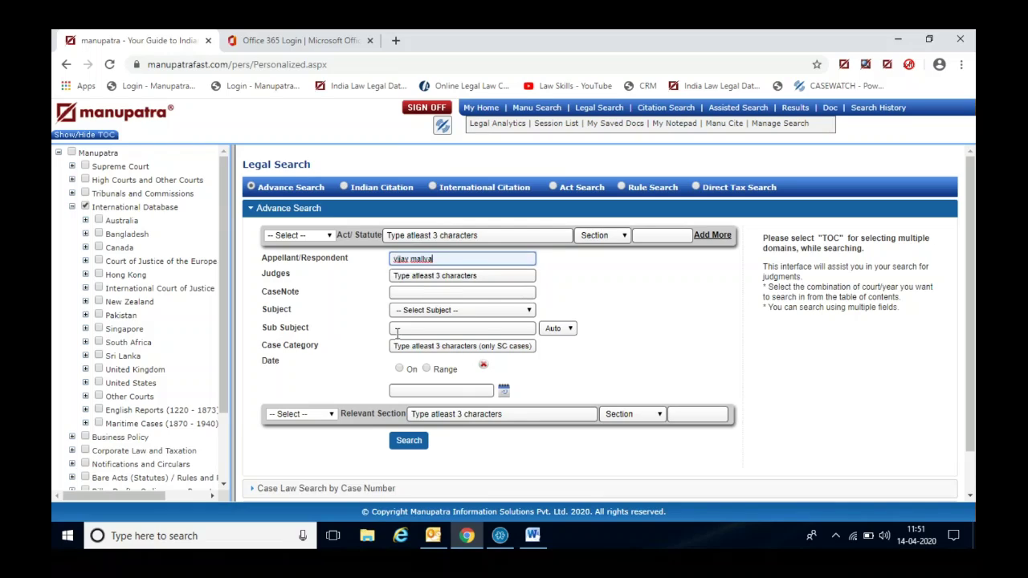
pyautogui.click(406, 450)
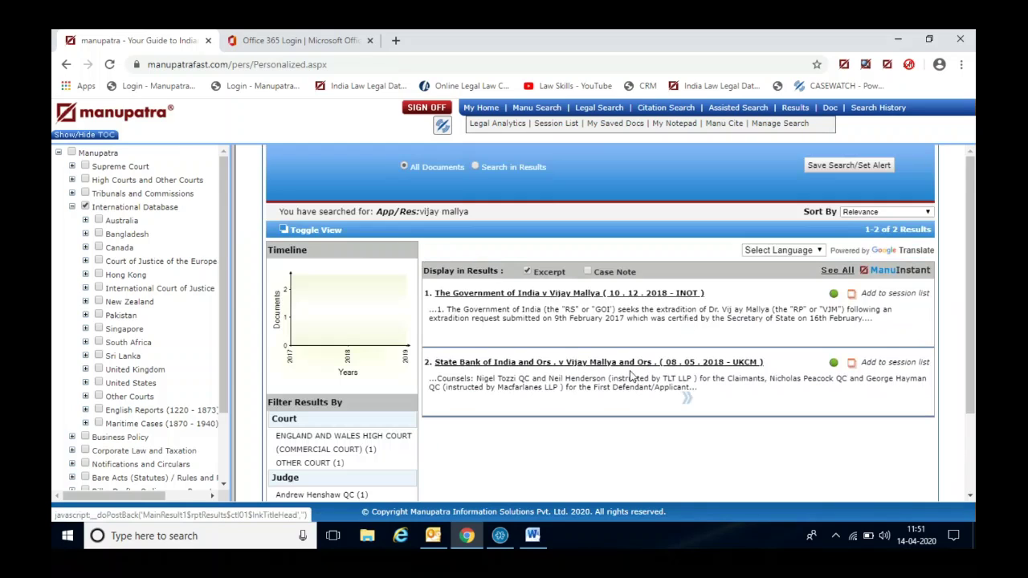
# - Open the State Bank of India judgment MANU/UKCM/0063/2018, scroll through it, then return to the top
pyautogui.click(634, 369)
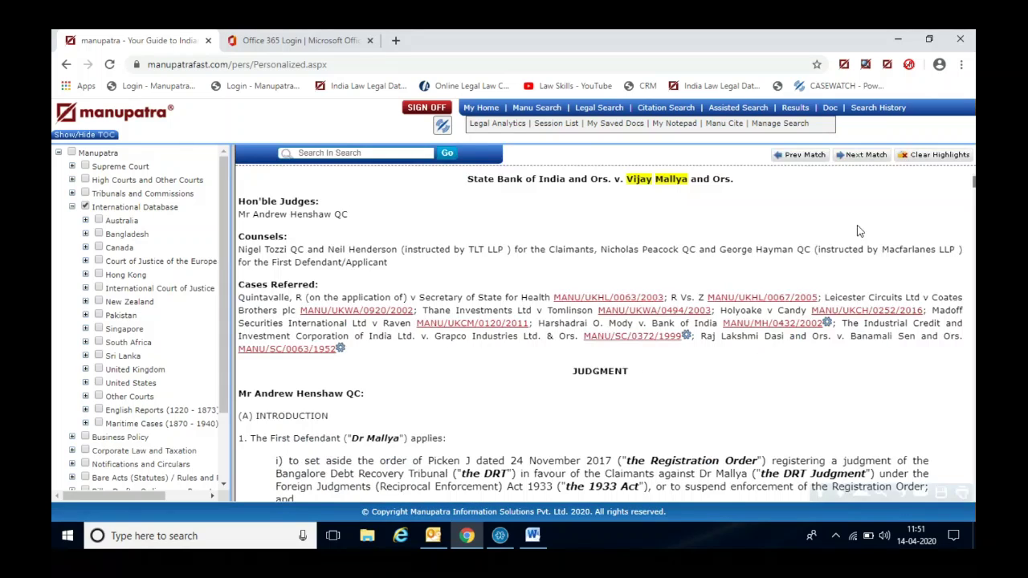
pyautogui.moveTo(974, 185); pyautogui.dragTo(972, 275)
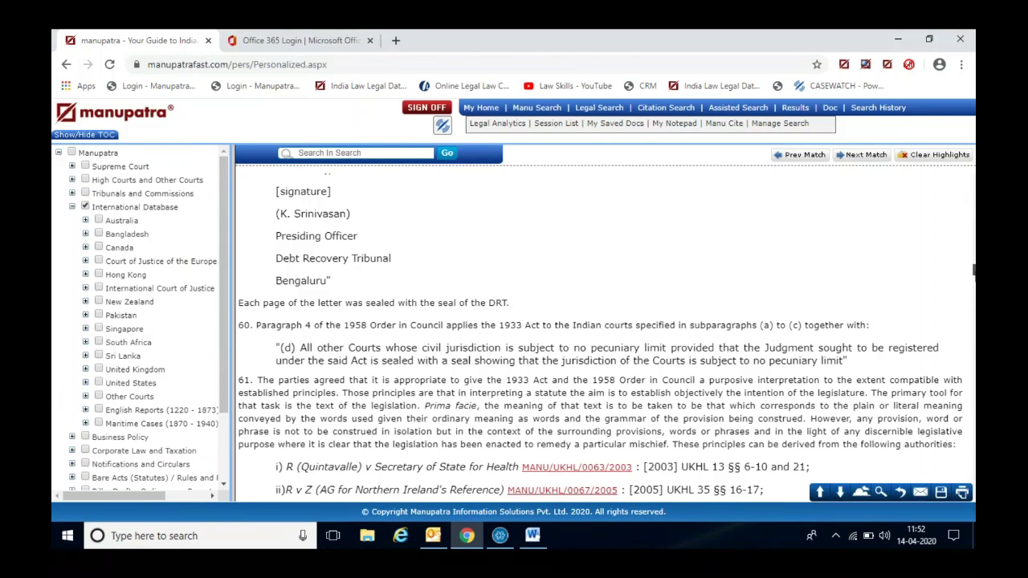
pyautogui.moveTo(973, 273); pyautogui.dragTo(974, 178)
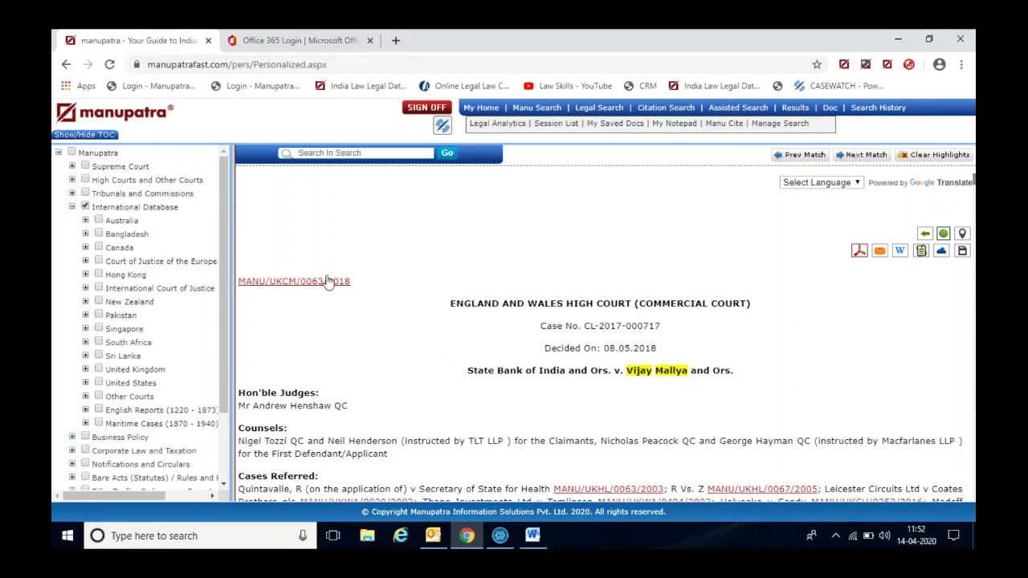
# - Go to My Home, collapse International Database in the tree, and reopen an empty Legal Search form
pyautogui.click(492, 111)
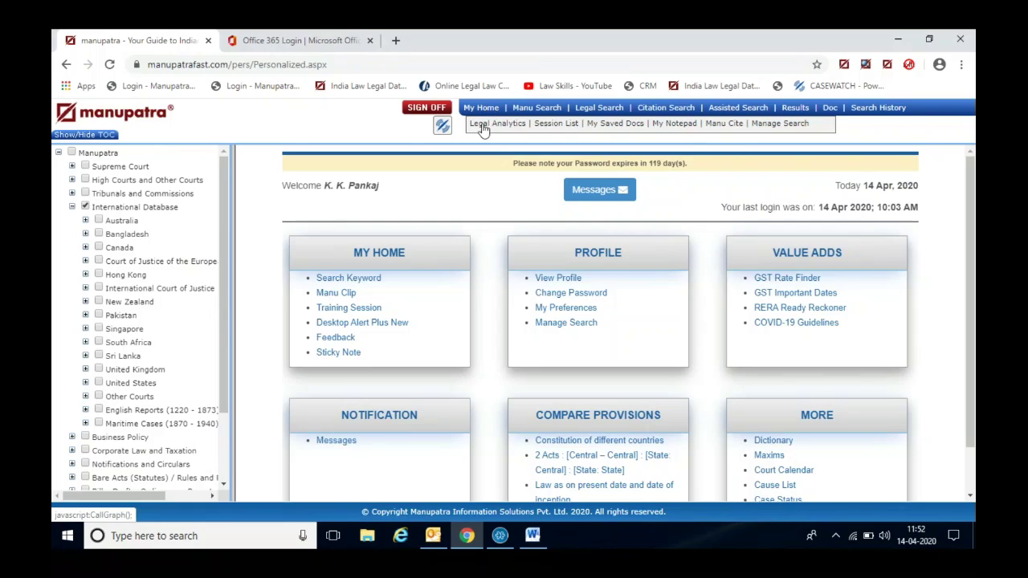
pyautogui.click(72, 207)
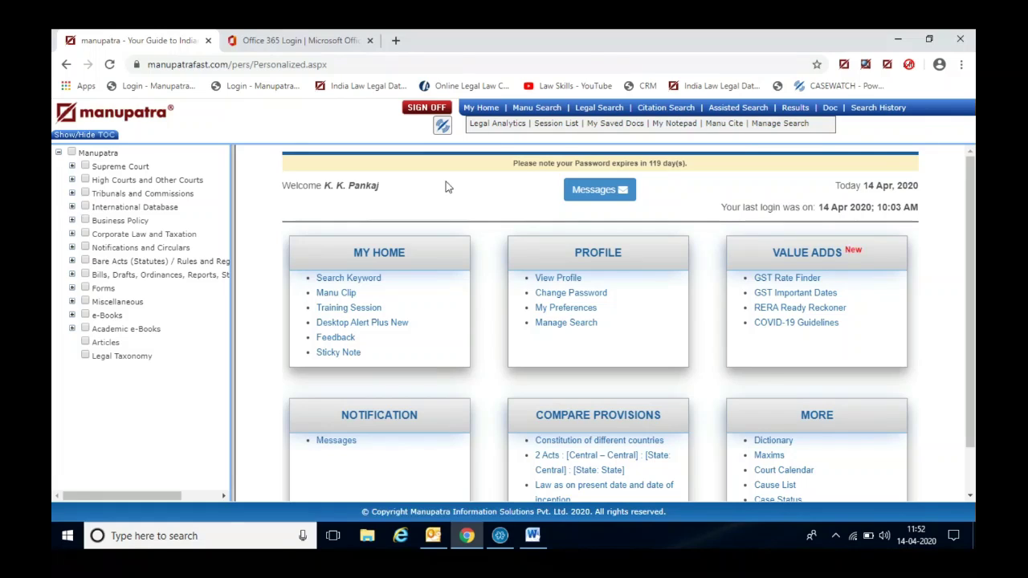
pyautogui.click(595, 112)
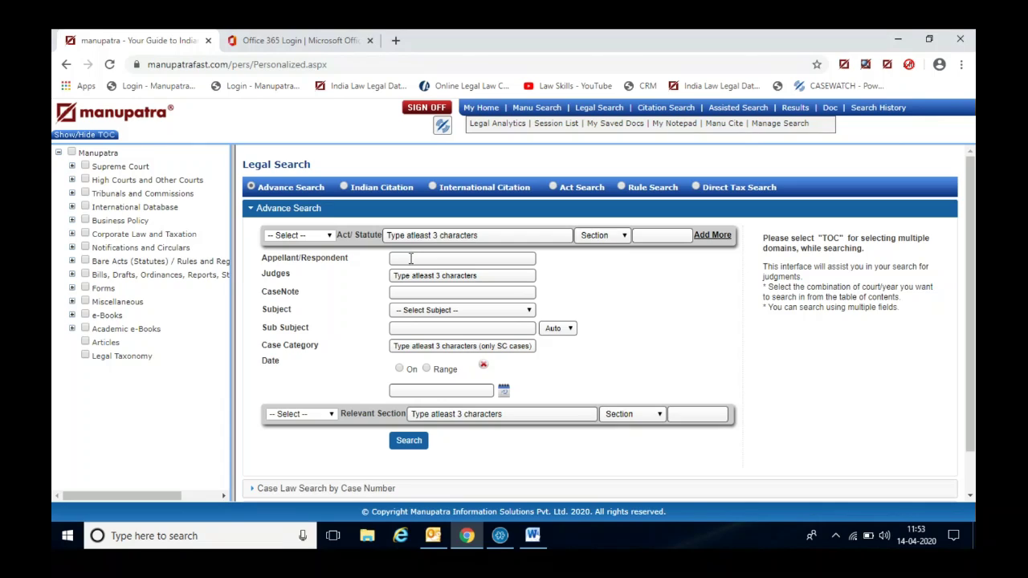
# - Search for cases with 'canara bank' as the appellant/respondent party
pyautogui.click(411, 258)
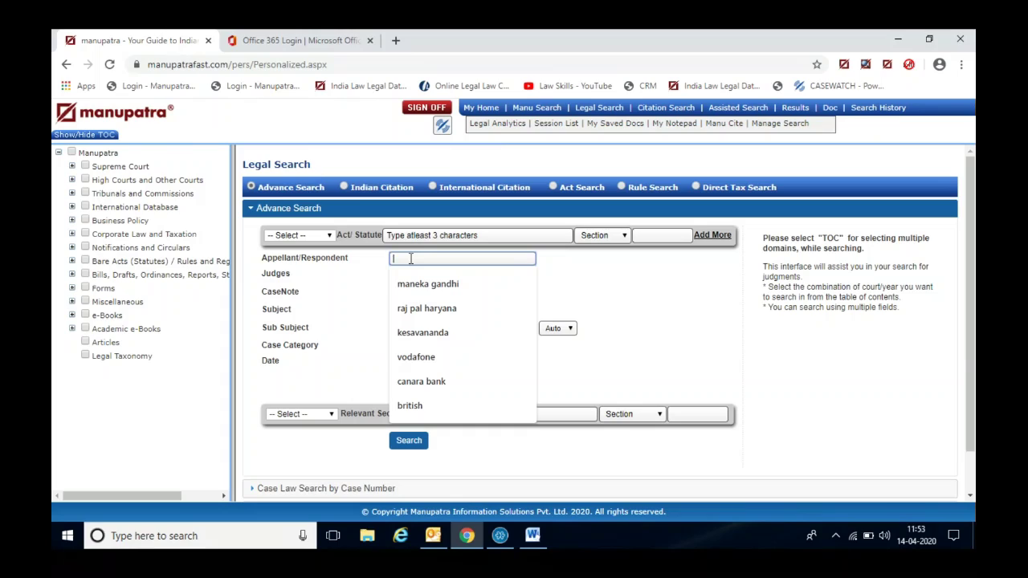
pyautogui.write('canara bank')
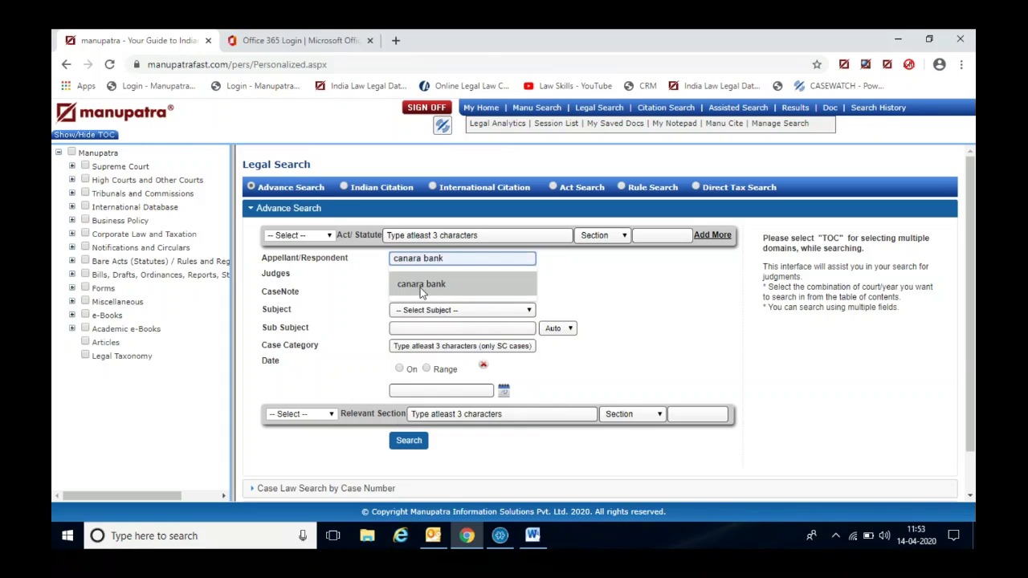
pyautogui.click(420, 286)
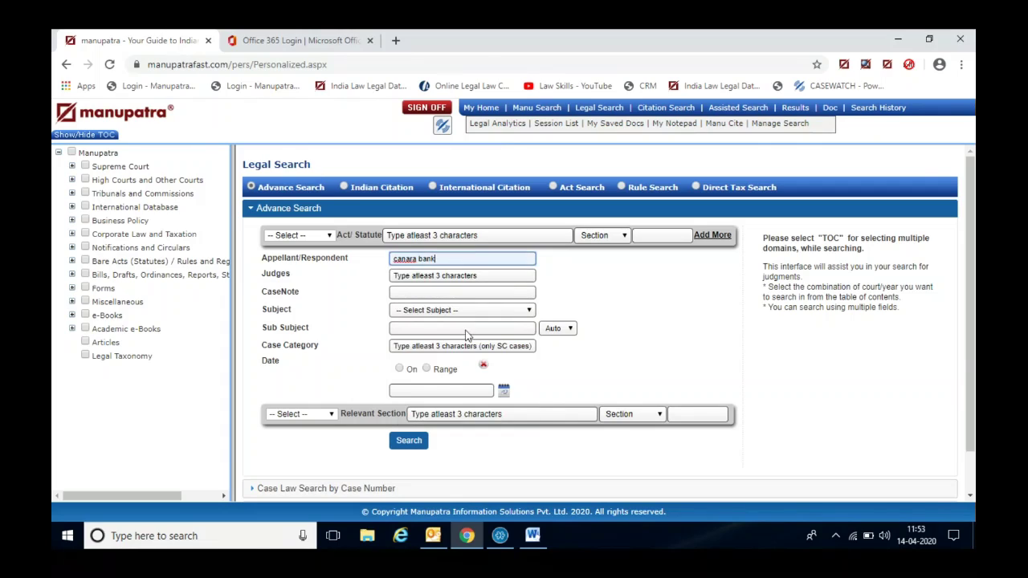
pyautogui.click(409, 441)
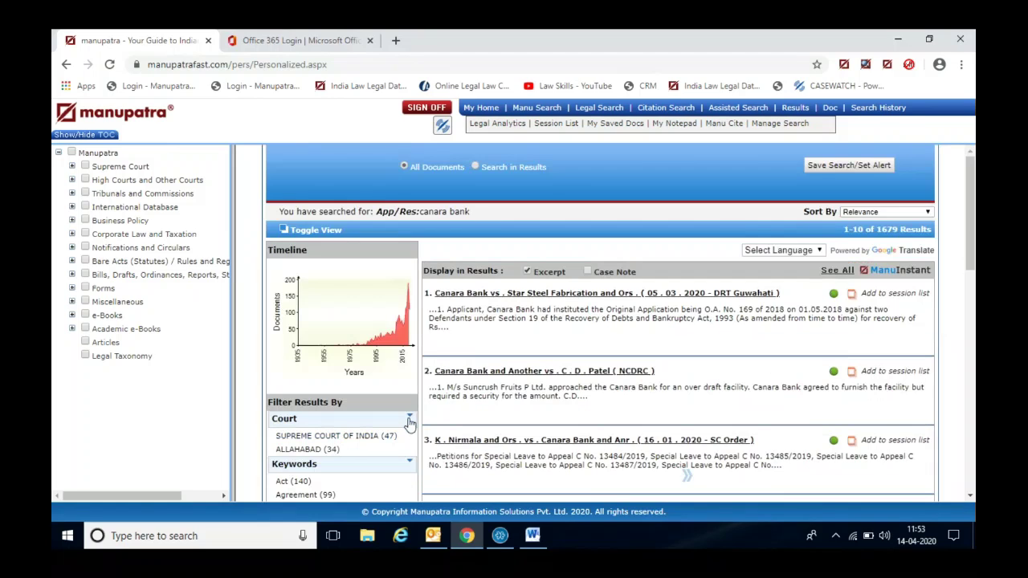
# - Filter the Canara Bank results by court to the 128 DELHI judgments
pyautogui.click(409, 418)
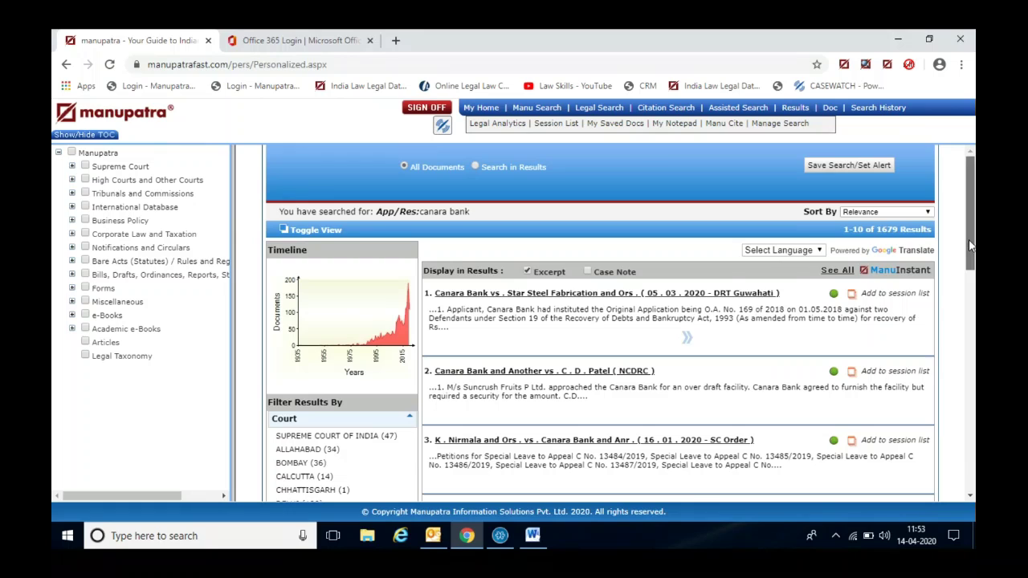
pyautogui.moveTo(970, 247); pyautogui.dragTo(954, 338)
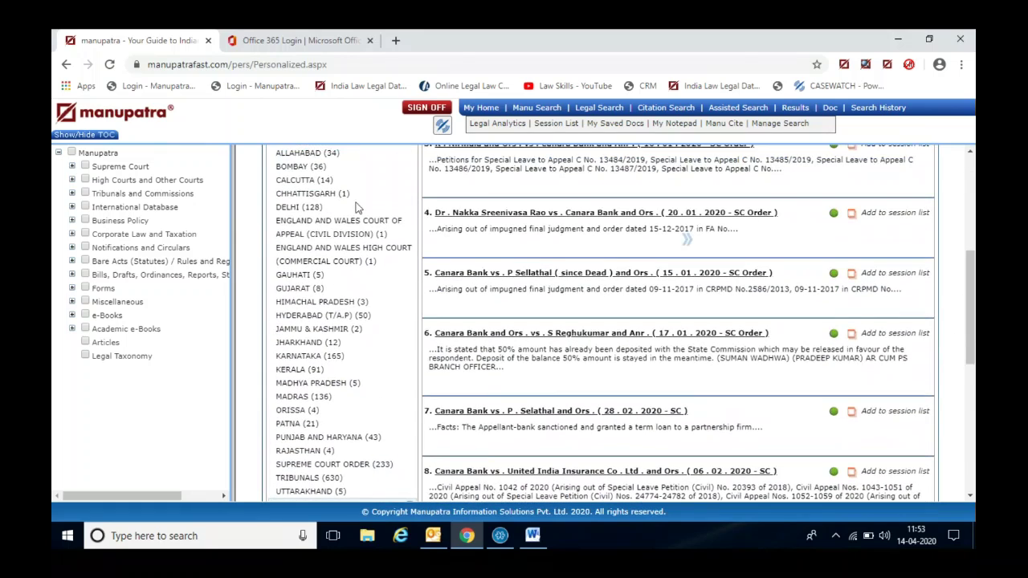
pyautogui.click(306, 210)
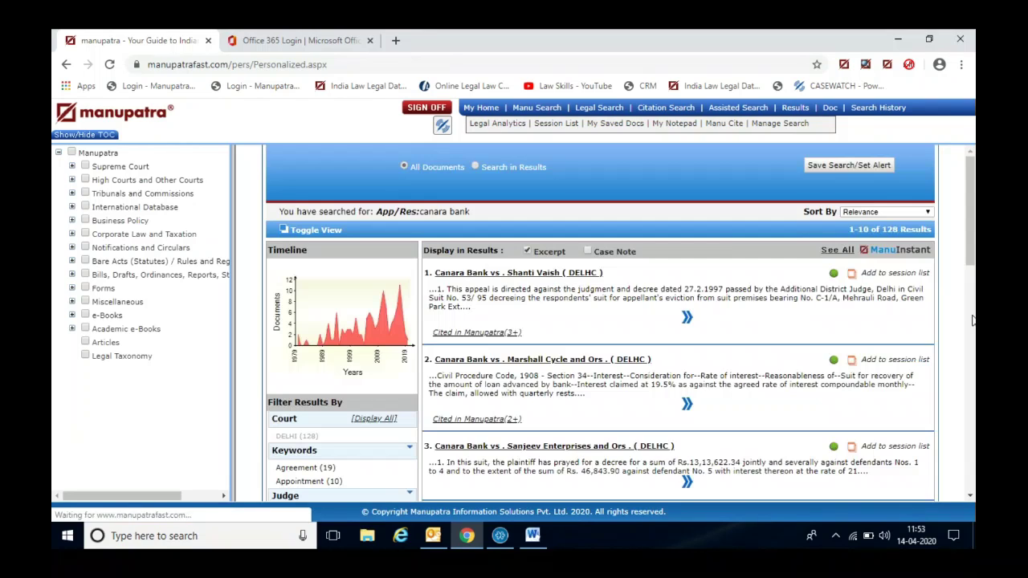
pyautogui.moveTo(970, 237); pyautogui.dragTo(970, 392)
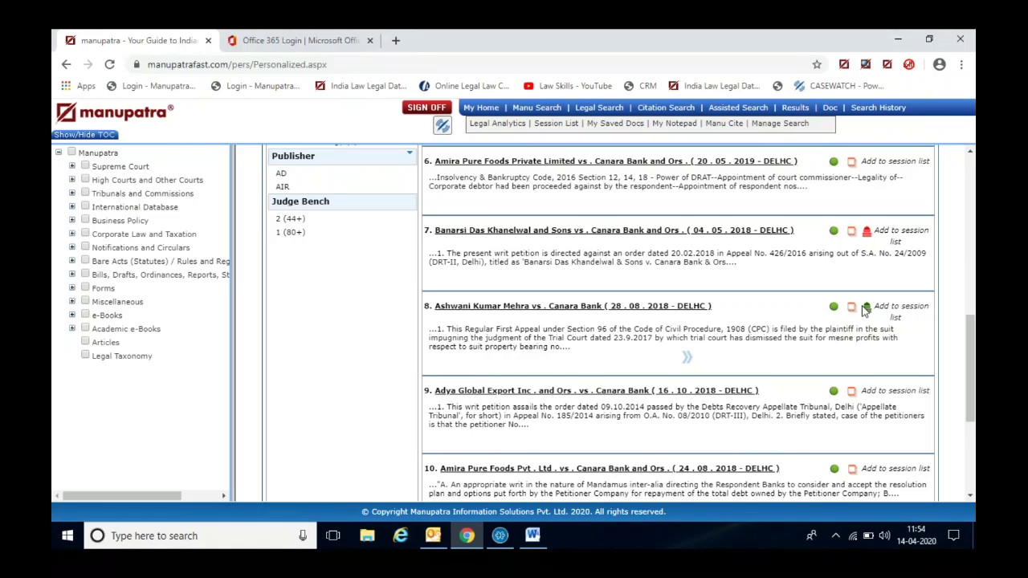
pyautogui.moveTo(866, 314)
# - Open the 04.05.2018 Delhi judgment and request its SLP status, answering the captcha with 30
pyautogui.click(685, 231)
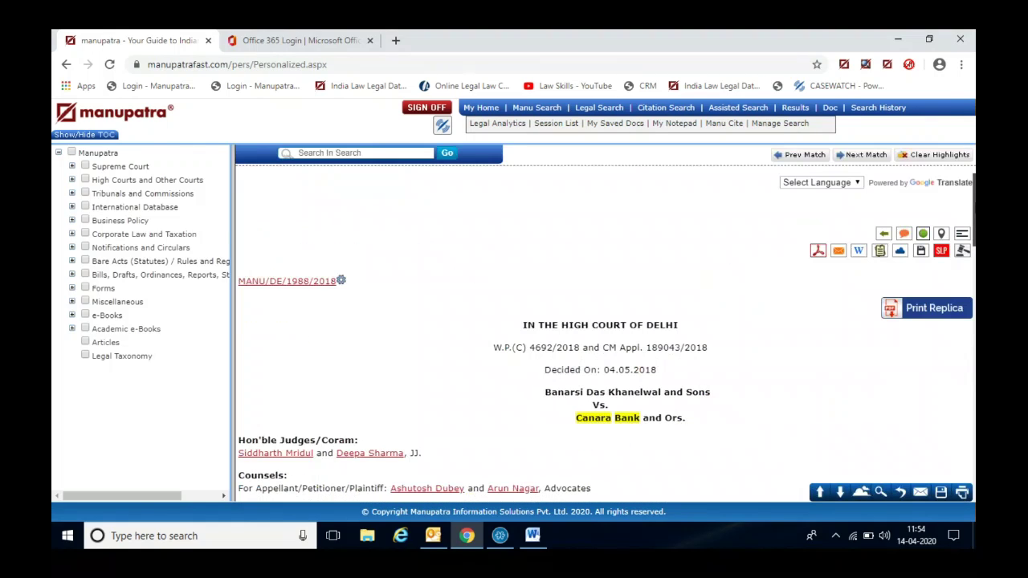
pyautogui.click(940, 254)
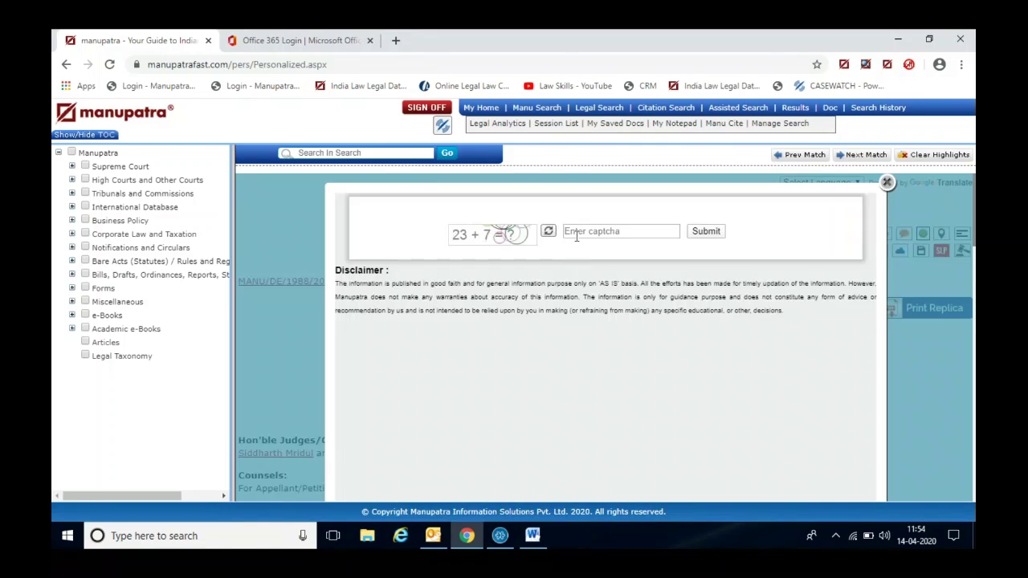
pyautogui.click(576, 236)
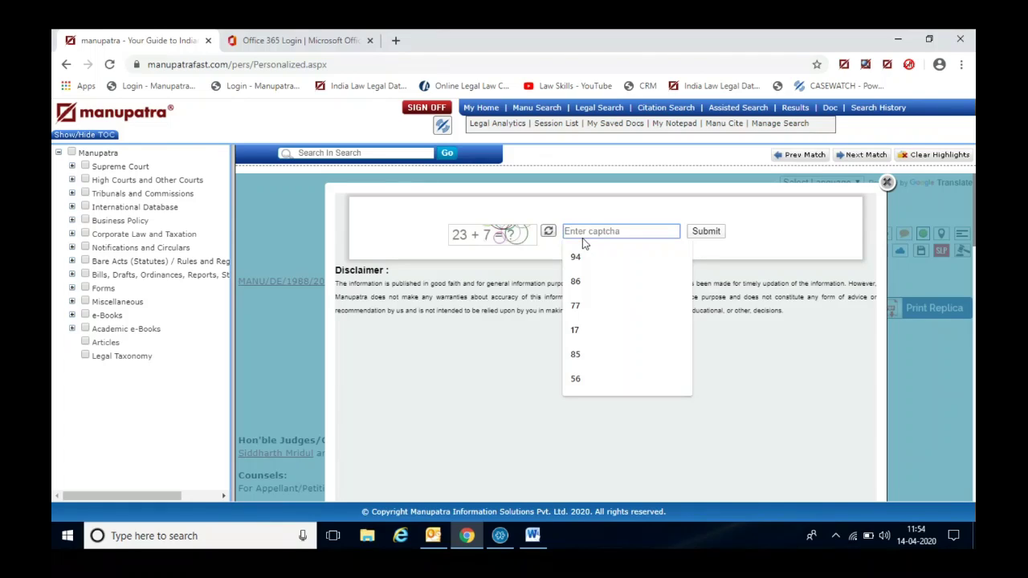
pyautogui.write('30')
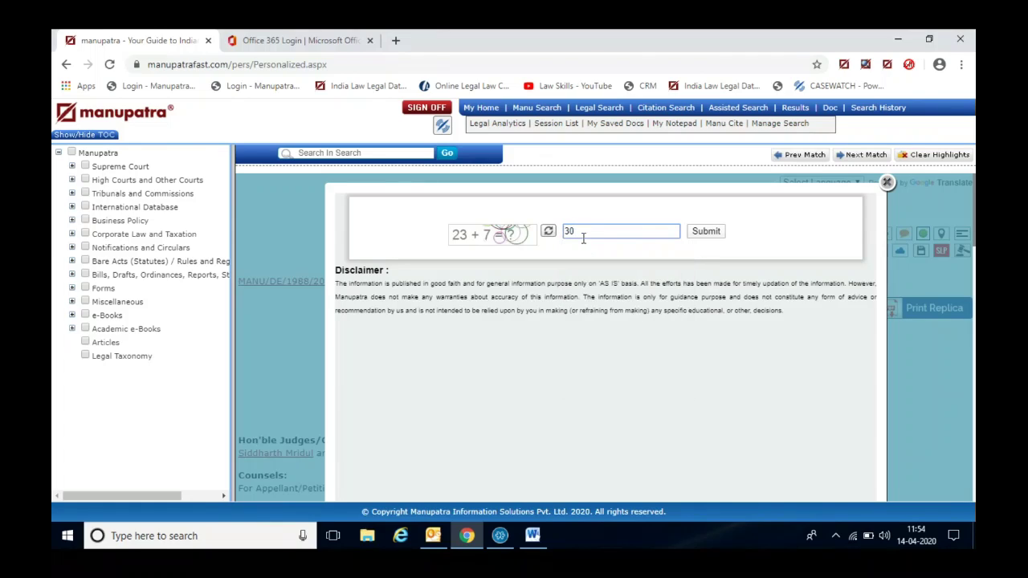
pyautogui.click(705, 235)
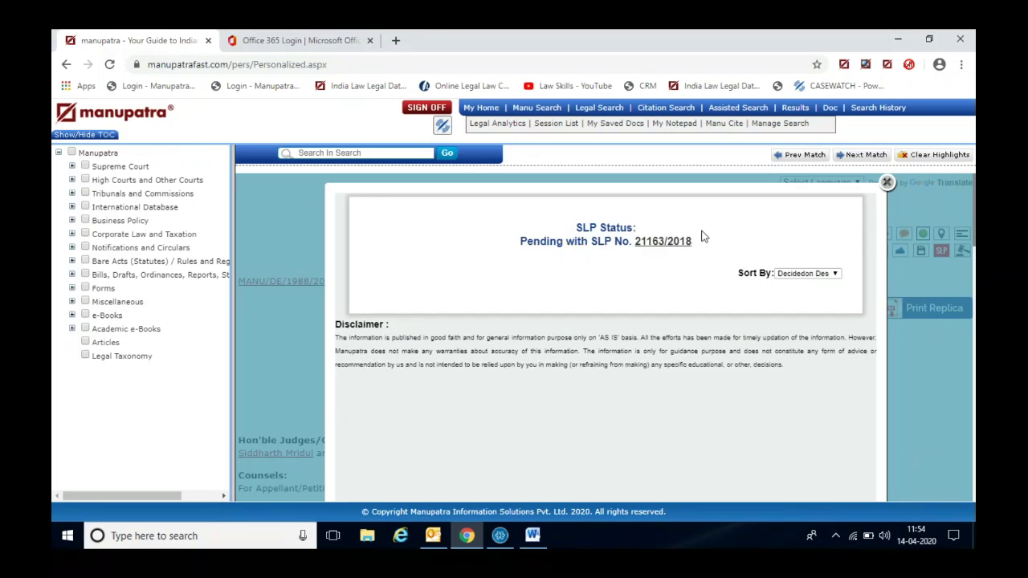
# - List the orders filed under SLP 21163/2018, answering the new captcha with 50
pyautogui.click(665, 247)
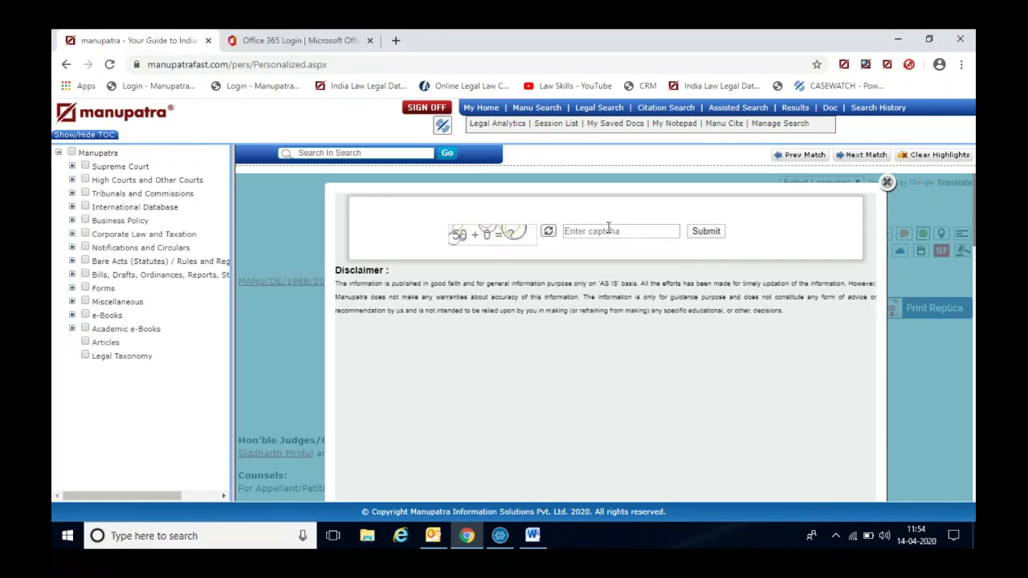
pyautogui.click(610, 231)
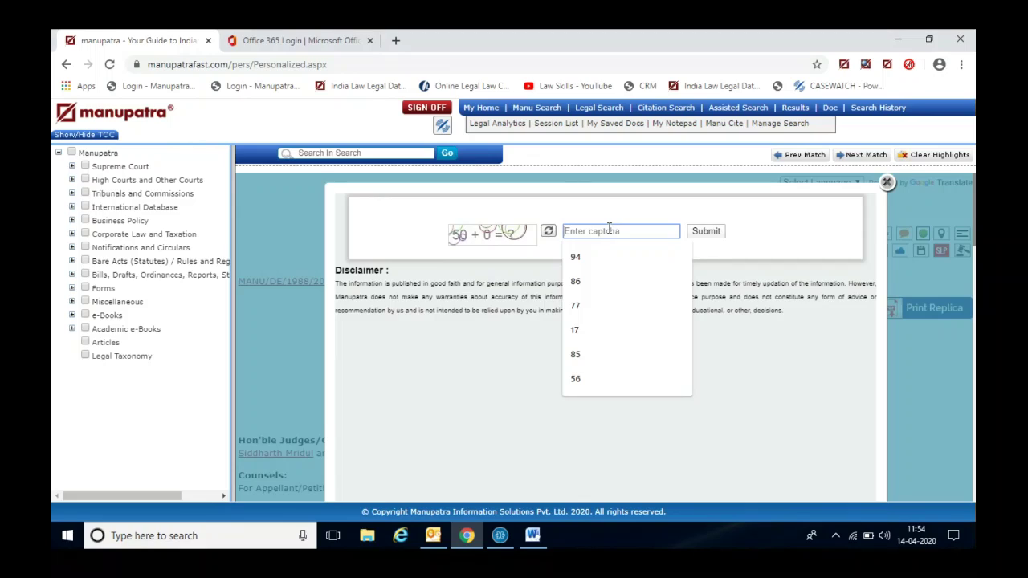
pyautogui.write('50')
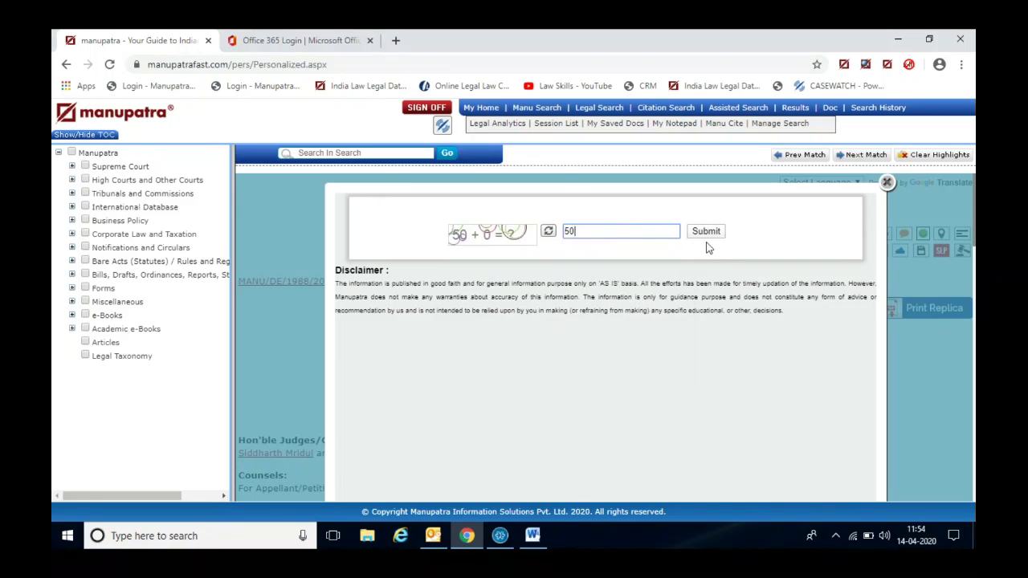
pyautogui.click(707, 233)
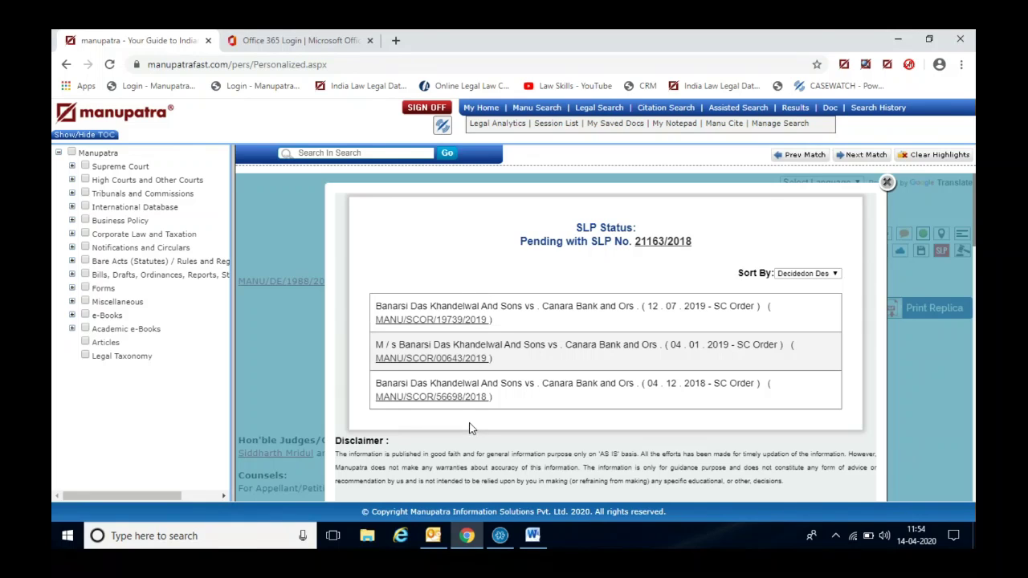
# - Read the 12.07.2019 Supreme Court order, then close it and the SLP status panel
pyautogui.click(471, 325)
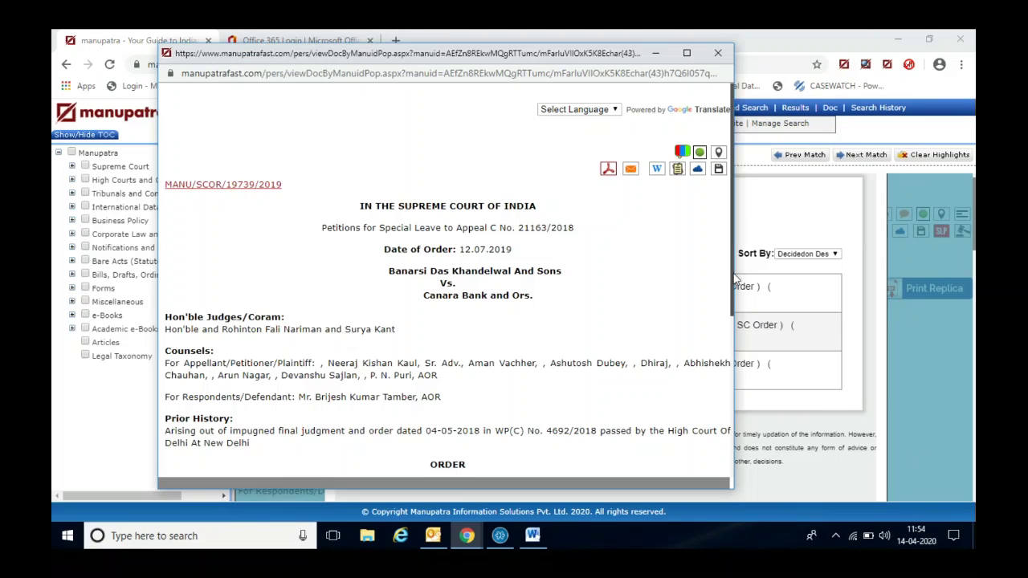
pyautogui.moveTo(733, 278); pyautogui.dragTo(729, 354)
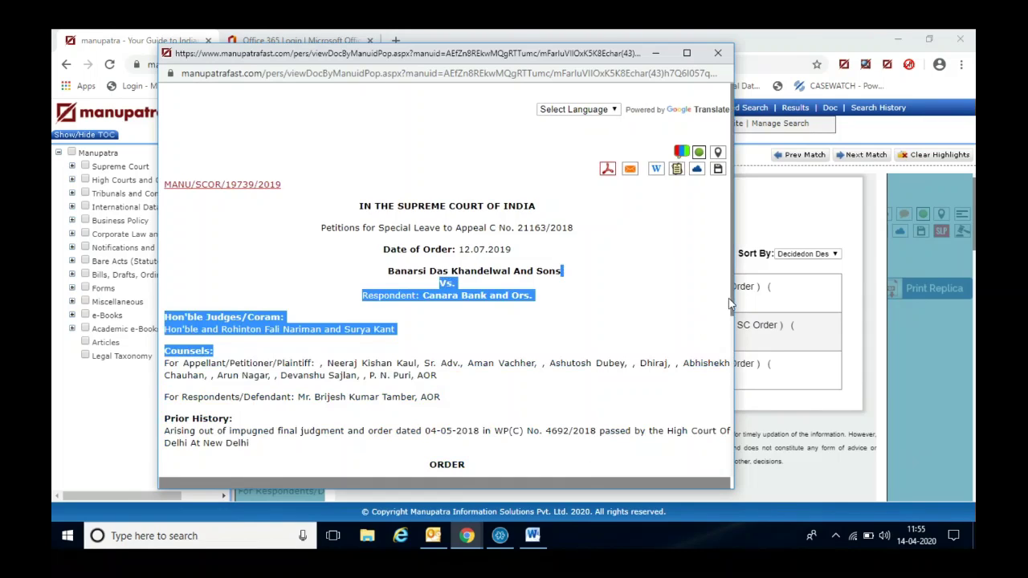
pyautogui.moveTo(732, 305); pyautogui.dragTo(733, 396)
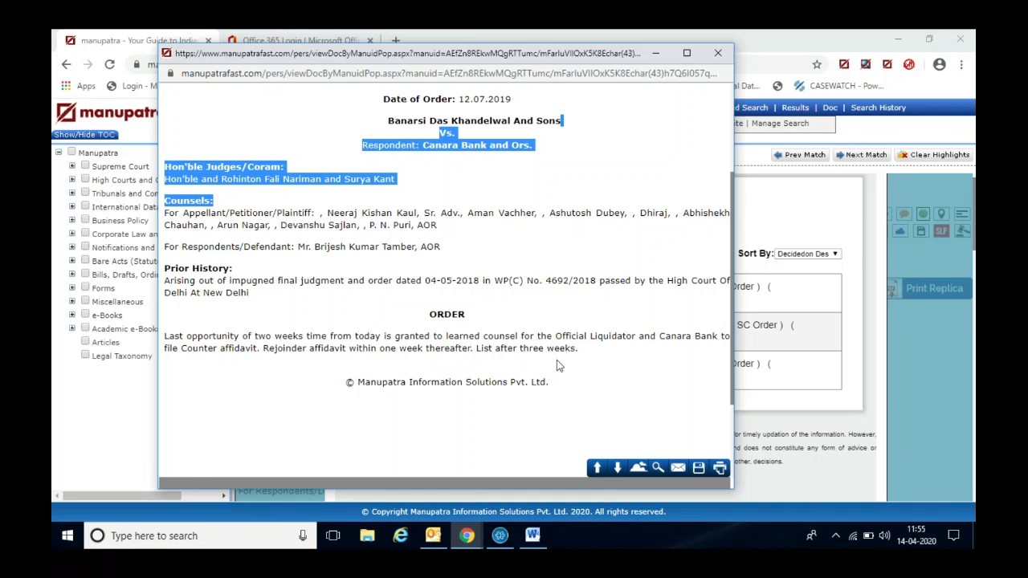
pyautogui.click(718, 53)
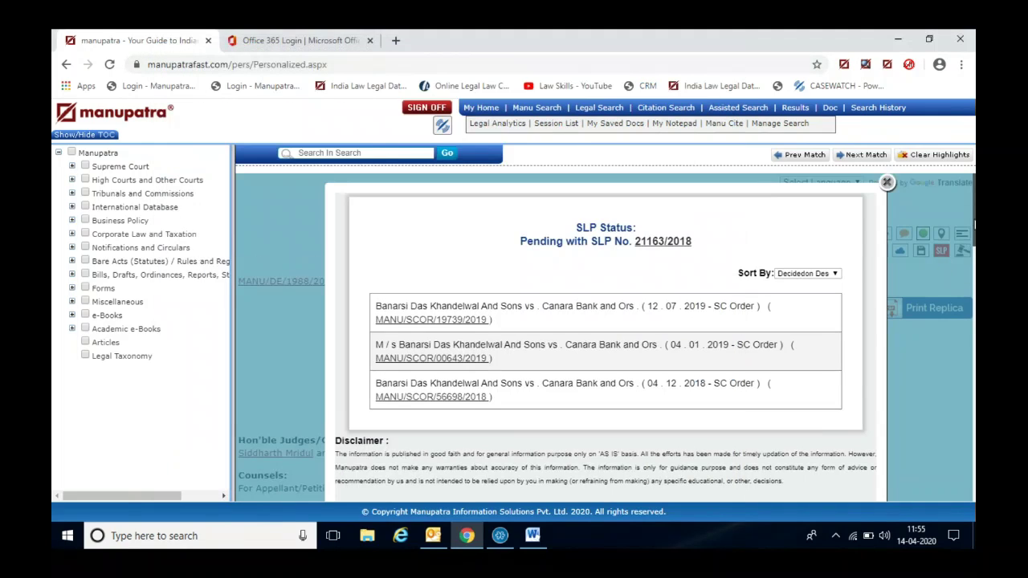
pyautogui.click(892, 194)
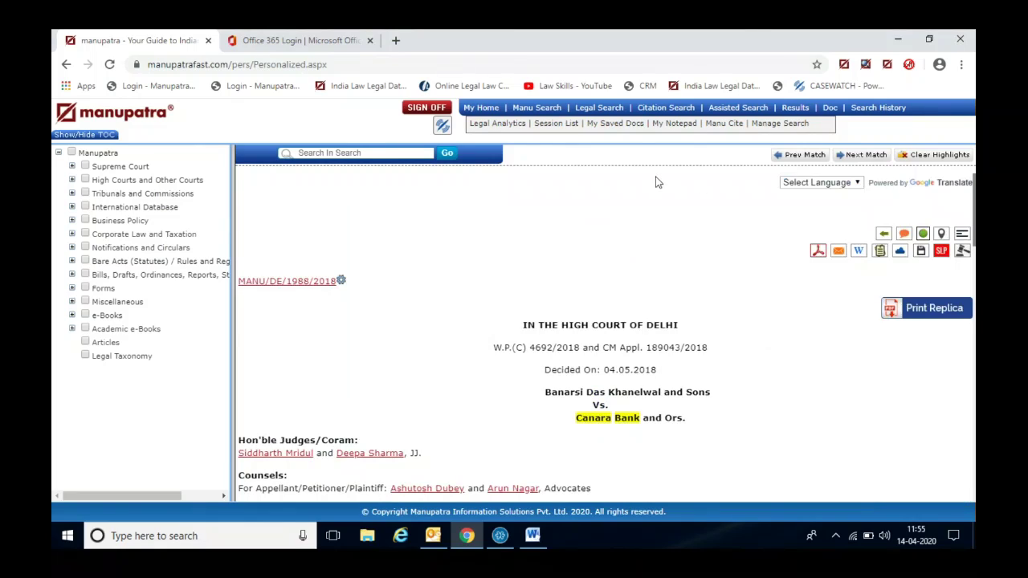
# - Run a new Legal Search with 'murti devi delhi' chosen from the appellant/respondent suggestions
pyautogui.click(608, 113)
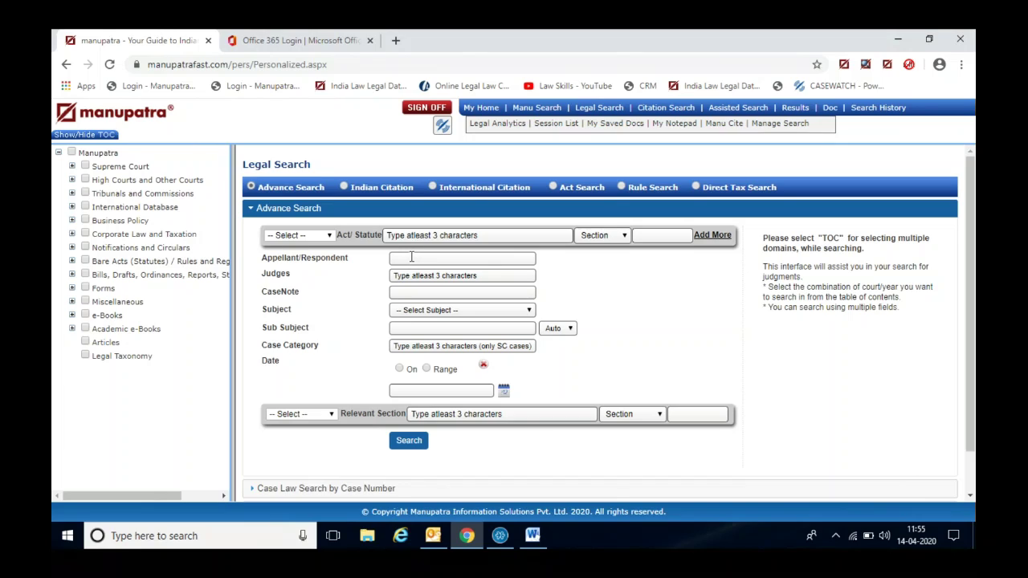
pyautogui.click(411, 257)
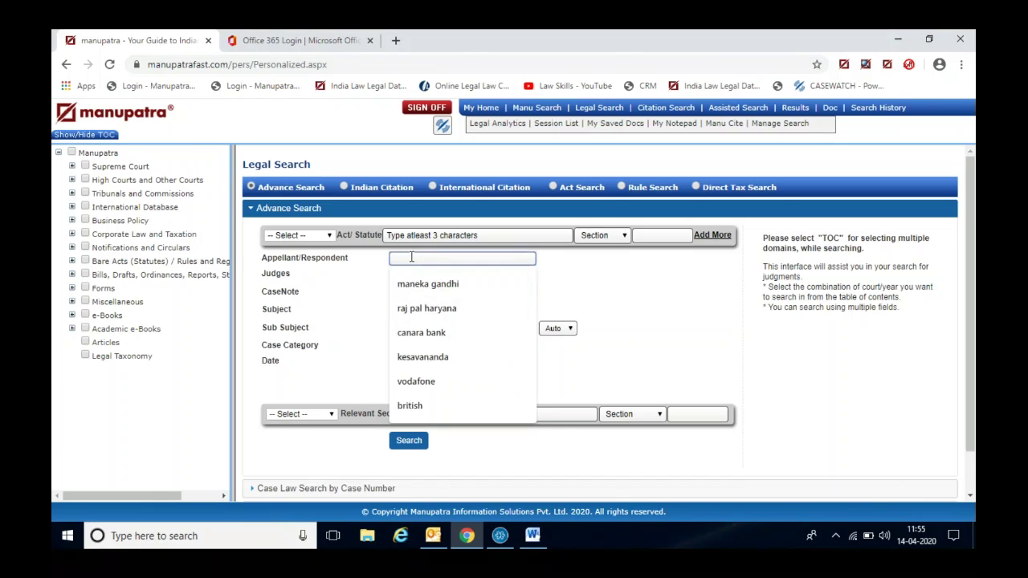
pyautogui.write('murti devi')
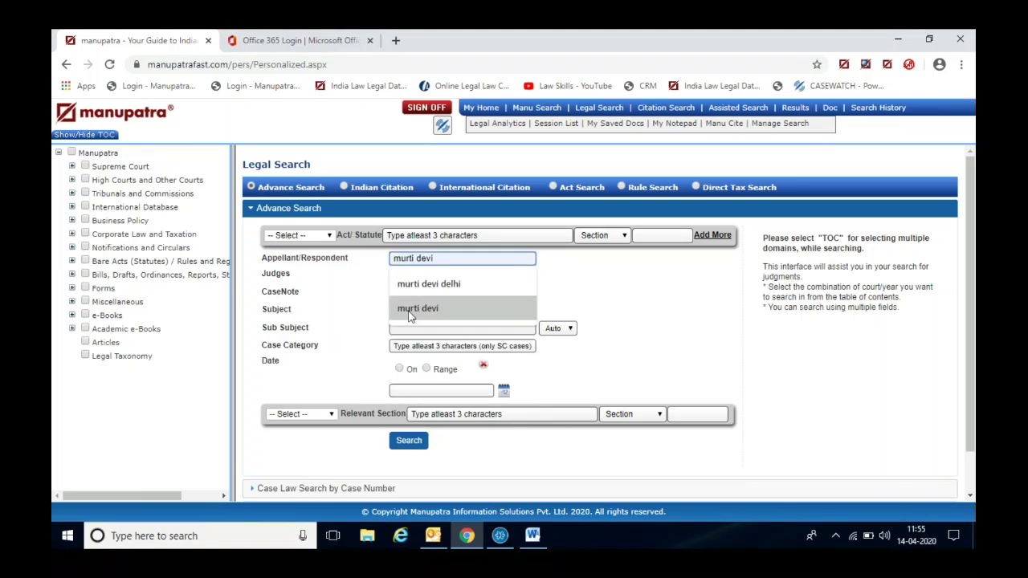
pyautogui.click(412, 312)
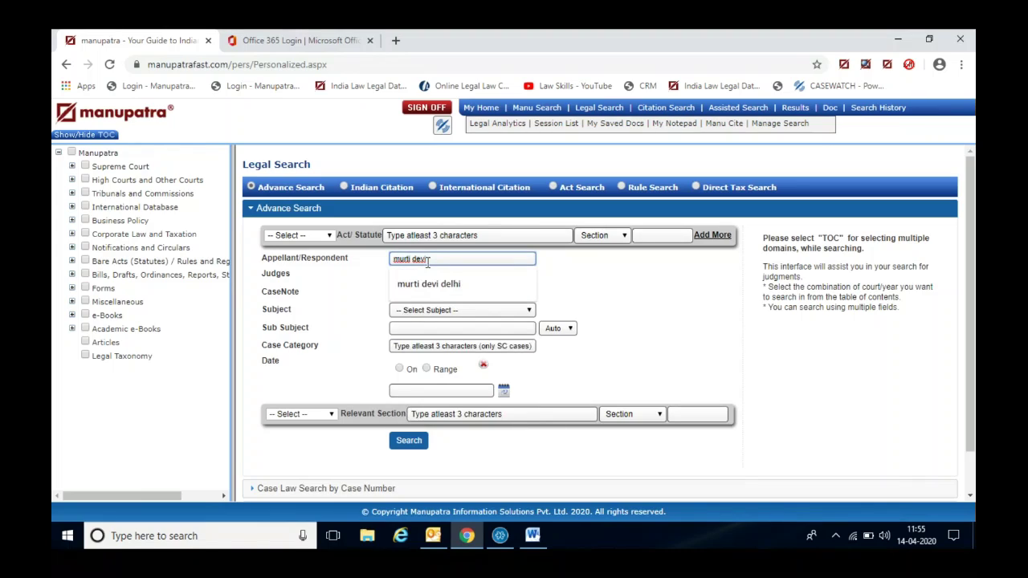
pyautogui.click(428, 283)
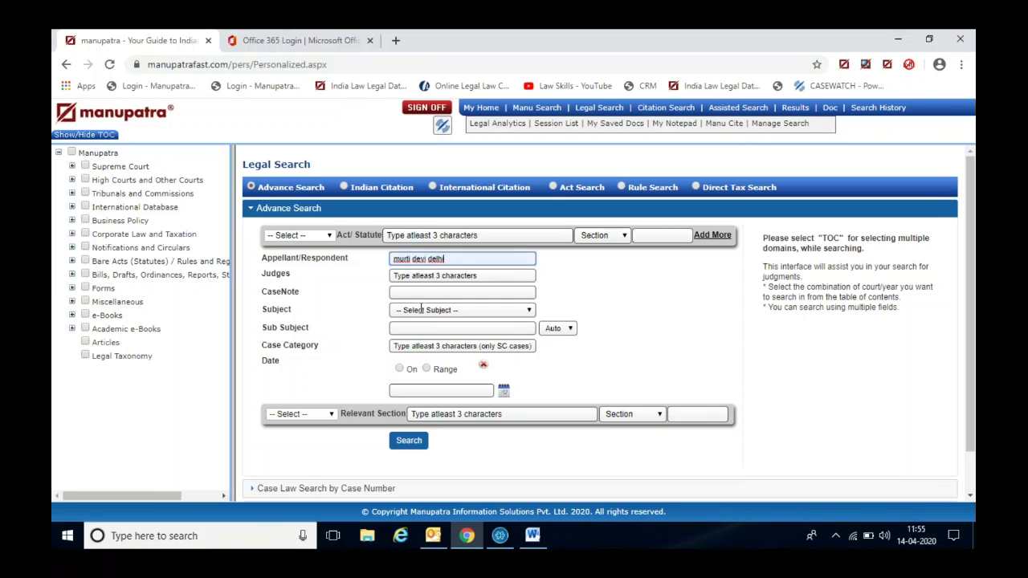
pyautogui.click(408, 441)
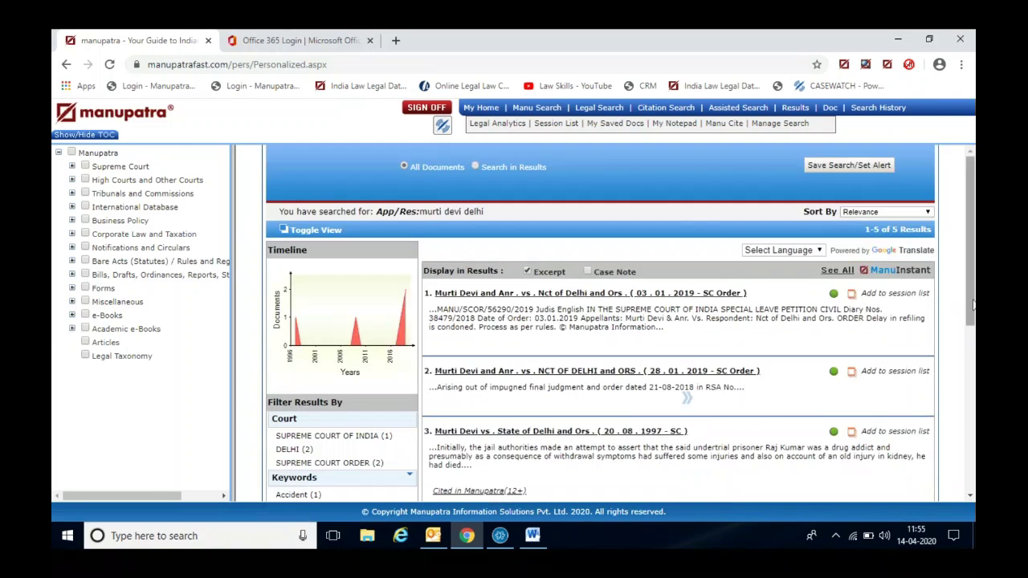
pyautogui.moveTo(972, 304); pyautogui.dragTo(967, 380)
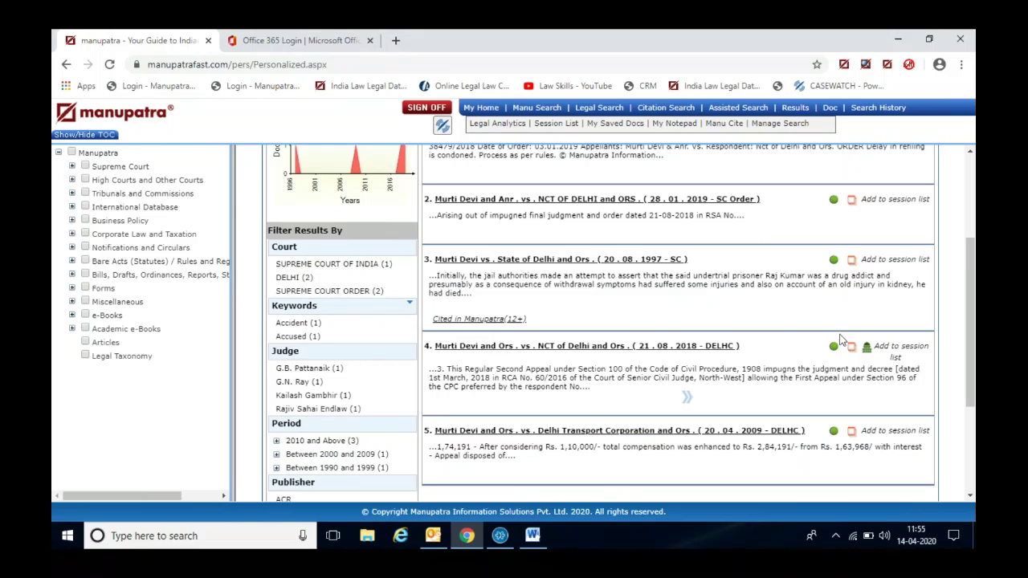
pyautogui.moveTo(867, 354)
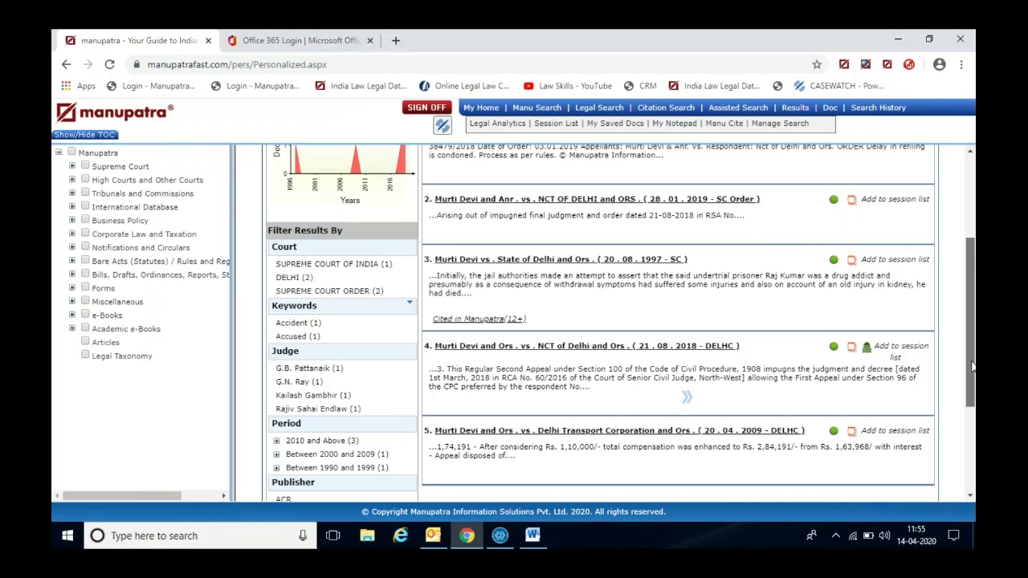
pyautogui.moveTo(971, 365); pyautogui.dragTo(972, 339)
pyautogui.scroll(-1, 606, 361)
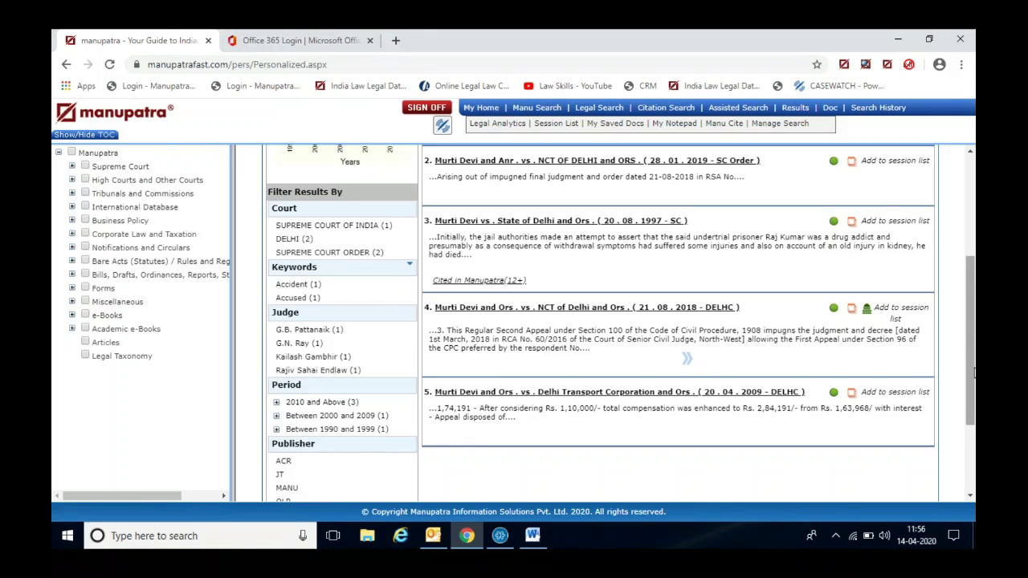
pyautogui.moveTo(972, 371); pyautogui.dragTo(975, 278)
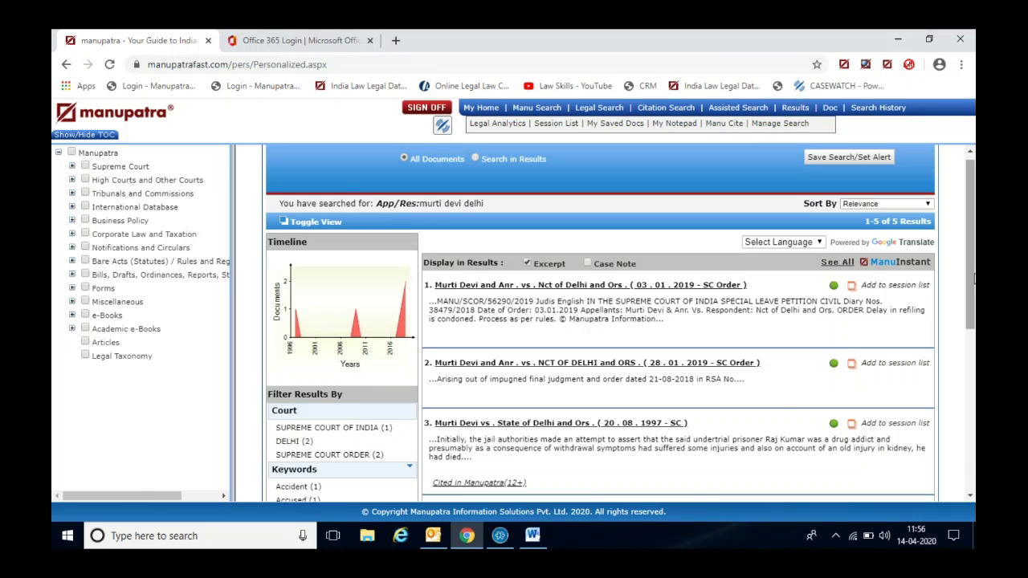
pyautogui.moveTo(975, 277); pyautogui.dragTo(972, 354)
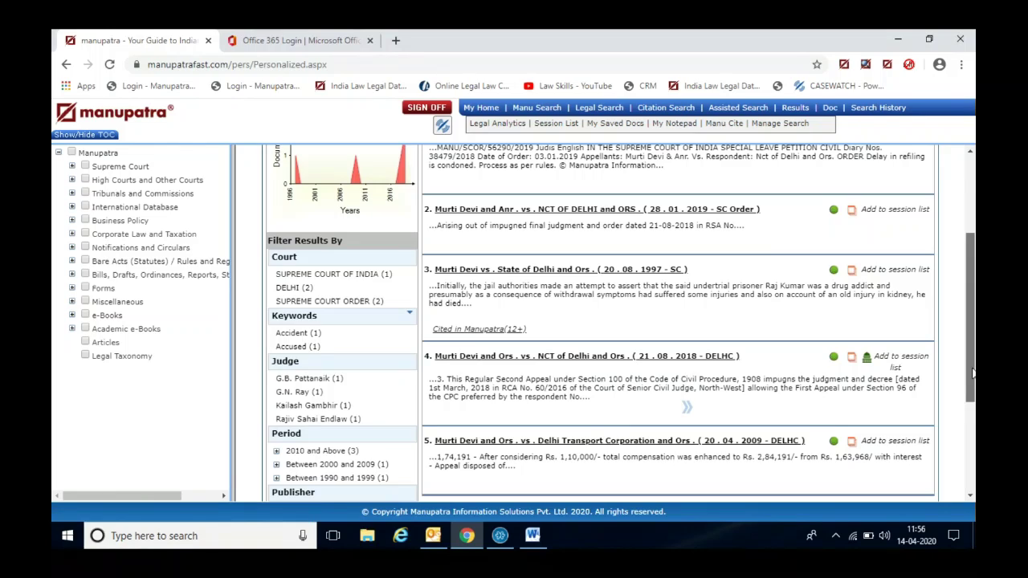
pyautogui.scroll(2, 972, 372)
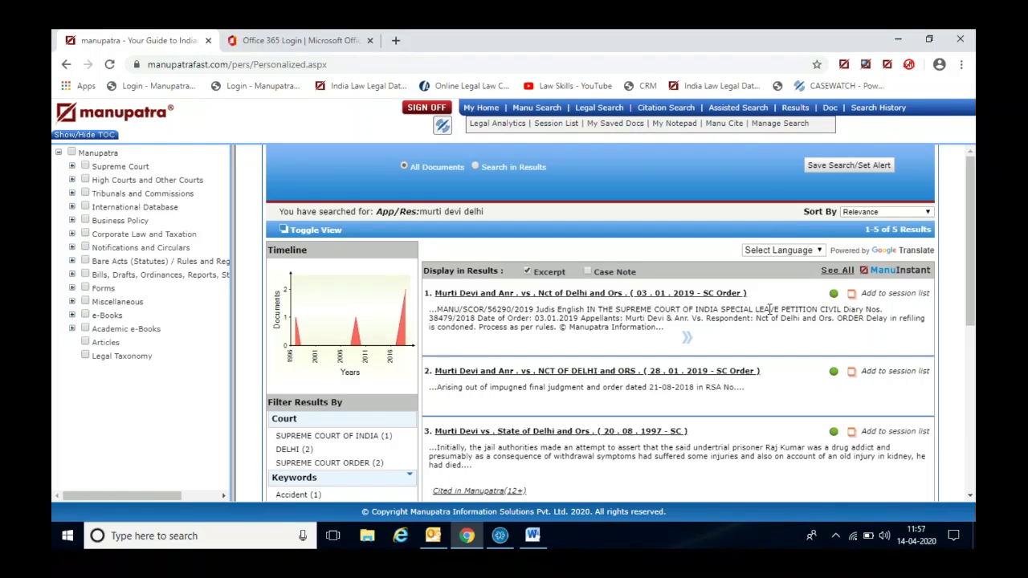
# - Sign off from Manupatra and go to its public homepage
pyautogui.click(432, 111)
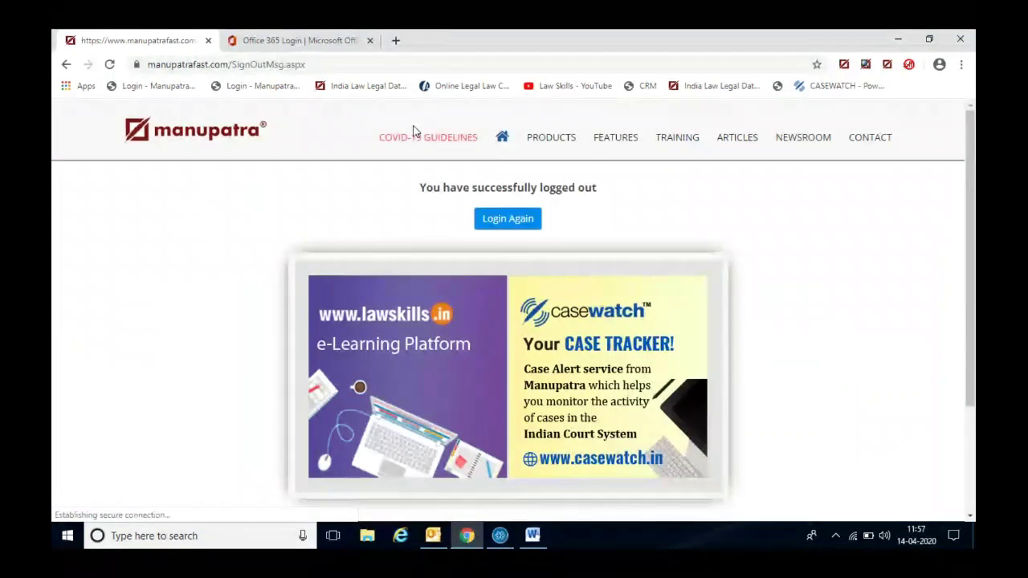
pyautogui.click(502, 141)
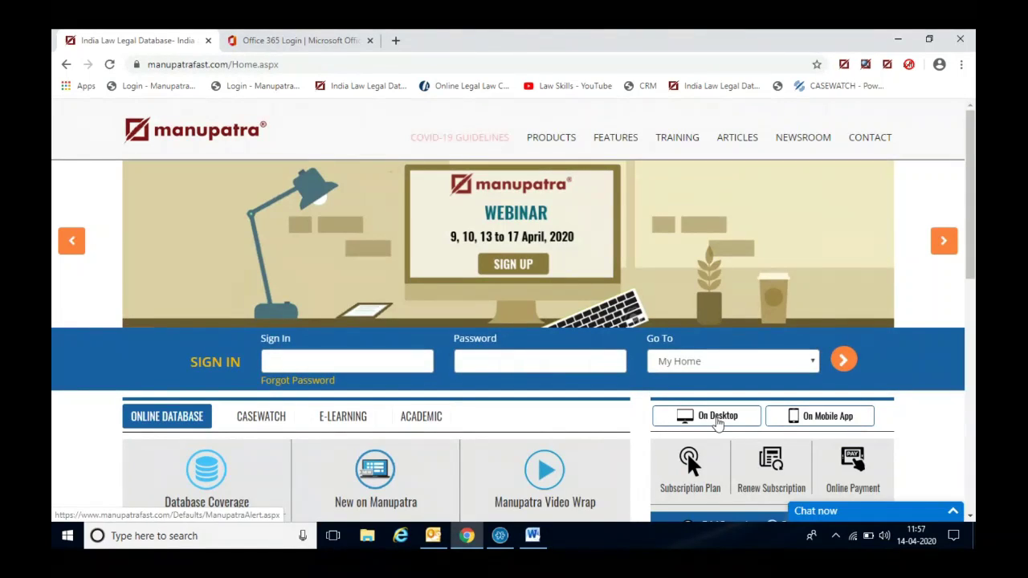
# - From the homepage's On Desktop plugins, open the Manupatra Word Connect page
pyautogui.scroll(-1, 715, 319)
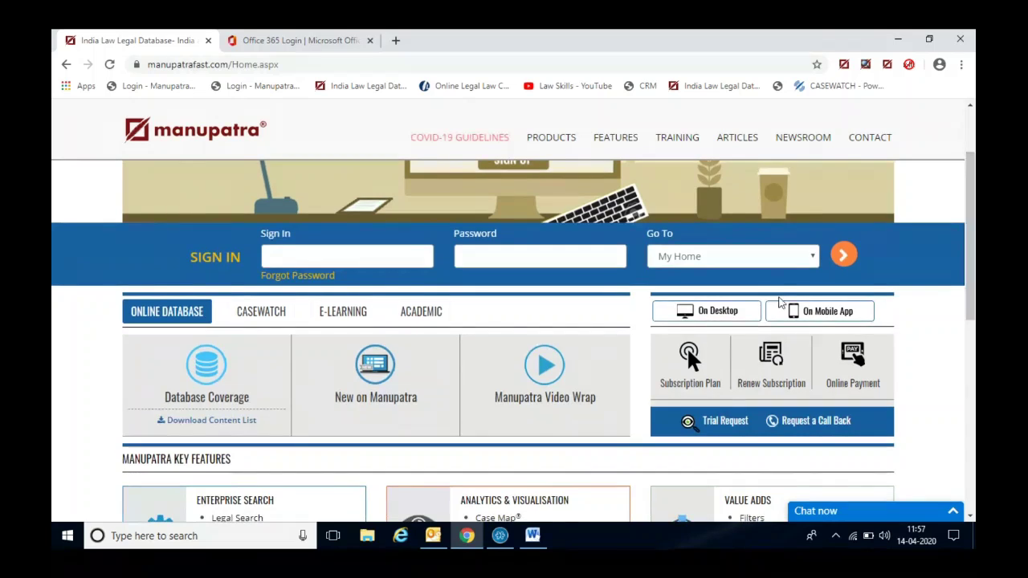
pyautogui.click(715, 314)
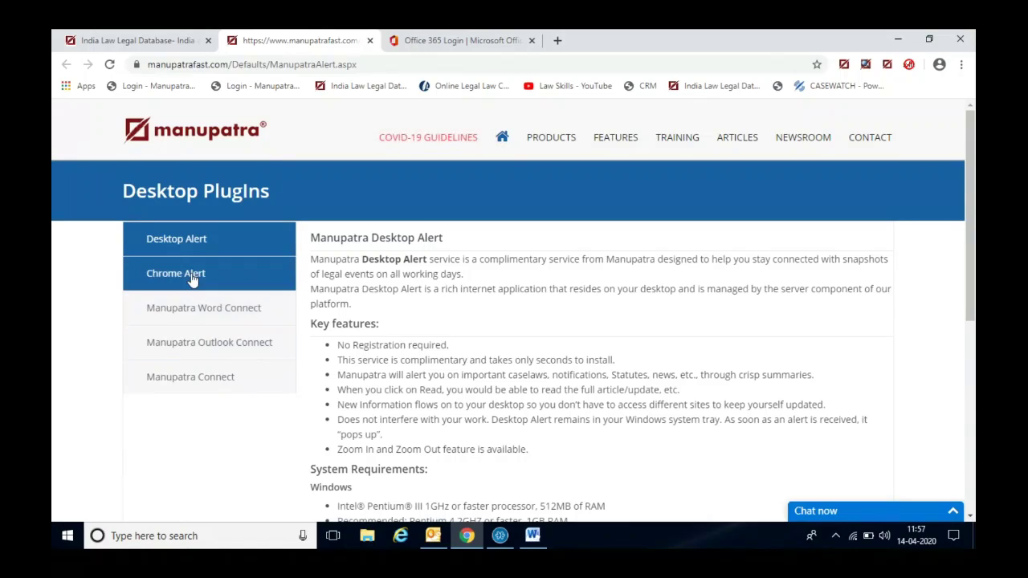
pyautogui.click(212, 317)
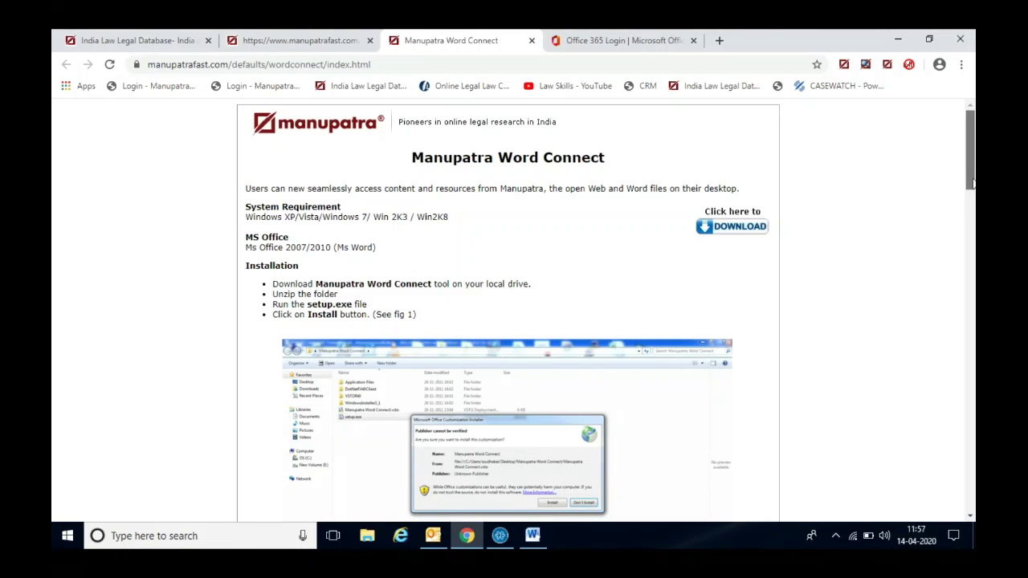
pyautogui.moveTo(971, 184); pyautogui.dragTo(972, 188)
pyautogui.scroll(1, 972, 188)
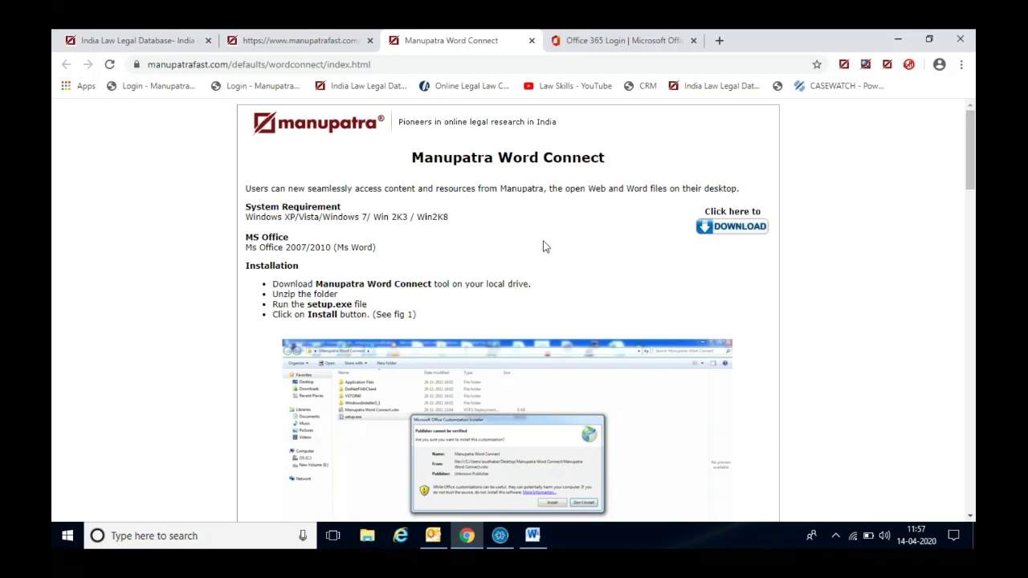
# - Close Document1 in Word without saving its changes
pyautogui.click(533, 539)
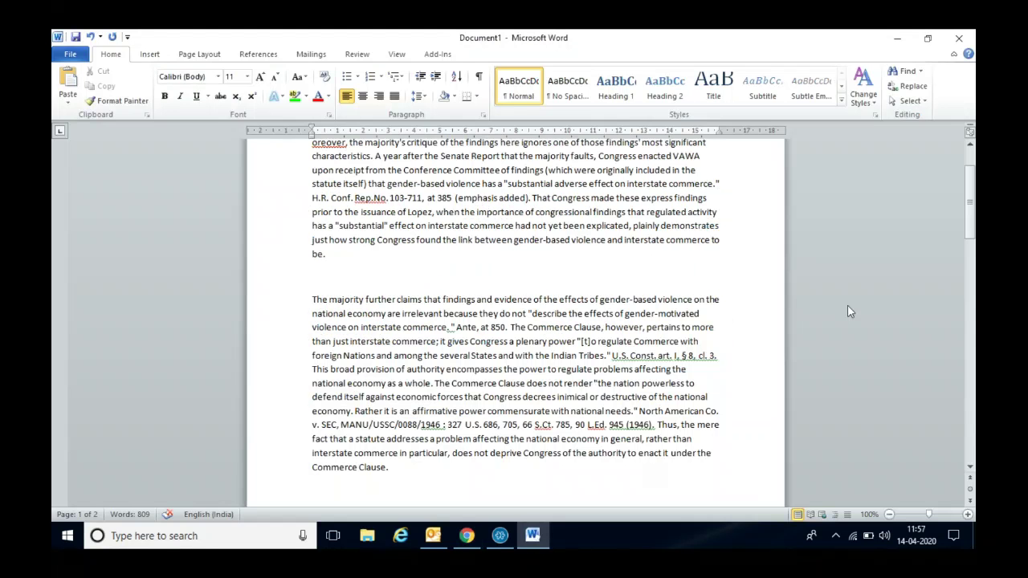
pyautogui.moveTo(974, 211); pyautogui.dragTo(972, 177)
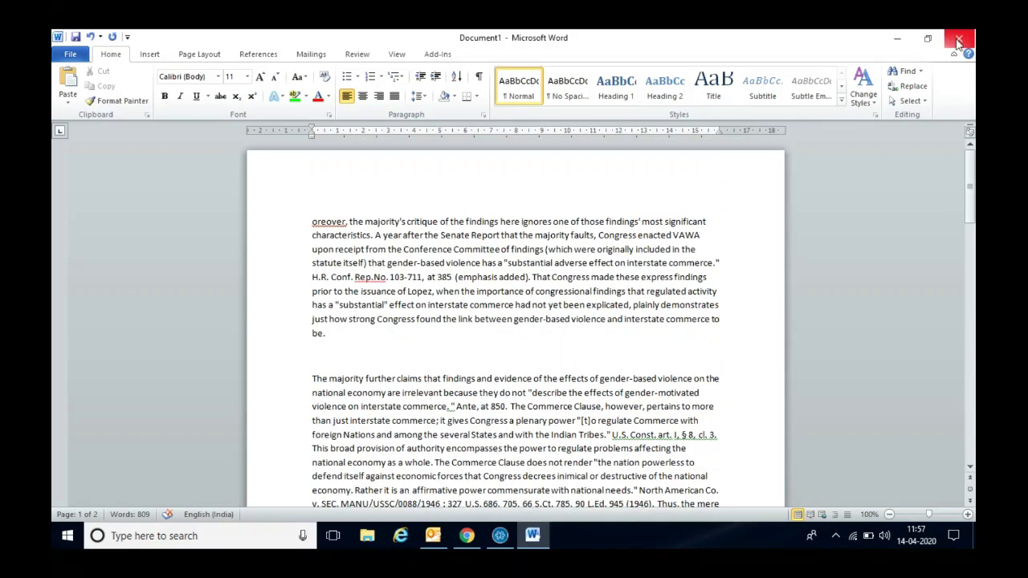
pyautogui.click(958, 40)
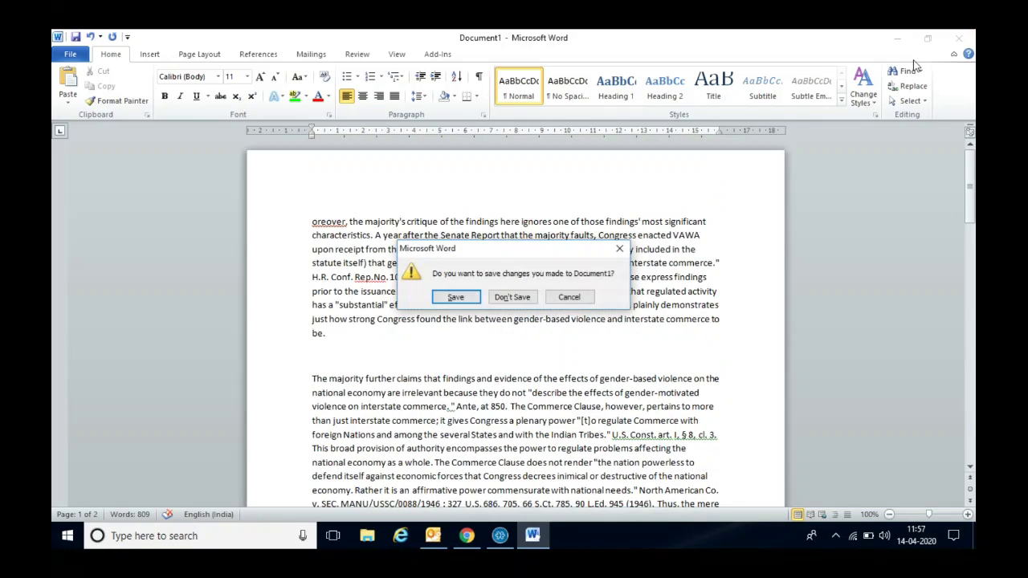
pyautogui.click(518, 296)
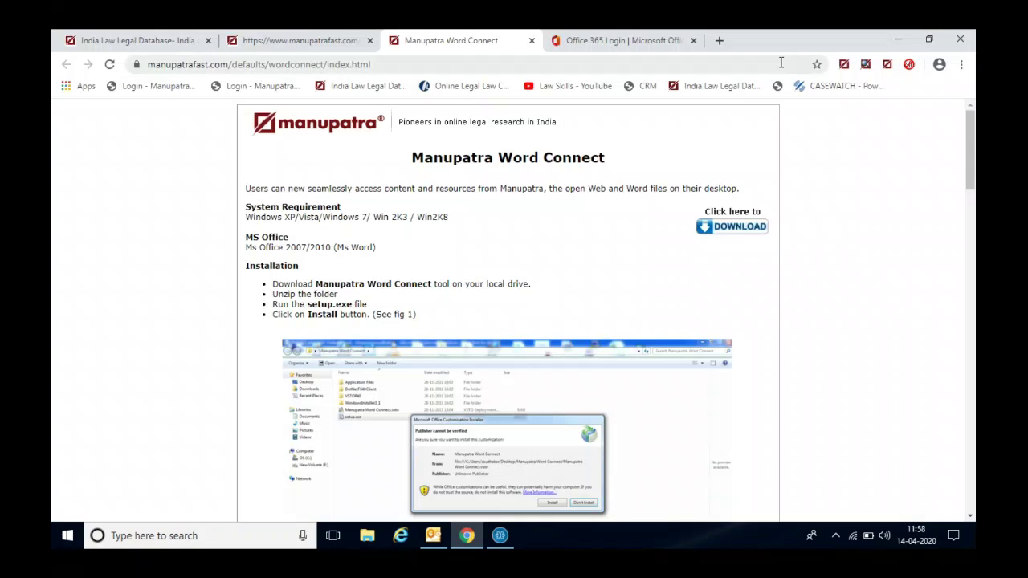
# - Open draft note.pdf from the desktop and bring it to the front in Word
pyautogui.click(900, 40)
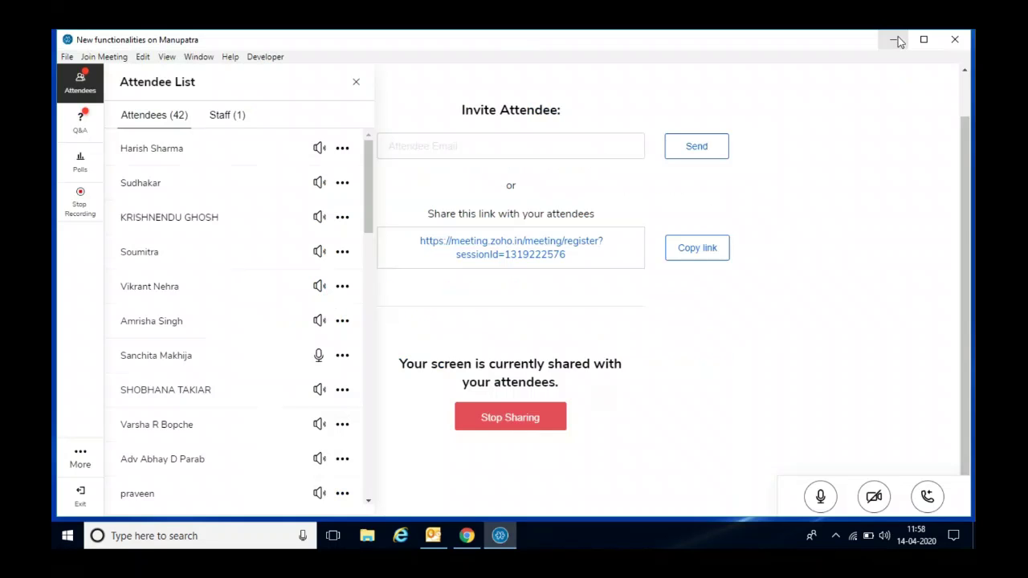
pyautogui.click(896, 38)
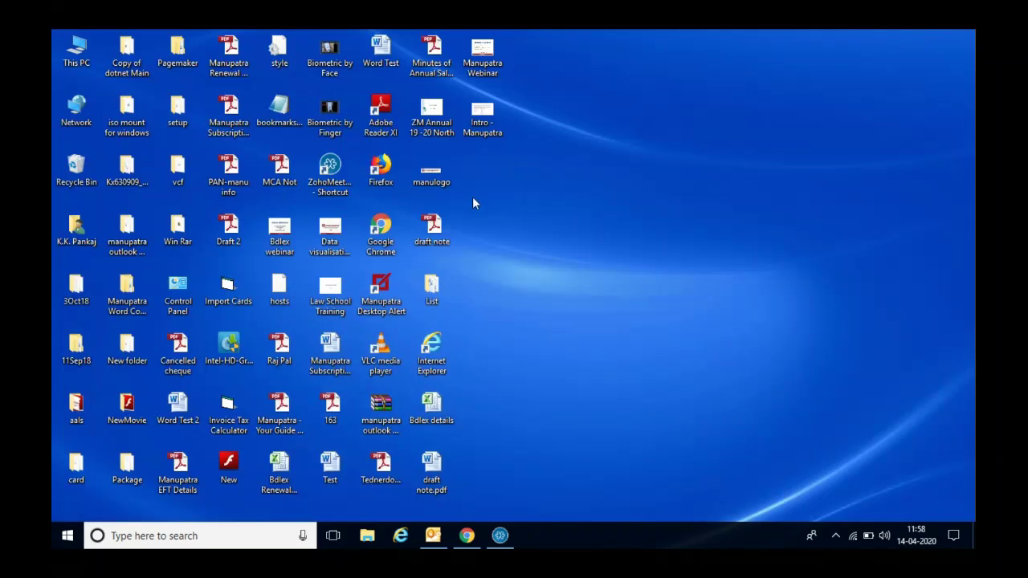
pyautogui.doubleClick(432, 462)
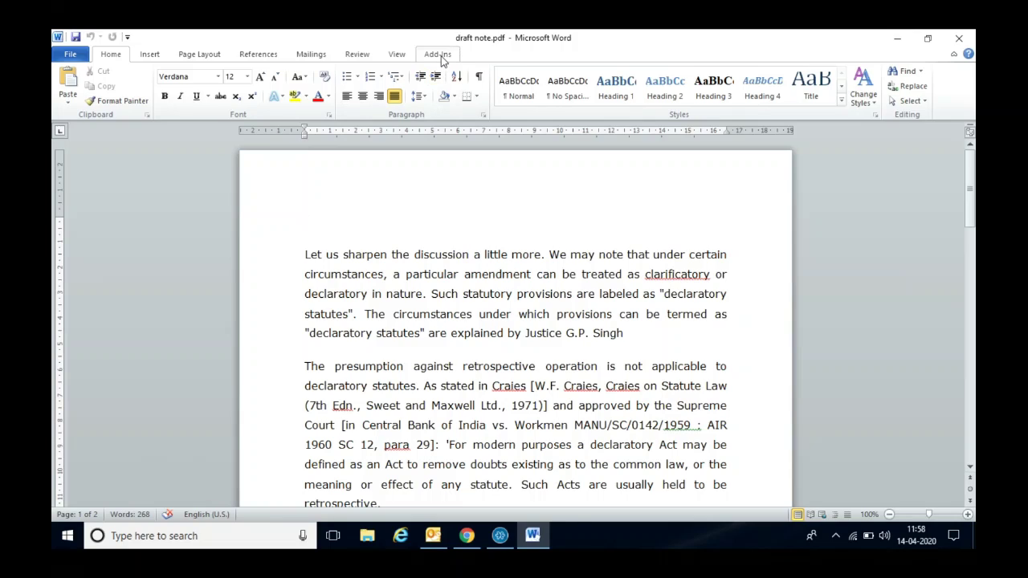
pyautogui.click(469, 537)
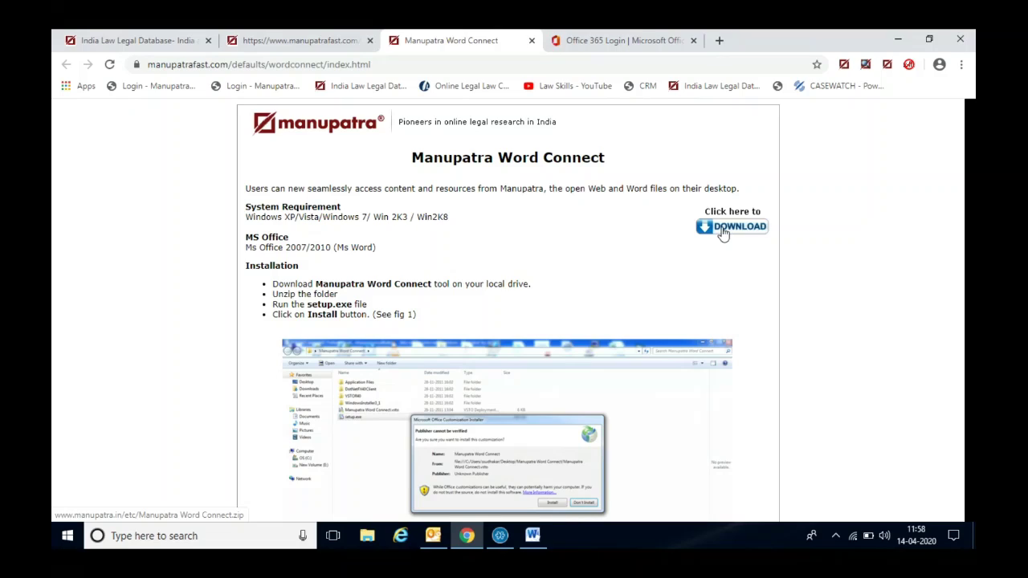
pyautogui.moveTo(971, 164)
pyautogui.mouseDown()
pyautogui.moveTo(973, 263)
pyautogui.moveTo(972, 176)
pyautogui.mouseUp()
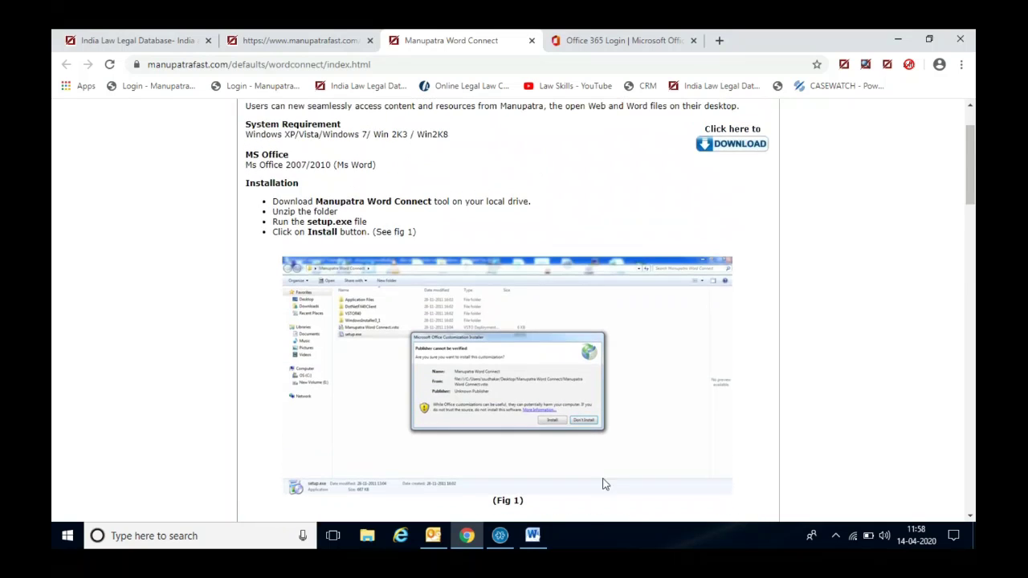
pyautogui.click(532, 536)
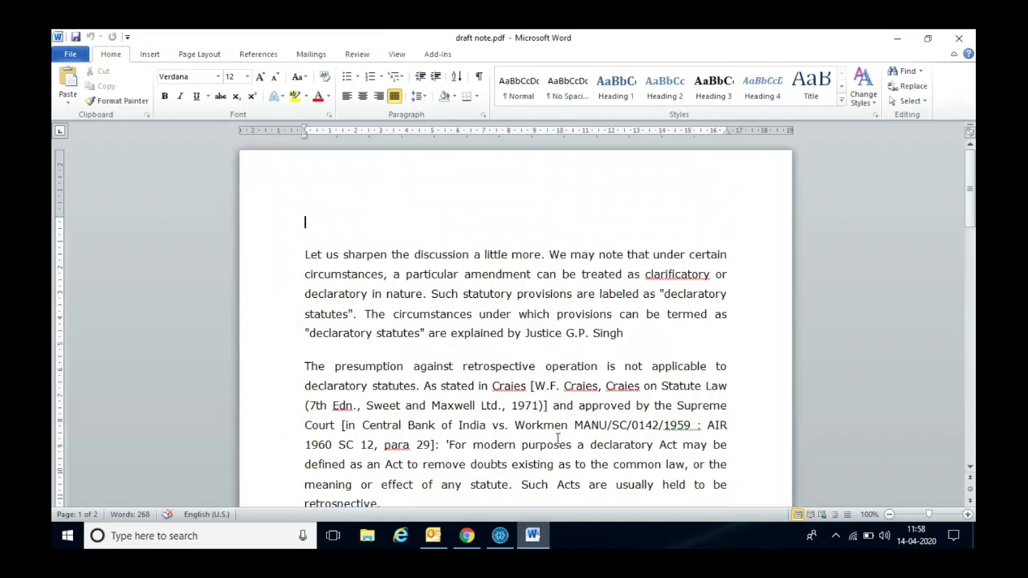
# - Select 'declaratory statutes' in the first paragraph and launch Manu Search from Add-Ins
pyautogui.click(438, 55)
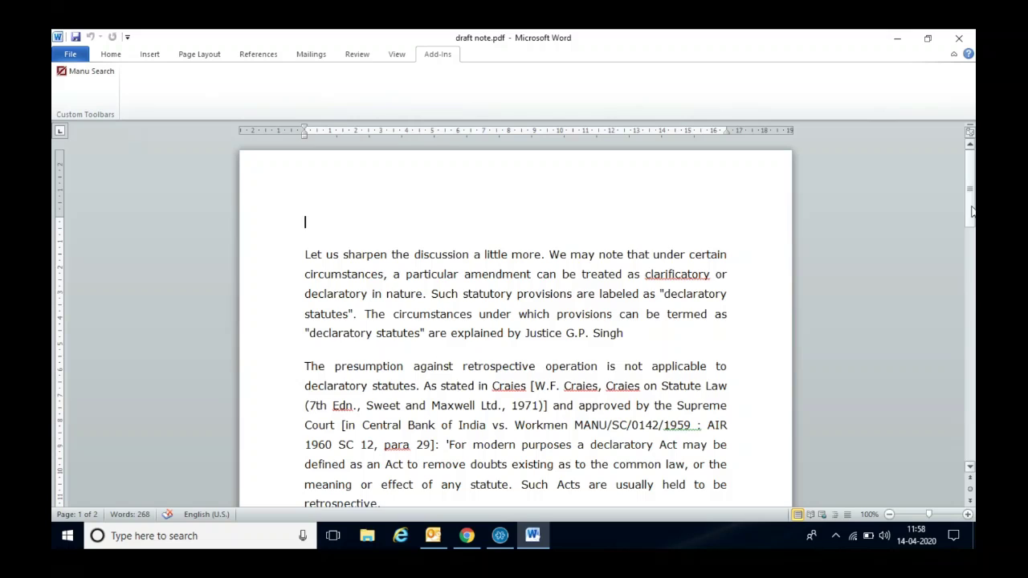
pyautogui.moveTo(972, 212)
pyautogui.mouseDown()
pyautogui.moveTo(970, 250)
pyautogui.moveTo(972, 221)
pyautogui.mouseUp()
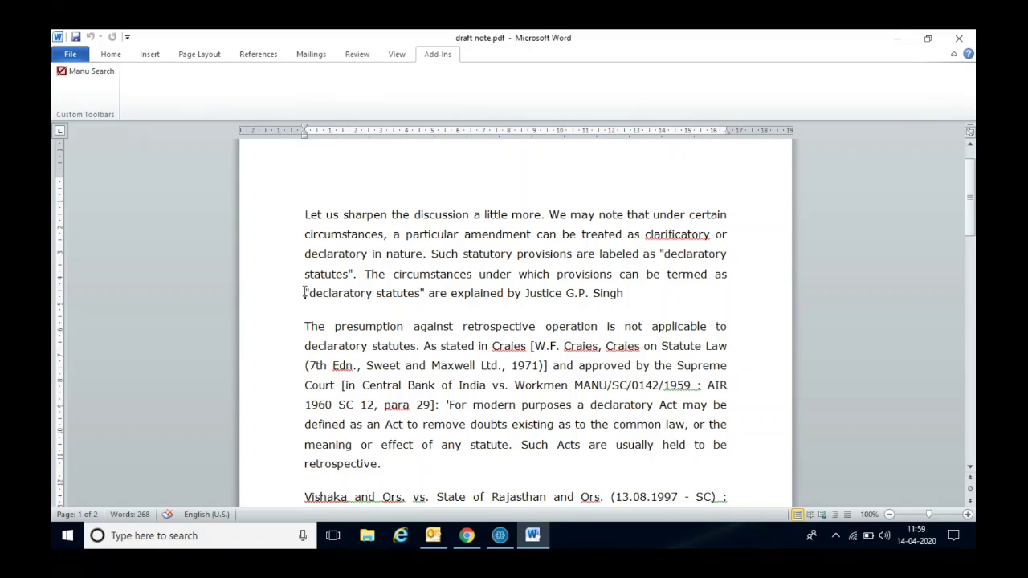
pyautogui.moveTo(305, 292); pyautogui.dragTo(426, 296)
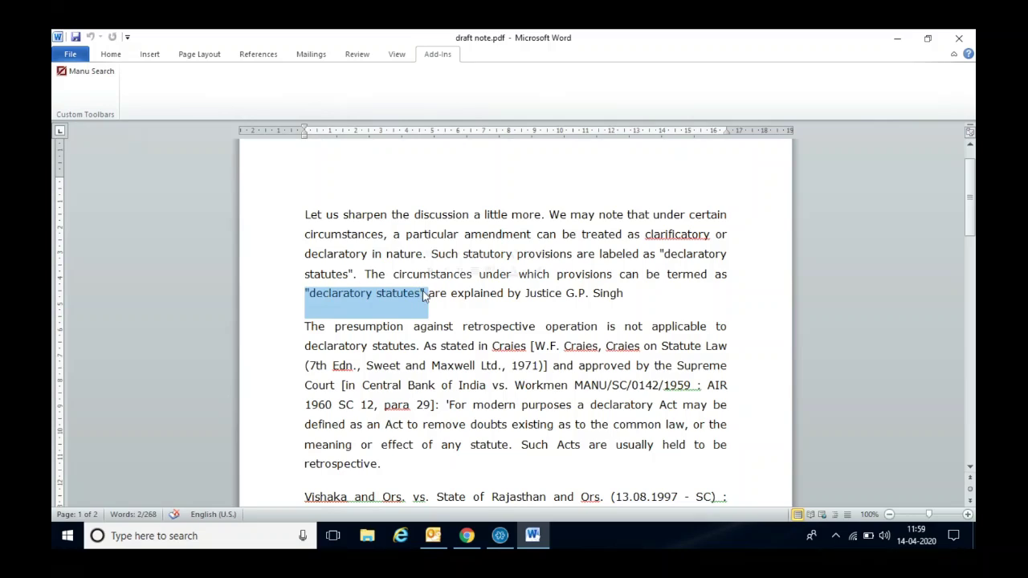
pyautogui.click(86, 71)
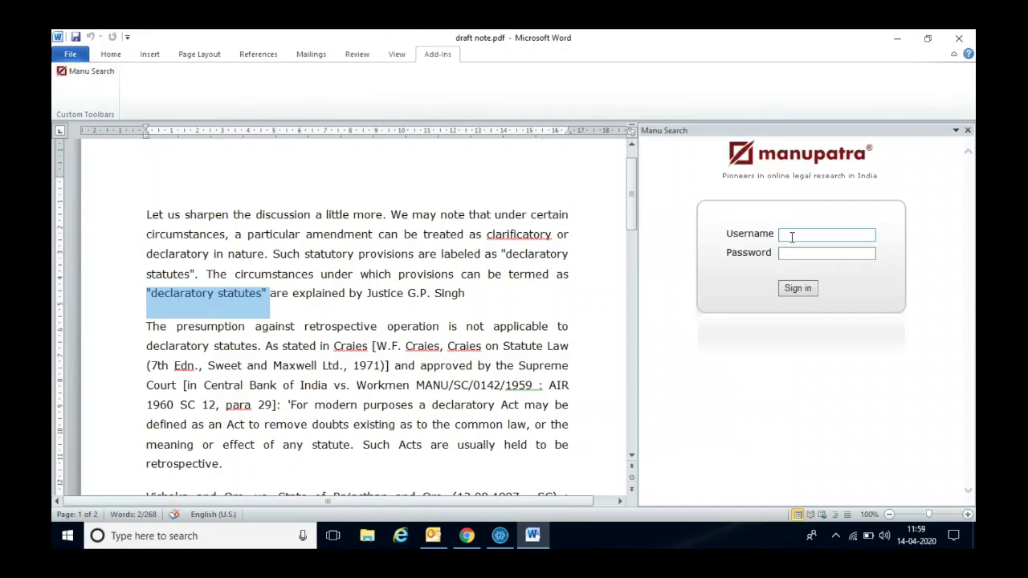
# - Sign in to the Manu Search pane with the account username and password
pyautogui.click(790, 235)
pyautogui.write('kkjanka')
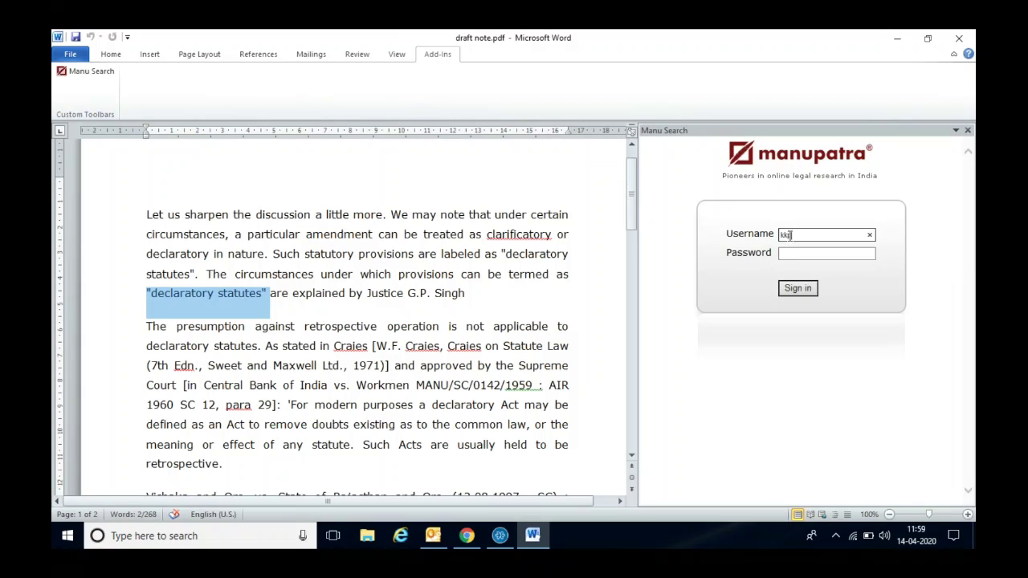
pyautogui.click(797, 254)
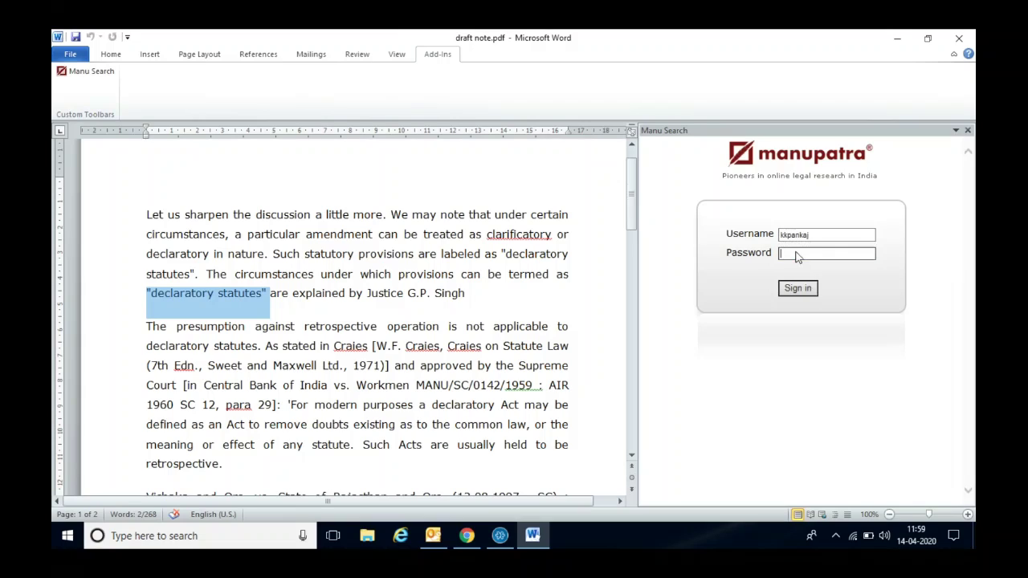
pyautogui.write('•••••••••')
pyautogui.click(797, 289)
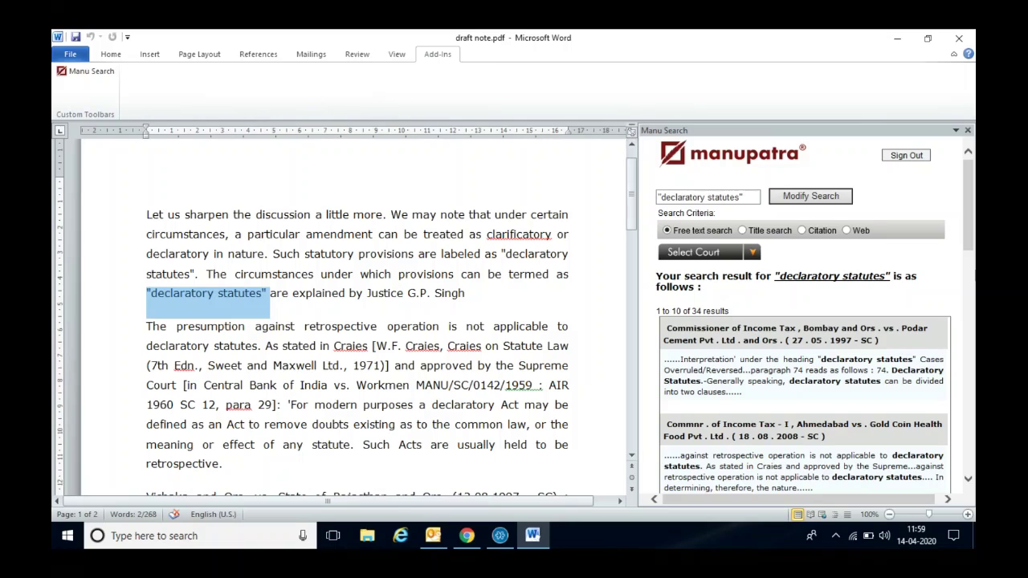
# - Open the 1997 Podar Cement result and add an empty paragraph after the Singh line
pyautogui.moveTo(970, 240); pyautogui.dragTo(968, 258)
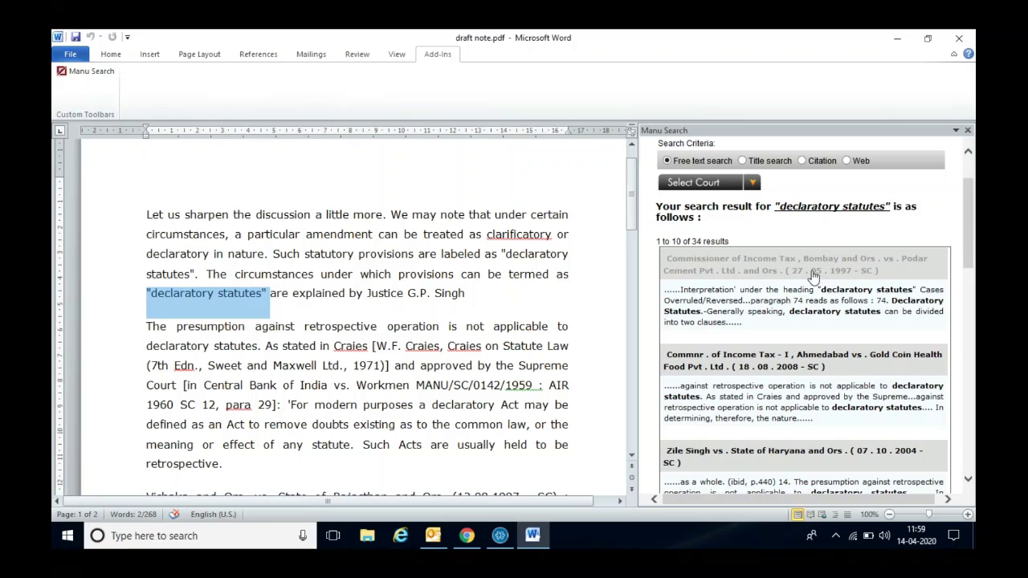
pyautogui.click(812, 271)
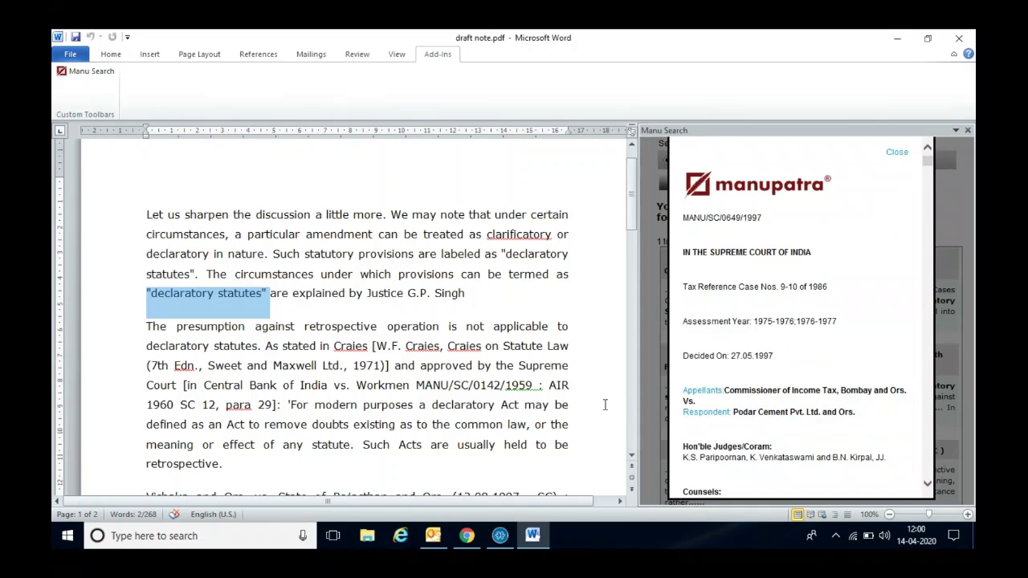
pyautogui.click(490, 305)
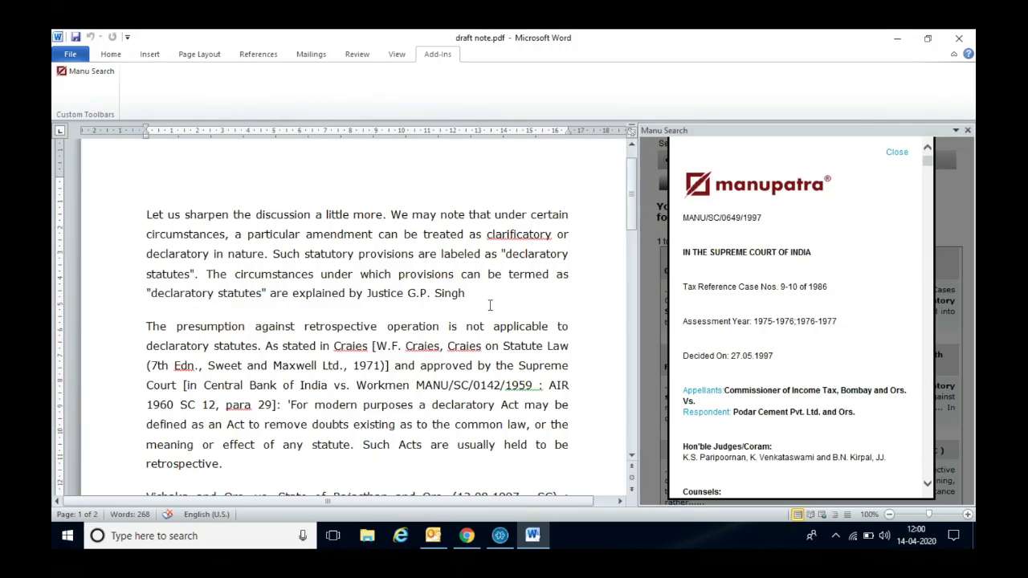
pyautogui.press('Return')
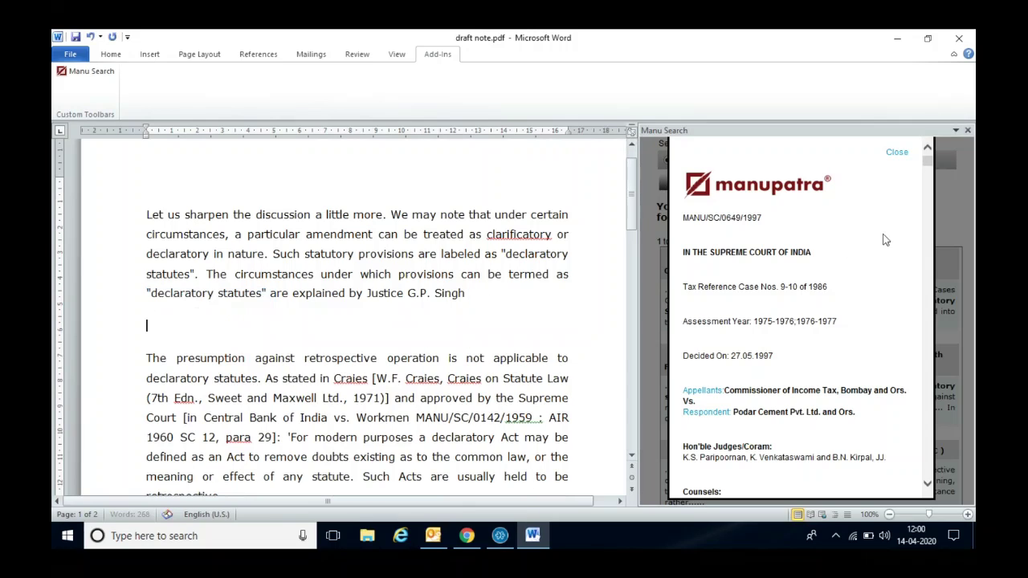
# - Select the full Case Note text of the Podar Cement judgment for the new paragraph
pyautogui.moveTo(932, 165); pyautogui.dragTo(930, 186)
pyautogui.scroll(3, 931, 192)
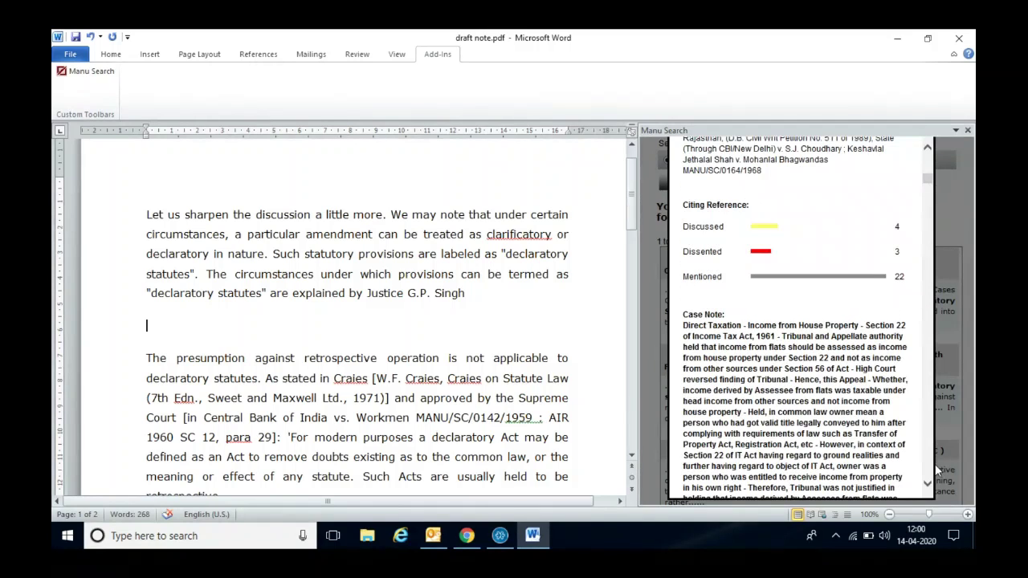
pyautogui.scroll(-3, 928, 488)
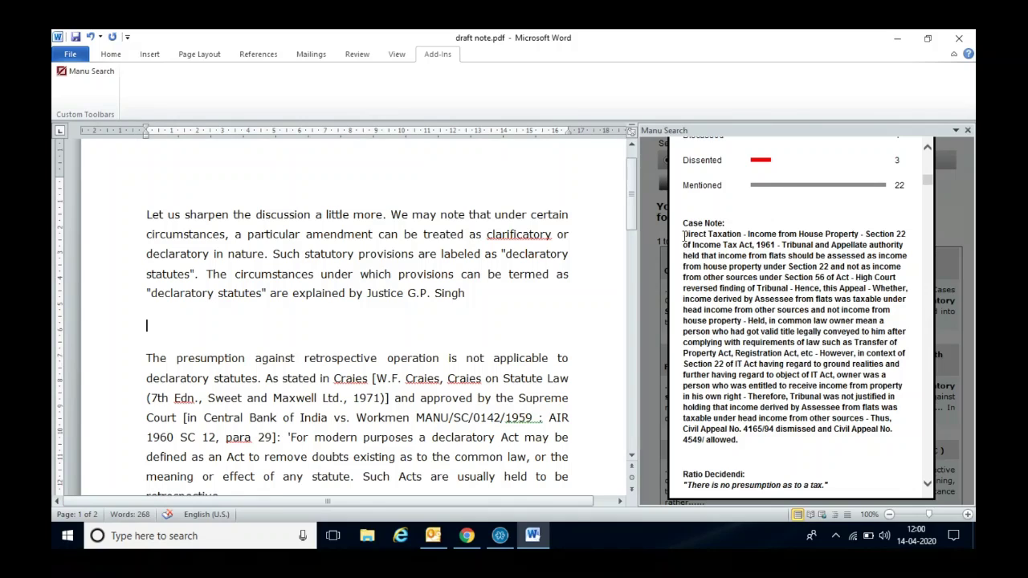
pyautogui.moveTo(684, 235); pyautogui.dragTo(158, 331)
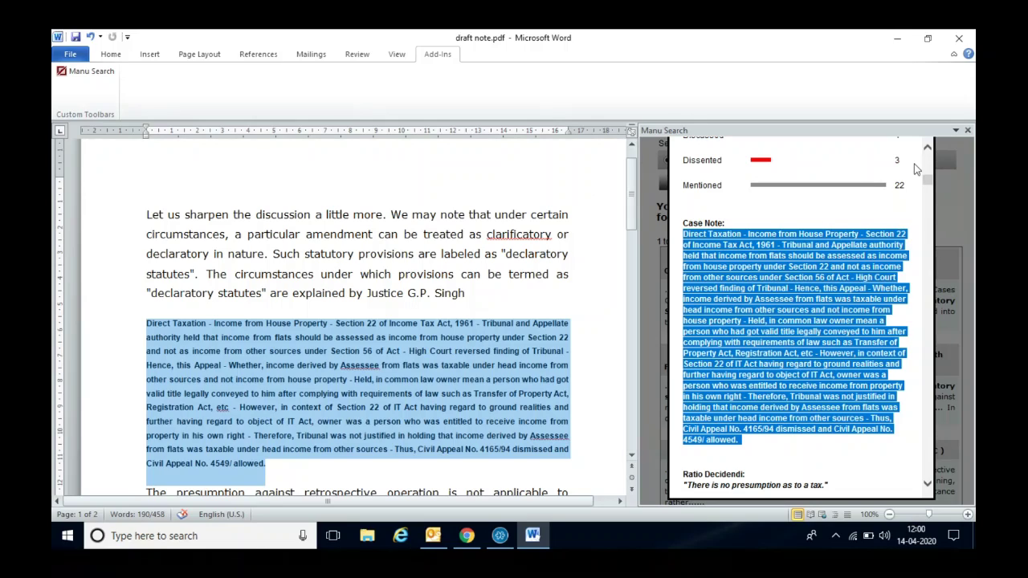
pyautogui.scroll(1, 930, 186)
pyautogui.scroll(5, 929, 185)
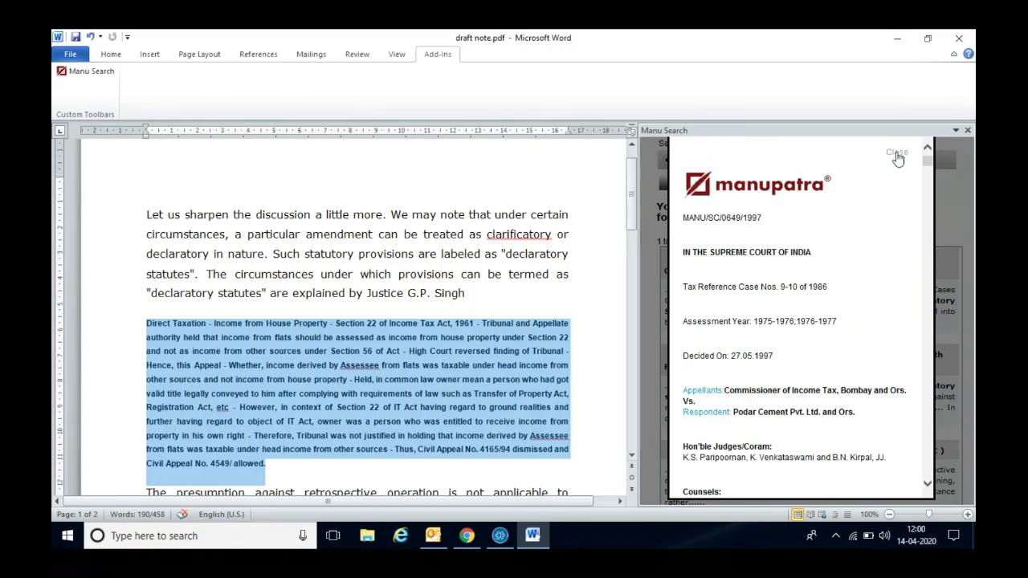
# - Close the judgment popup and select the citation 2018(4)ALD81 after the Sucha Singh Sodhi reference on page 2
pyautogui.click(898, 154)
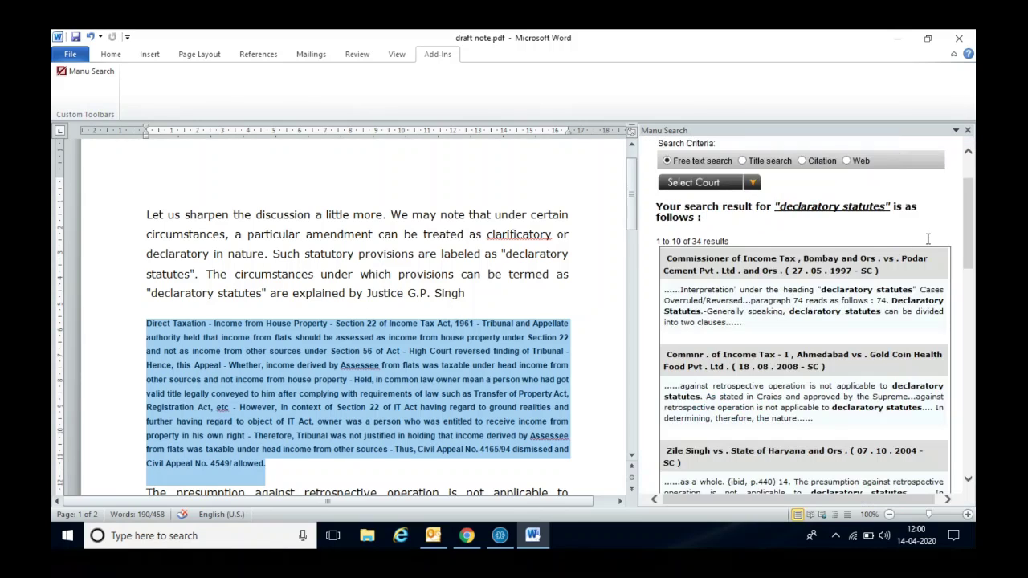
pyautogui.moveTo(973, 253); pyautogui.dragTo(972, 224)
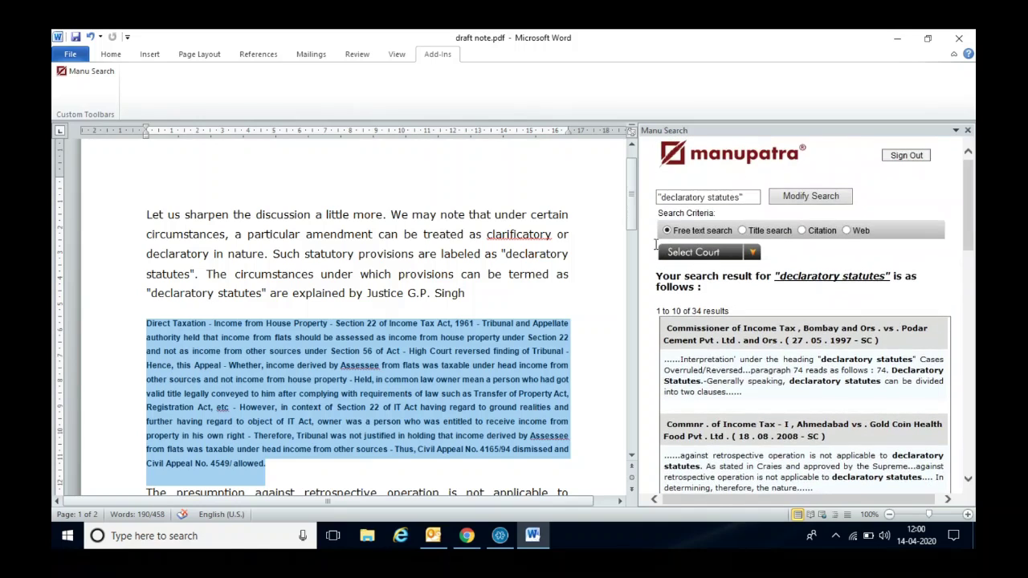
pyautogui.moveTo(632, 220); pyautogui.dragTo(641, 363)
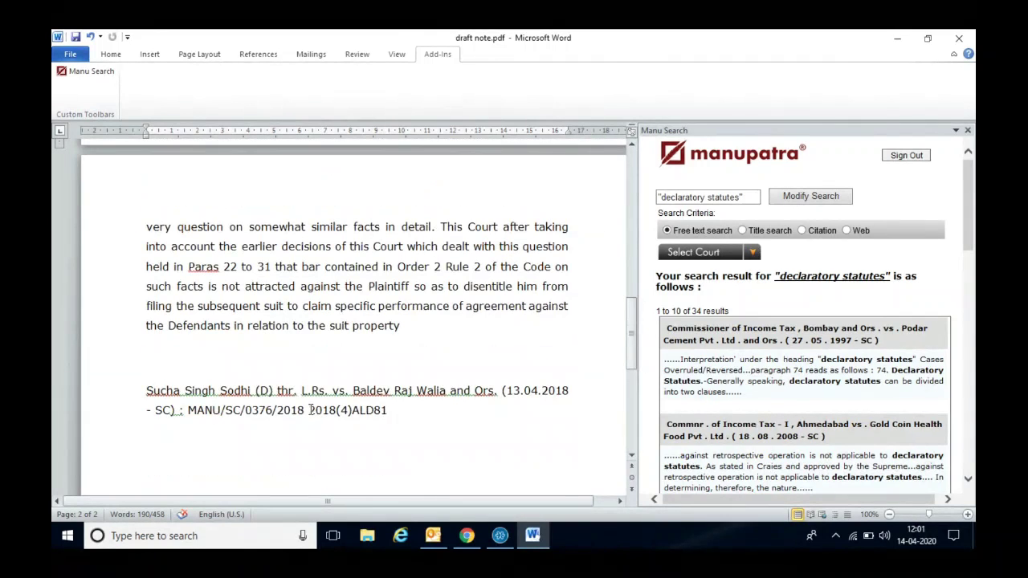
pyautogui.moveTo(310, 410); pyautogui.dragTo(403, 412)
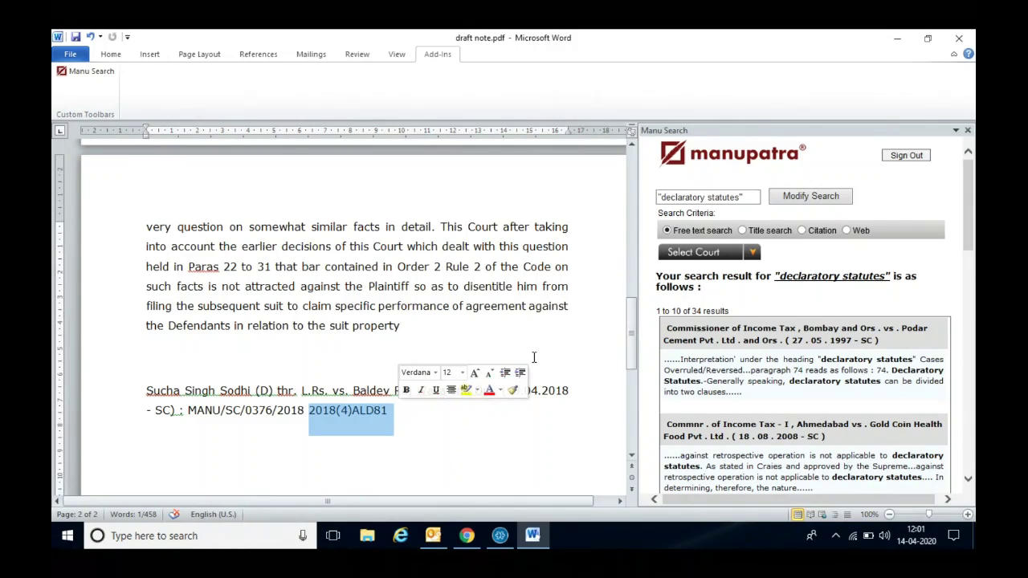
pyautogui.click(83, 72)
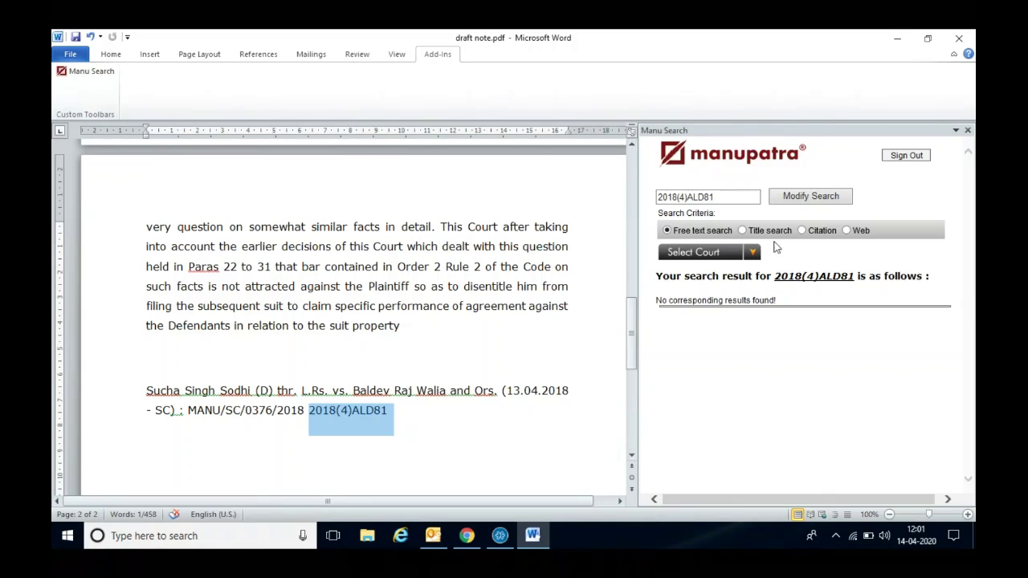
pyautogui.click(803, 230)
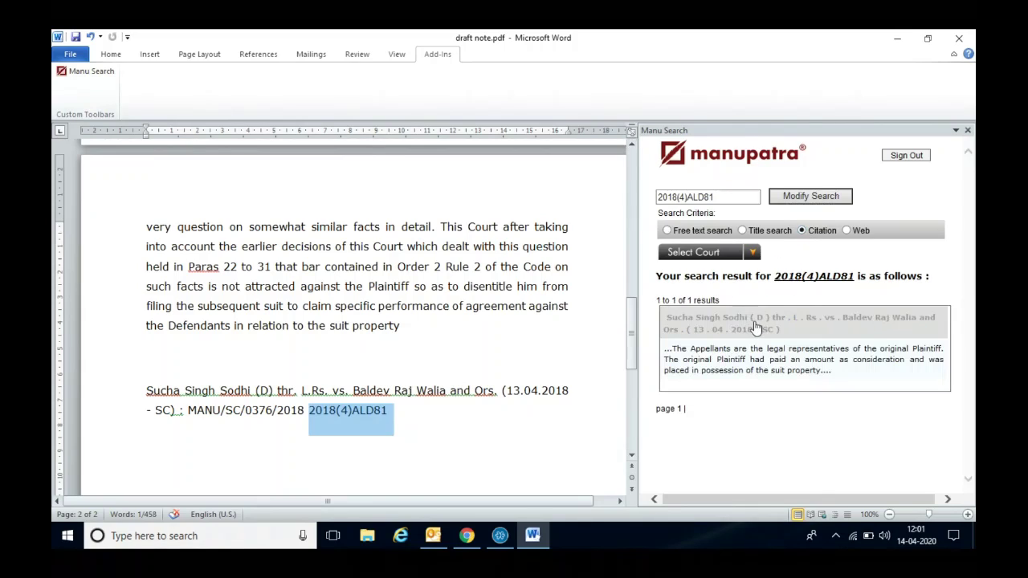
pyautogui.click(755, 324)
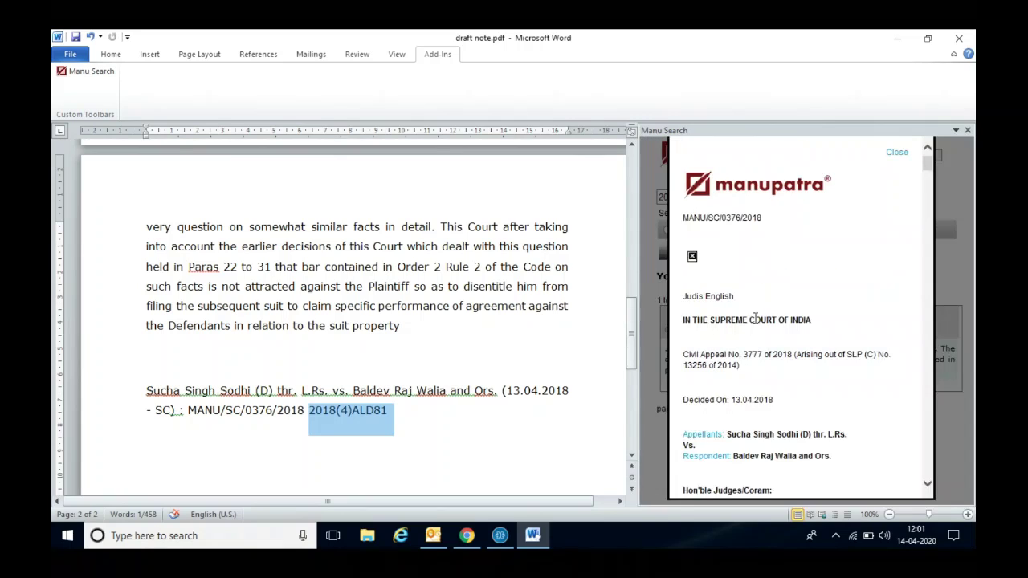
pyautogui.moveTo(928, 164); pyautogui.dragTo(929, 261)
pyautogui.moveTo(930, 261); pyautogui.dragTo(930, 163)
pyautogui.click(895, 159)
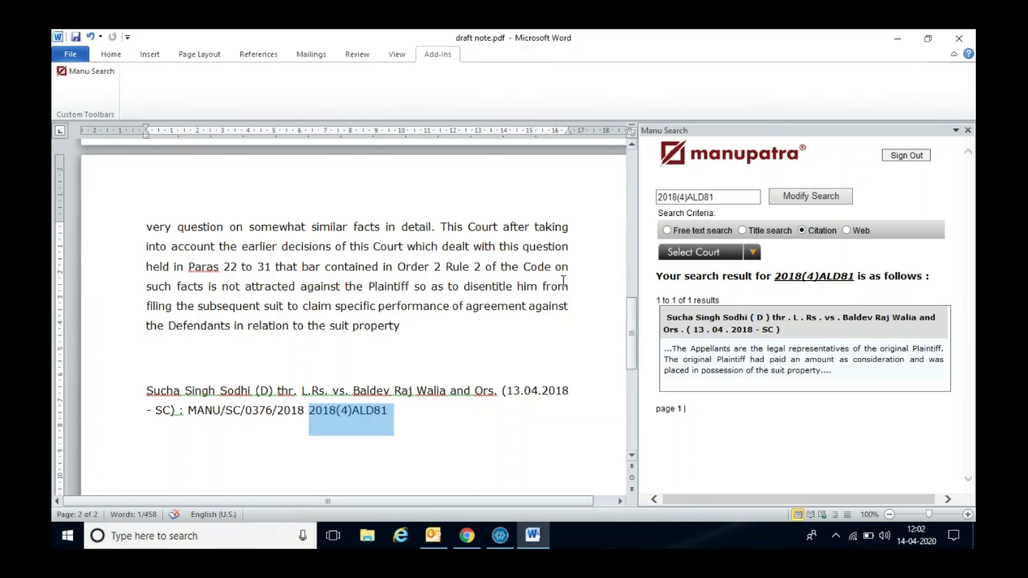
# - Show the Select Court list, then put the cursor at 'Kavita' in the page 1 Rathnavathi paragraph
pyautogui.click(752, 253)
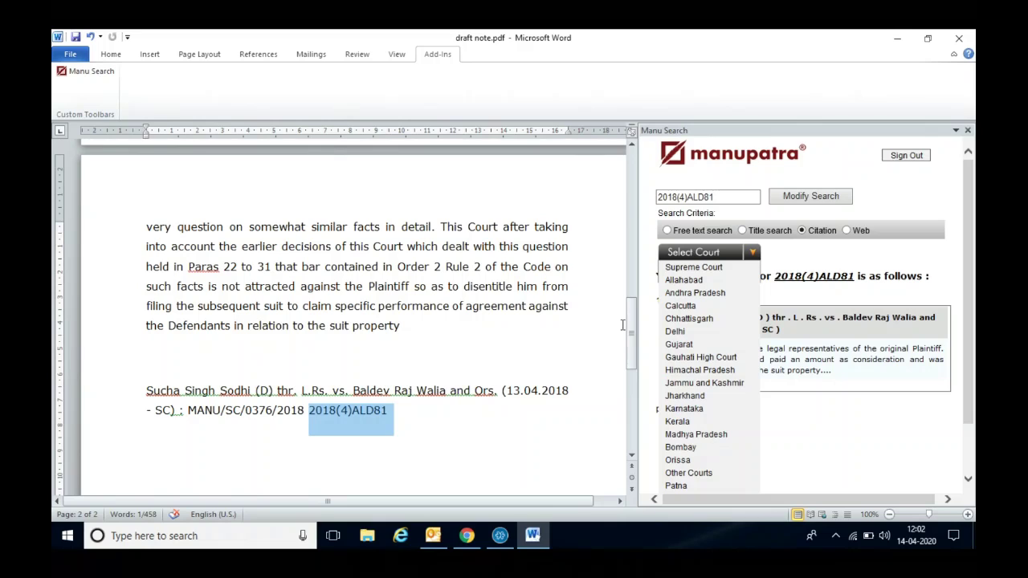
pyautogui.moveTo(631, 331); pyautogui.dragTo(638, 272)
pyautogui.moveTo(487, 327); pyautogui.dragTo(557, 323)
pyautogui.click(477, 375)
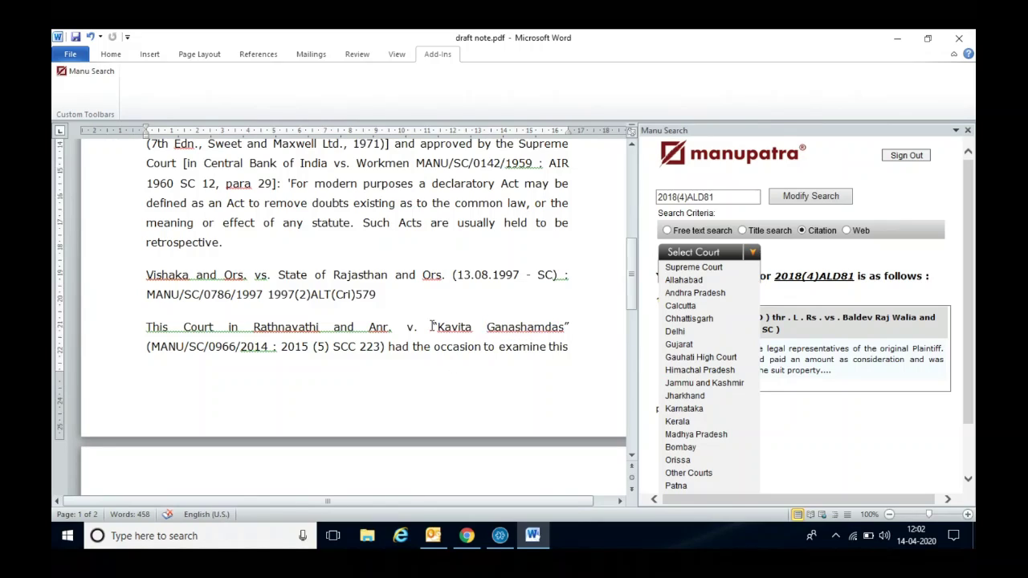
pyautogui.click(432, 327)
# - Select 'Kavita Ganashamdas' and open the Rathnavathi vs. Kavita Ganashamdas judgment from the results
pyautogui.moveTo(432, 327); pyautogui.dragTo(569, 327)
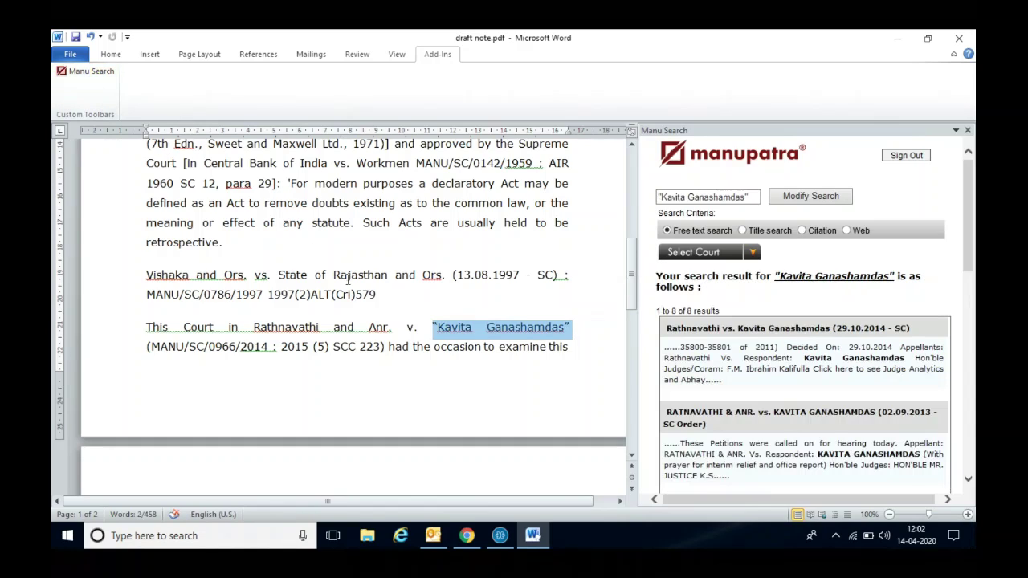
pyautogui.click(773, 336)
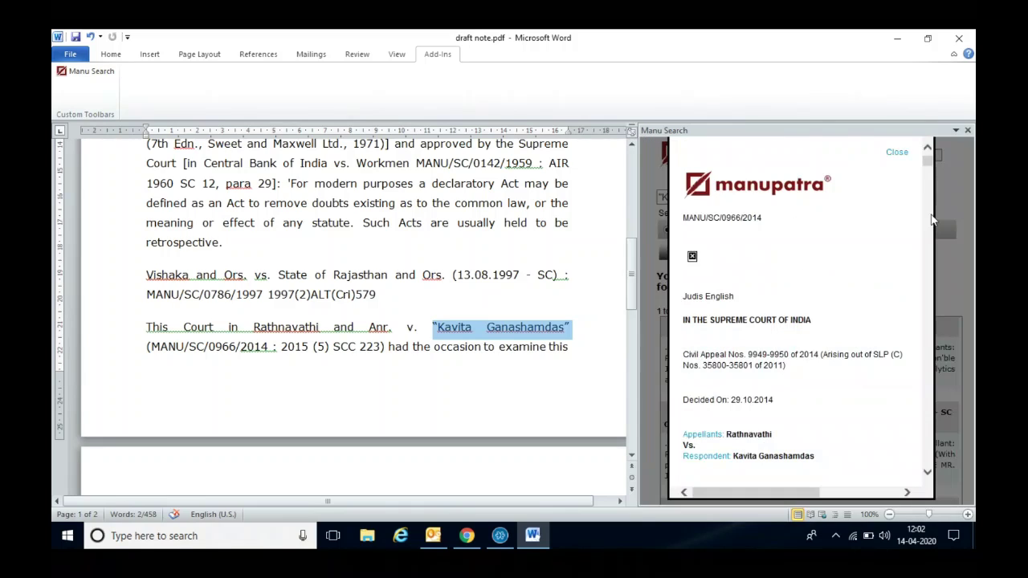
pyautogui.moveTo(929, 163); pyautogui.dragTo(929, 295)
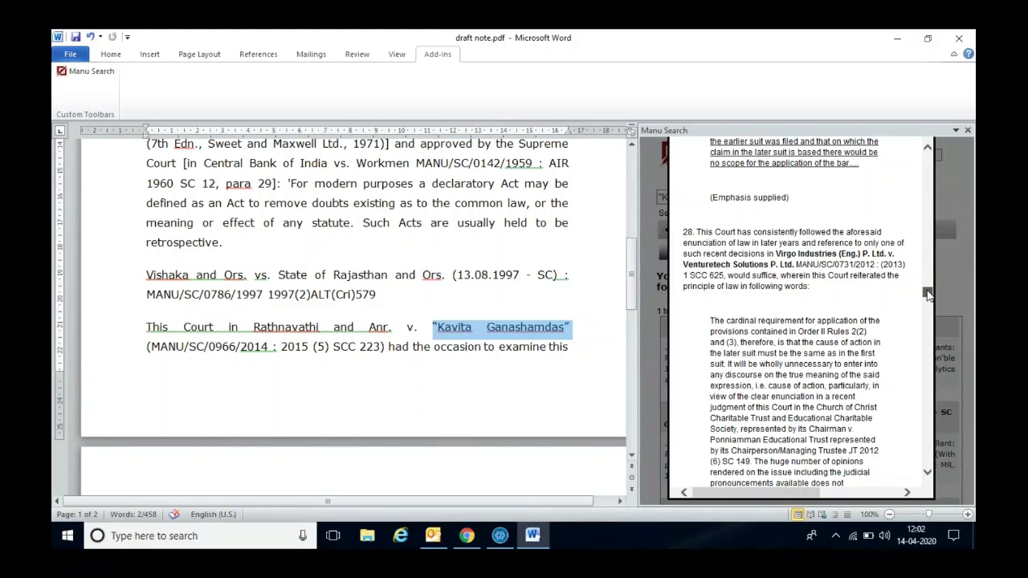
pyautogui.moveTo(636, 295); pyautogui.dragTo(638, 372)
# - Add the judgment's quoted 'cardinal requirement' paragraph on a new line below 2018(4)ALD81
pyautogui.click(156, 286)
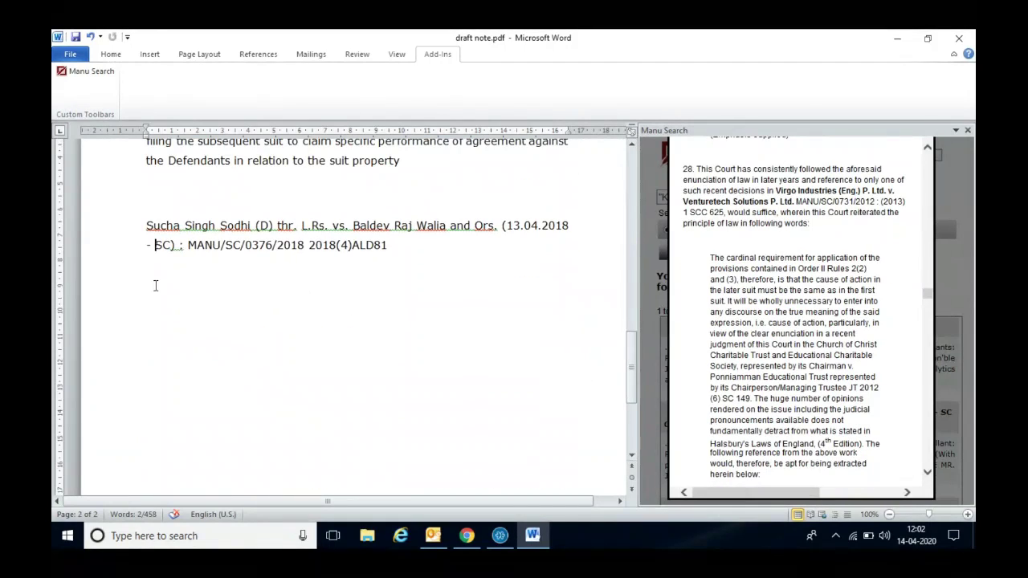
pyautogui.click(400, 245)
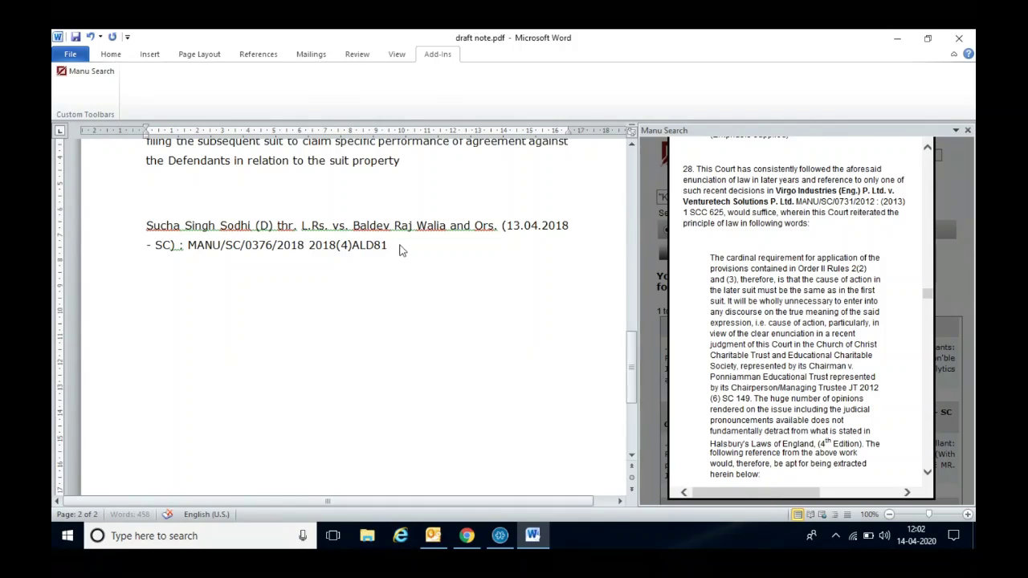
pyautogui.press('Return')
pyautogui.moveTo(711, 257); pyautogui.dragTo(213, 317)
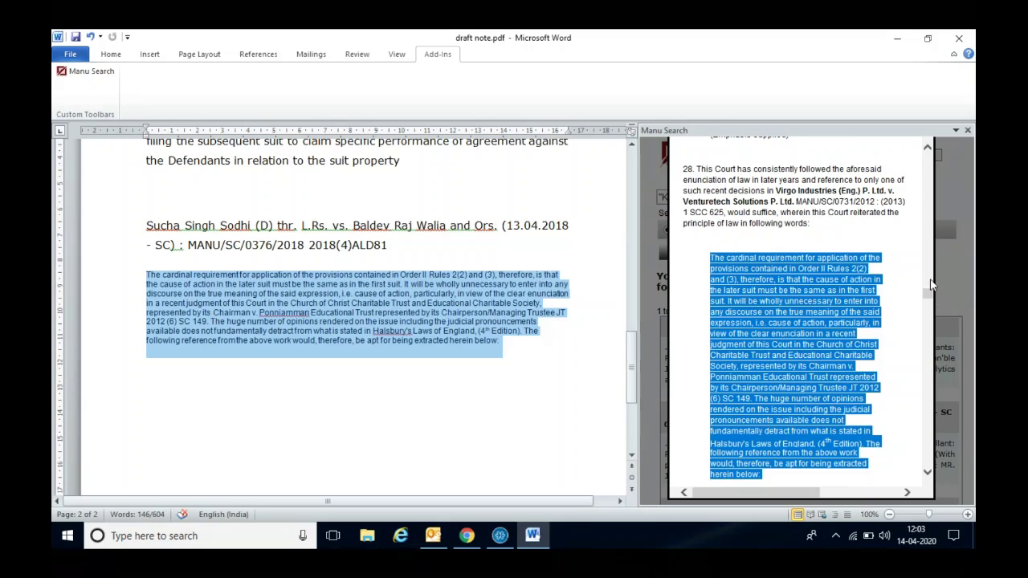
pyautogui.moveTo(932, 283); pyautogui.dragTo(935, 146)
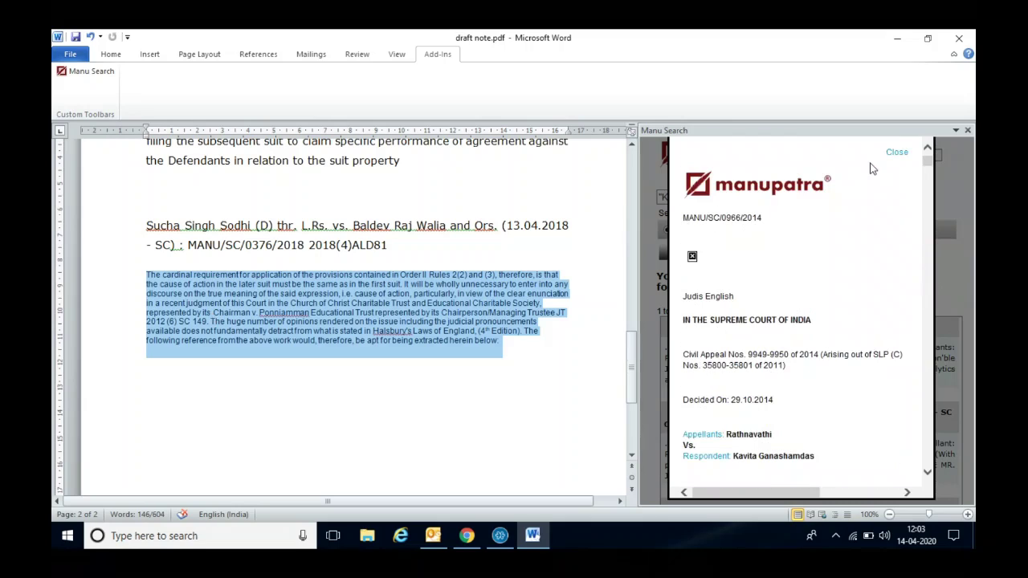
# - Close the judgment view, sign out of Manupatra, and close draft note.pdf choosing Don't Save
pyautogui.click(895, 153)
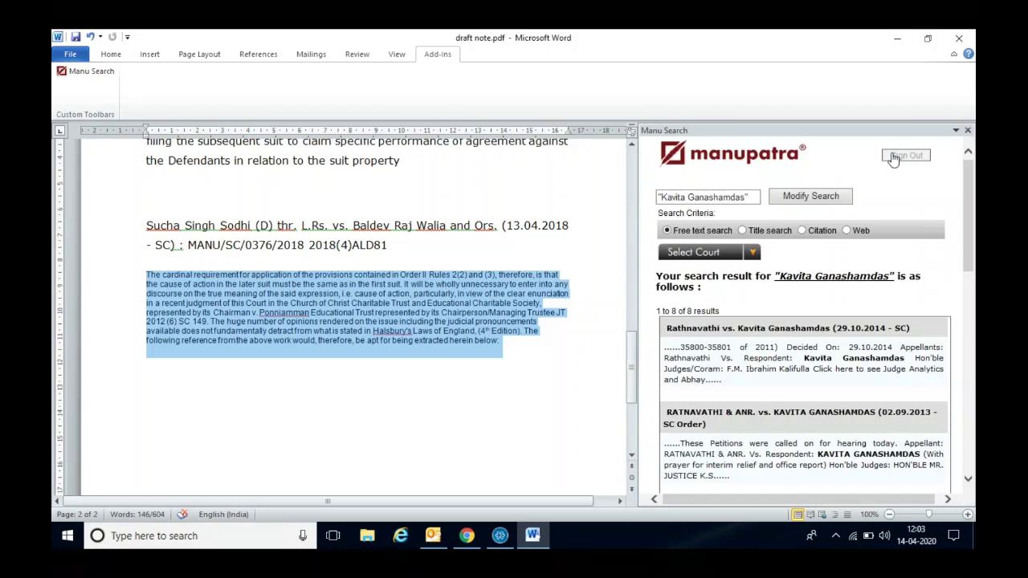
pyautogui.click(895, 156)
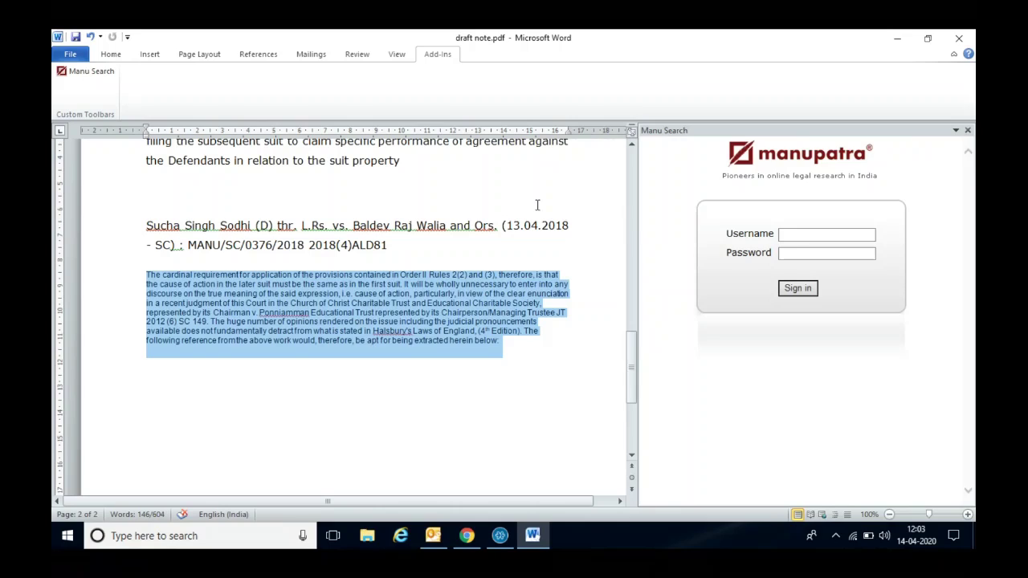
pyautogui.click(961, 45)
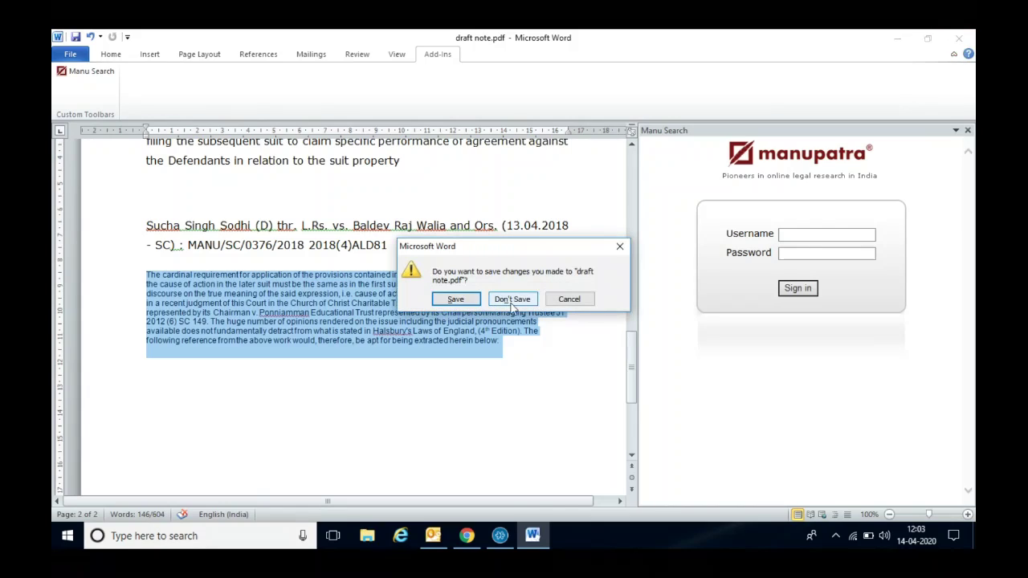
pyautogui.click(511, 300)
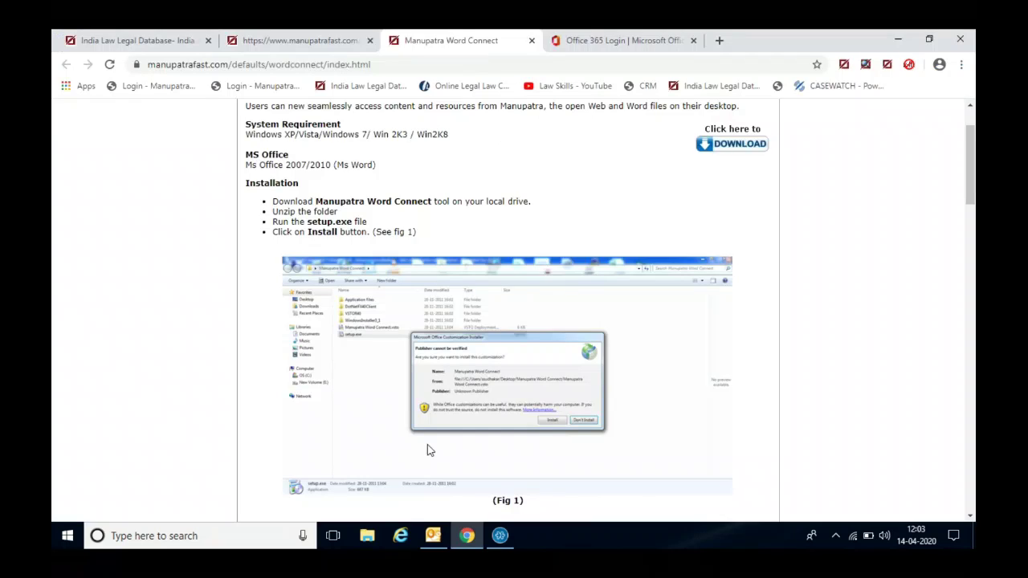
# - From the India Law Legal Database tab, open On Desktop > Manupatra Outlook Connect and scroll to its steps
pyautogui.moveTo(974, 185); pyautogui.dragTo(972, 162)
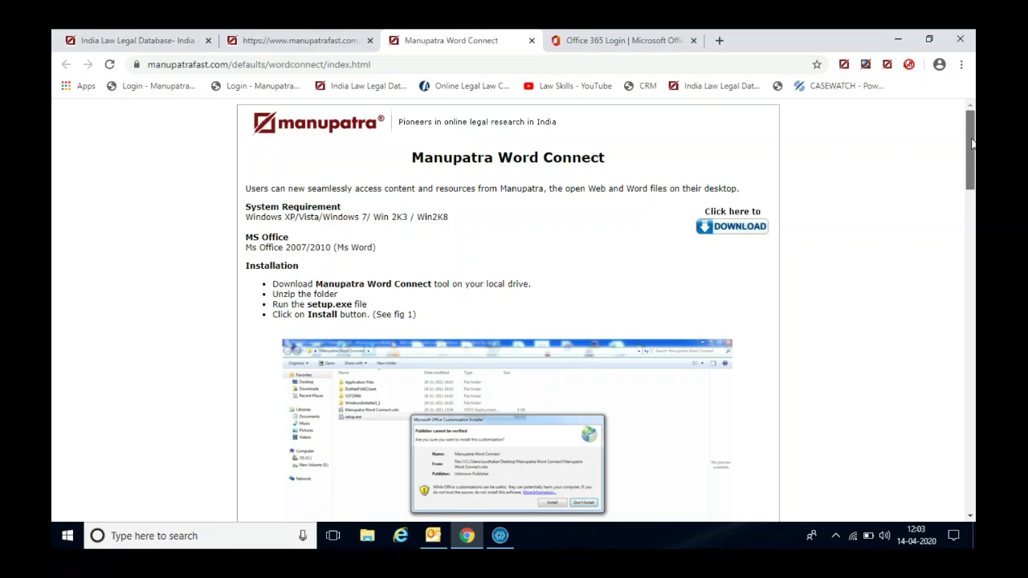
pyautogui.click(173, 42)
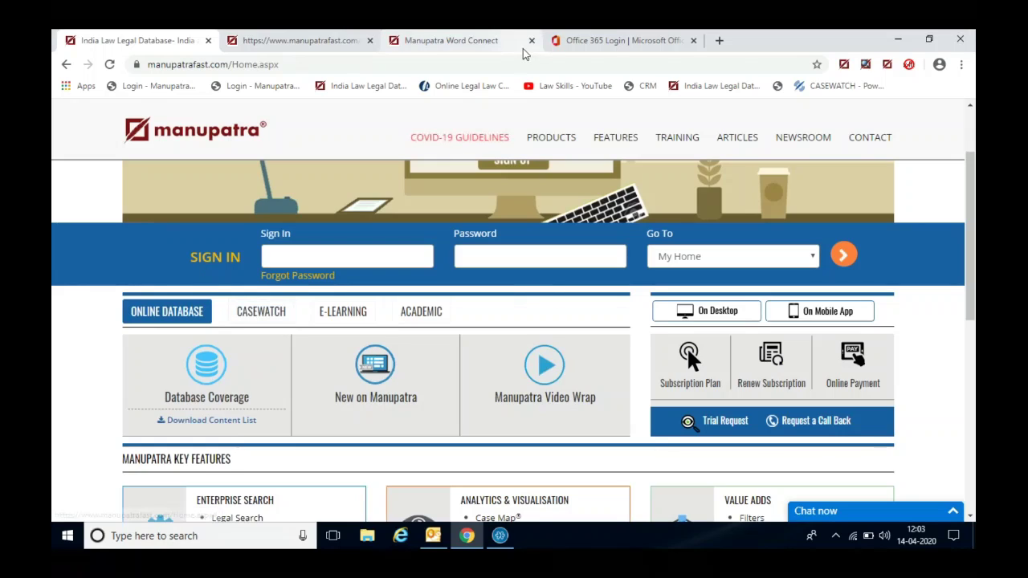
pyautogui.scroll(-2, 746, 275)
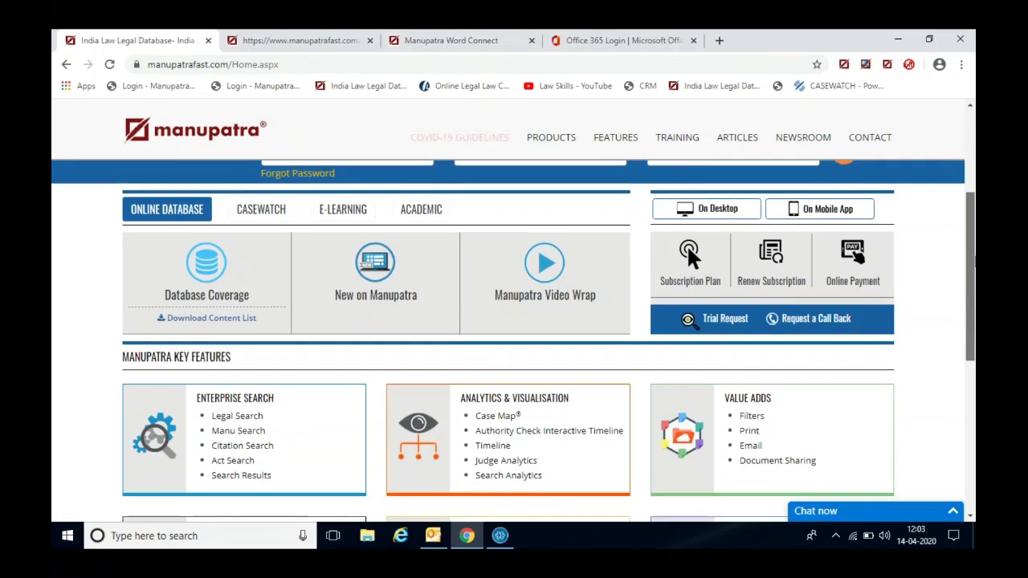
pyautogui.scroll(1, 745, 275)
pyautogui.click(745, 275)
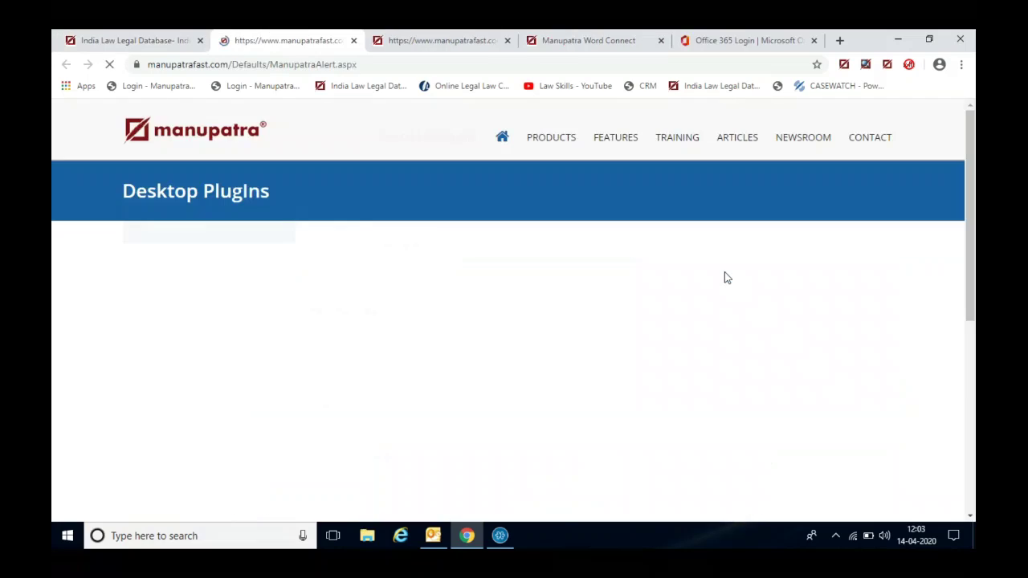
pyautogui.click(203, 354)
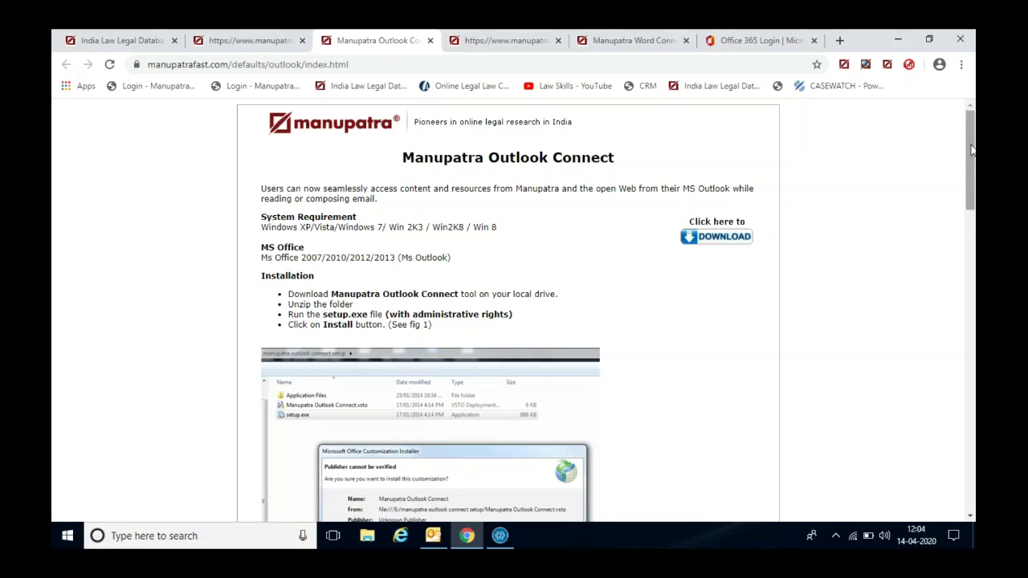
pyautogui.moveTo(972, 149); pyautogui.dragTo(972, 212)
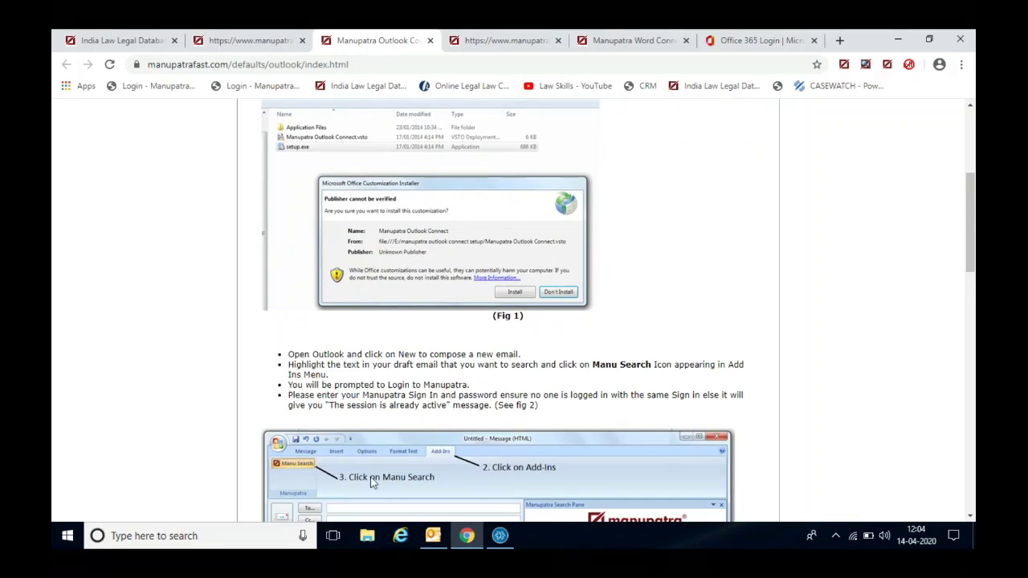
pyautogui.moveTo(433, 536)
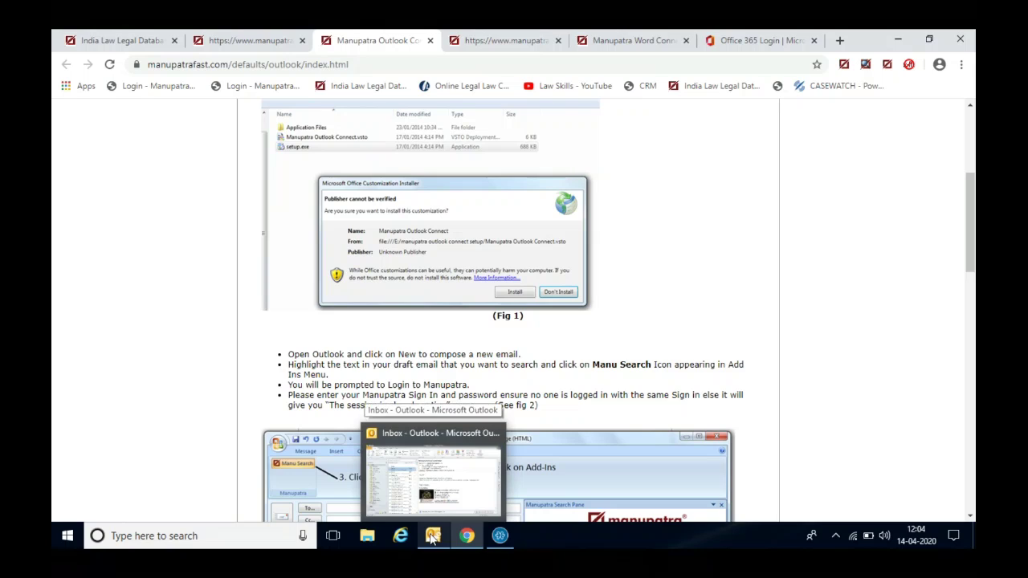
pyautogui.click(432, 538)
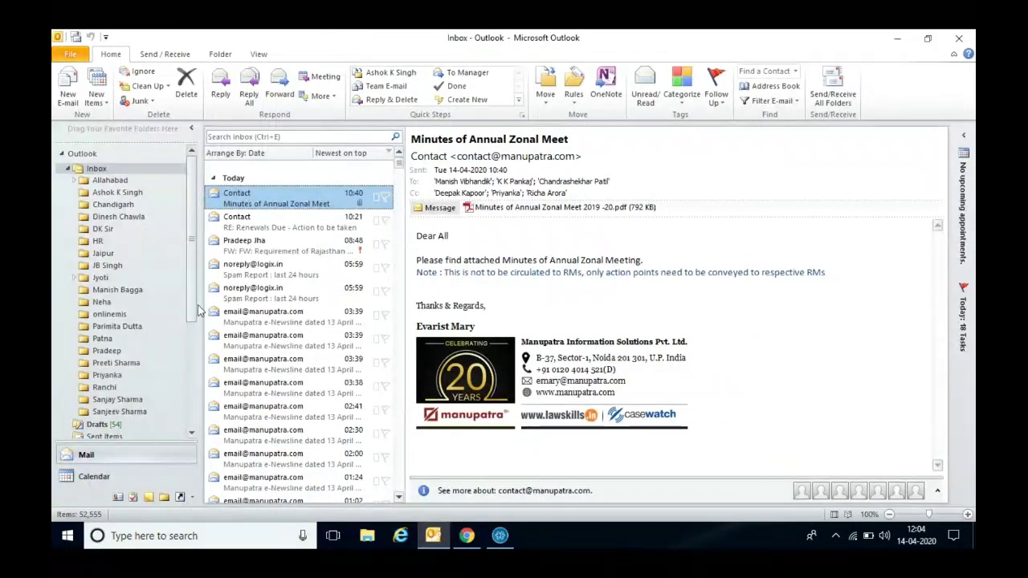
pyautogui.scroll(-5, 194, 353)
pyautogui.scroll(-1, 192, 371)
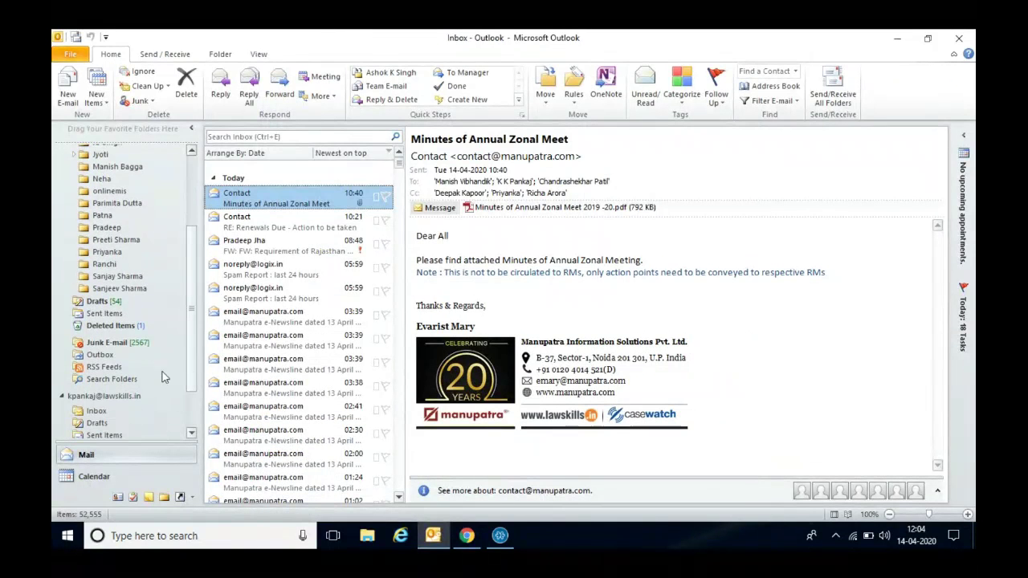
pyautogui.click(100, 303)
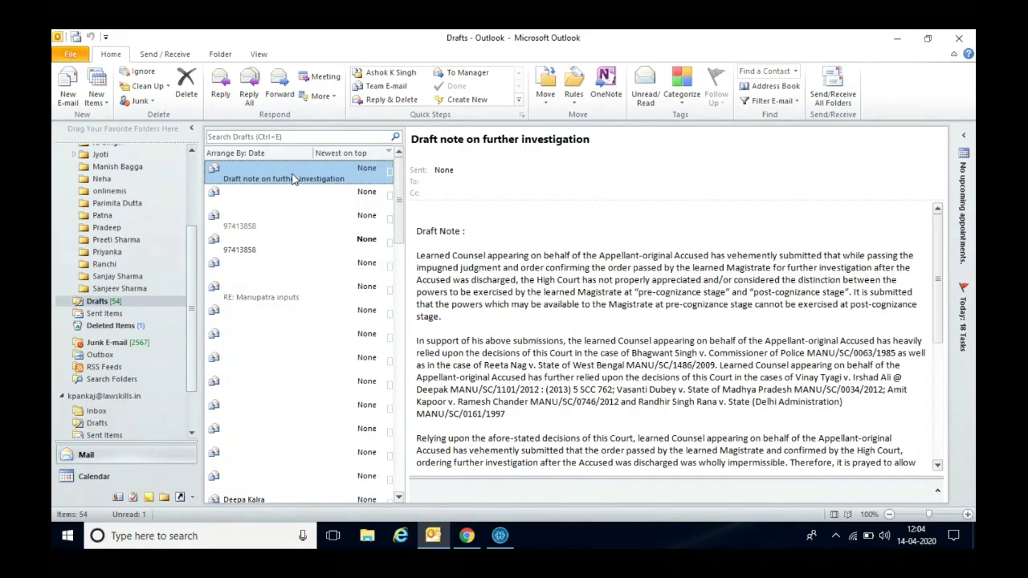
pyautogui.doubleClick(292, 178)
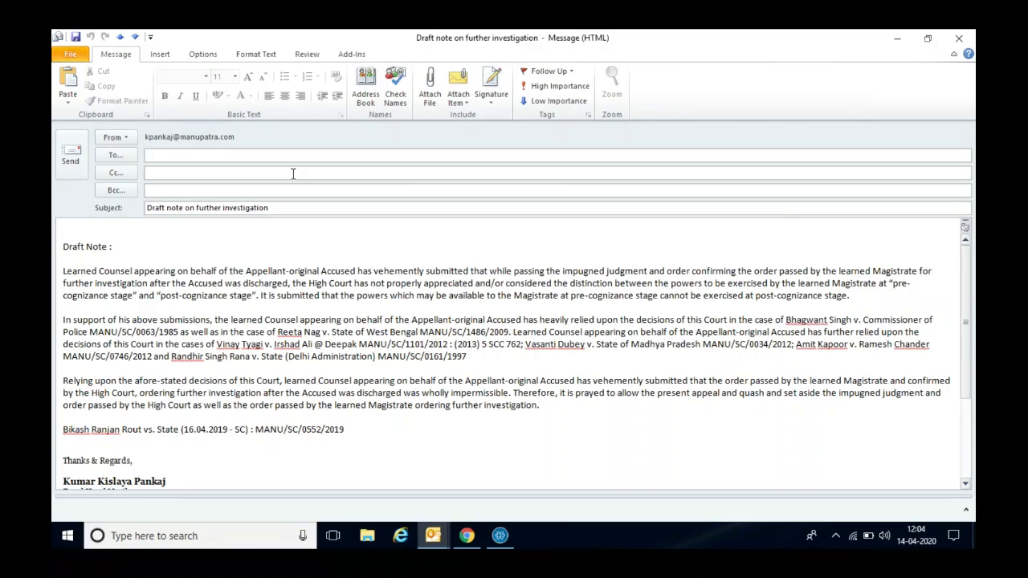
pyautogui.click(354, 57)
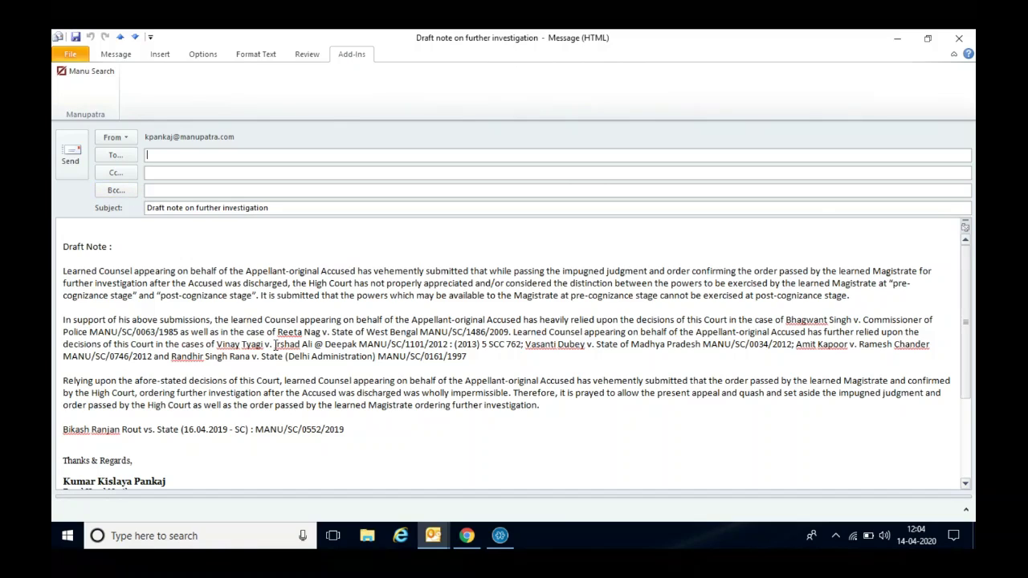
pyautogui.moveTo(273, 344); pyautogui.dragTo(349, 348)
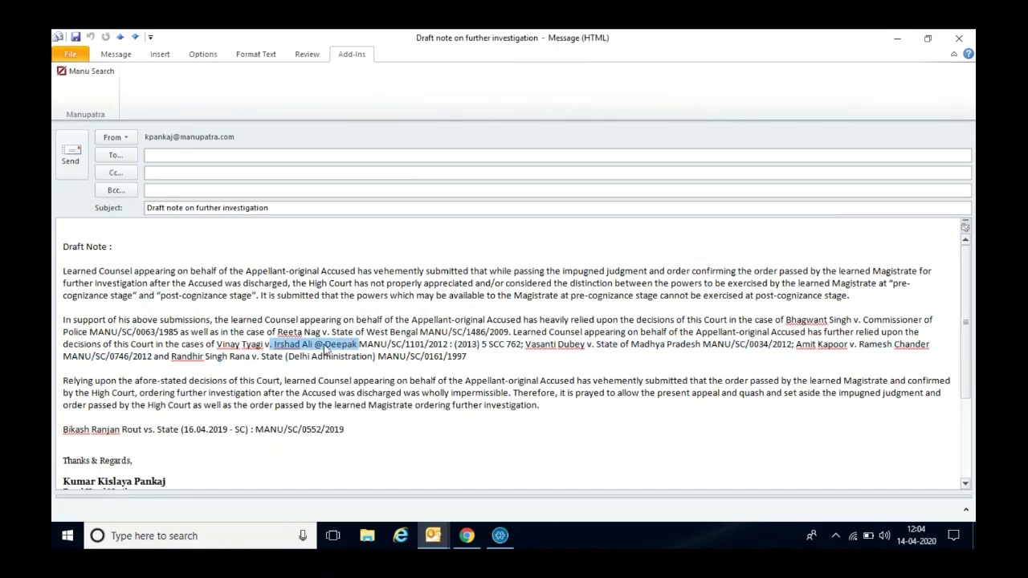
# - Open and widen the Manupatra search pane, then enter the account username and password
pyautogui.click(80, 76)
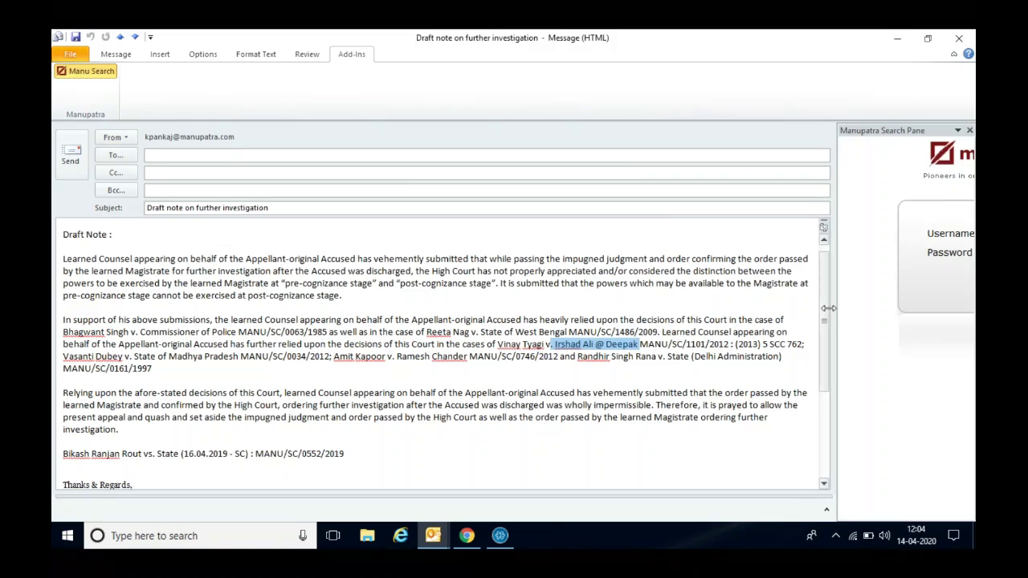
pyautogui.moveTo(828, 307); pyautogui.dragTo(632, 308)
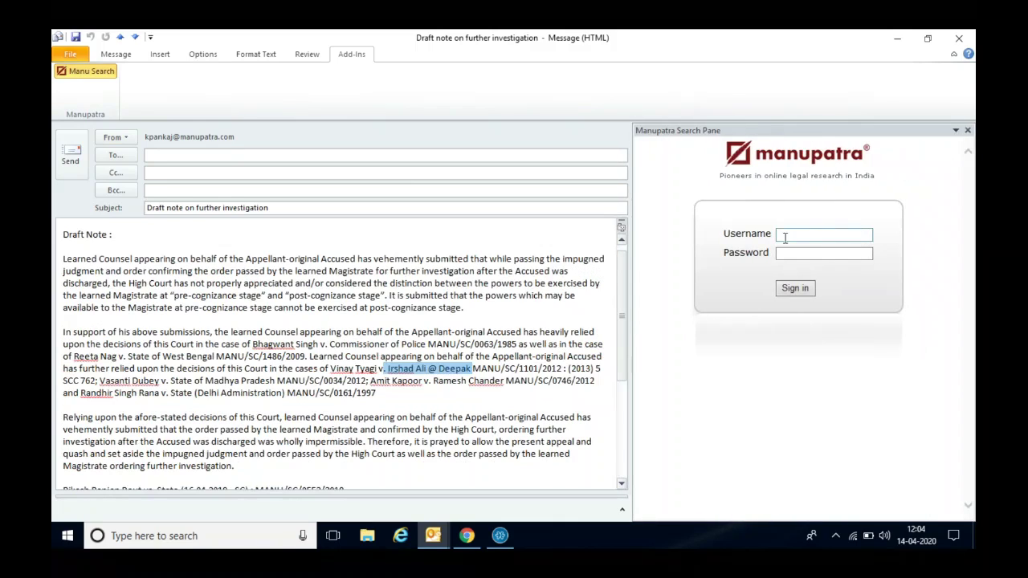
pyautogui.click(785, 236)
pyautogui.write('kpankaj')
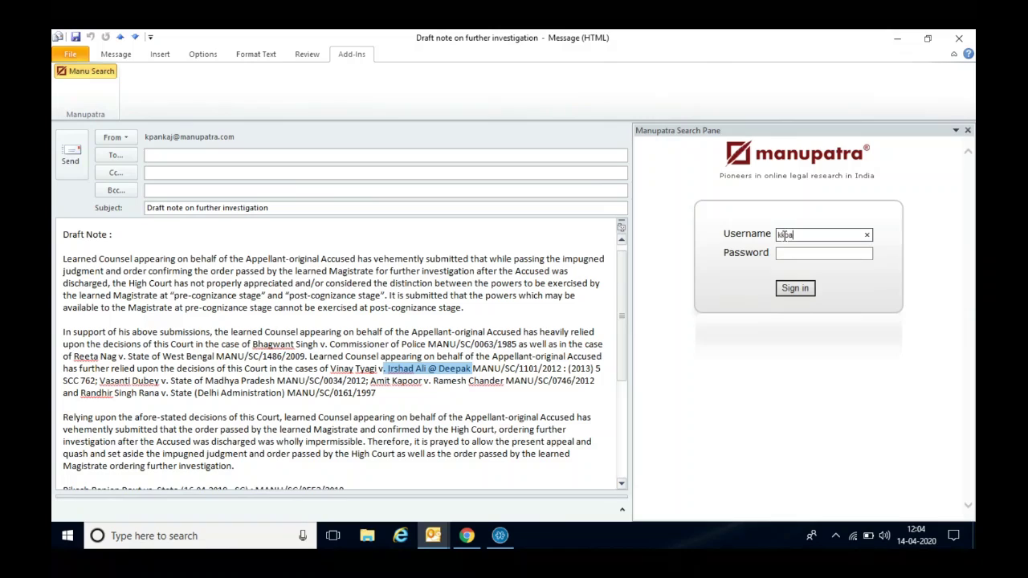
pyautogui.click(787, 252)
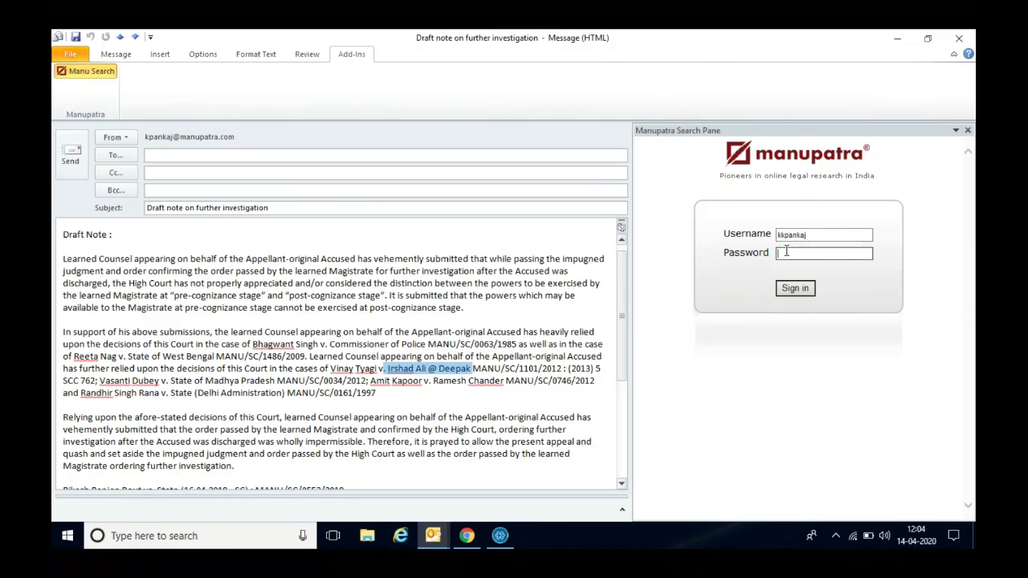
pyautogui.write('••••••••••')
# - Sign in, preview and close the Vinay Tyagi judgment, then select 'post-cognizance stage' in the draft
pyautogui.click(790, 294)
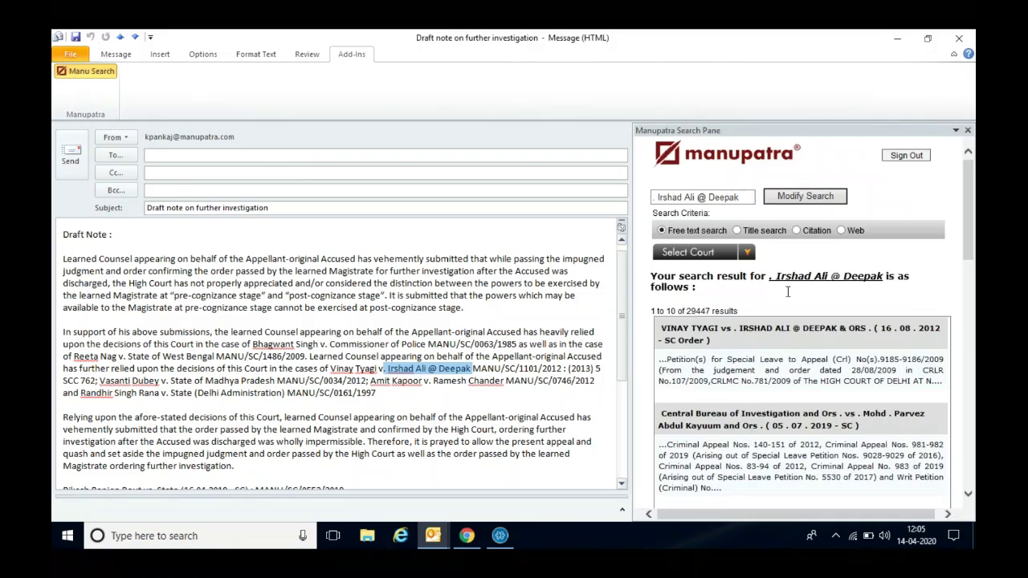
pyautogui.click(747, 336)
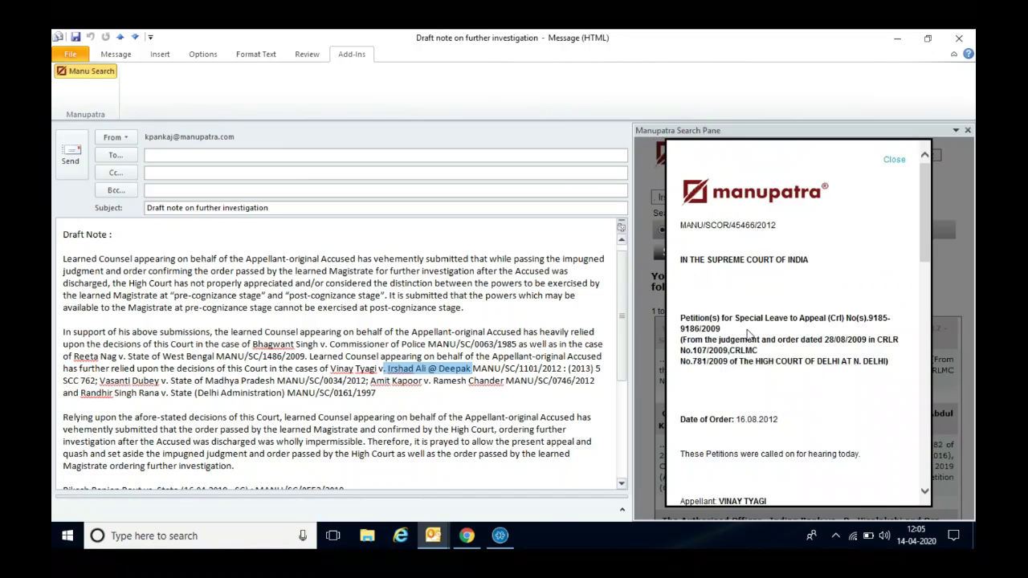
pyautogui.moveTo(928, 251)
pyautogui.mouseDown()
pyautogui.moveTo(925, 449)
pyautogui.moveTo(922, 239)
pyautogui.mouseUp()
pyautogui.click(895, 160)
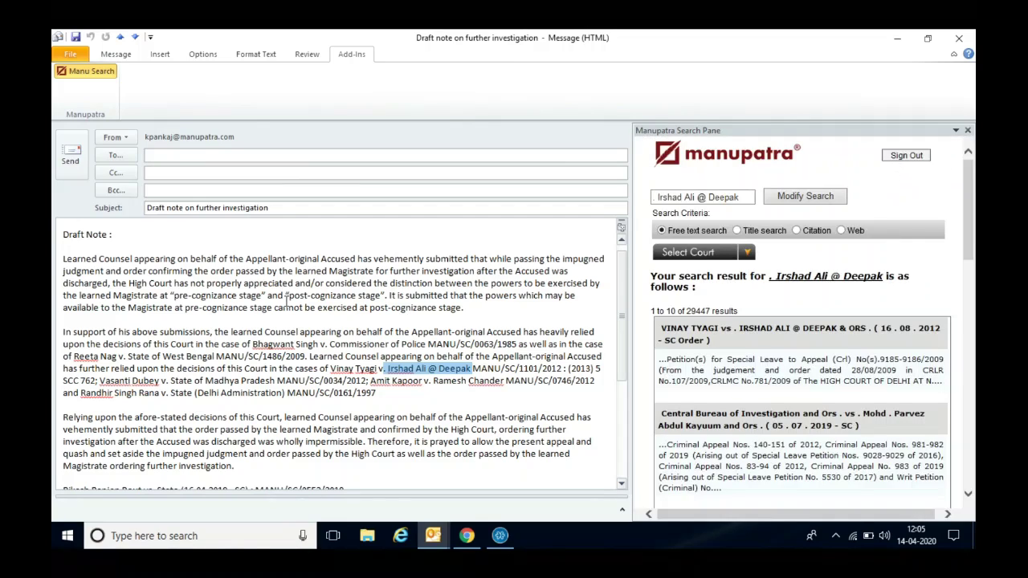
pyautogui.moveTo(286, 296); pyautogui.dragTo(389, 299)
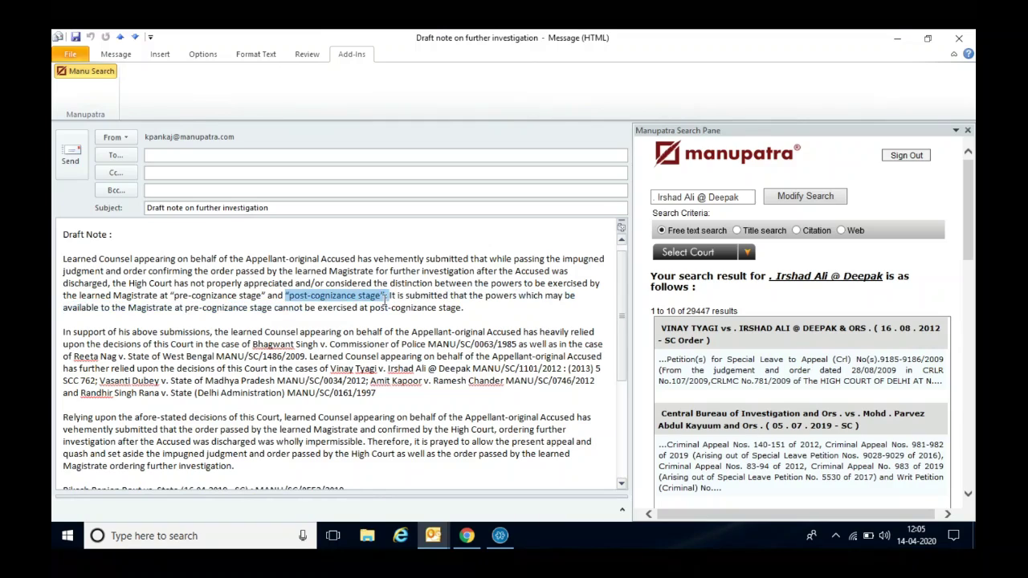
# - Search 'post-cognizance stage', read the Manju Surana judgment among the 23 results, then sign out
pyautogui.click(90, 72)
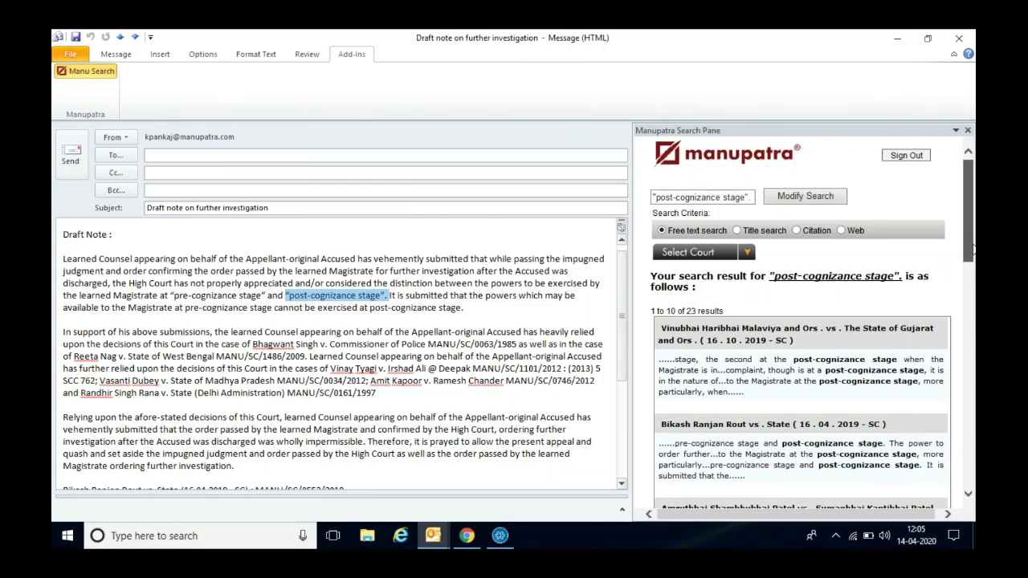
pyautogui.moveTo(973, 249); pyautogui.dragTo(966, 392)
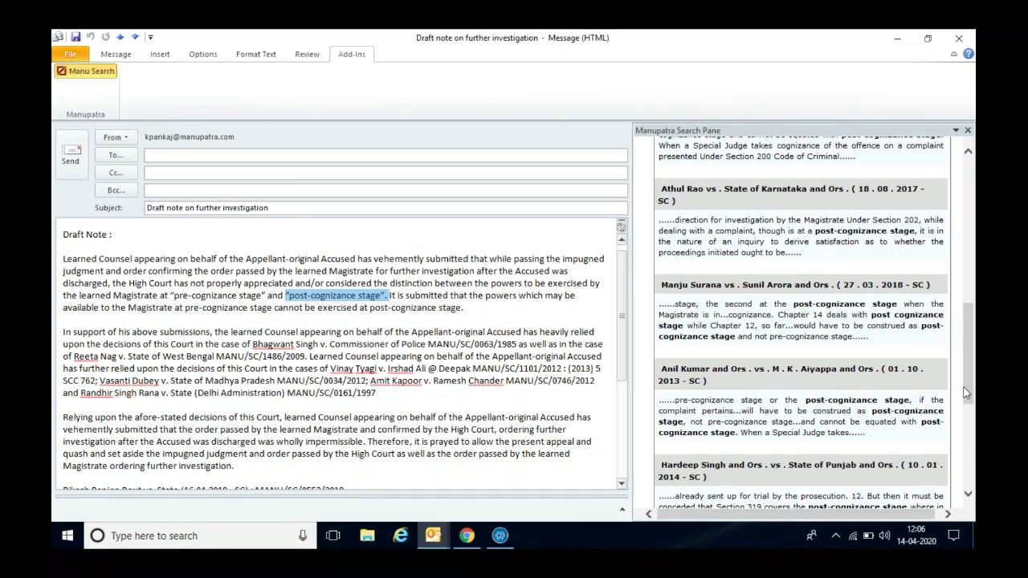
pyautogui.click(747, 293)
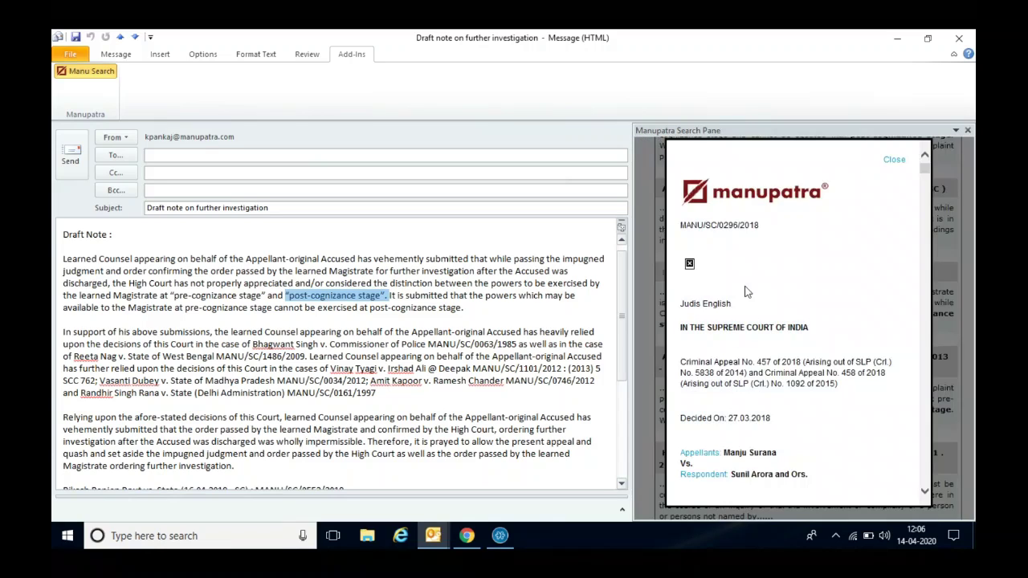
pyautogui.moveTo(925, 169); pyautogui.dragTo(900, 163)
pyautogui.click(896, 163)
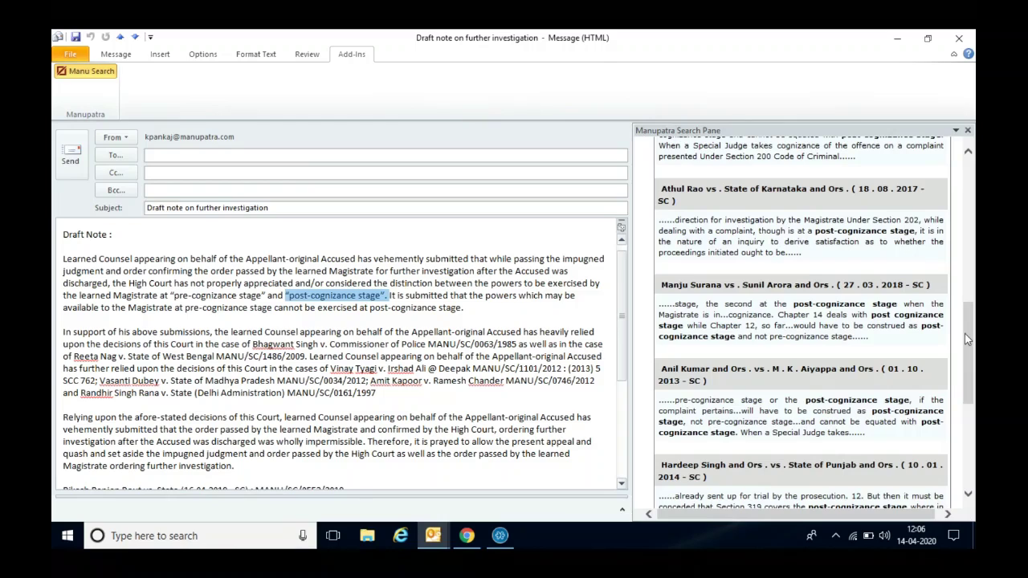
pyautogui.moveTo(964, 336); pyautogui.dragTo(965, 193)
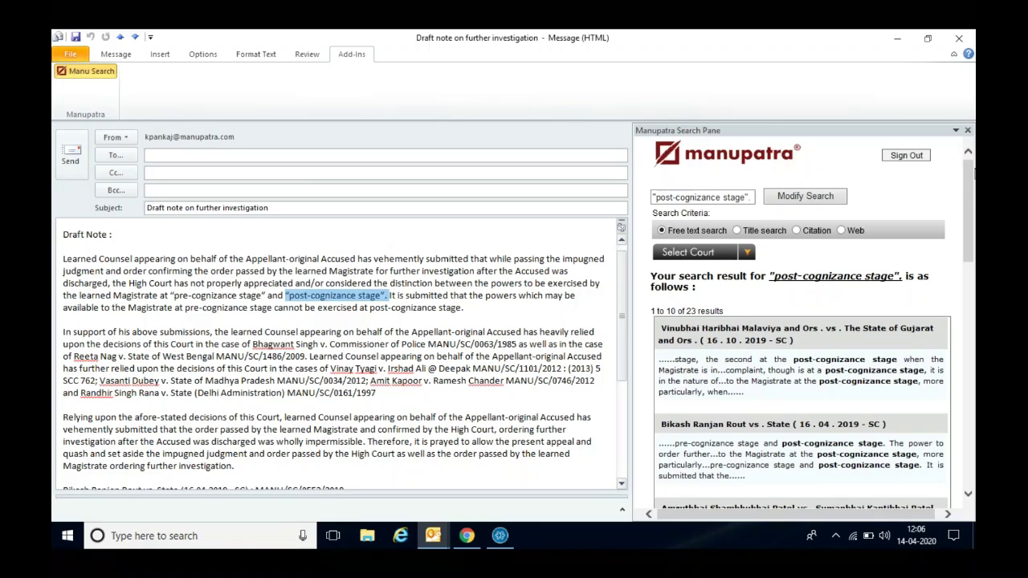
pyautogui.click(915, 158)
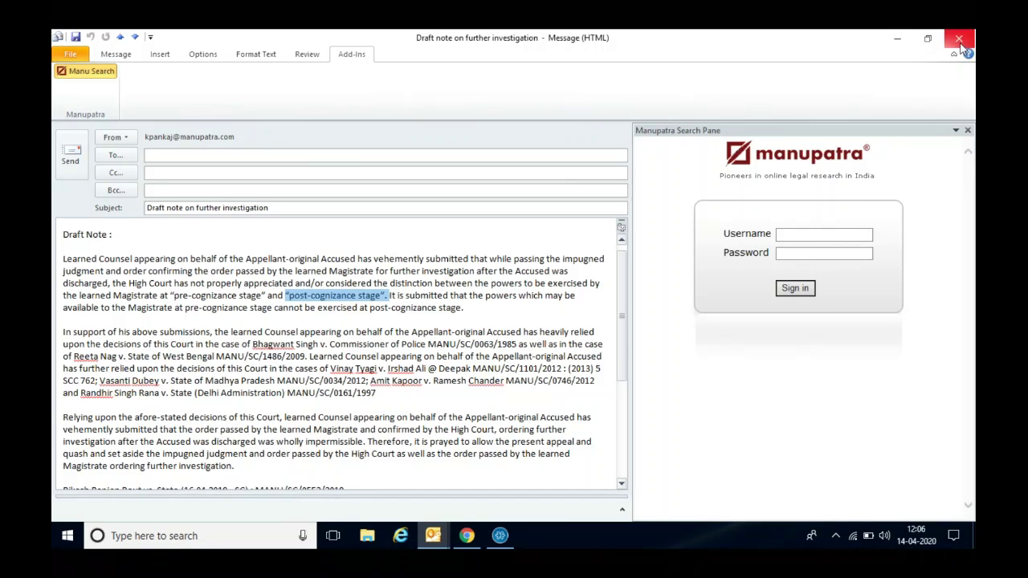
# - Close the message window and Outlook, then scroll the Outlook Connect page back to the top
pyautogui.click(961, 47)
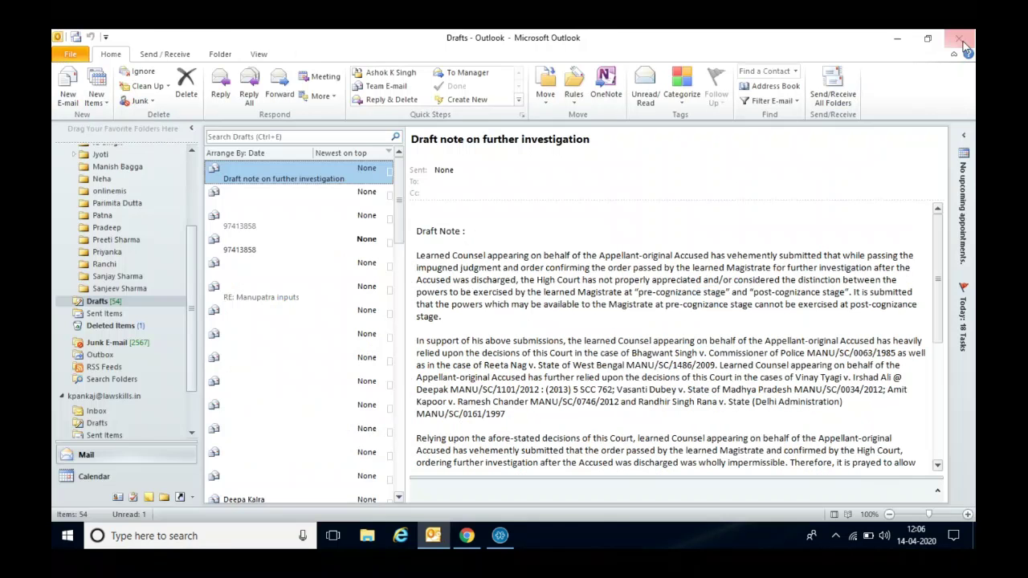
pyautogui.click(962, 41)
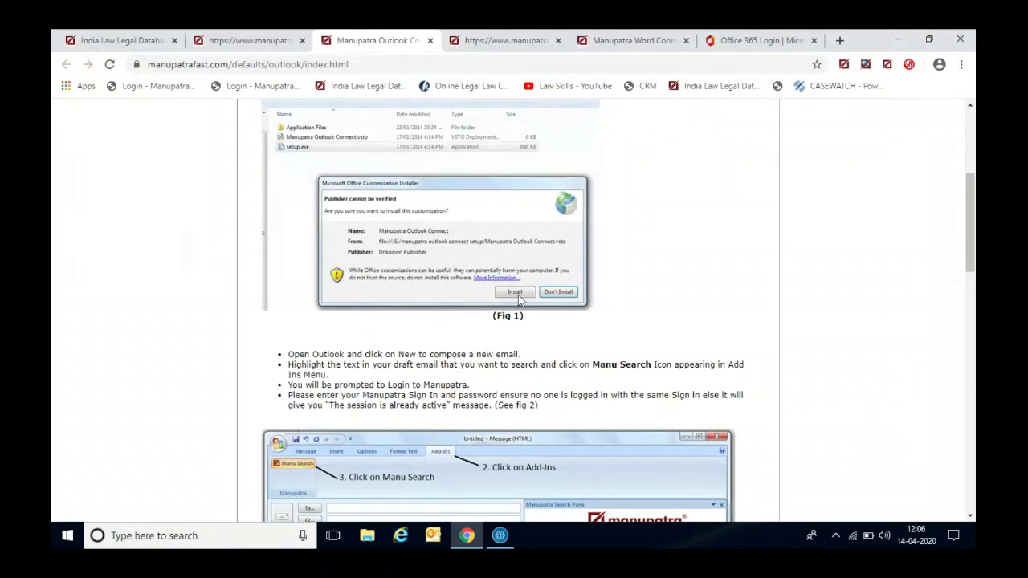
pyautogui.moveTo(972, 265); pyautogui.dragTo(972, 206)
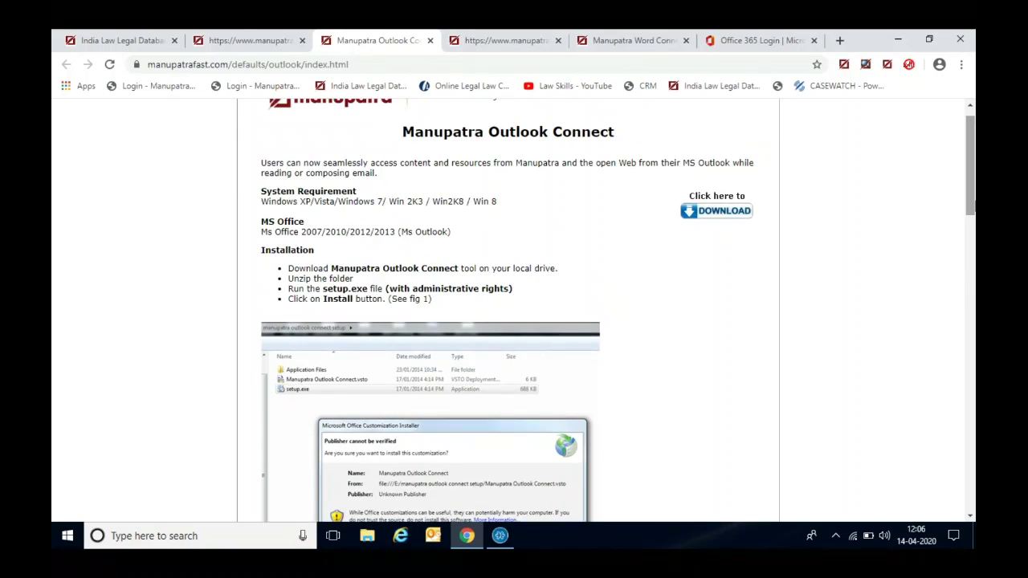
pyautogui.moveTo(974, 203); pyautogui.dragTo(973, 198)
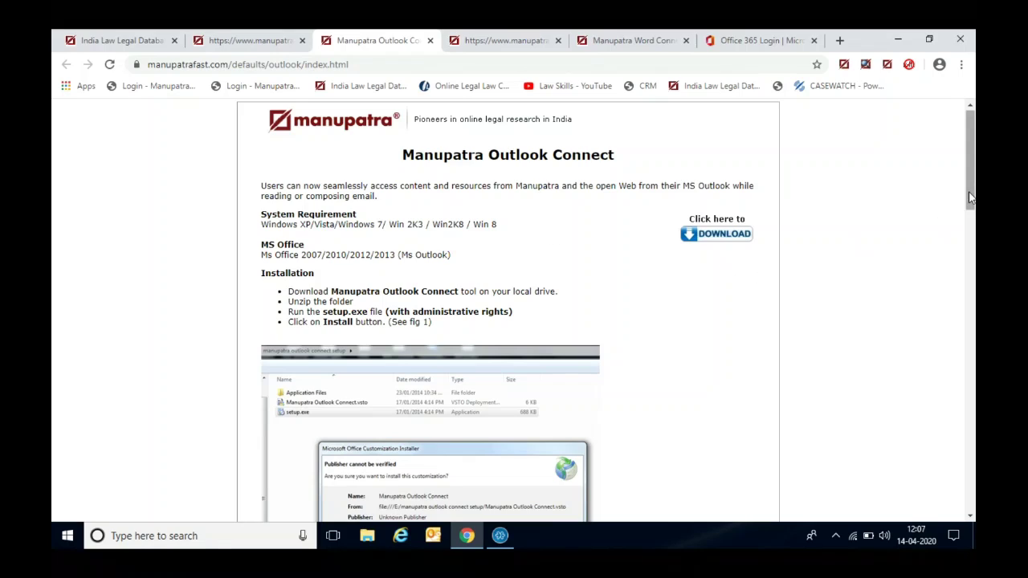
pyautogui.moveTo(970, 197); pyautogui.dragTo(970, 191)
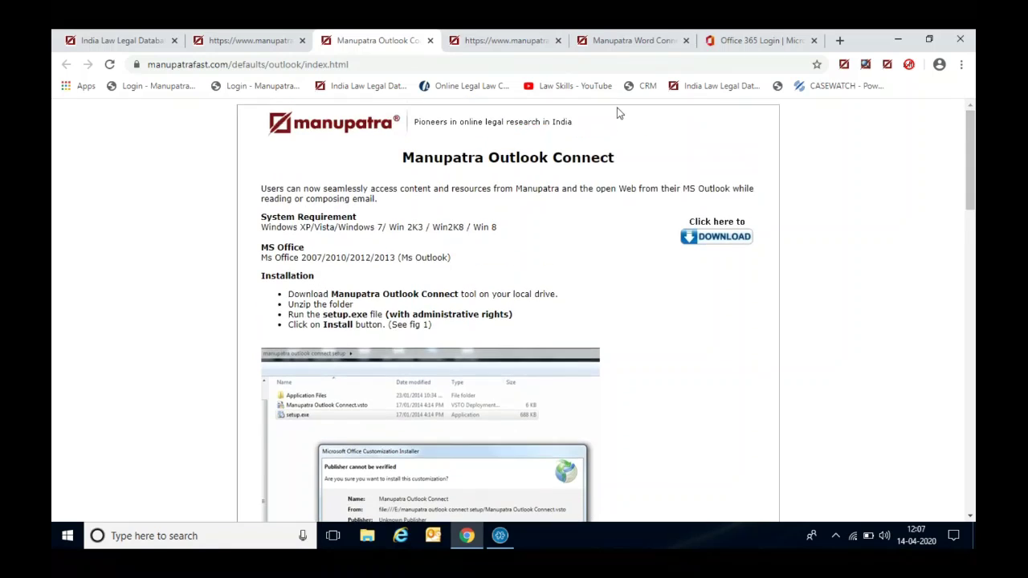
# - Close the Manupatra Desktop Plugins and Manupatra Word Connect tabs
pyautogui.click(518, 42)
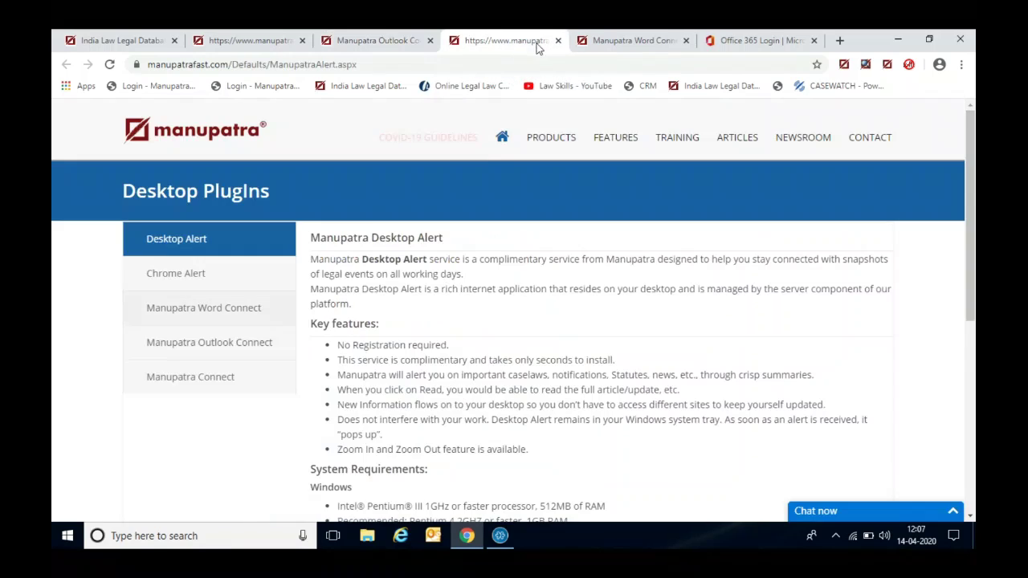
pyautogui.click(557, 40)
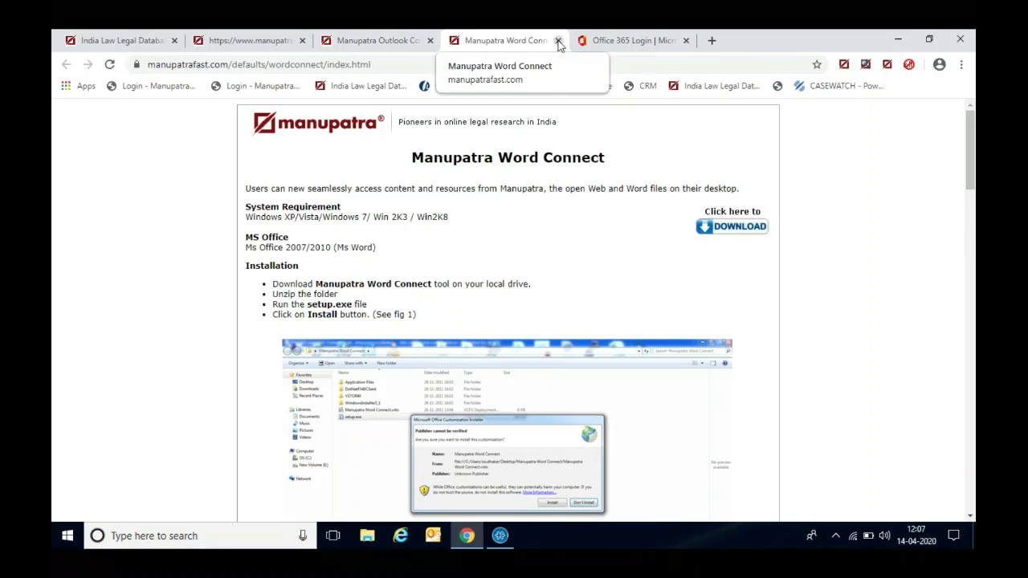
pyautogui.click(558, 41)
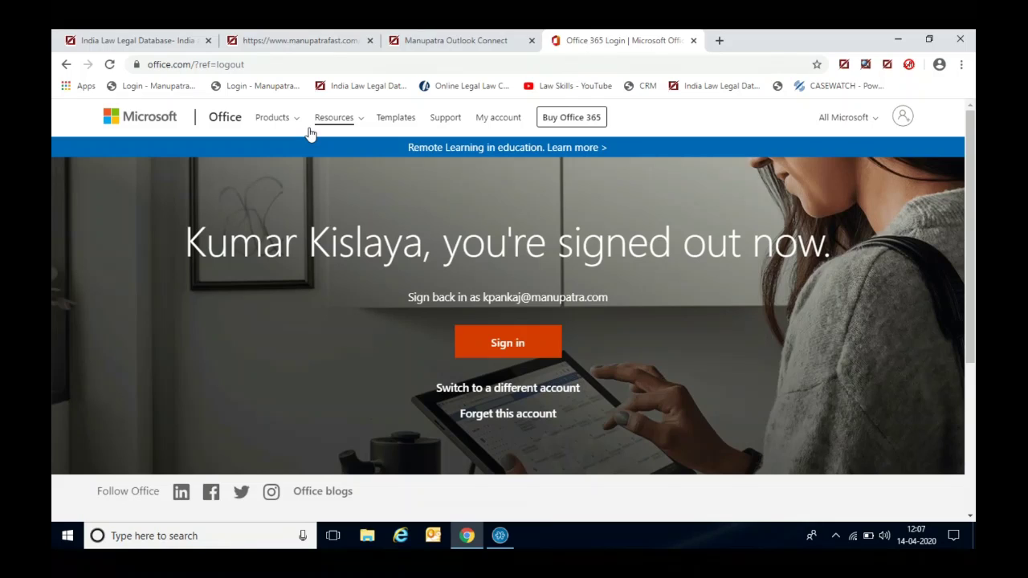
# - Sign back in to Office 365 by entering the account password
pyautogui.click(503, 347)
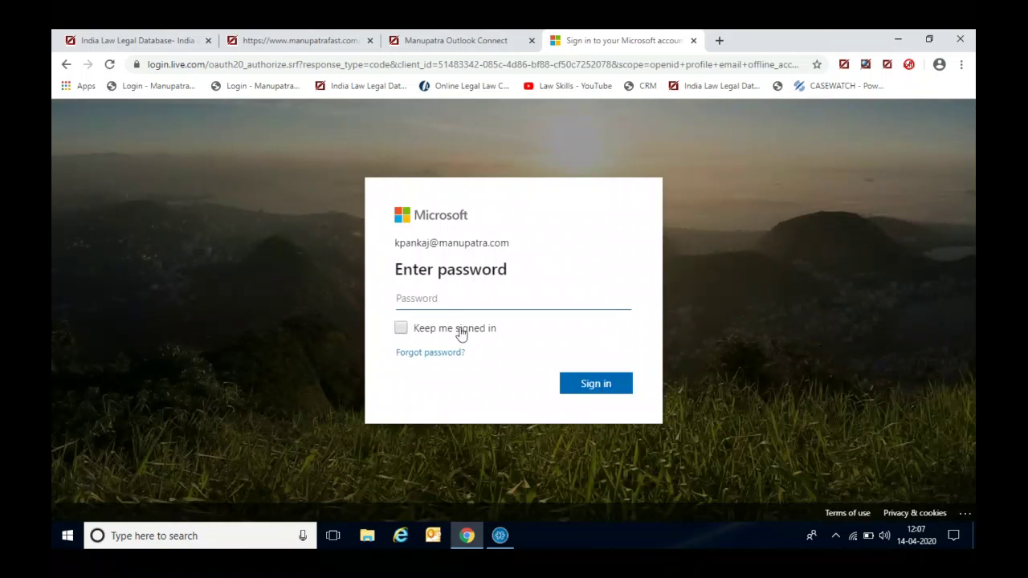
pyautogui.write('••••••')
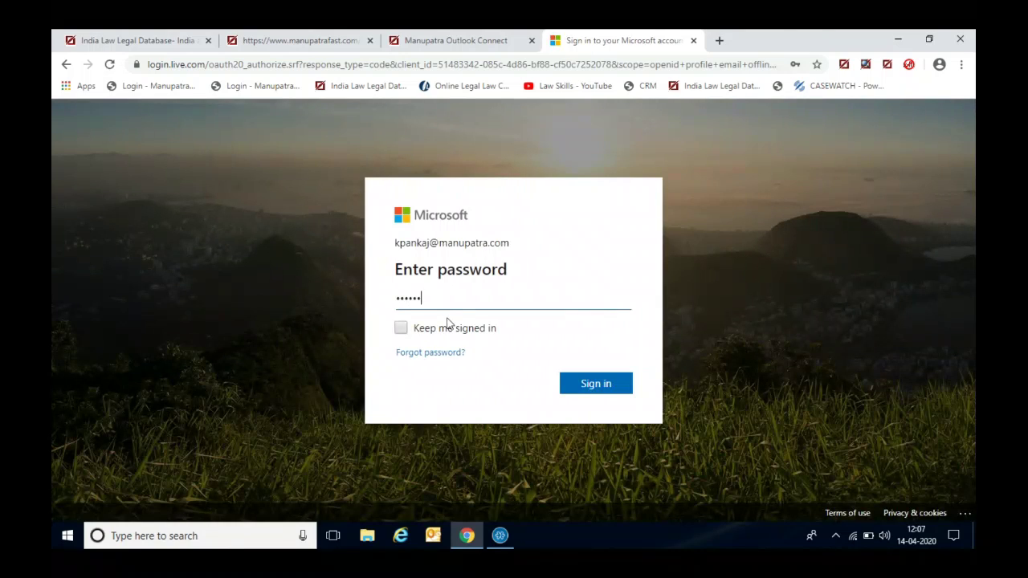
pyautogui.write('••')
pyautogui.click(588, 385)
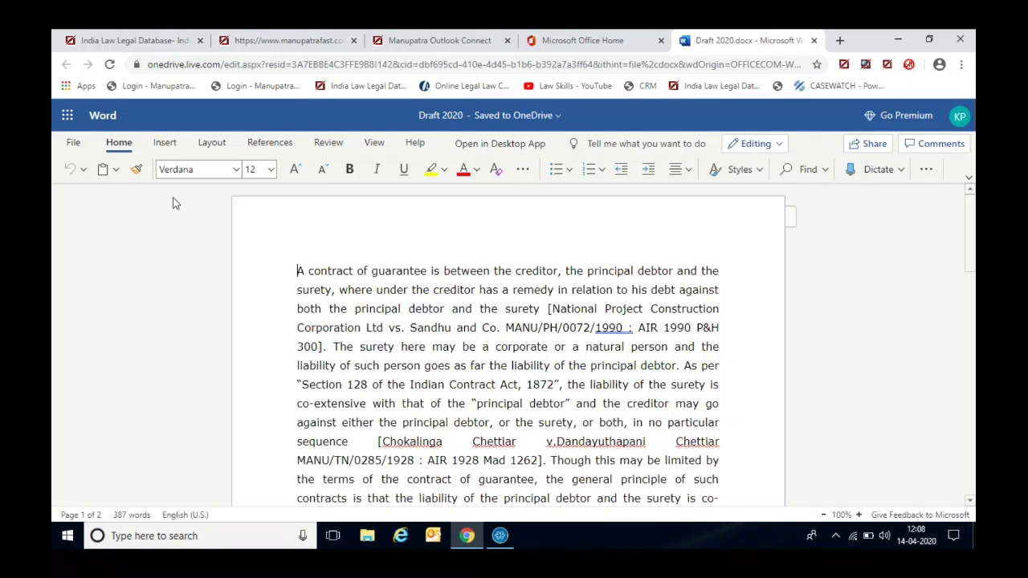
# - Search the Office add-in store for 'Manupatra'
pyautogui.click(166, 144)
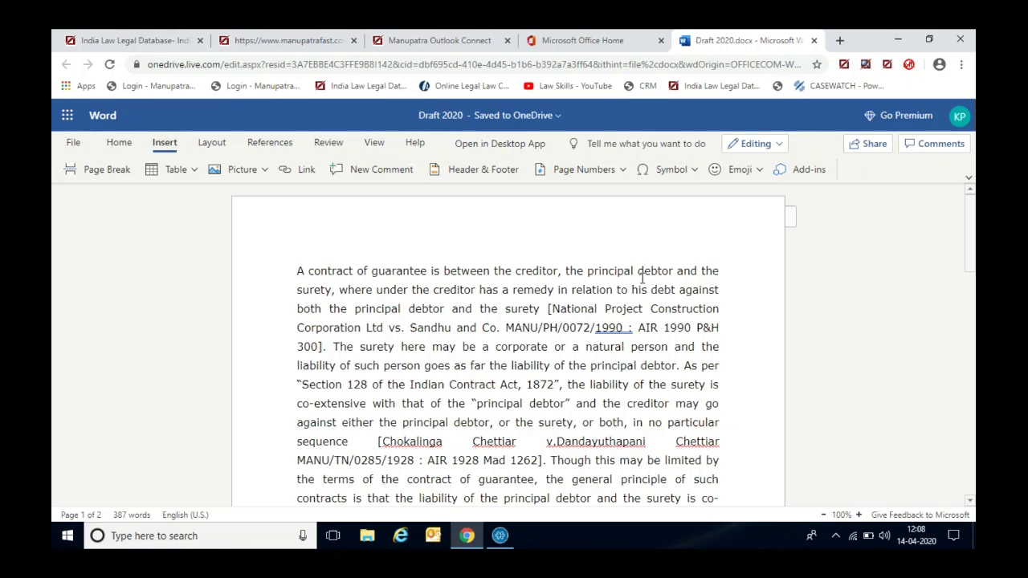
pyautogui.click(807, 169)
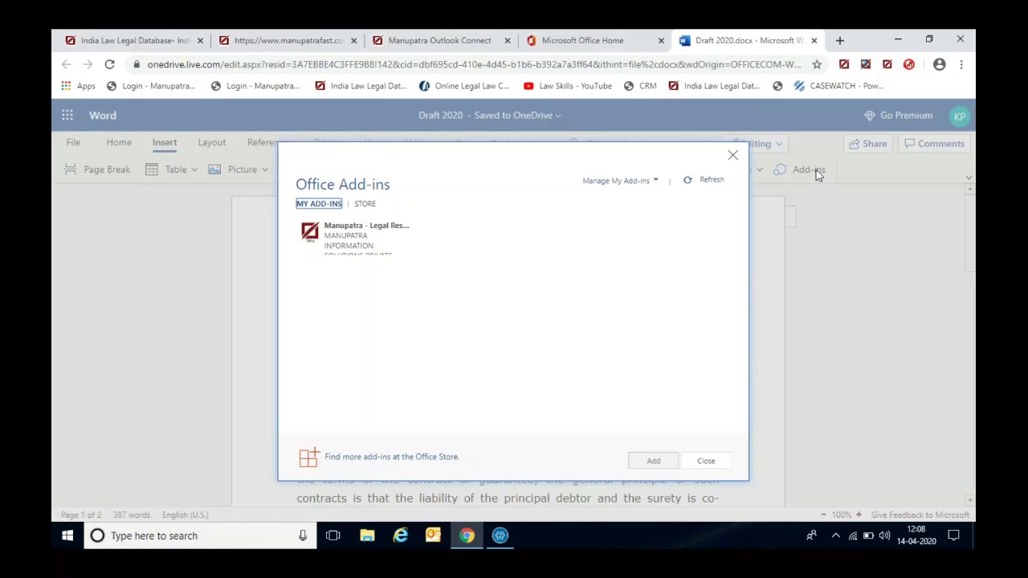
pyautogui.click(365, 206)
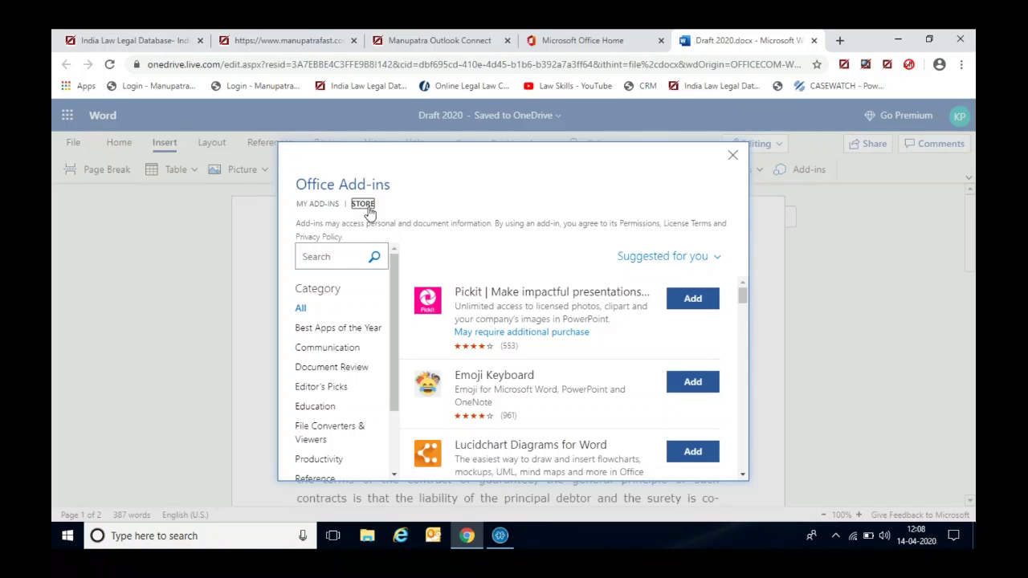
pyautogui.click(308, 259)
pyautogui.write('Manupatra')
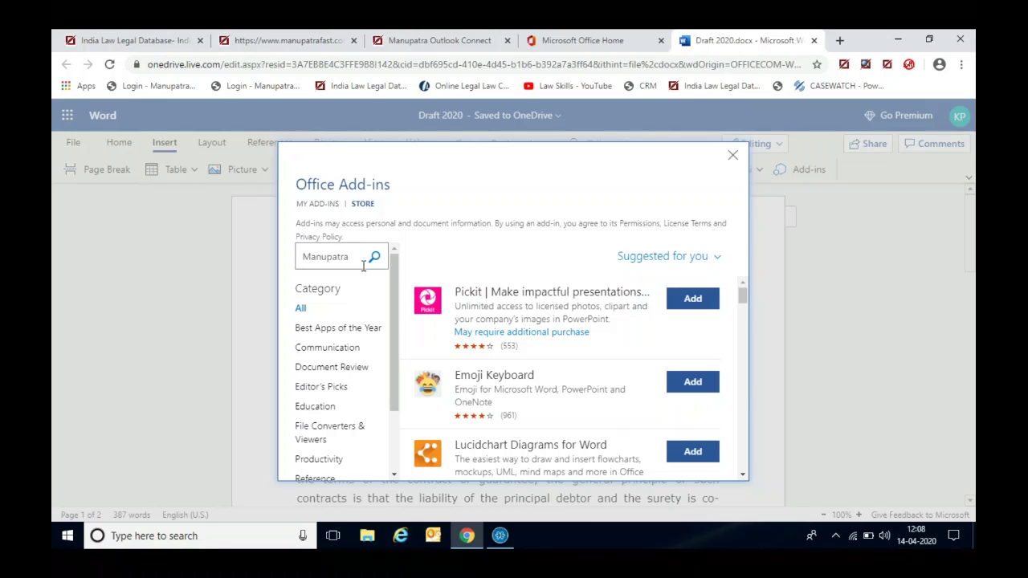
pyautogui.click(375, 261)
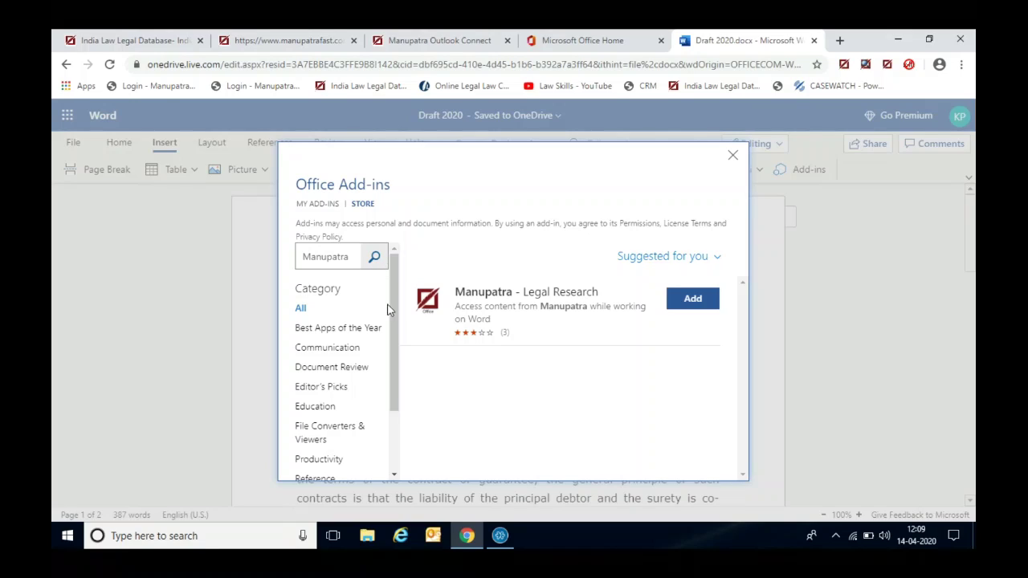
pyautogui.scroll(-1, 393, 311)
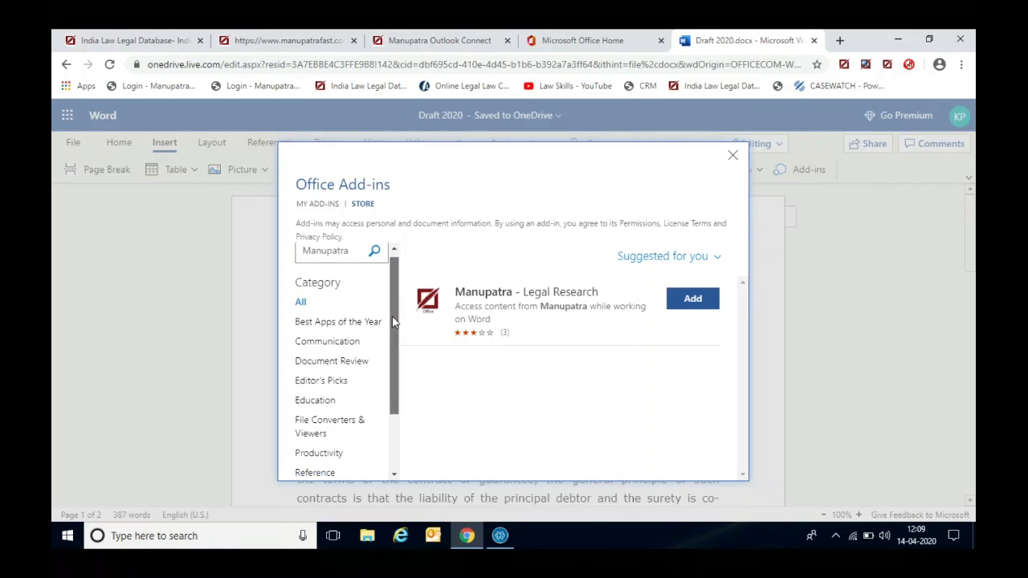
pyautogui.scroll(1, 394, 311)
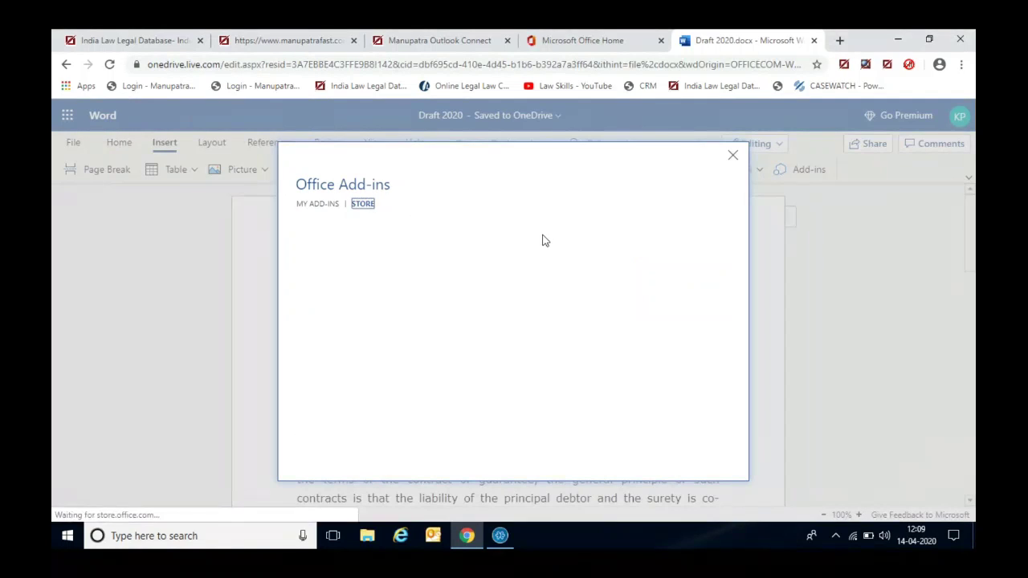
# - Add the Manupatra - Legal Research add-in from My Add-ins to the draft
pyautogui.click(320, 206)
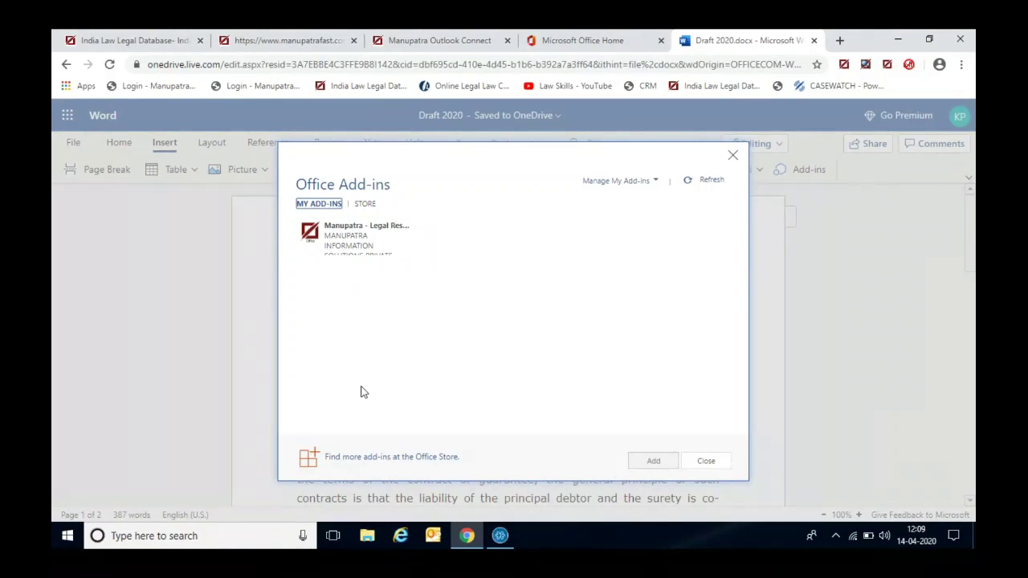
pyautogui.click(356, 245)
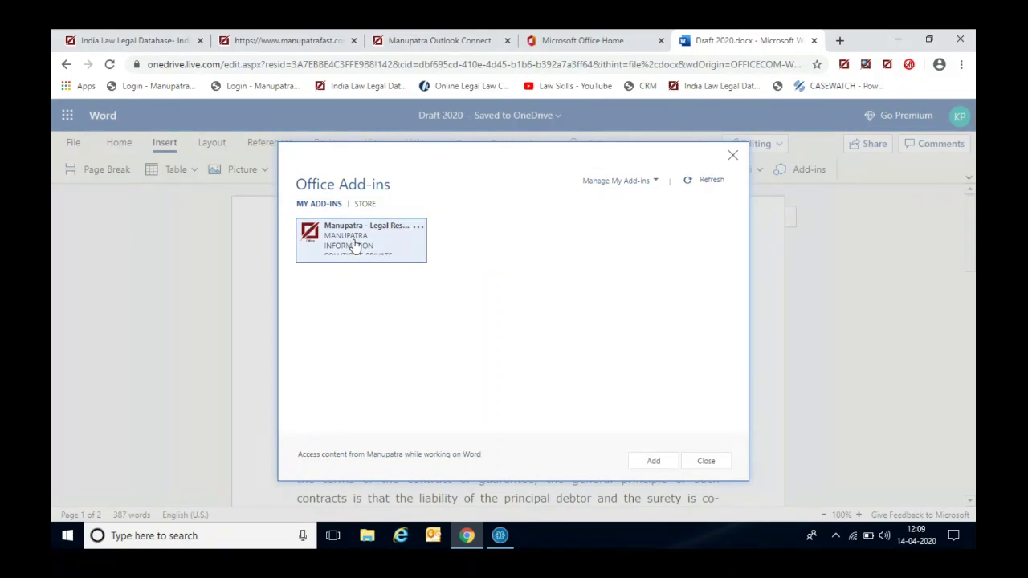
pyautogui.click(653, 463)
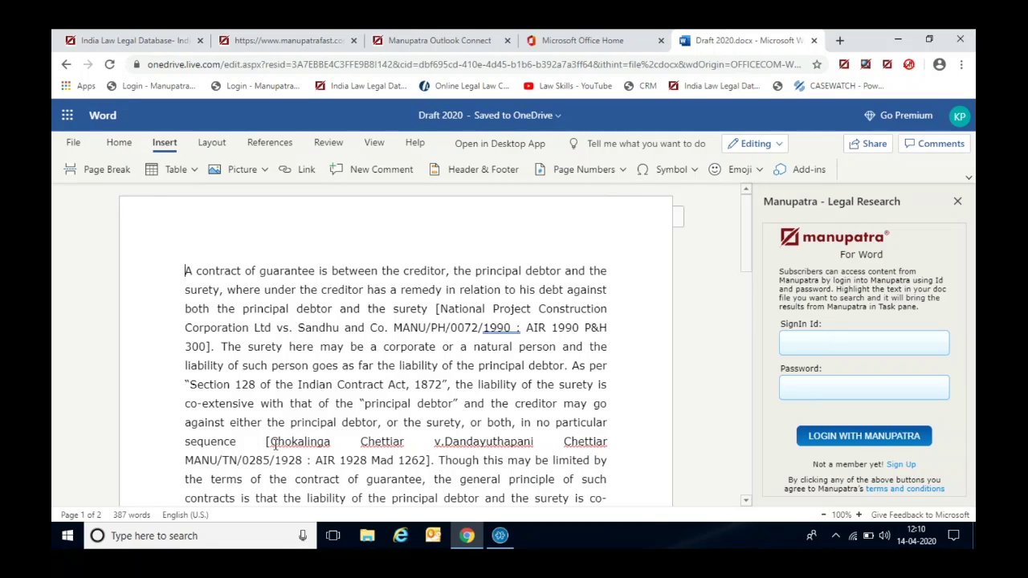
# - Highlight 'Chokalinga Chettiar' and log in to Manupatra with the saved ID and account password
pyautogui.moveTo(273, 442); pyautogui.dragTo(409, 441)
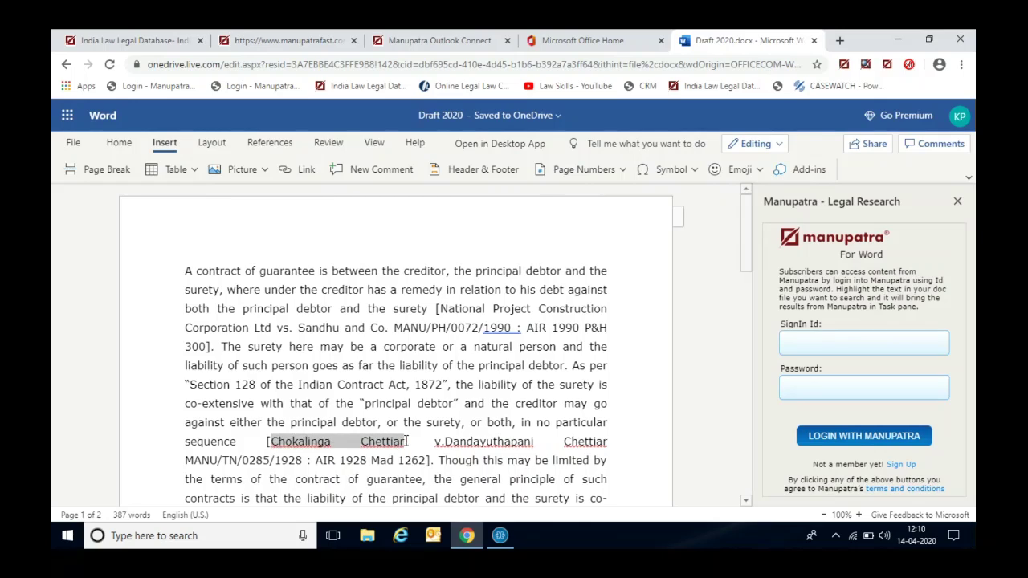
pyautogui.click(796, 347)
pyautogui.click(798, 375)
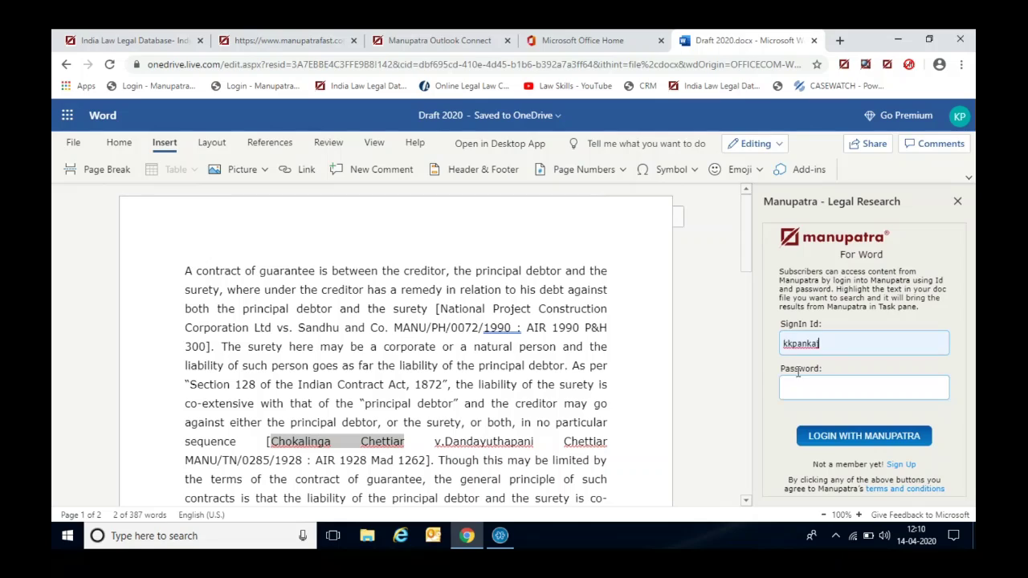
pyautogui.click(798, 383)
pyautogui.write('**********')
pyautogui.click(832, 438)
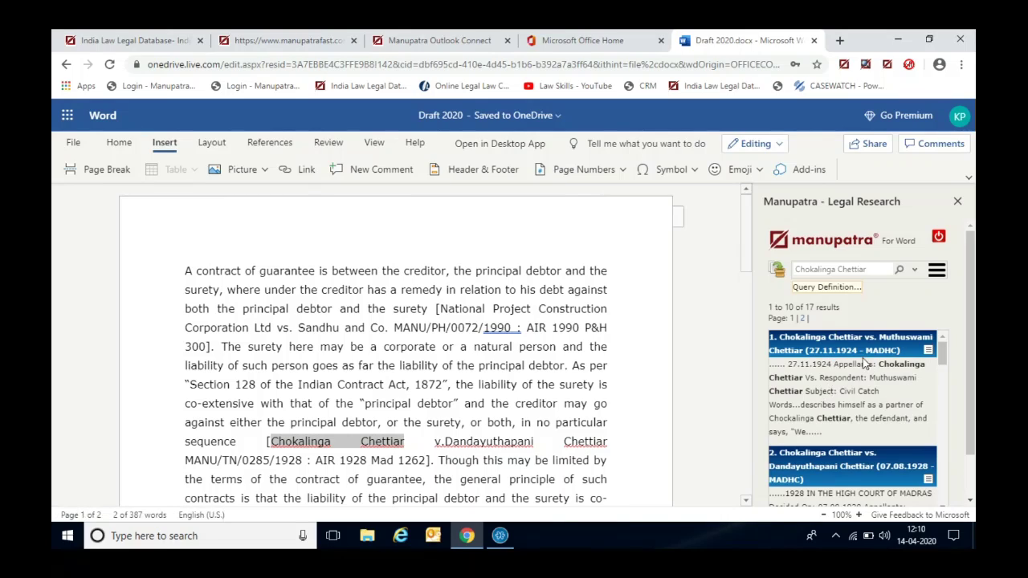
# - Open the full text of the first result, Chokalinga Chettiar vs. Muthuswami Chettiar
pyautogui.click(929, 354)
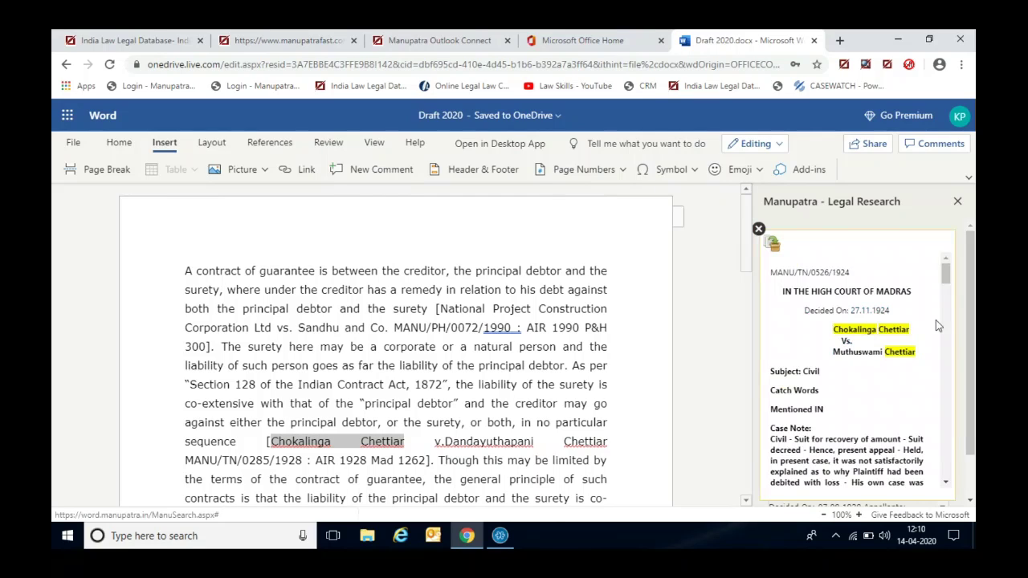
pyautogui.moveTo(947, 281); pyautogui.dragTo(956, 302)
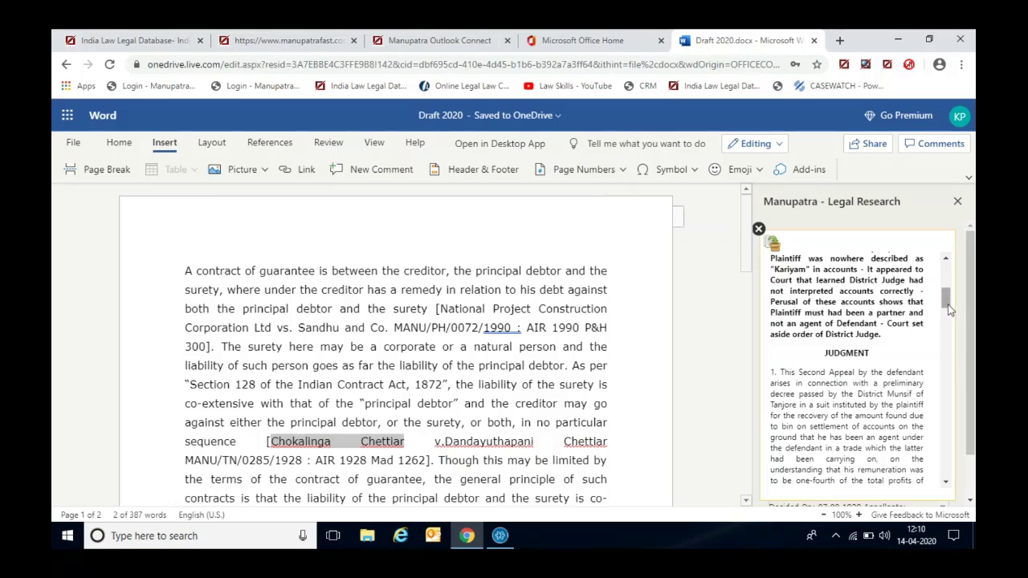
pyautogui.moveTo(950, 309)
pyautogui.mouseDown()
pyautogui.moveTo(947, 325)
pyautogui.moveTo(946, 315)
pyautogui.mouseUp()
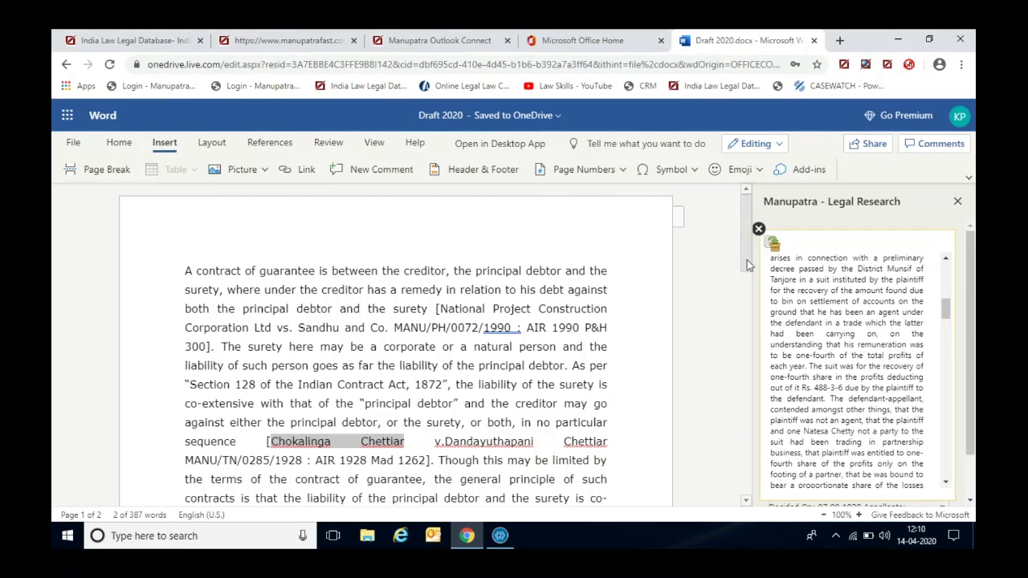
pyautogui.moveTo(747, 259); pyautogui.dragTo(747, 434)
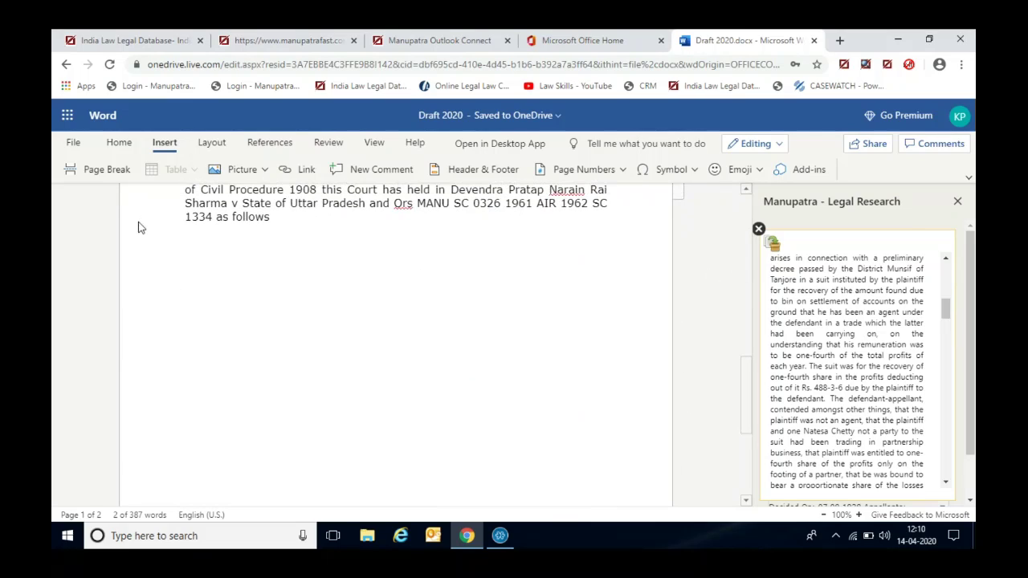
# - Insert the judgment's 'This Second Appeal by the defendant…' paragraph after '1334 as follows'
pyautogui.click(194, 257)
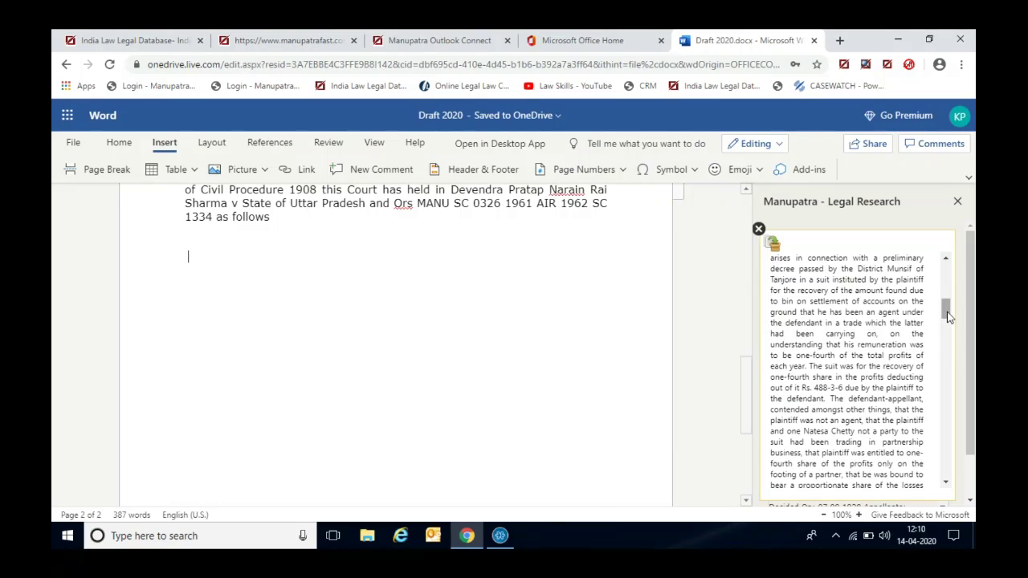
pyautogui.moveTo(948, 317); pyautogui.dragTo(947, 311)
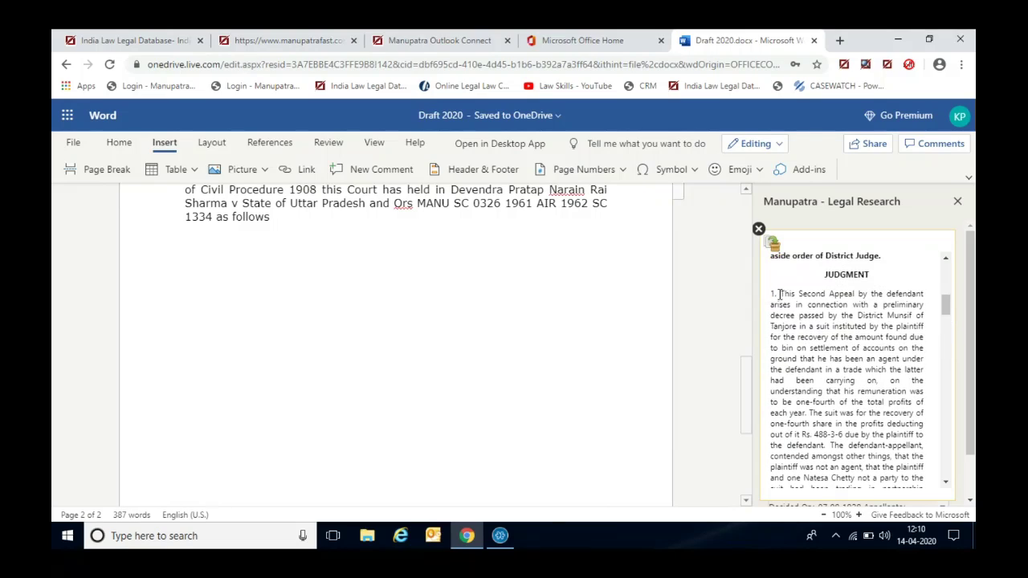
pyautogui.moveTo(779, 294); pyautogui.dragTo(927, 417)
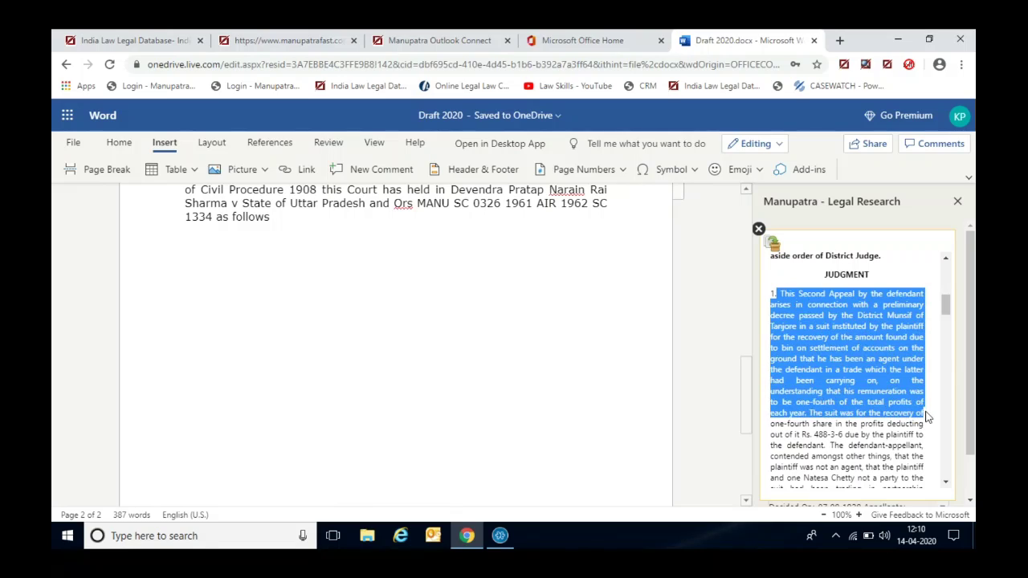
pyautogui.click(774, 251)
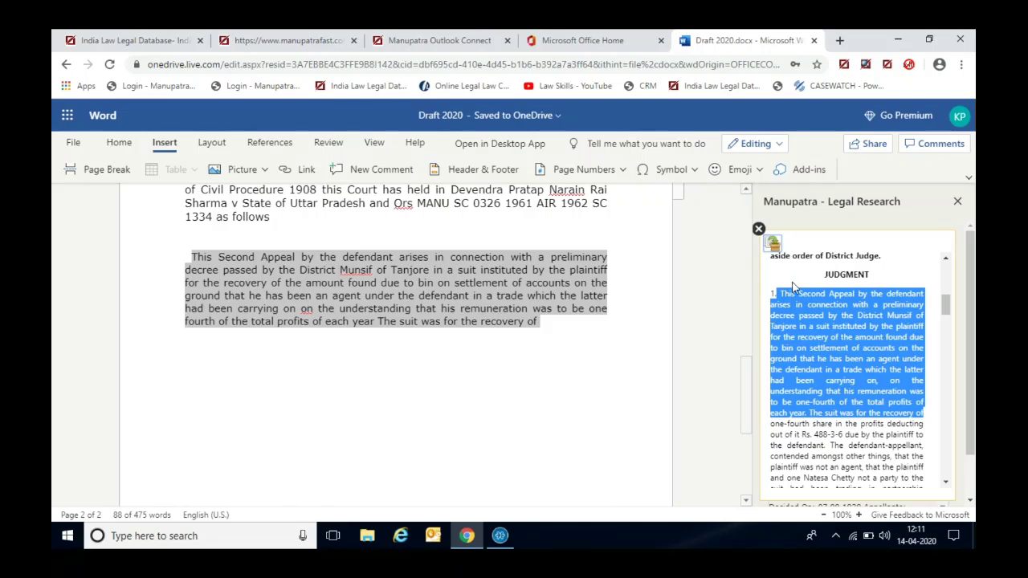
pyautogui.click(758, 230)
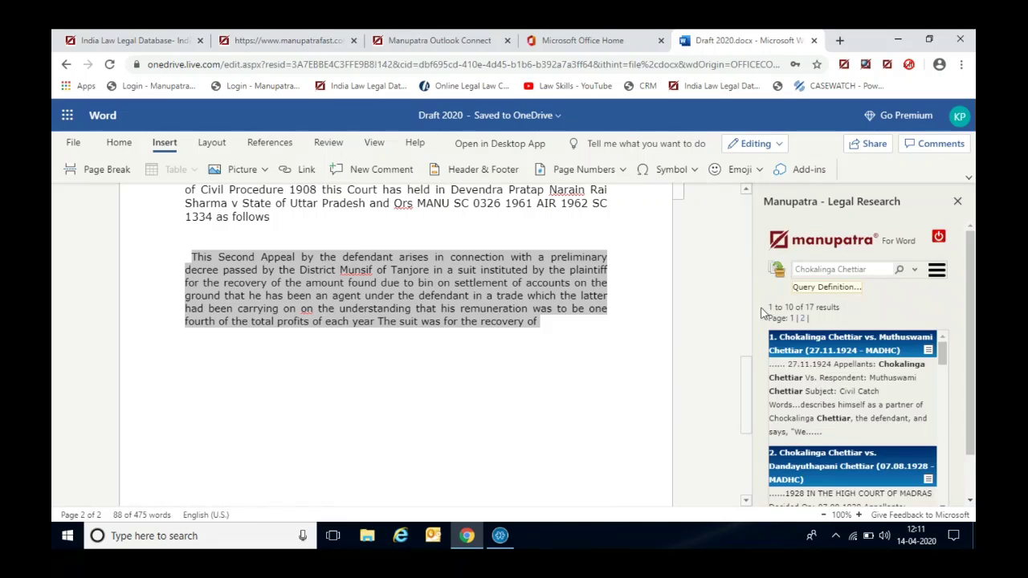
# - Highlight 'guarantee' in the draft and view its Query Definition in Manupatra
pyautogui.click(914, 272)
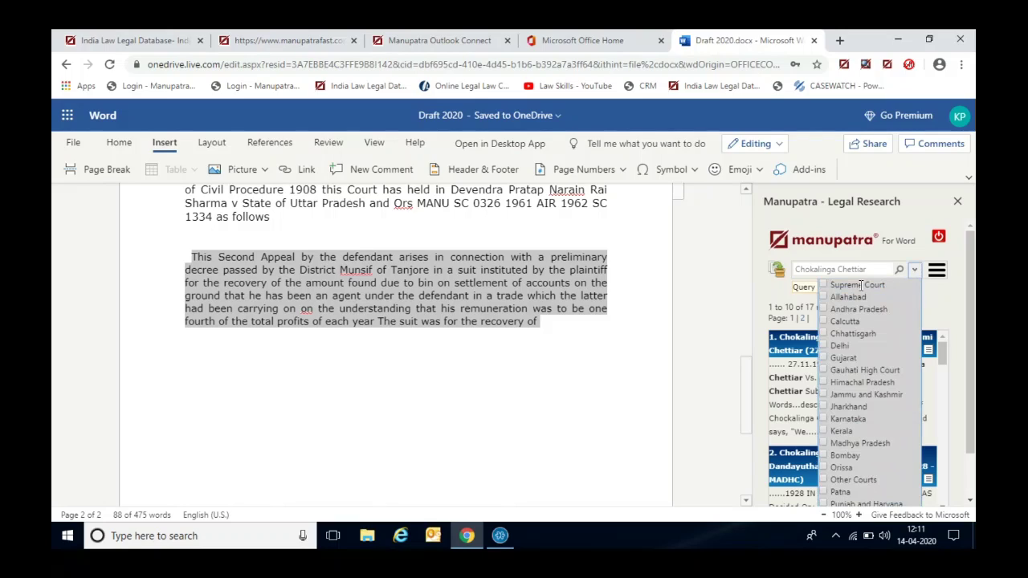
pyautogui.click(938, 273)
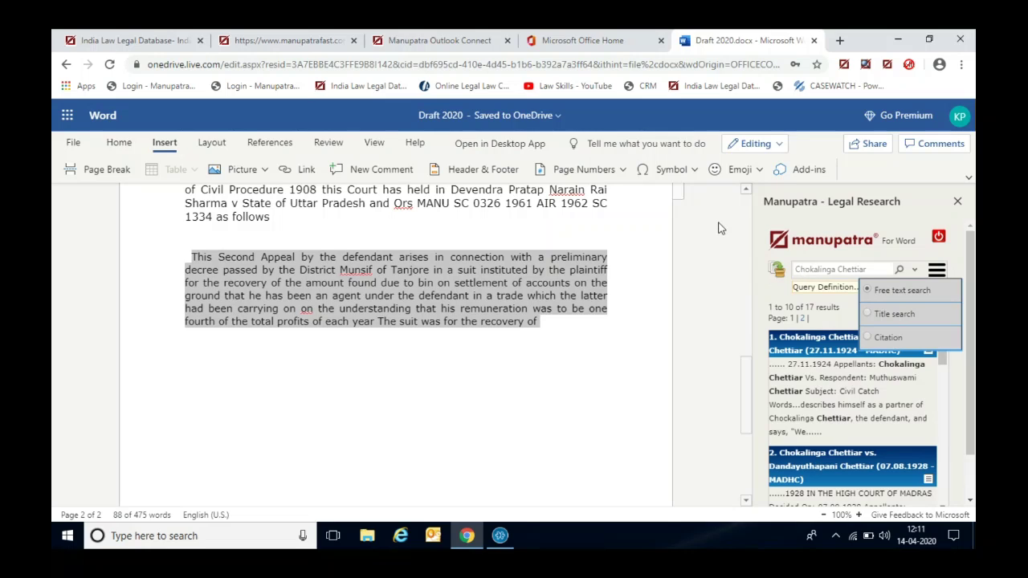
pyautogui.moveTo(745, 384); pyautogui.dragTo(743, 270)
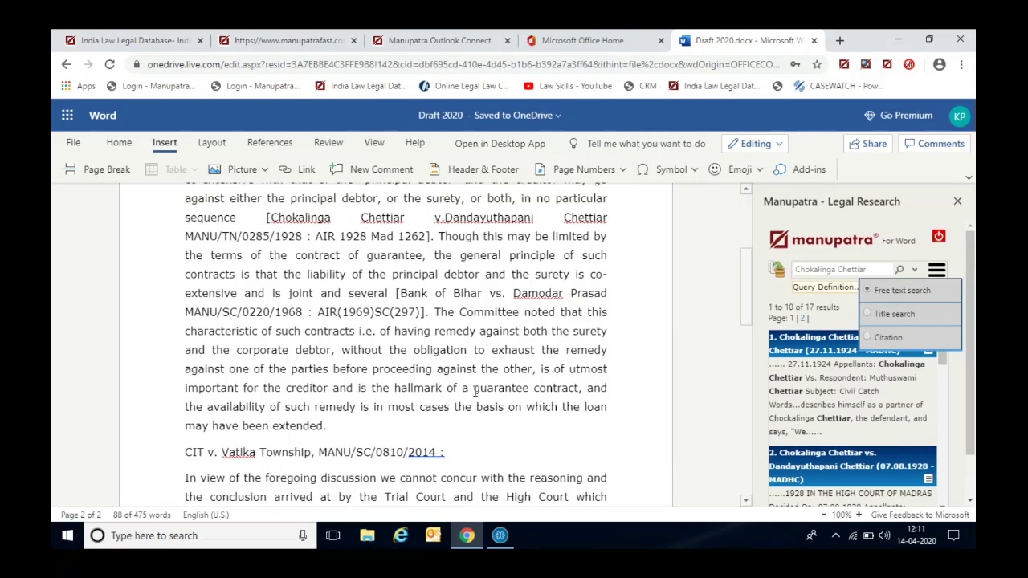
pyautogui.moveTo(475, 389); pyautogui.dragTo(529, 389)
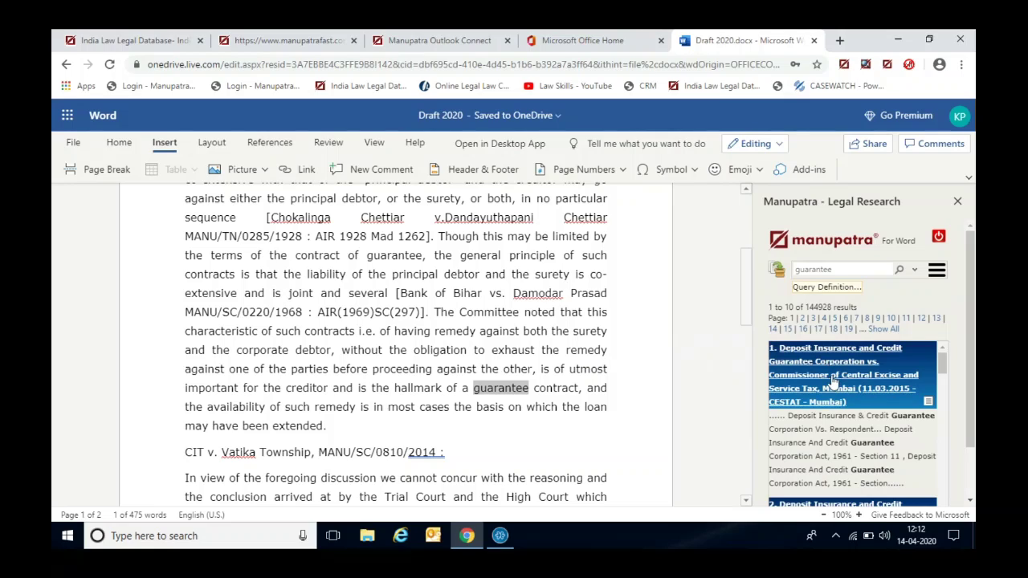
pyautogui.click(831, 291)
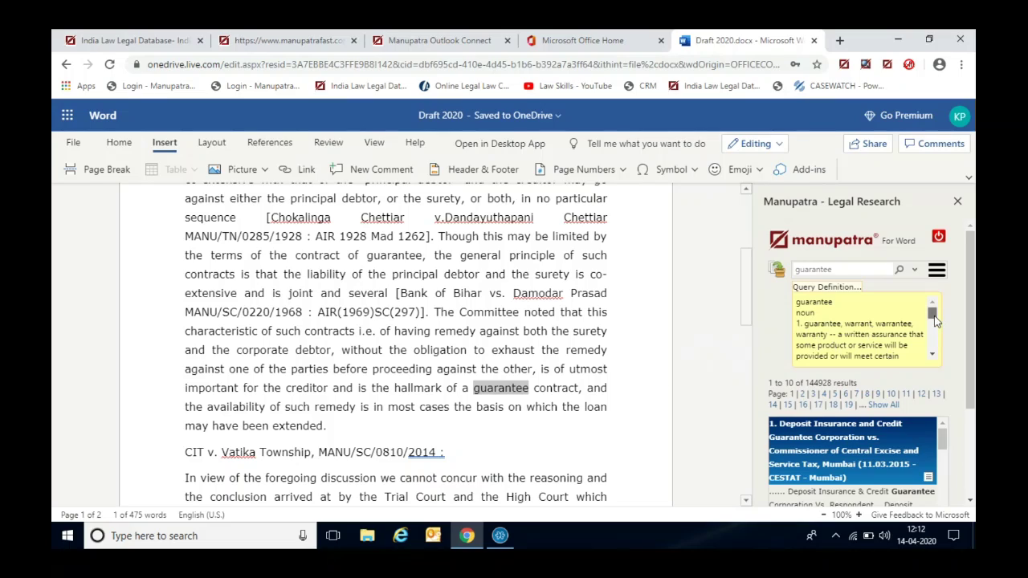
pyautogui.moveTo(932, 315); pyautogui.dragTo(932, 357)
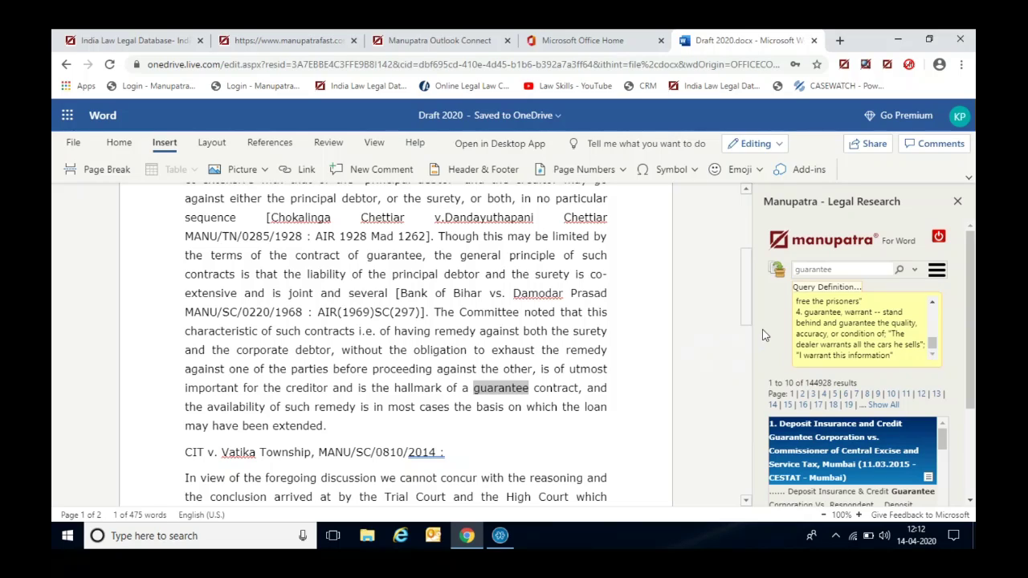
# - Filter to Supreme Court and search 'guarantee', giving 4335 results
pyautogui.click(915, 271)
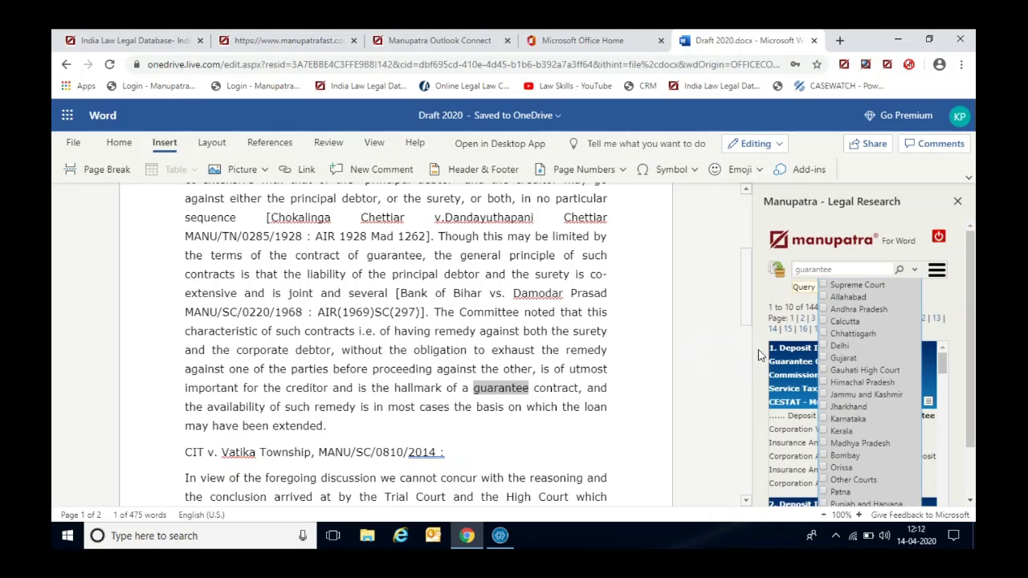
pyautogui.click(824, 286)
pyautogui.click(901, 271)
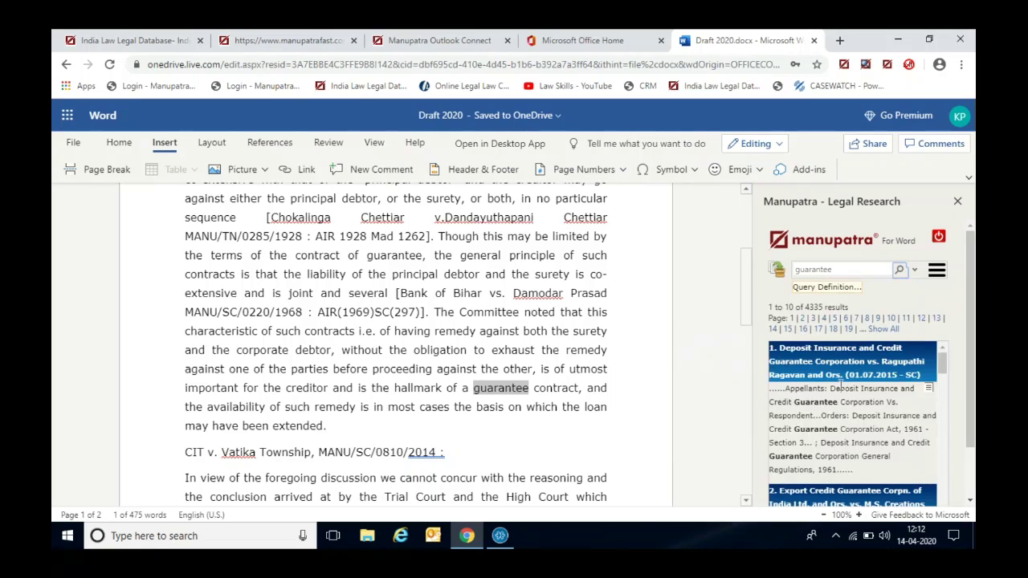
# - Insert paragraph 3 of the Deposit Insurance judgment after 'may have been extended.' and close Manupatra
pyautogui.click(840, 376)
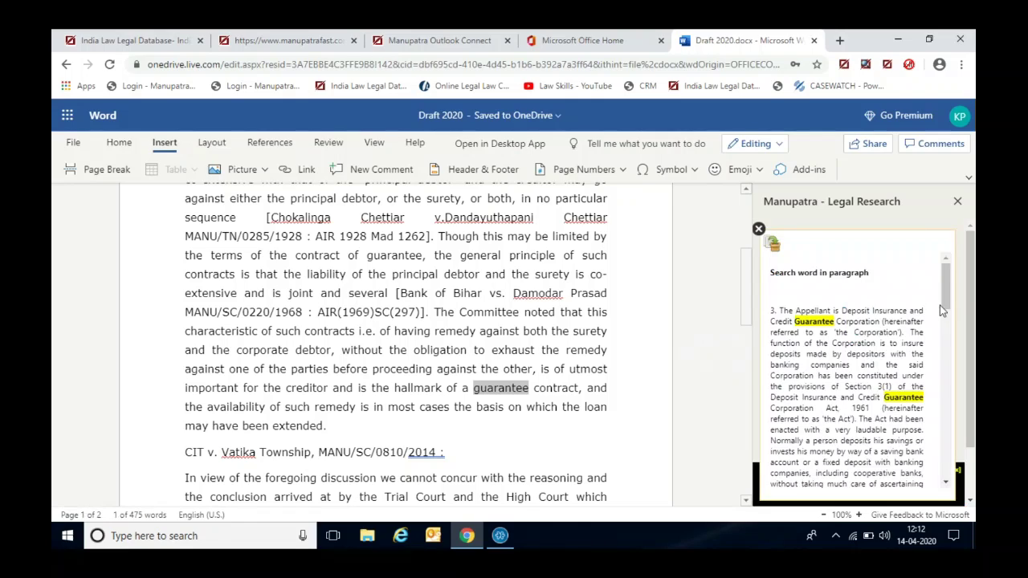
pyautogui.click(362, 432)
pyautogui.press('Return')
pyautogui.press('Return')
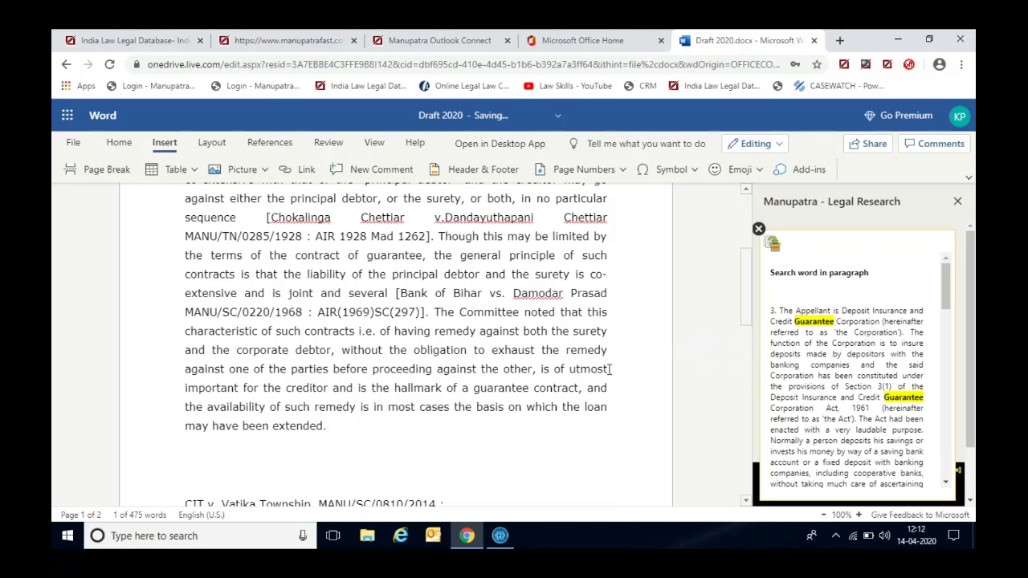
pyautogui.moveTo(779, 311); pyautogui.dragTo(878, 441)
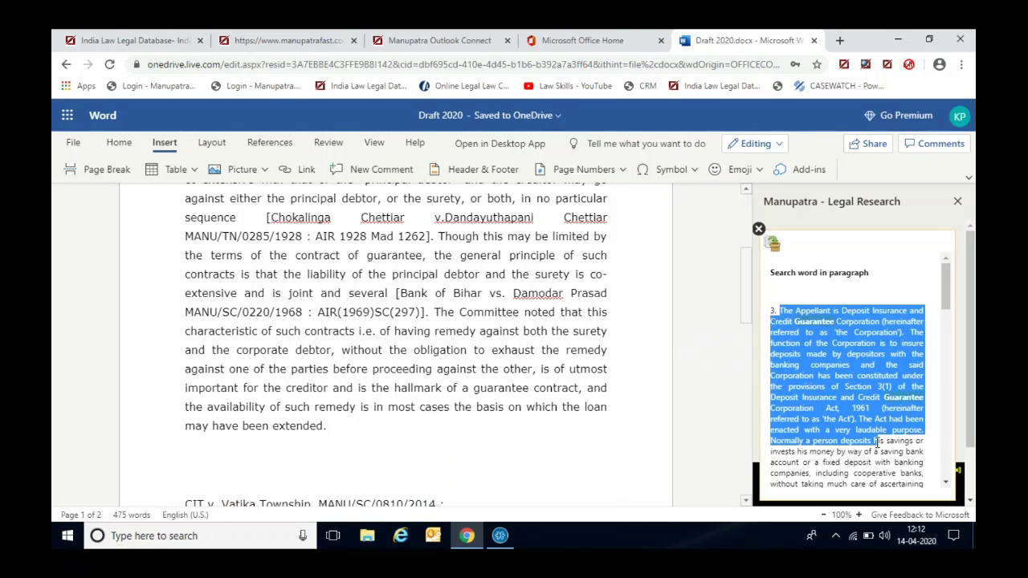
pyautogui.click(774, 249)
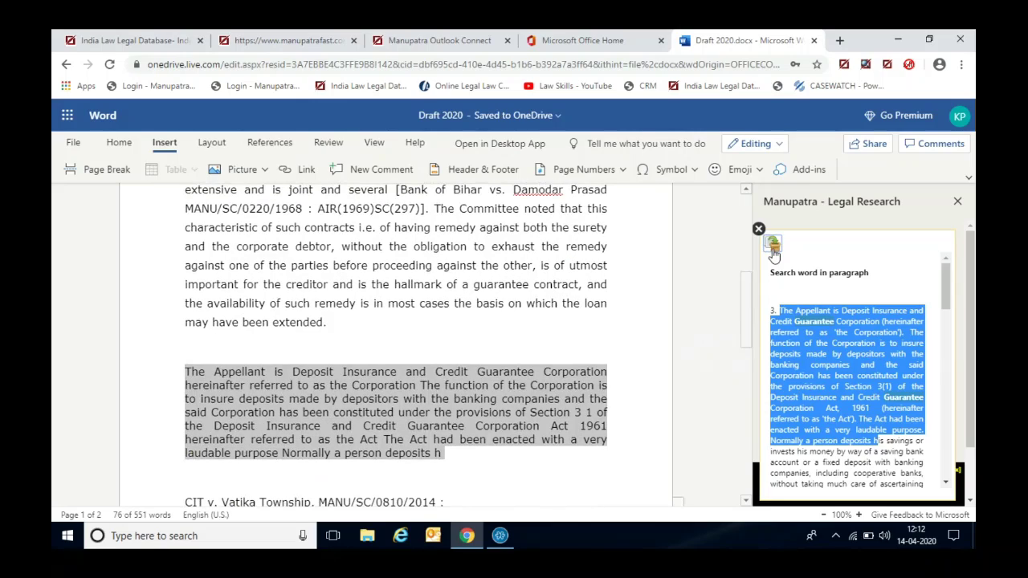
pyautogui.click(958, 202)
pyautogui.moveTo(972, 298); pyautogui.dragTo(972, 221)
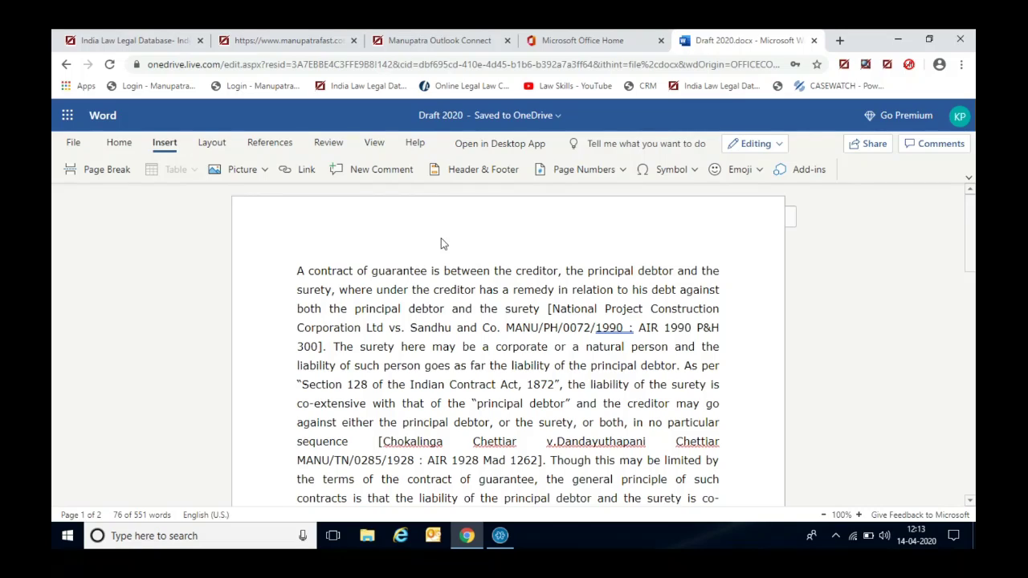
# - Look at the Manupatra Office add-in, then close the add-ins list without adding it
pyautogui.click(806, 170)
pyautogui.click(342, 233)
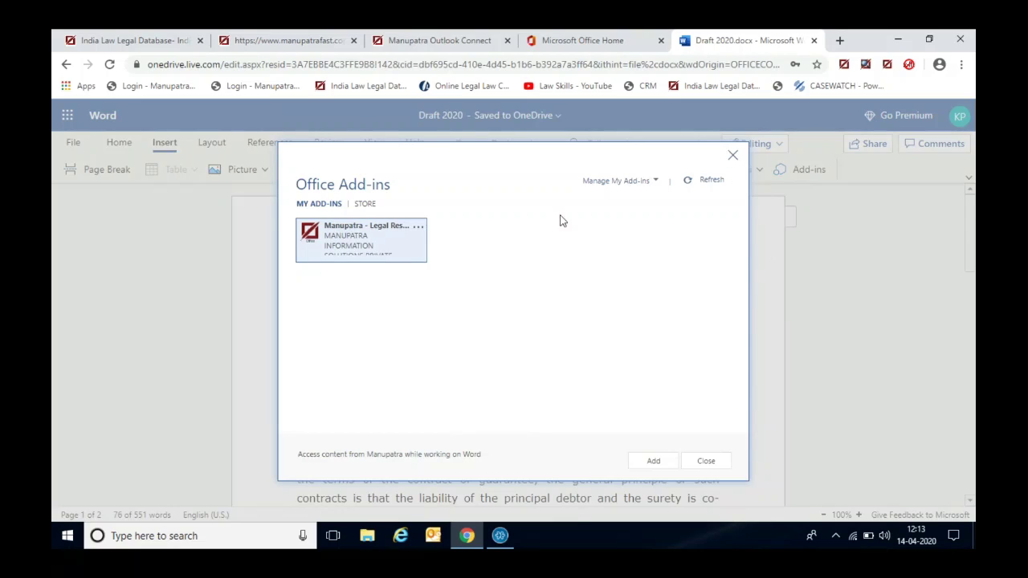
pyautogui.click(367, 252)
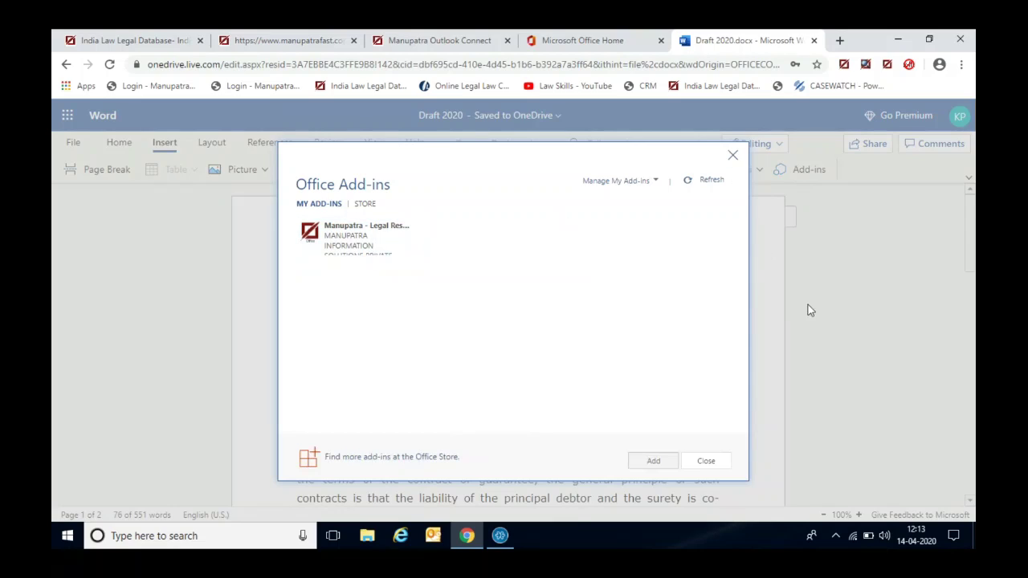
pyautogui.click(697, 464)
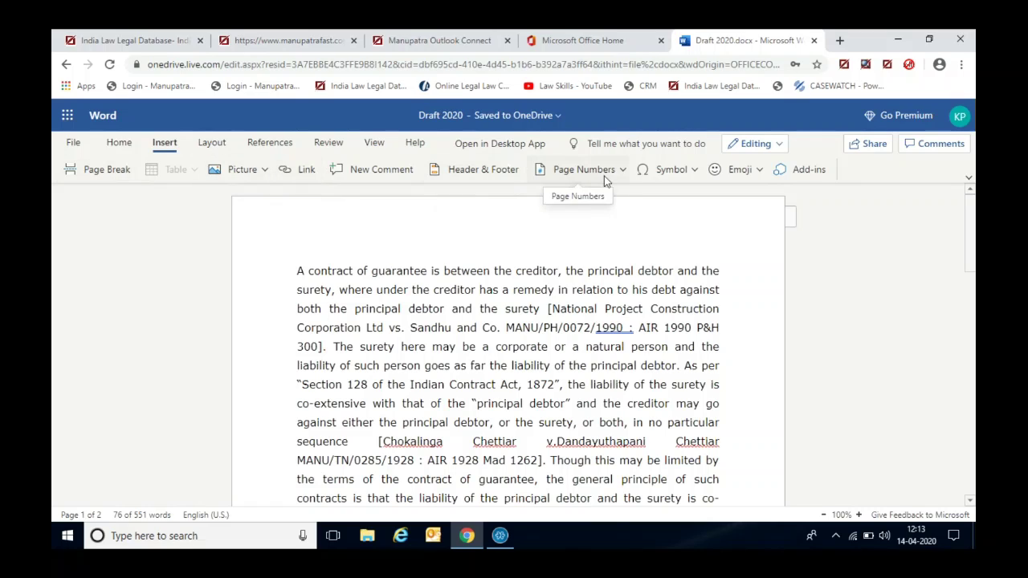
# - Sign out of the Office account and close the MSN and Office sign-out tabs
pyautogui.click(957, 122)
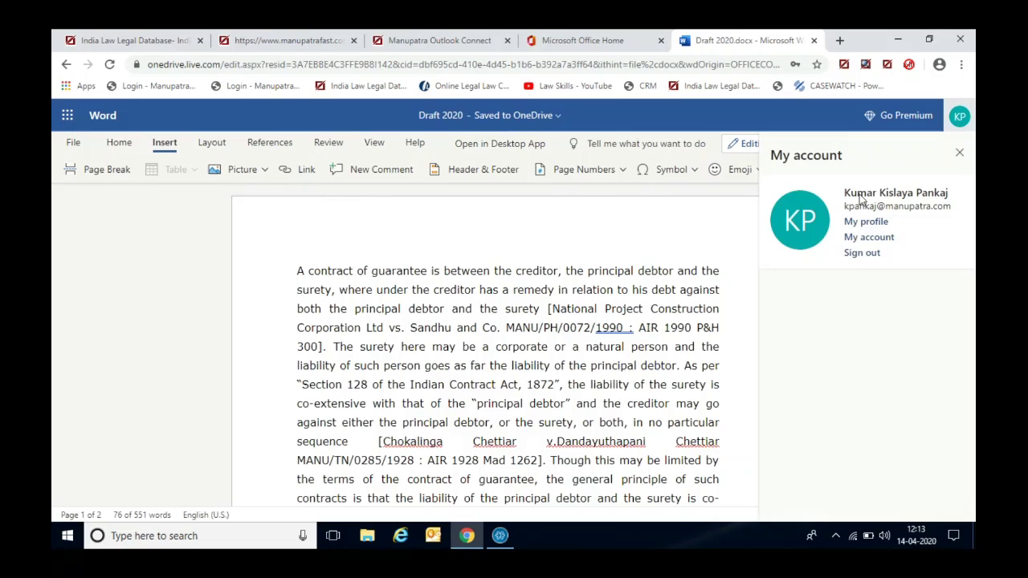
pyautogui.click(858, 256)
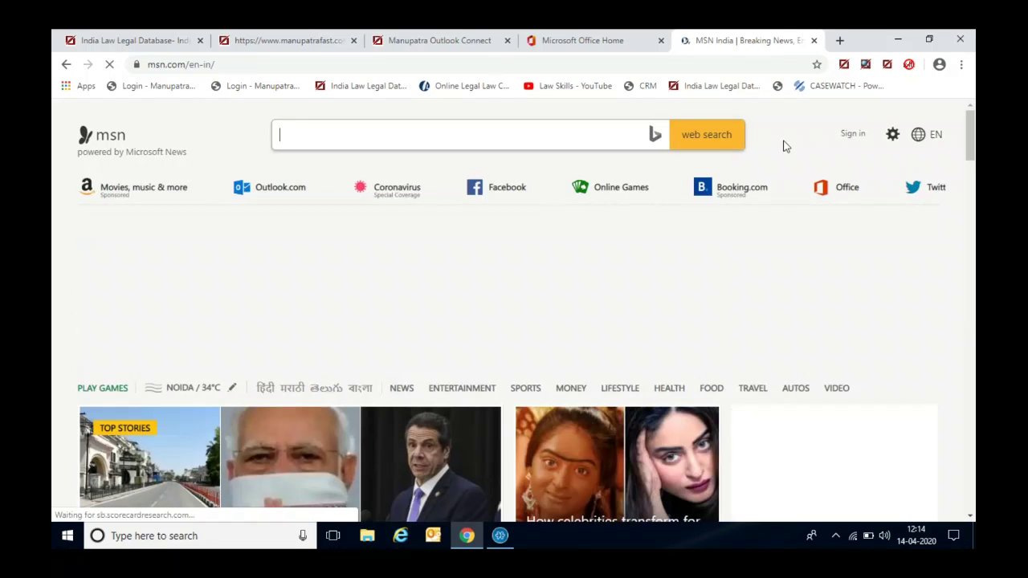
pyautogui.click(814, 40)
pyautogui.hotkey('ctrl', 'a')
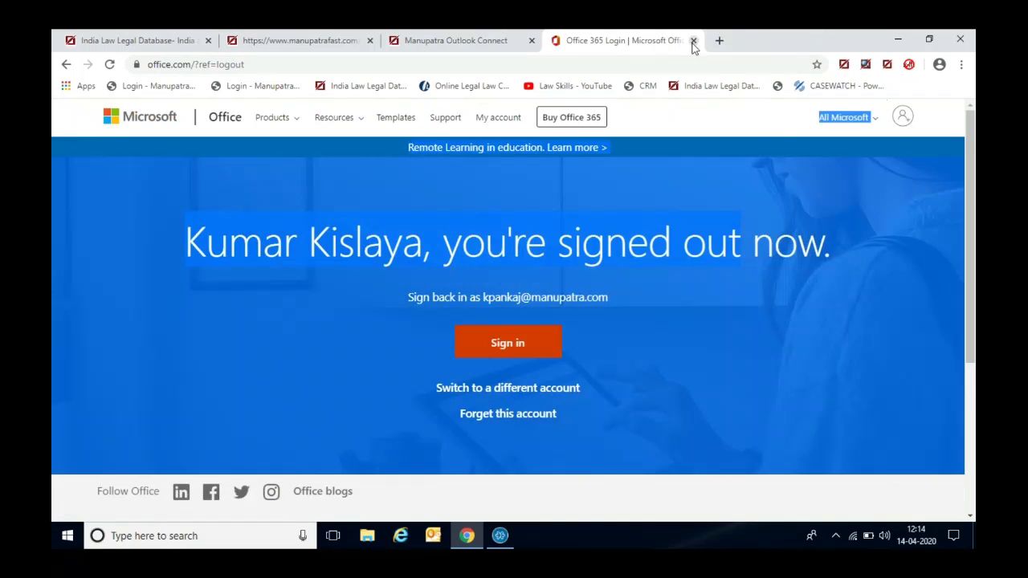
pyautogui.click(693, 40)
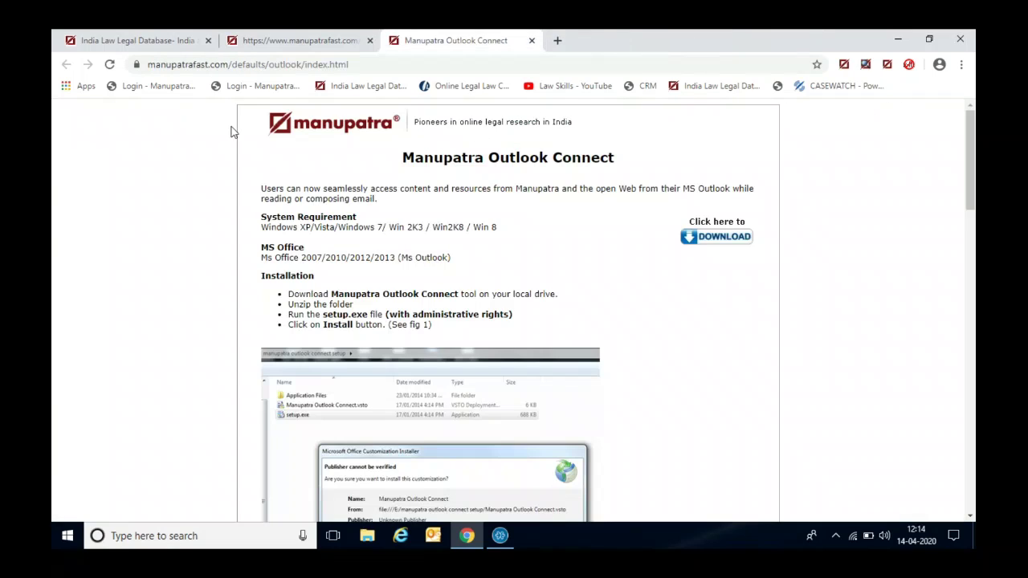
# - Try signing in to Manupatra with the saved username and password, dismiss the active-session notice, and return to Zoho Meeting
pyautogui.click(148, 40)
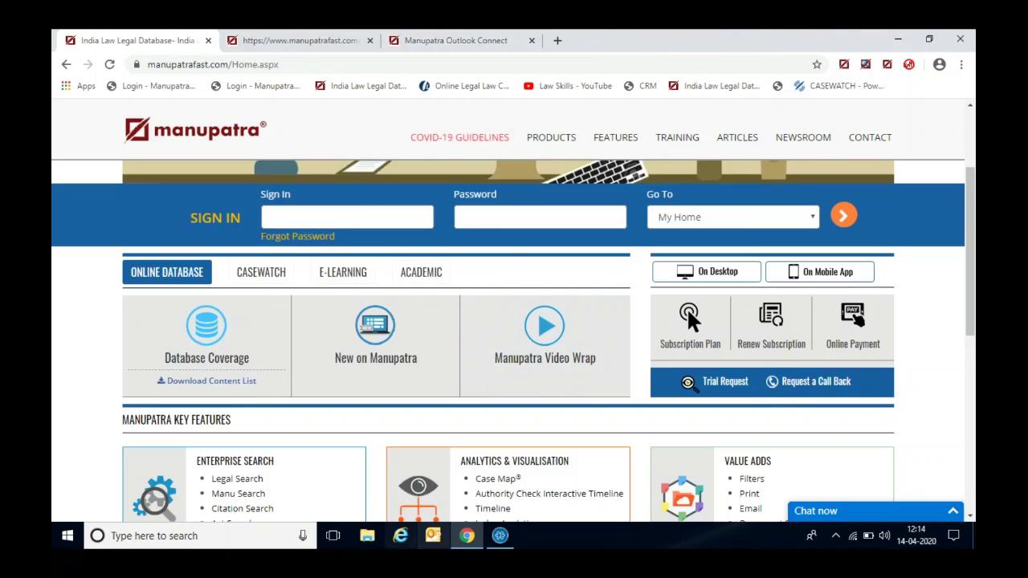
pyautogui.moveTo(503, 547)
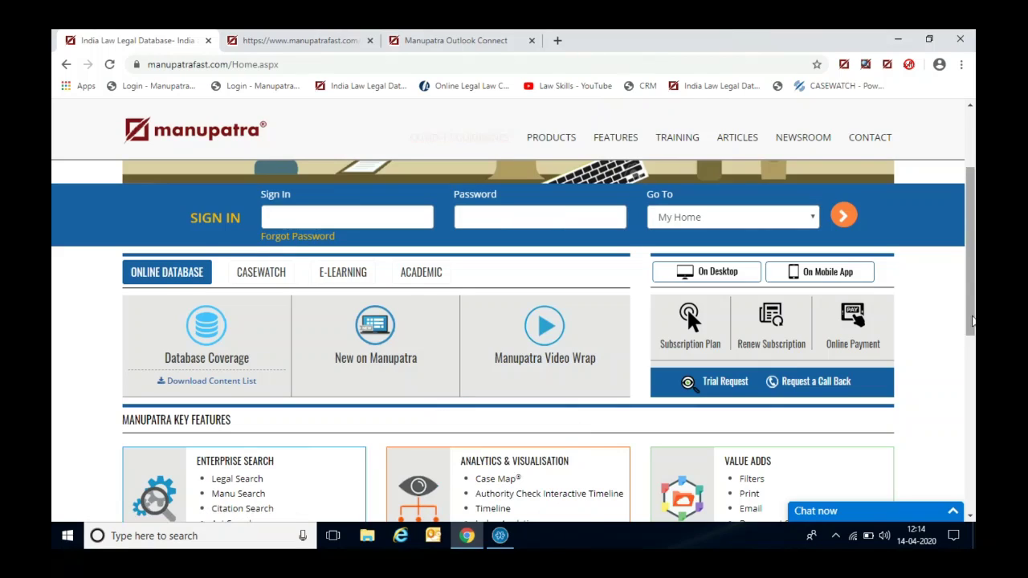
pyautogui.moveTo(972, 322); pyautogui.dragTo(971, 263)
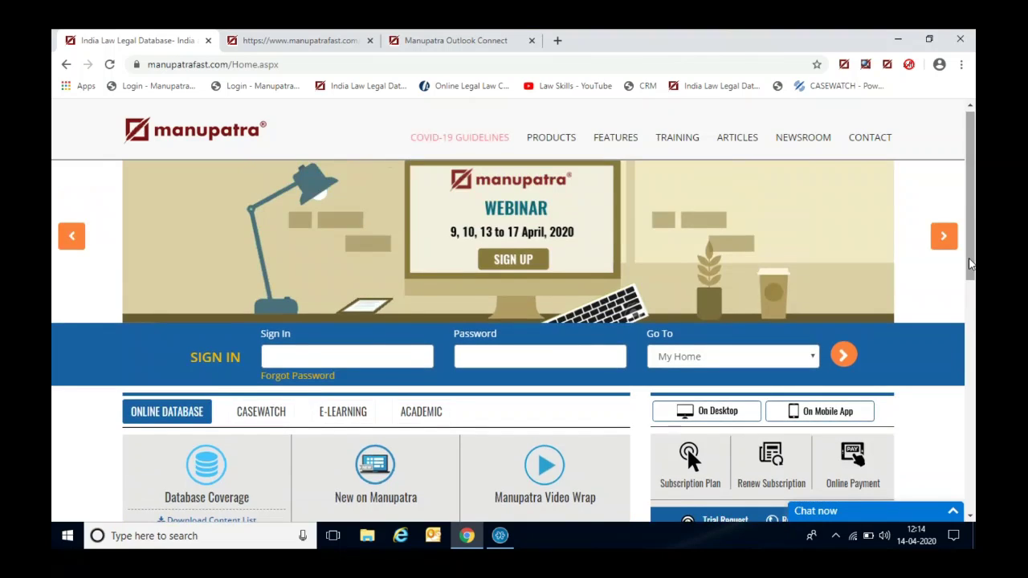
pyautogui.click(400, 354)
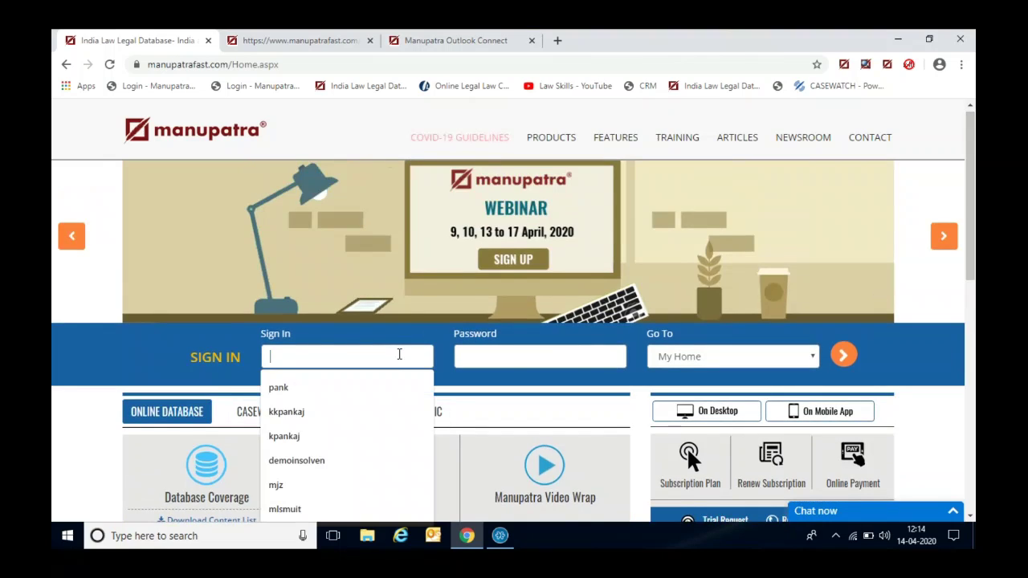
pyautogui.click(286, 411)
pyautogui.click(477, 363)
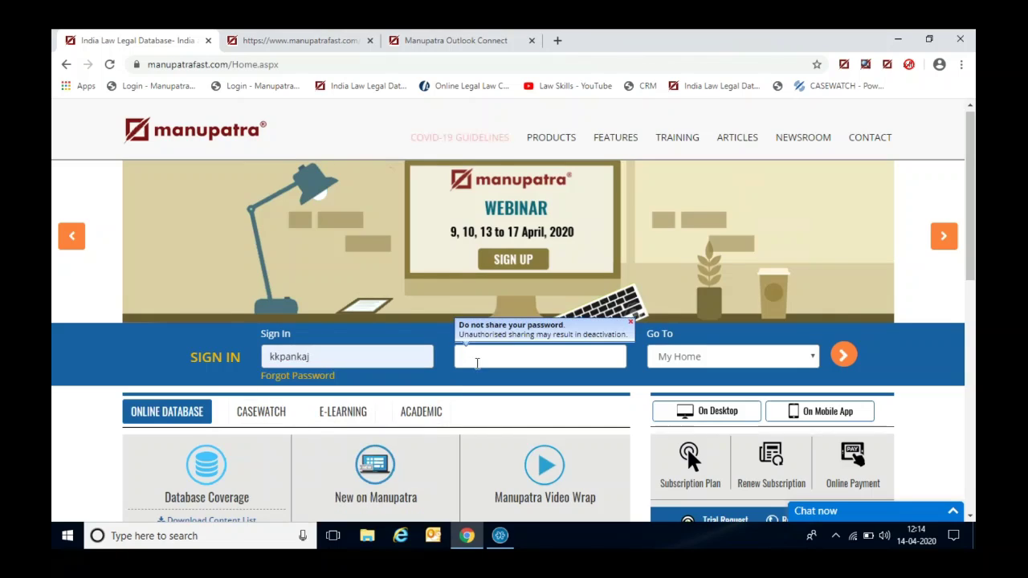
pyautogui.write('*********')
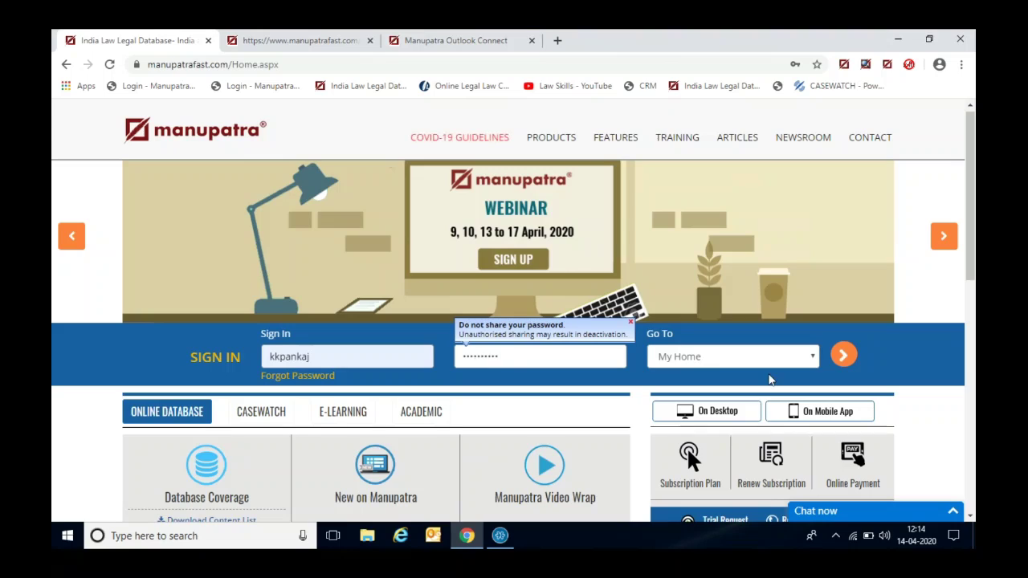
pyautogui.click(842, 362)
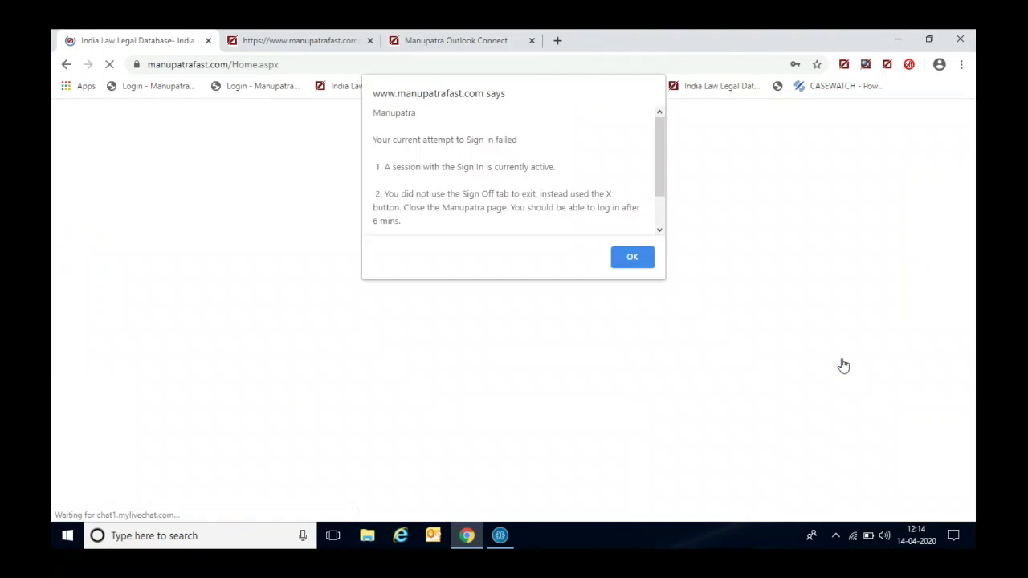
pyautogui.click(632, 257)
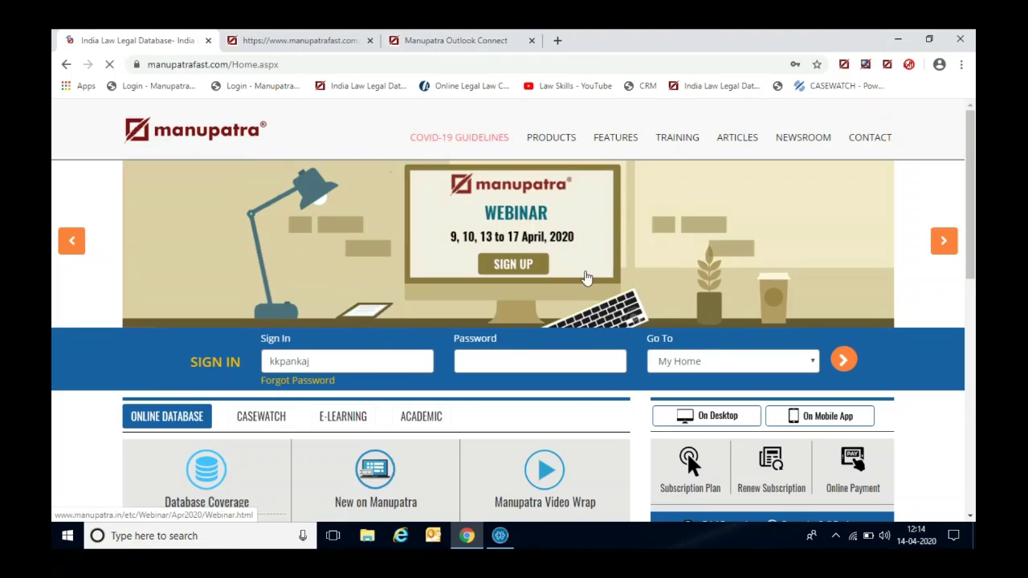
pyautogui.click(499, 536)
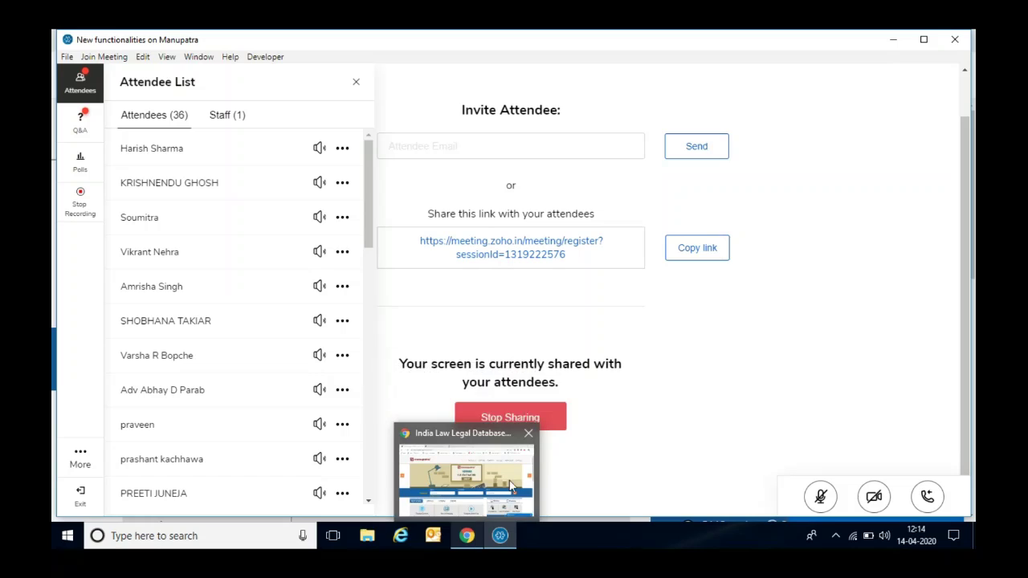
# - Switch between Chrome and Zoho Meeting, unmute the webinar microphone, and go back to Manupatra
pyautogui.click(474, 540)
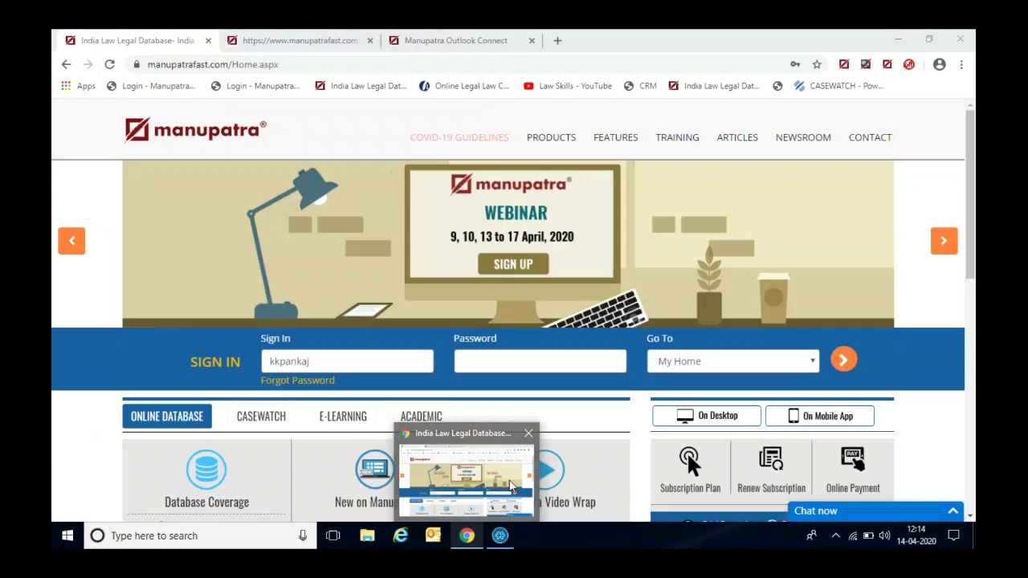
pyautogui.click(497, 540)
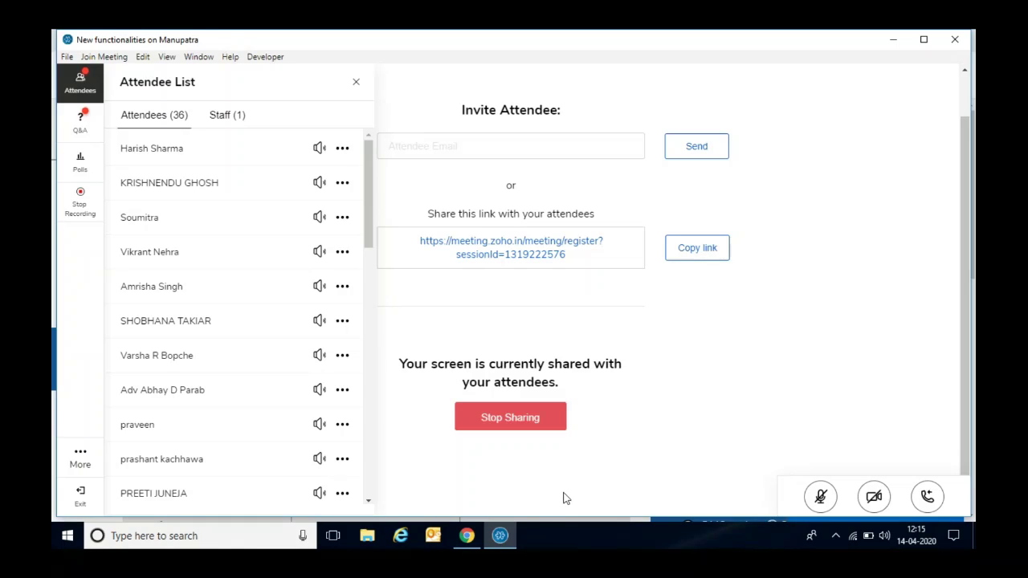
pyautogui.click(470, 538)
pyautogui.click(469, 538)
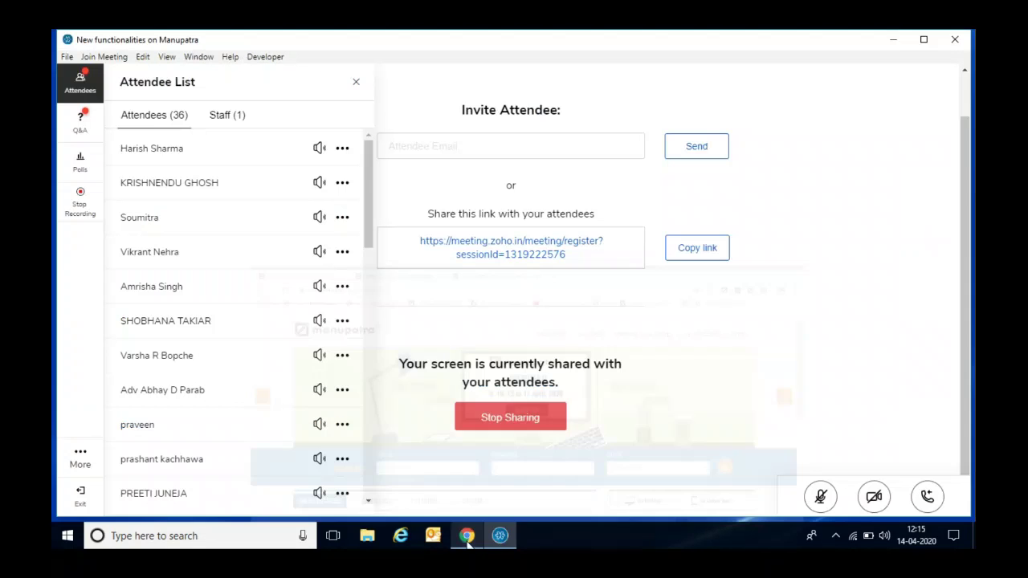
pyautogui.click(820, 497)
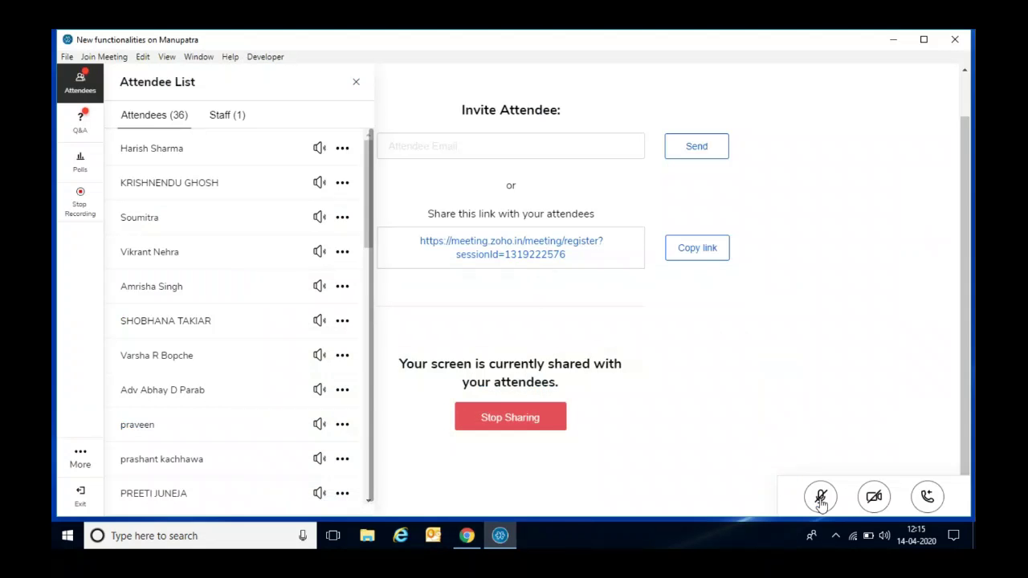
pyautogui.click(467, 538)
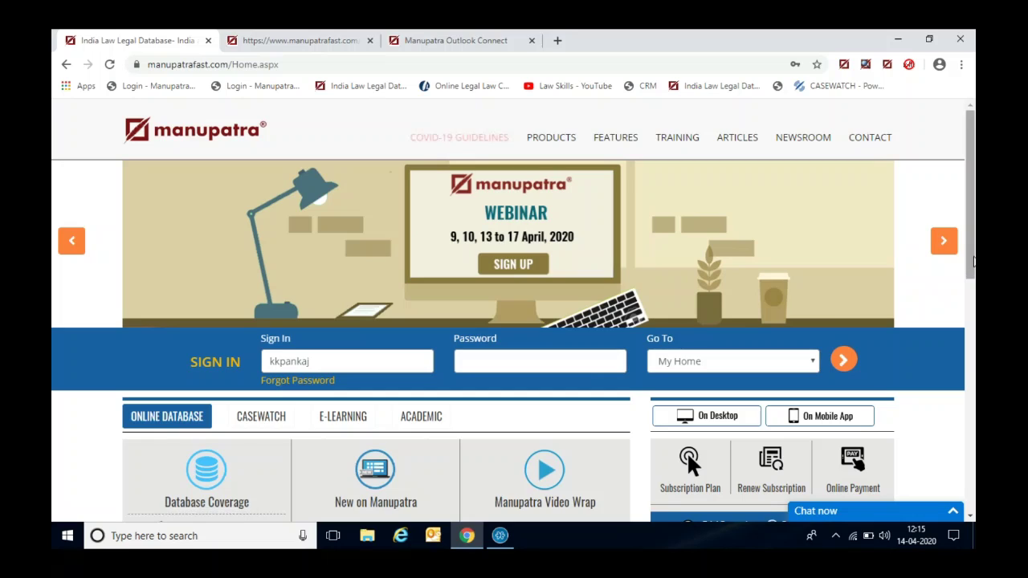
# - Browse the Training Manual sections such as Search, Filters and Act, then return home
pyautogui.moveTo(972, 255)
pyautogui.mouseDown()
pyautogui.moveTo(972, 313)
pyautogui.moveTo(972, 257)
pyautogui.mouseUp()
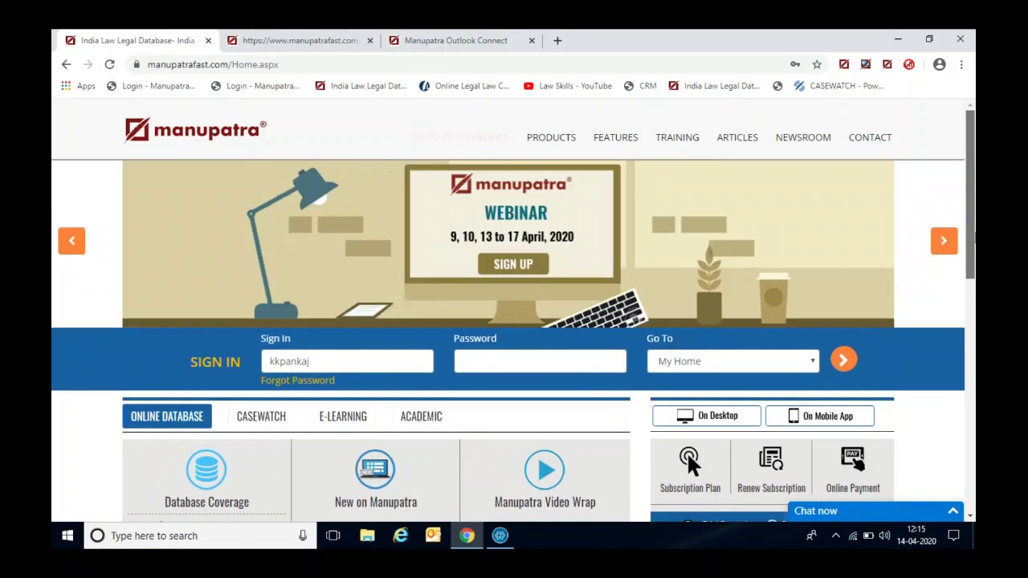
pyautogui.click(688, 143)
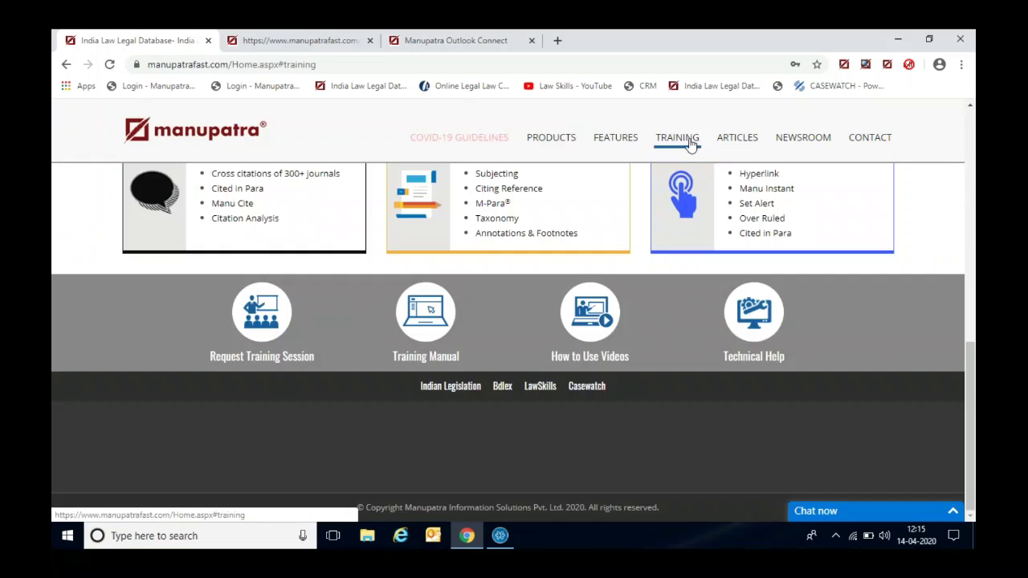
pyautogui.click(438, 332)
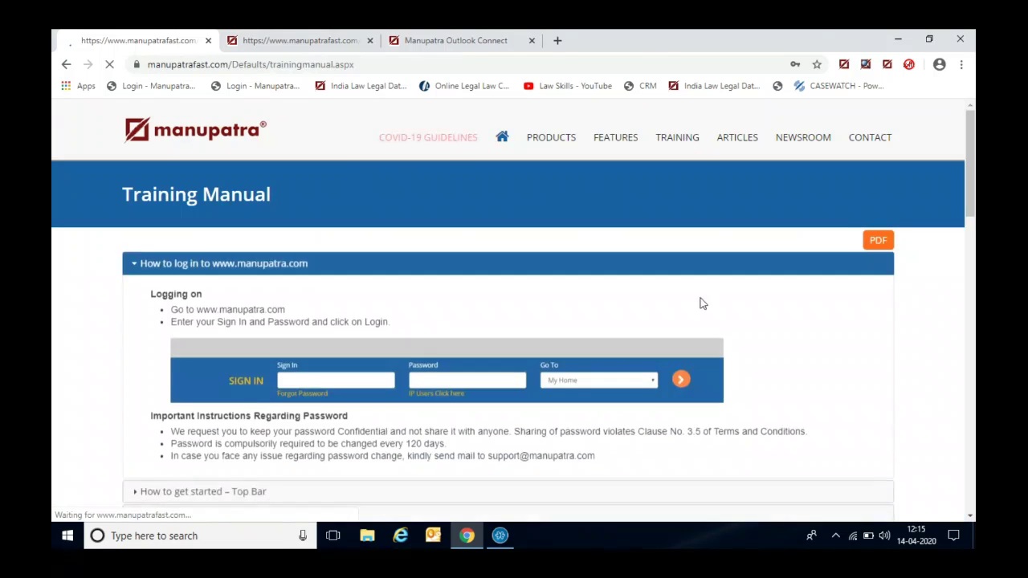
pyautogui.moveTo(971, 181); pyautogui.dragTo(967, 236)
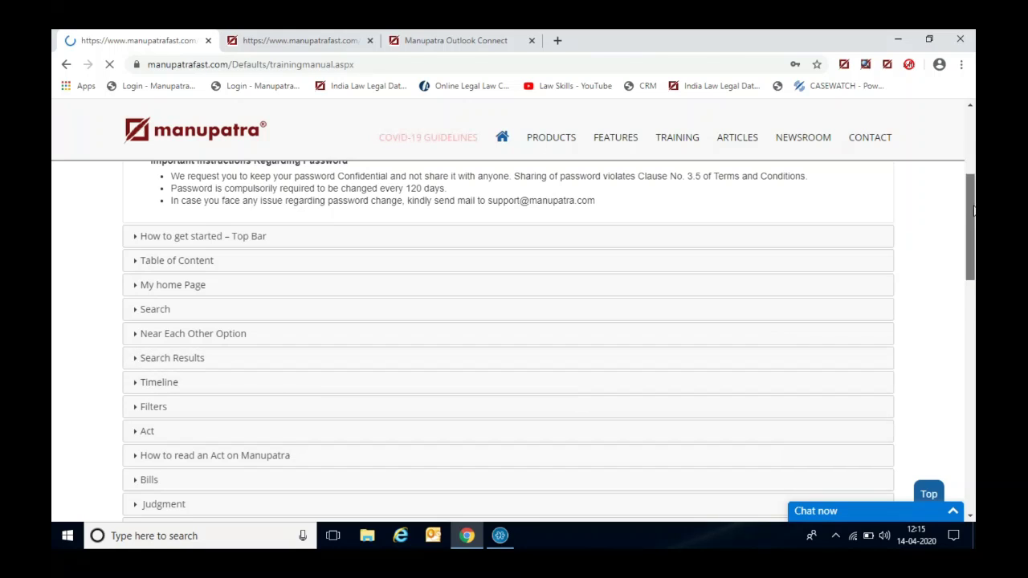
pyautogui.moveTo(969, 212)
pyautogui.mouseDown()
pyautogui.moveTo(963, 322)
pyautogui.moveTo(967, 215)
pyautogui.mouseUp()
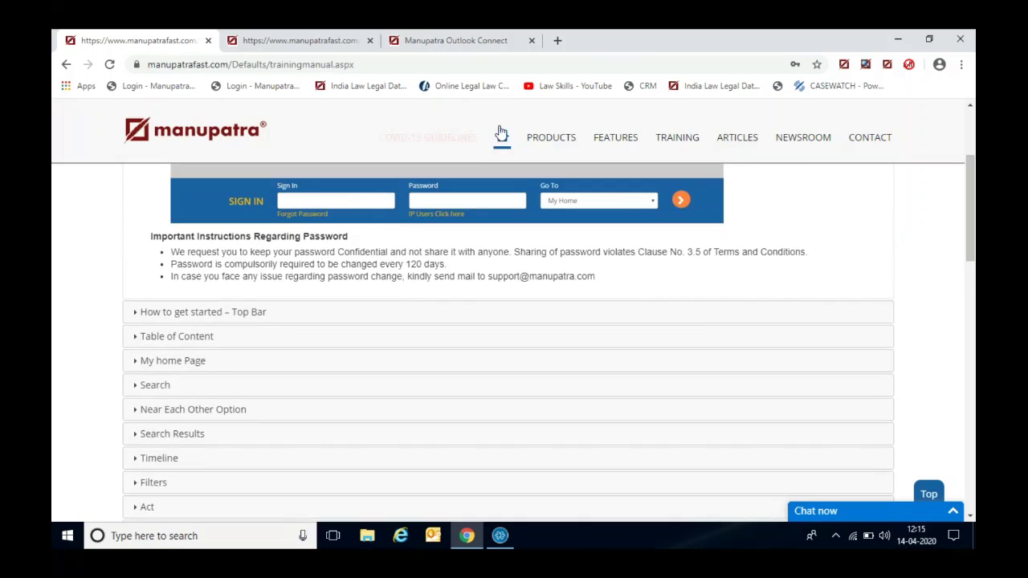
pyautogui.click(502, 138)
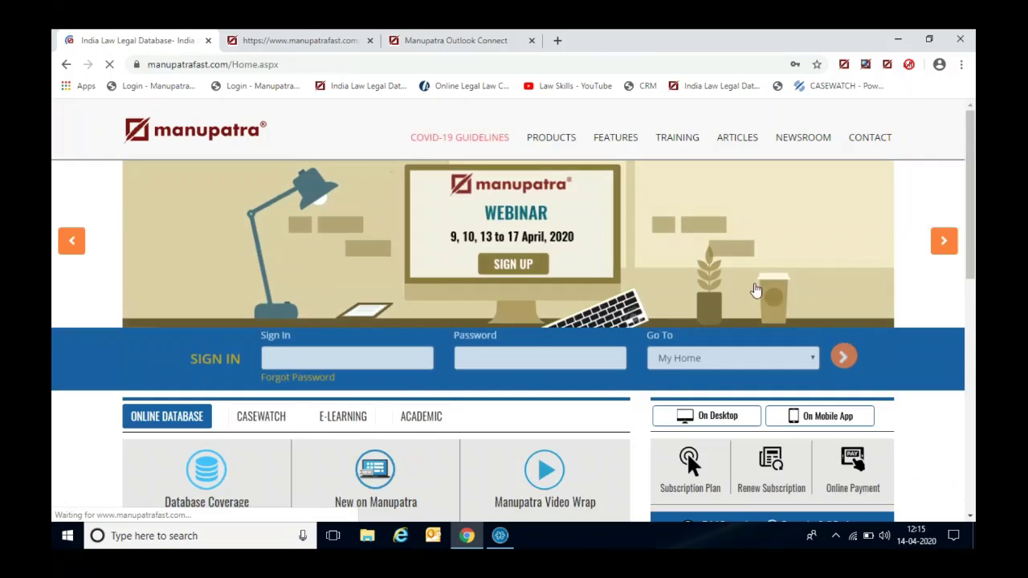
pyautogui.click(678, 138)
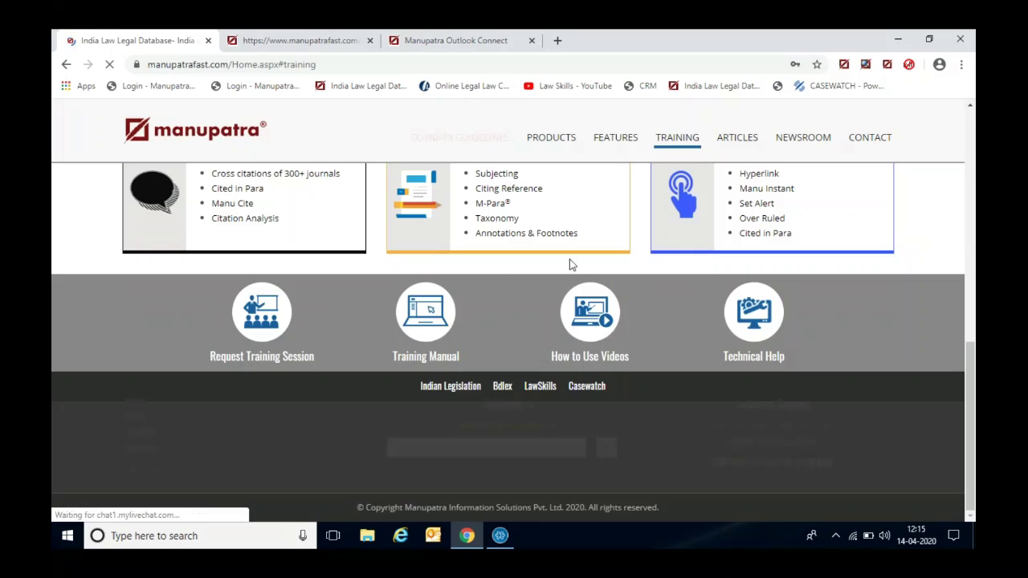
pyautogui.click(596, 323)
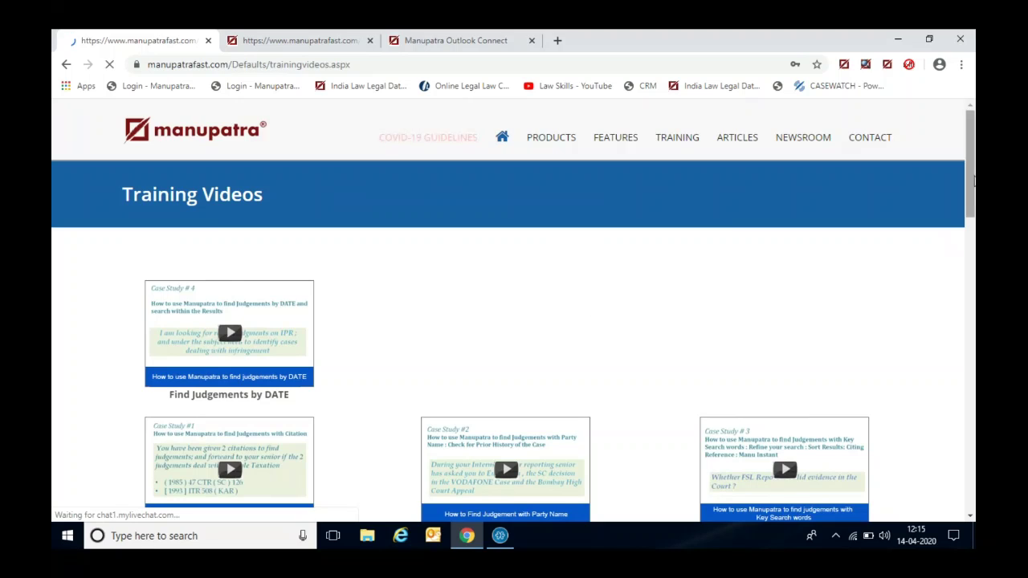
pyautogui.moveTo(970, 184); pyautogui.dragTo(972, 251)
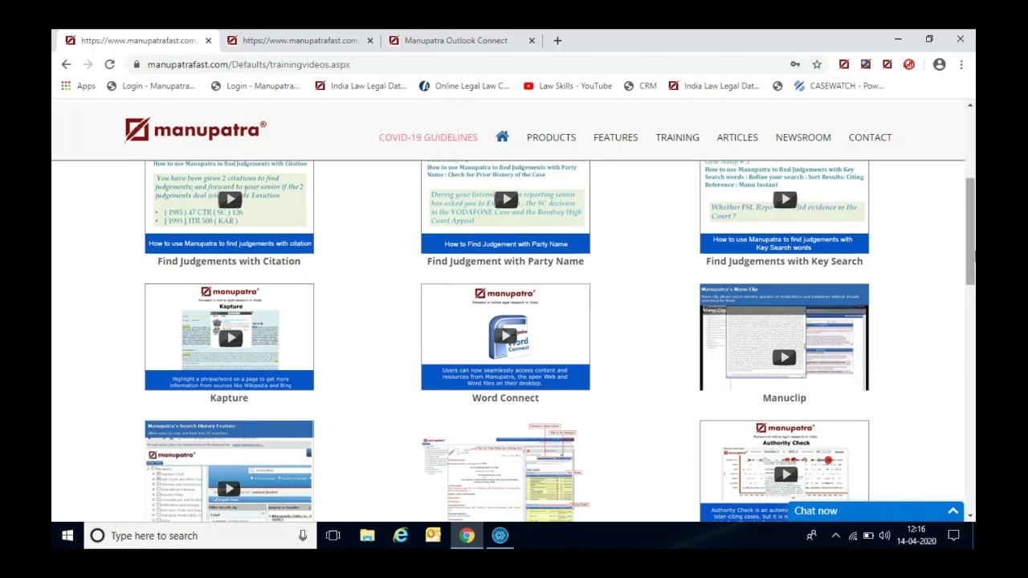
pyautogui.moveTo(972, 242); pyautogui.dragTo(972, 311)
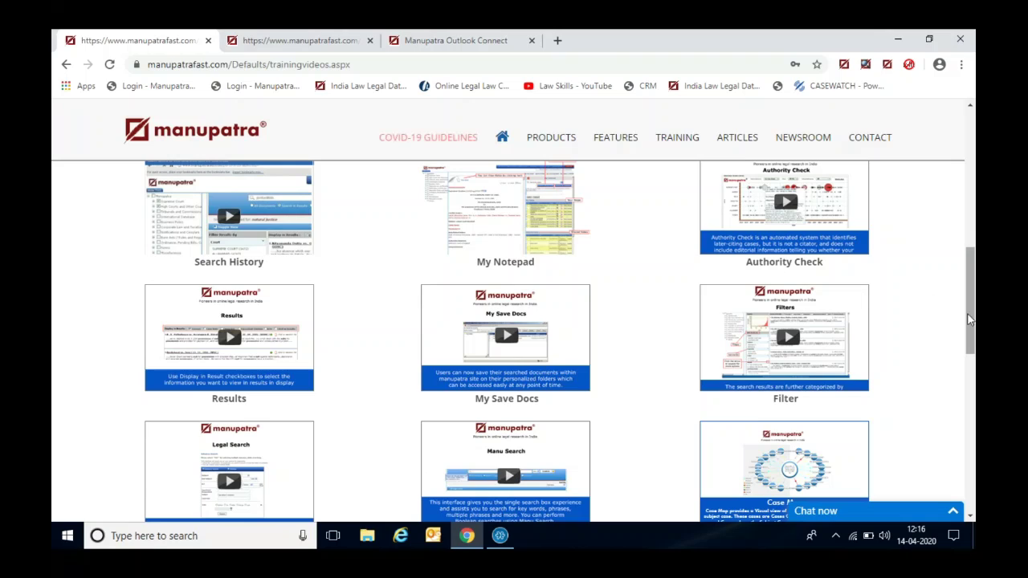
pyautogui.moveTo(967, 315); pyautogui.dragTo(966, 233)
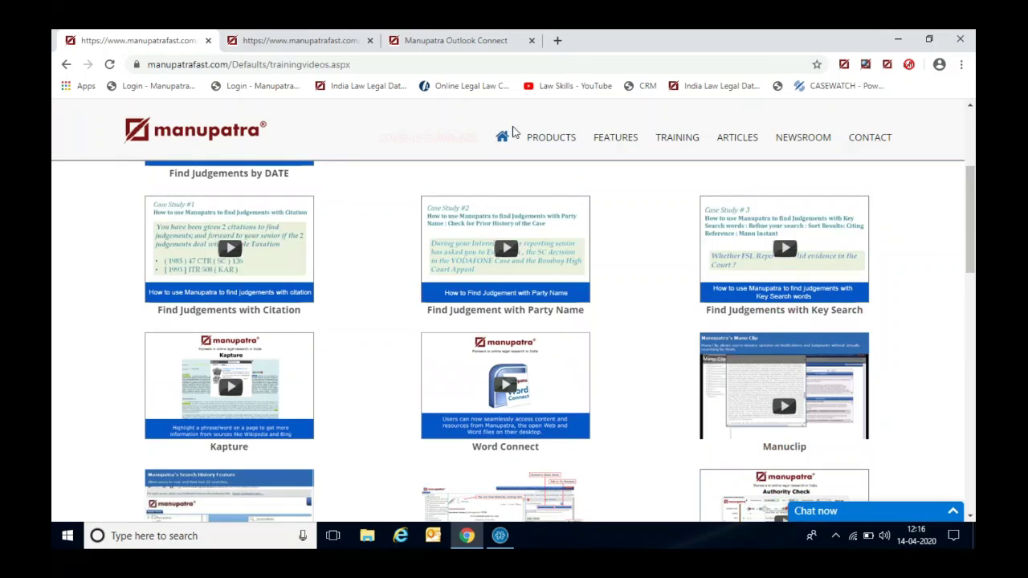
pyautogui.click(499, 139)
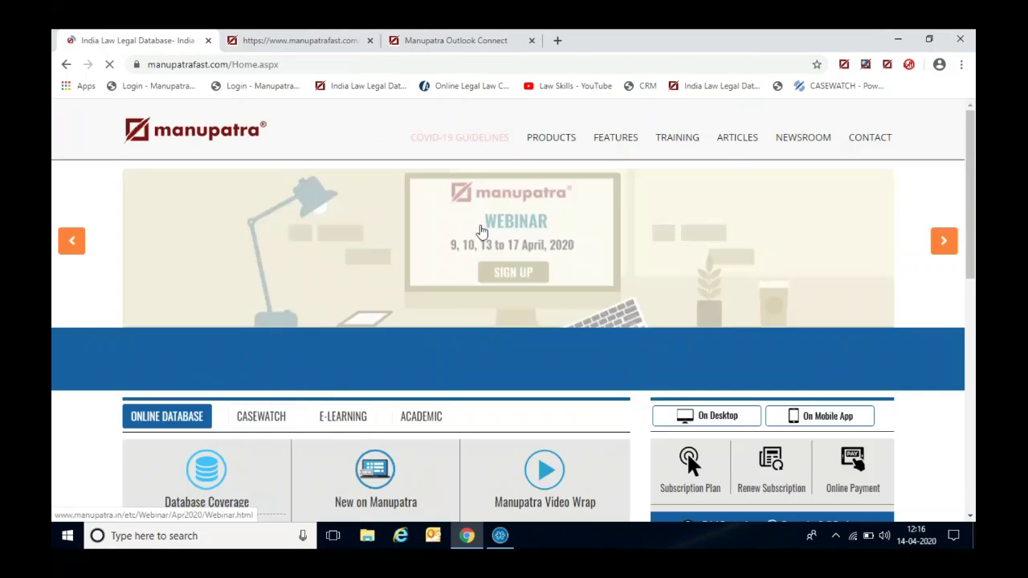
pyautogui.click(277, 360)
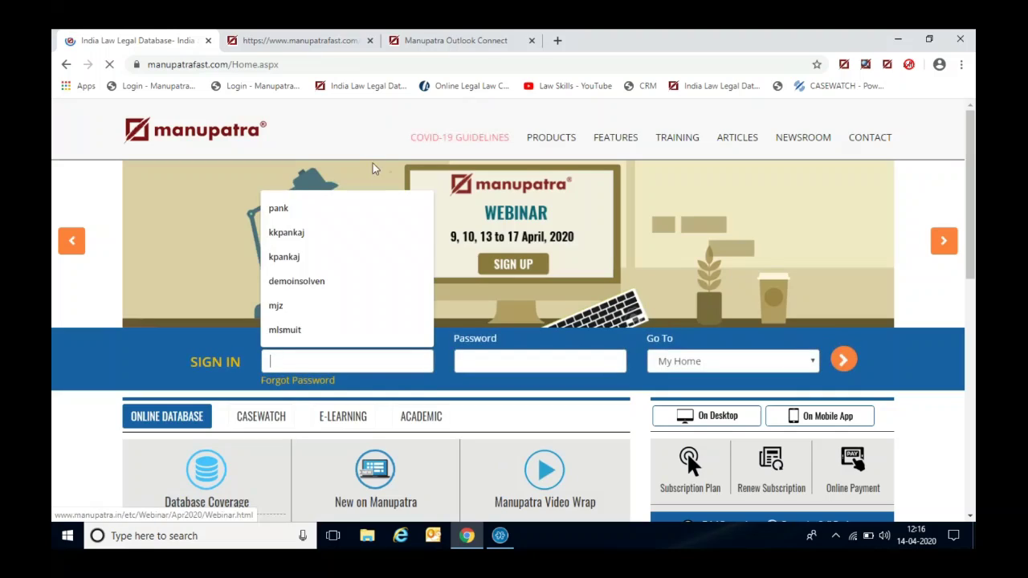
# - Sign in to Manupatra with the saved username and the account password
pyautogui.click(312, 233)
pyautogui.click(463, 359)
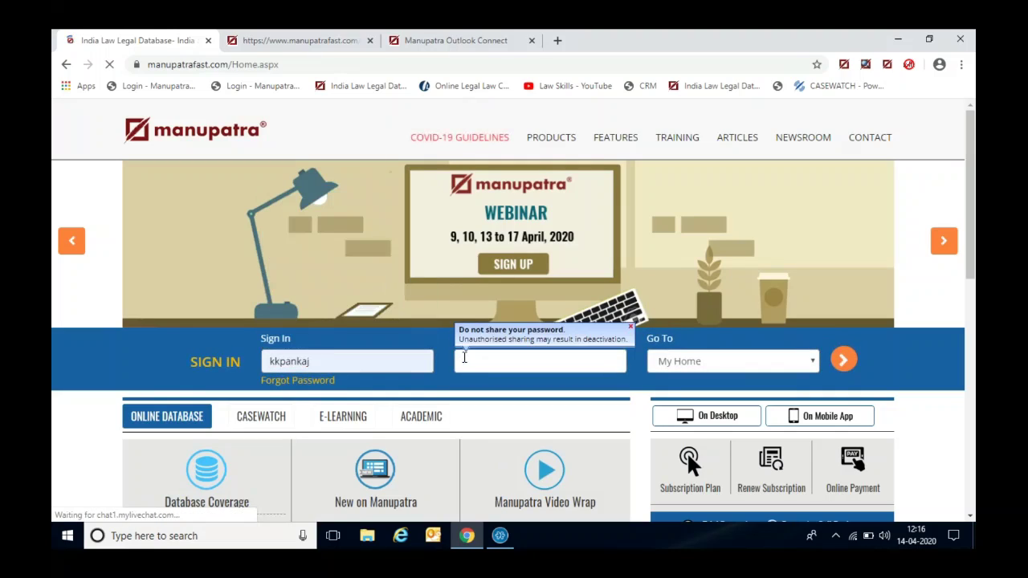
pyautogui.write('******')
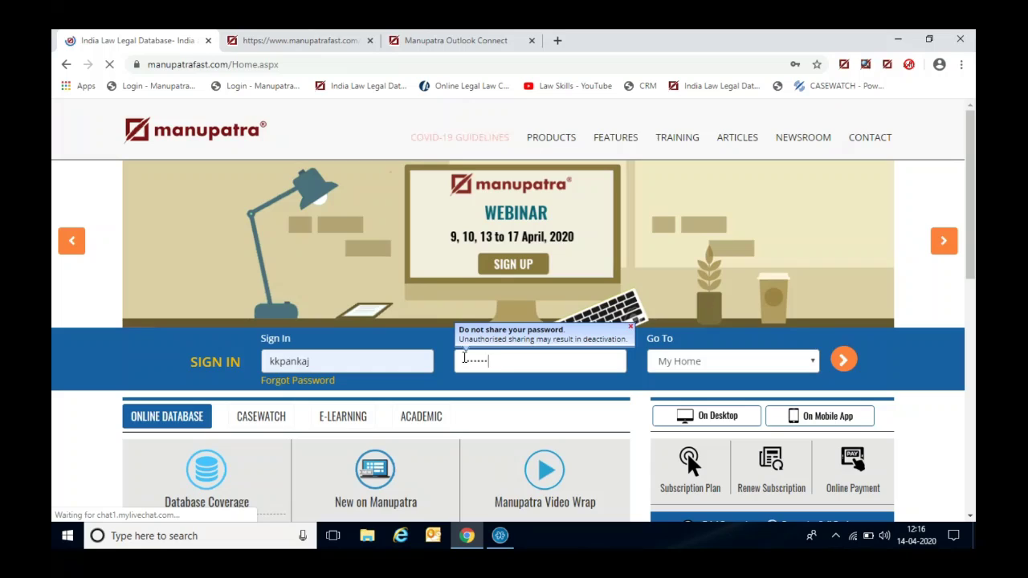
pyautogui.write('****')
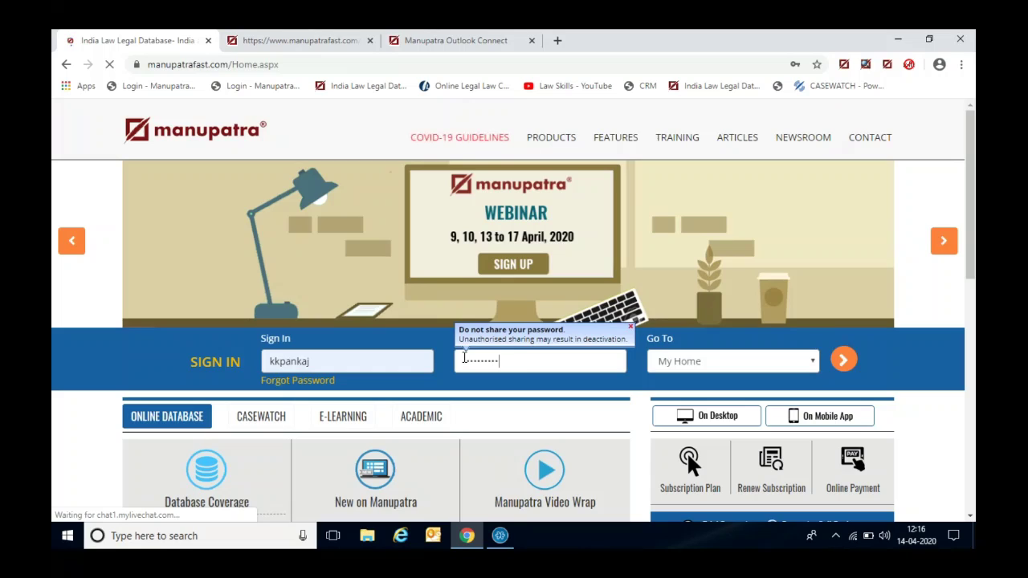
pyautogui.click(844, 366)
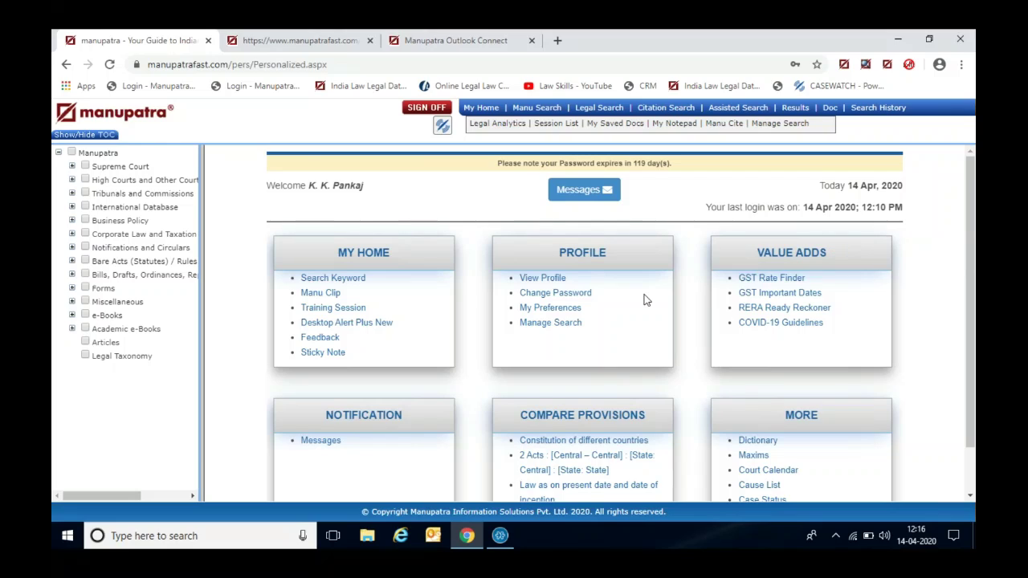
# - Enter 'appointment arbitraor' in Manu Search, fixing 'appintmen' with the spelling suggestion
pyautogui.click(543, 107)
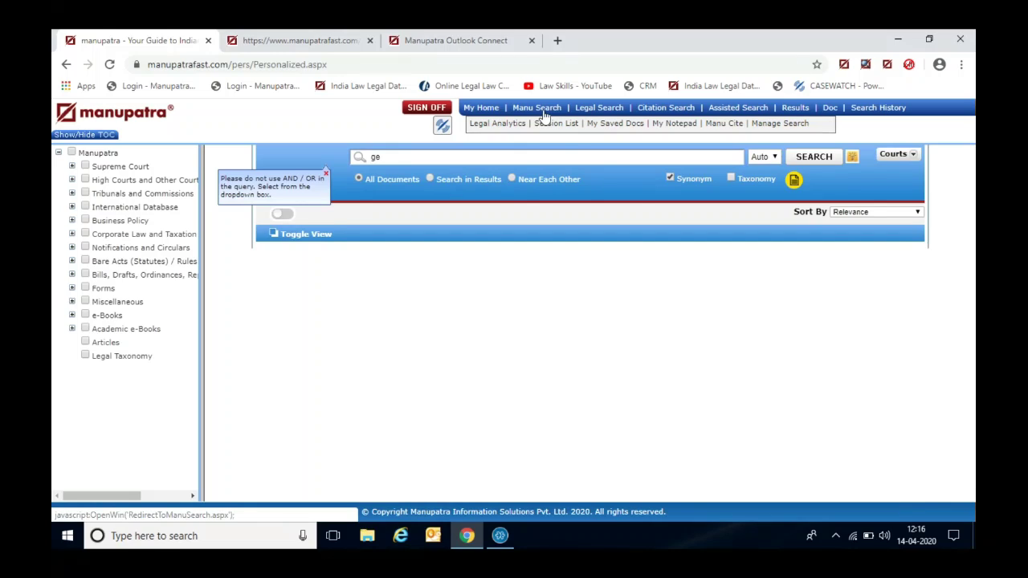
pyautogui.write('appintment')
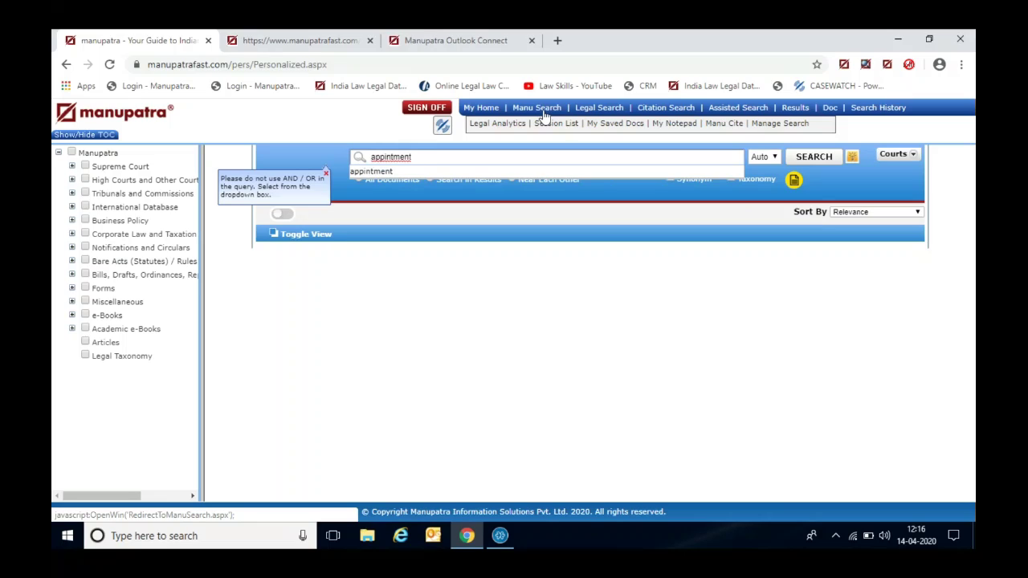
pyautogui.rightClick(395, 159)
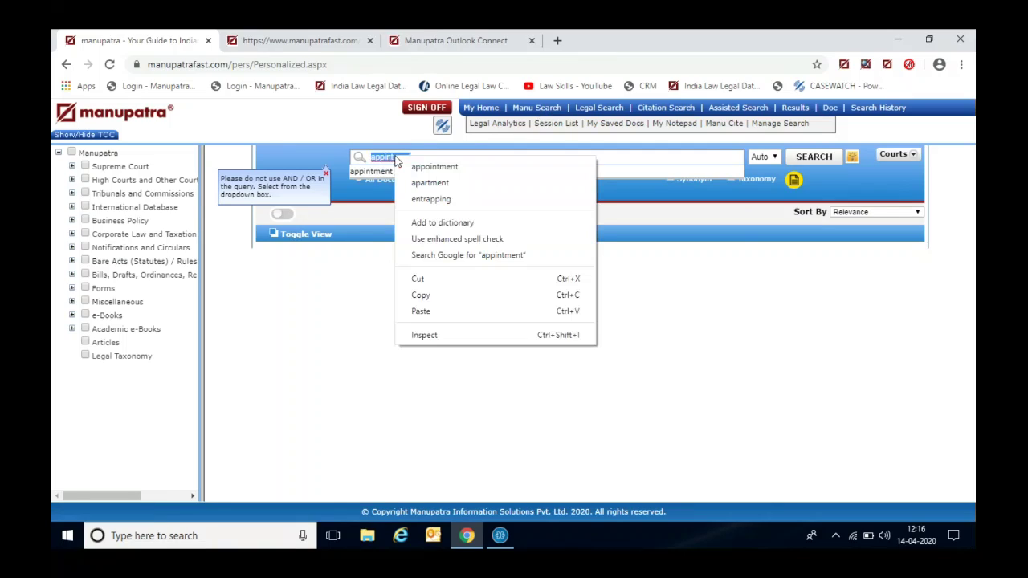
pyautogui.click(425, 166)
pyautogui.write('arb')
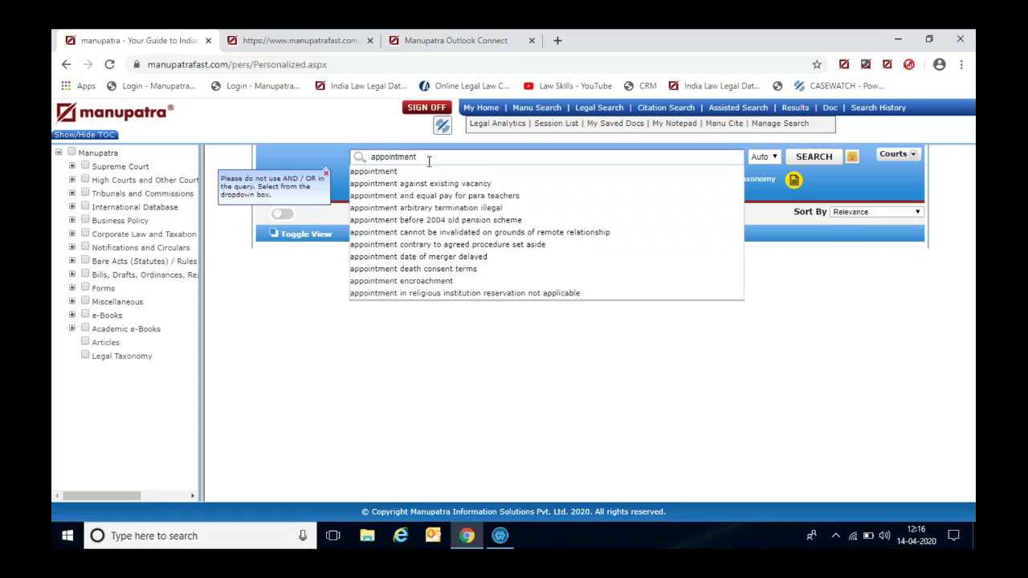
pyautogui.write('itra')
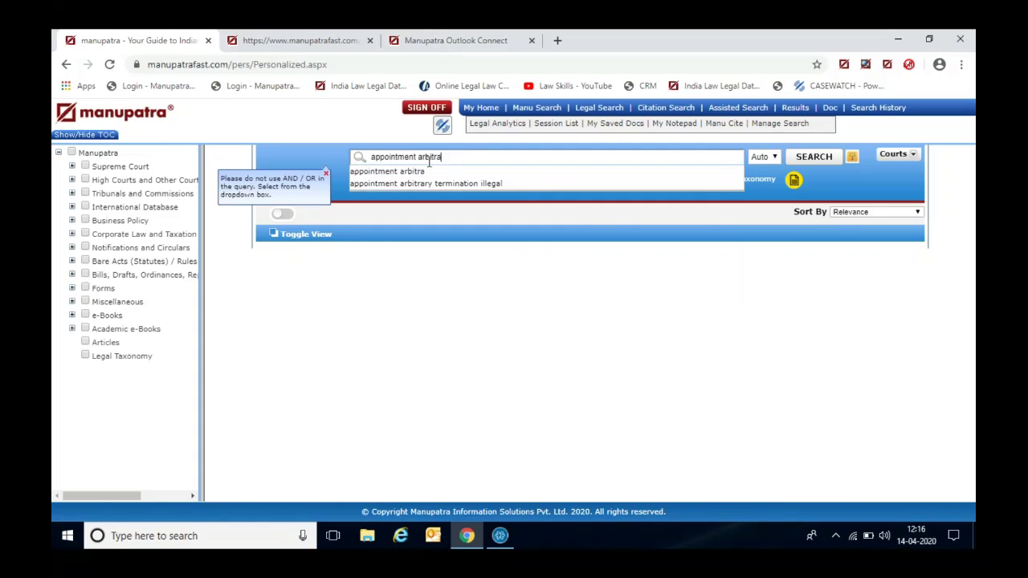
pyautogui.write('or')
pyautogui.click(457, 205)
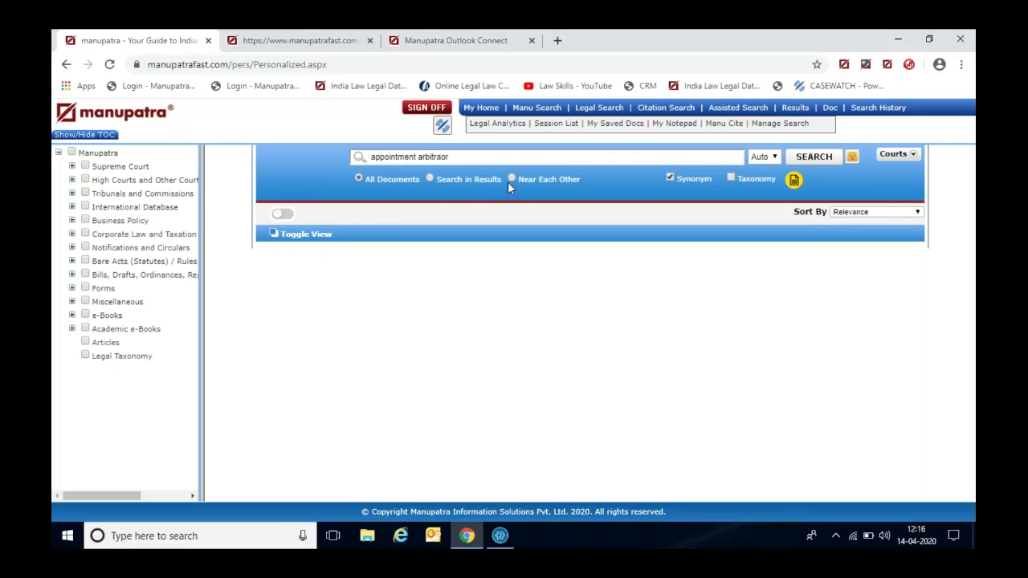
# - Run the search and open the first of the 4 matching documents
pyautogui.click(816, 162)
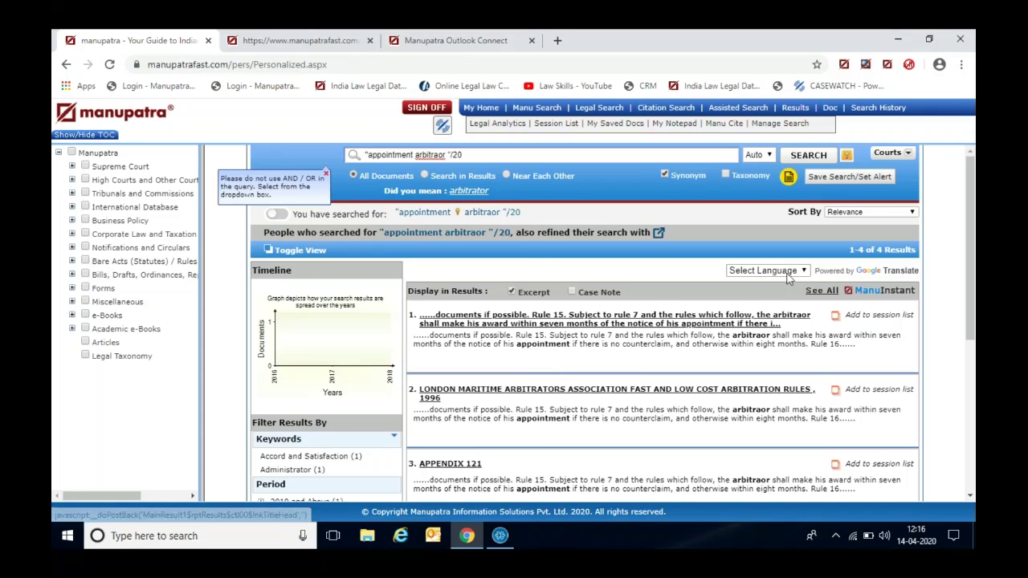
pyautogui.click(625, 323)
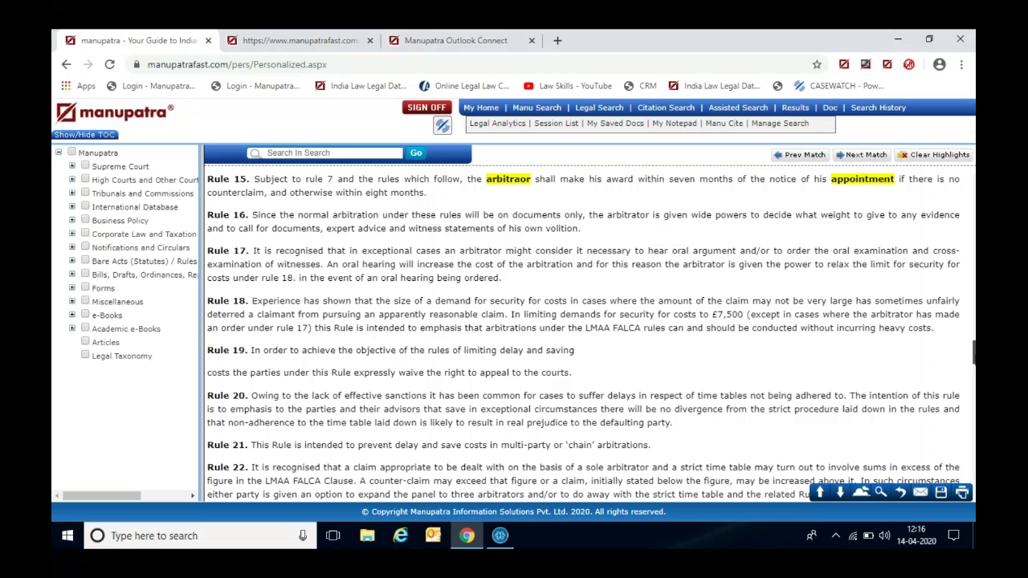
pyautogui.moveTo(975, 321); pyautogui.dragTo(974, 191)
# - Enter the corrected query 'appointment arbitrator' in a fresh Manu Search form
pyautogui.click(924, 233)
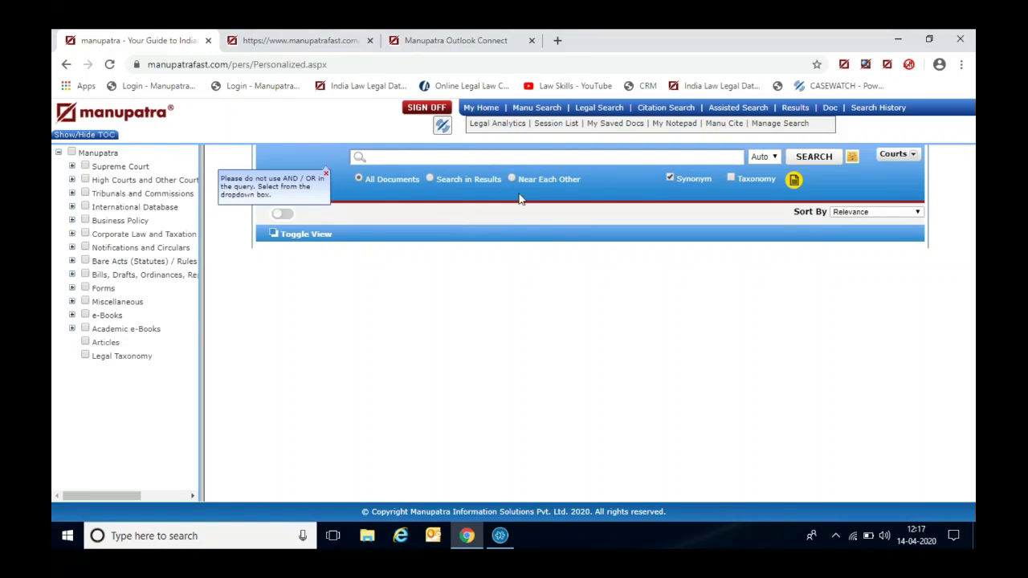
pyautogui.write('appointment')
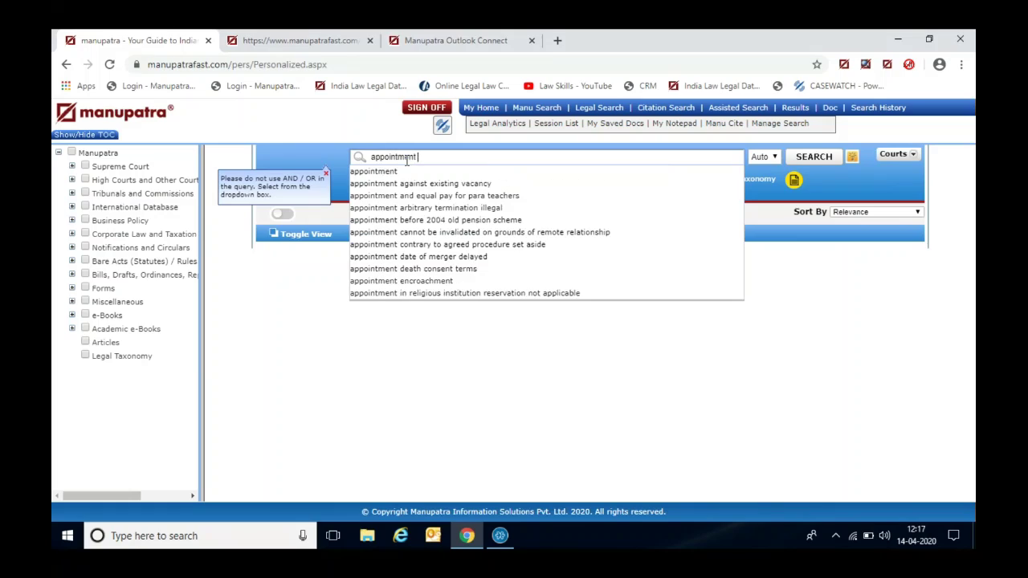
pyautogui.write(' arbit')
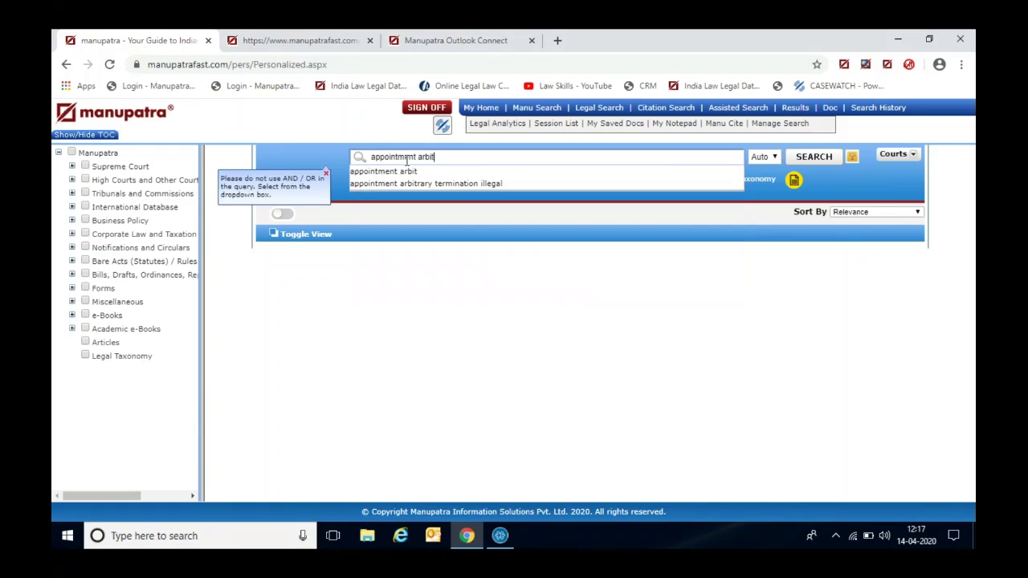
pyautogui.write('raotr')
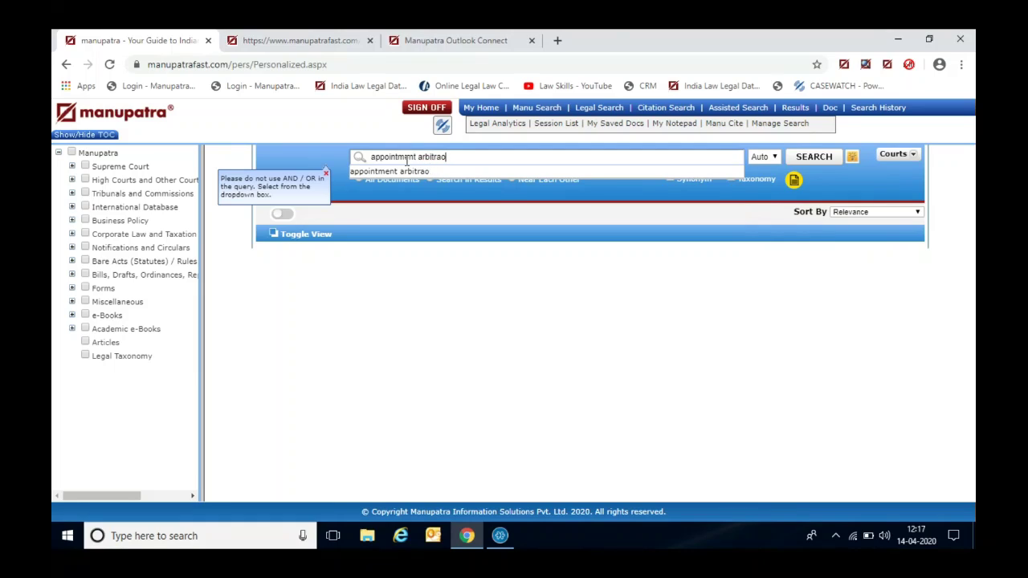
pyautogui.press('BackSpace')
pyautogui.press('BackSpace')
pyautogui.write('ator')
pyautogui.click(397, 171)
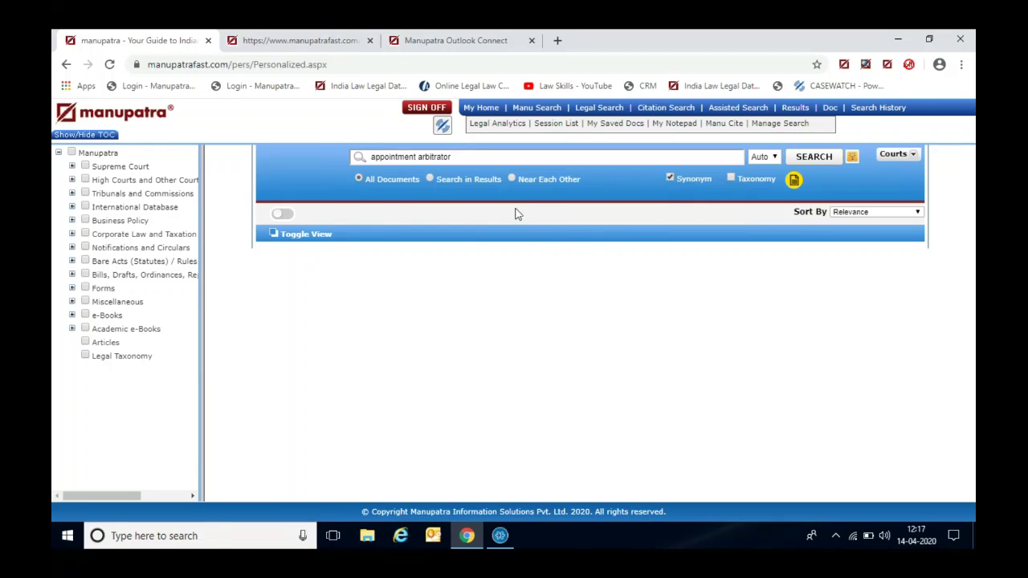
# - Search with Near Each Other and filter to the 634 Supreme Court of India judgments
pyautogui.click(511, 178)
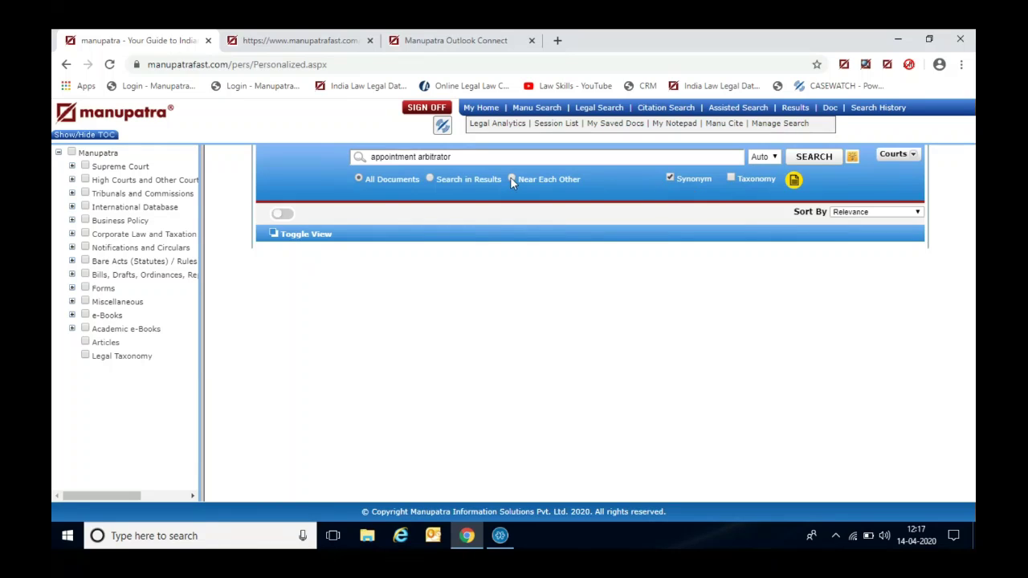
pyautogui.click(832, 164)
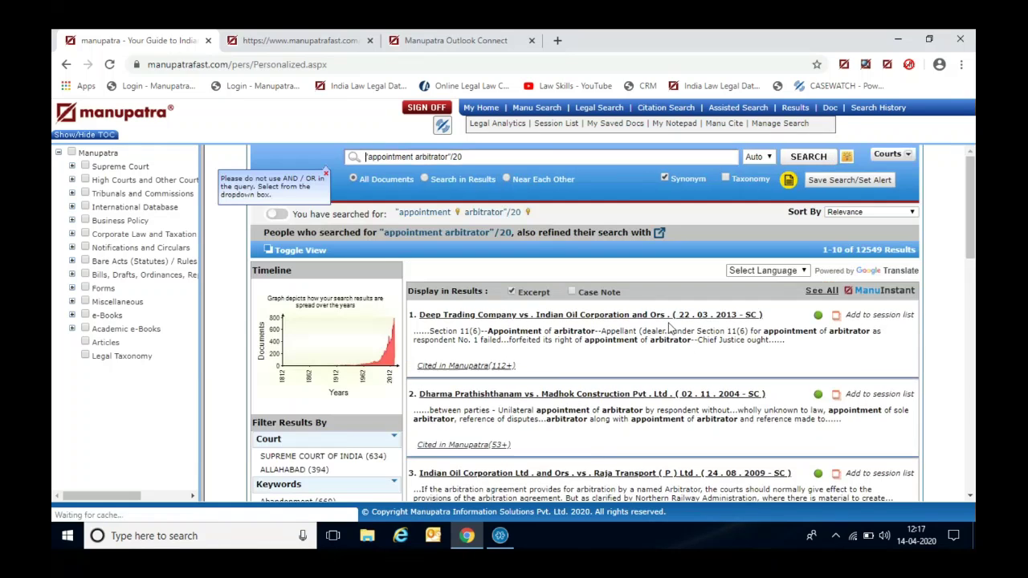
pyautogui.click(364, 456)
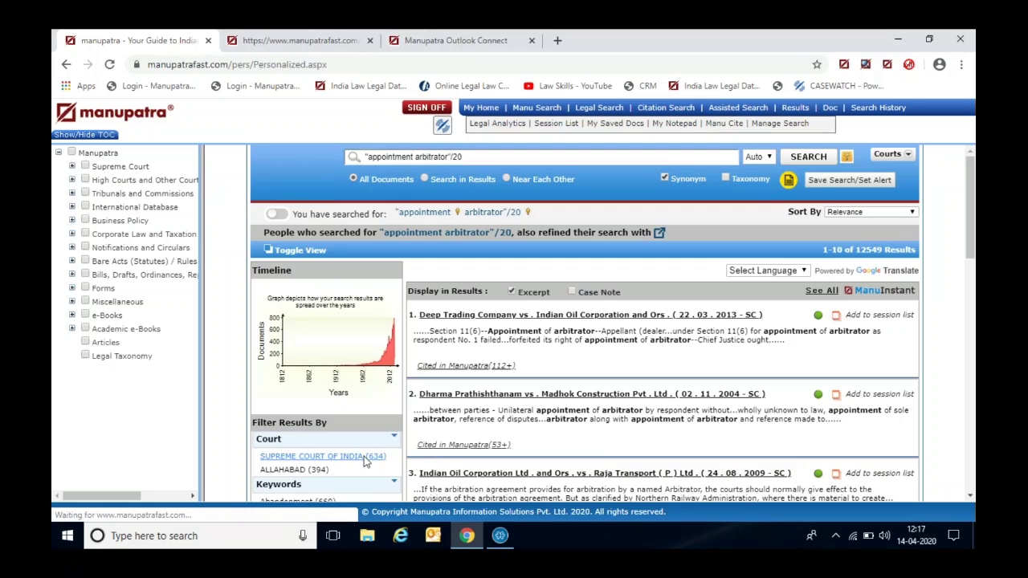
# - Open and scroll the Deep Trading Company judgment MANU/SC/0275/2013, then show its sticky notes
pyautogui.click(550, 325)
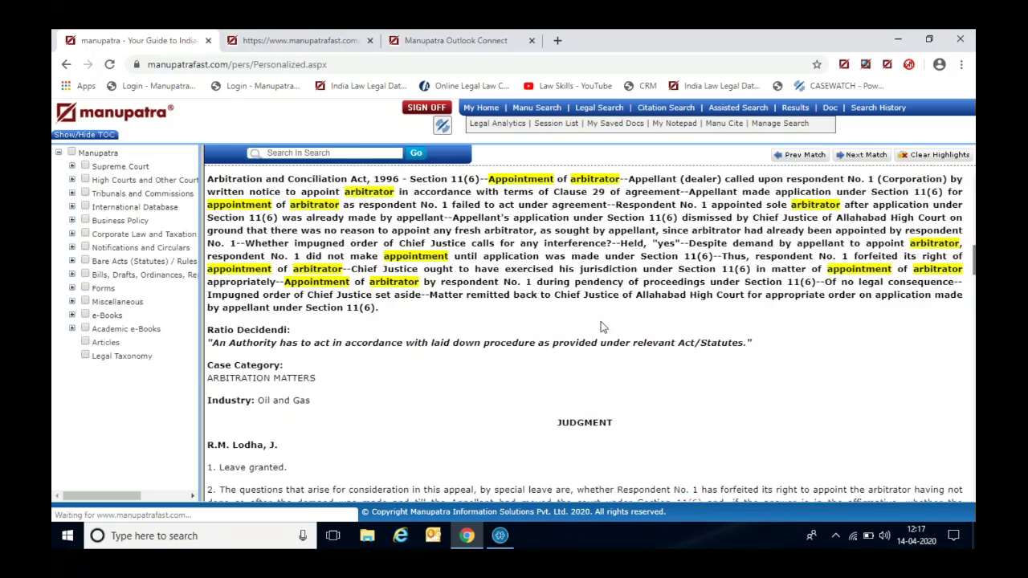
pyautogui.moveTo(973, 265); pyautogui.dragTo(974, 172)
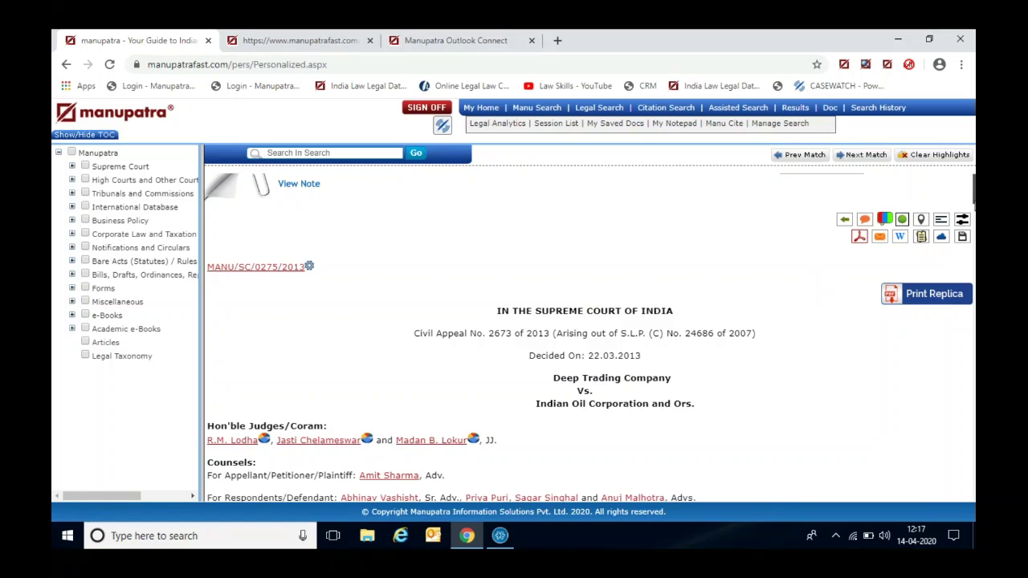
pyautogui.moveTo(973, 185)
pyautogui.mouseDown()
pyautogui.moveTo(974, 239)
pyautogui.moveTo(974, 185)
pyautogui.mouseUp()
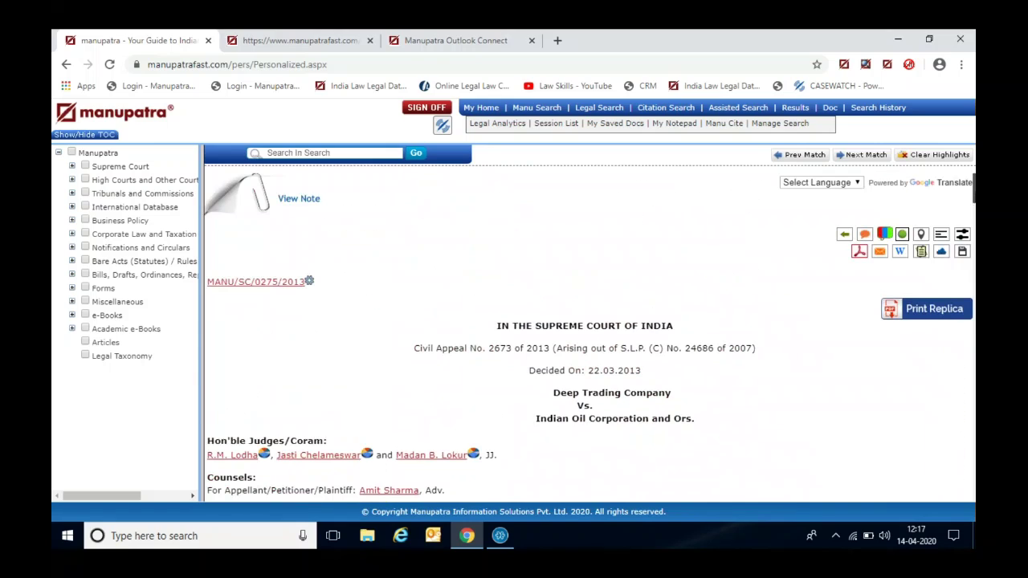
pyautogui.click(924, 250)
# - Choose light cyan in the Sticky Note toolbar and highlight paragraph 9 of the judgment
pyautogui.click(954, 195)
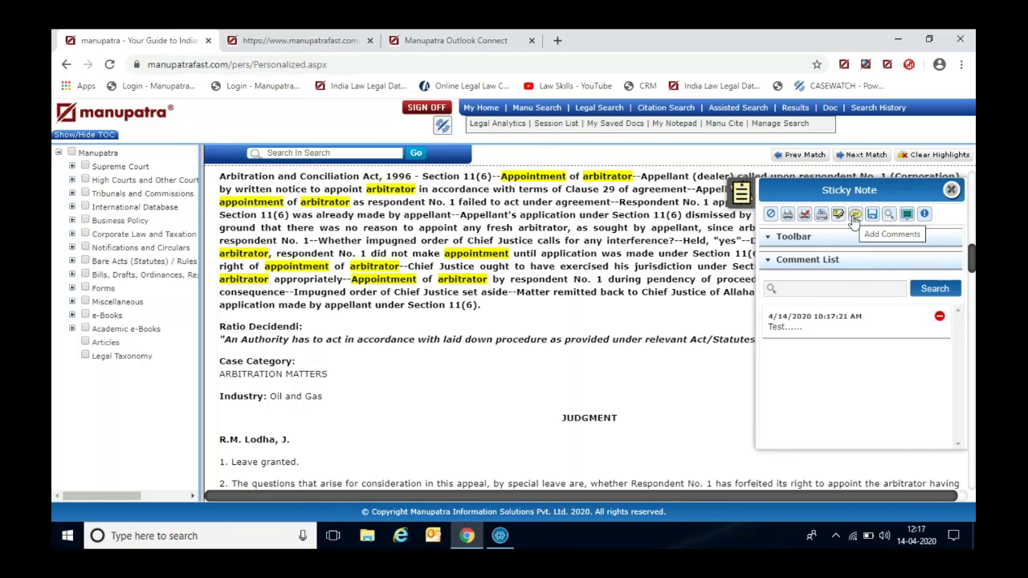
pyautogui.moveTo(973, 263); pyautogui.dragTo(969, 310)
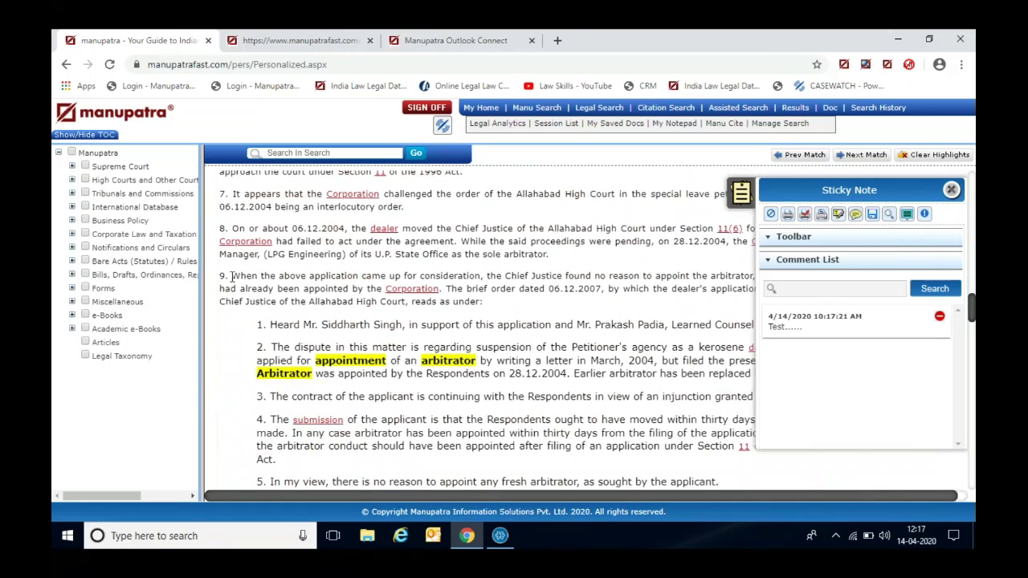
pyautogui.click(848, 240)
pyautogui.click(861, 261)
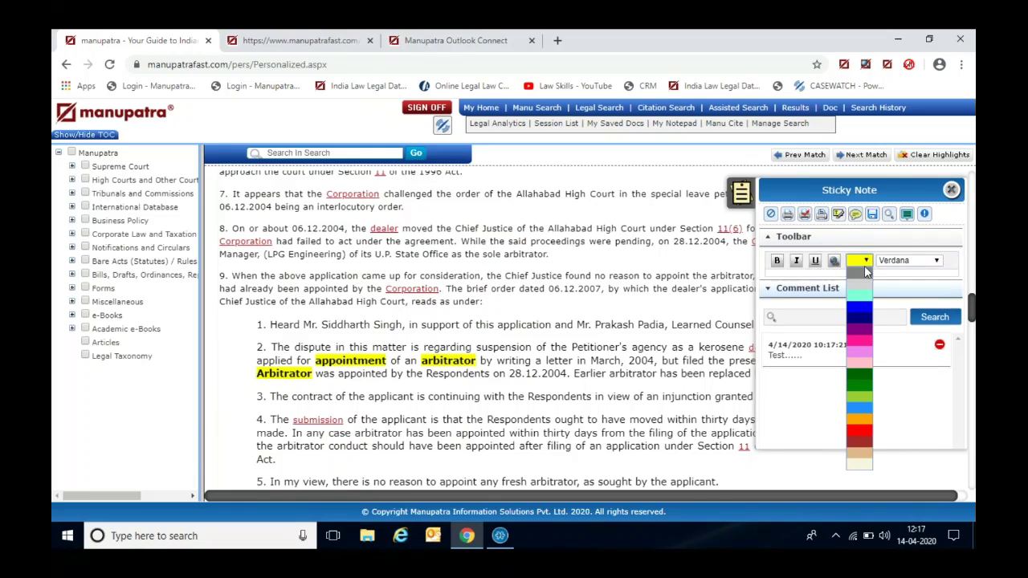
pyautogui.click(860, 296)
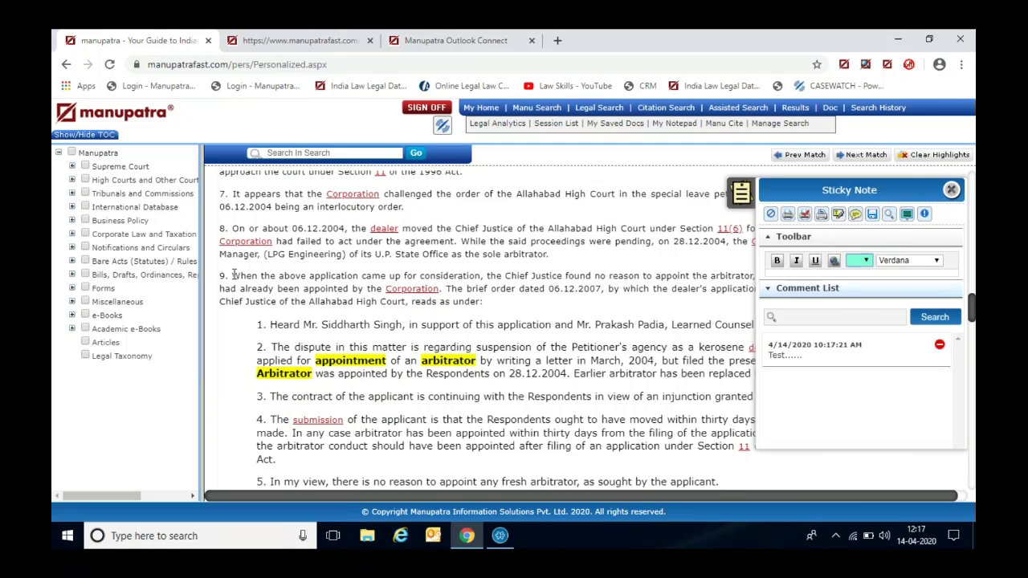
pyautogui.moveTo(232, 276); pyautogui.dragTo(488, 306)
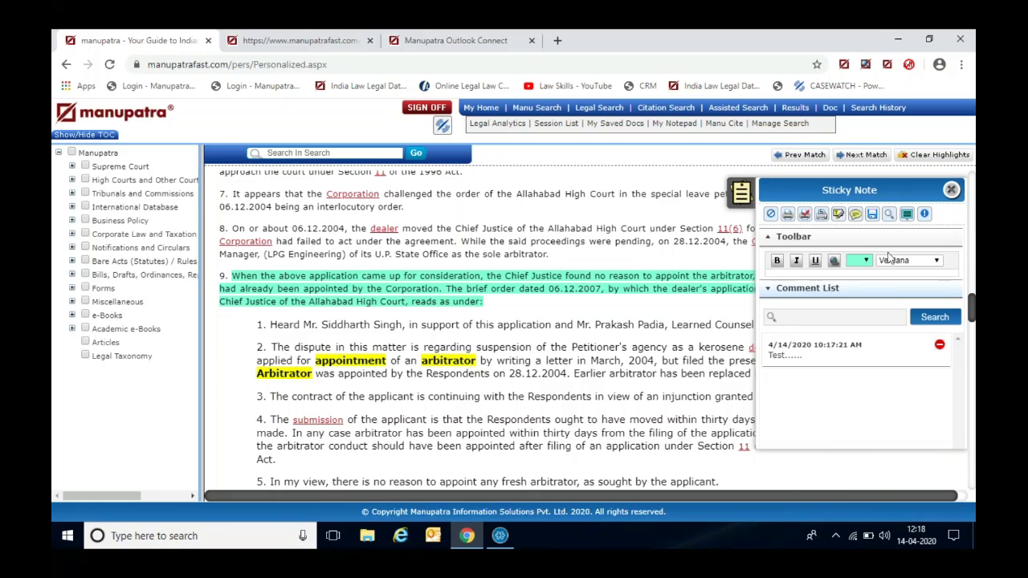
# - Save paragraph 9's note titled 'demo' under ARBITRATION, then close the Sticky Note panel
pyautogui.click(230, 281)
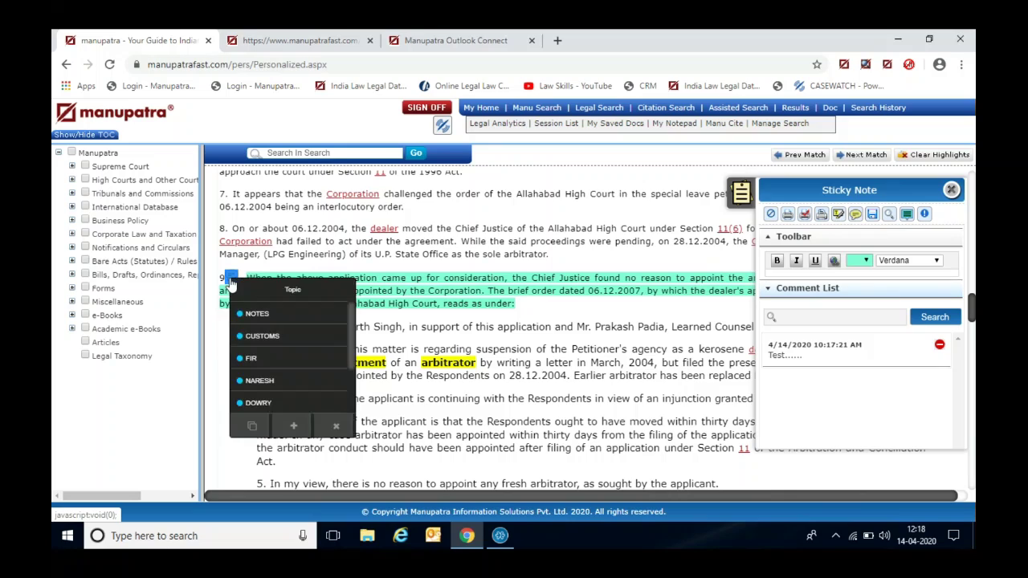
pyautogui.scroll(-3, 351, 361)
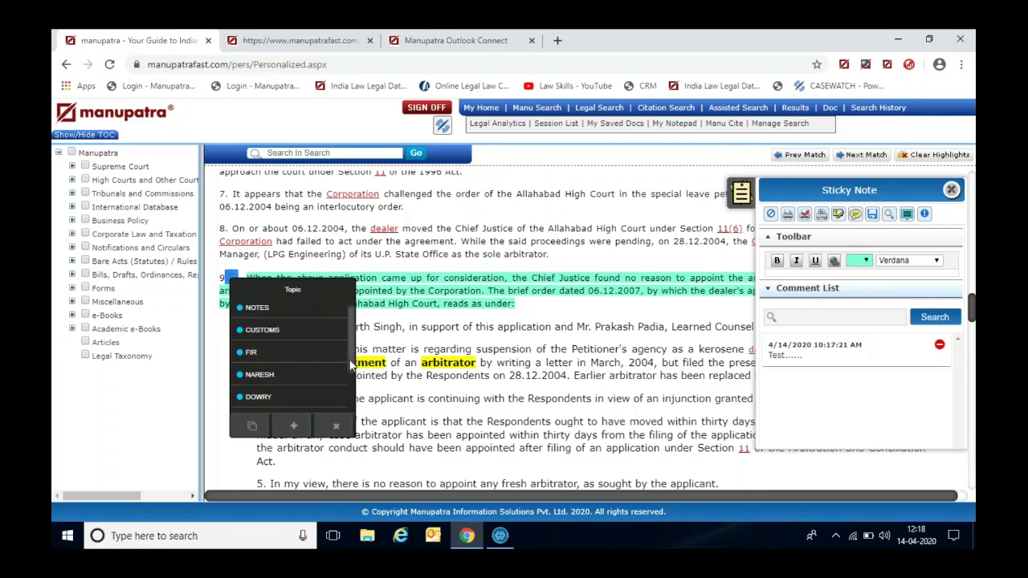
pyautogui.click(295, 430)
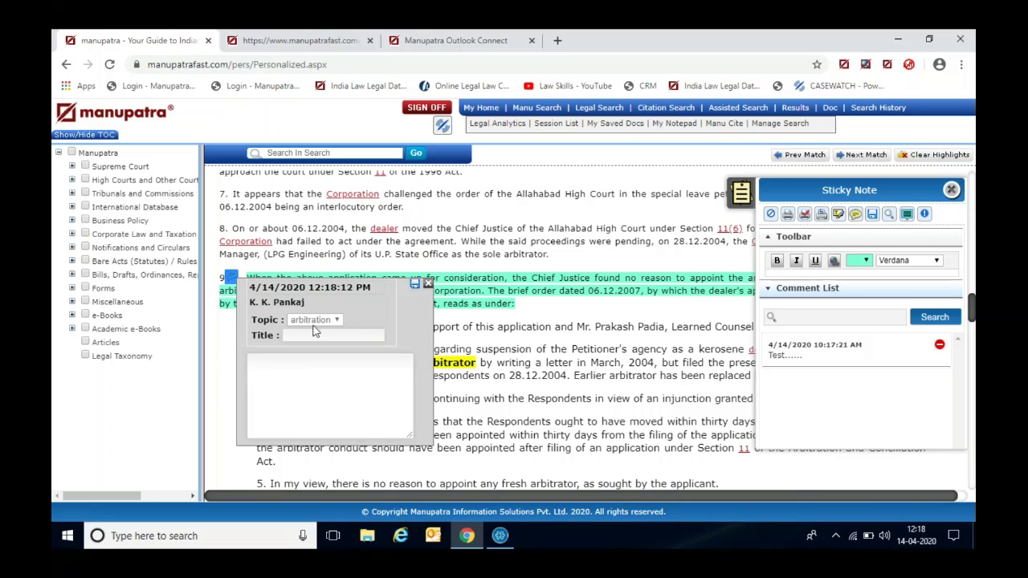
pyautogui.click(308, 336)
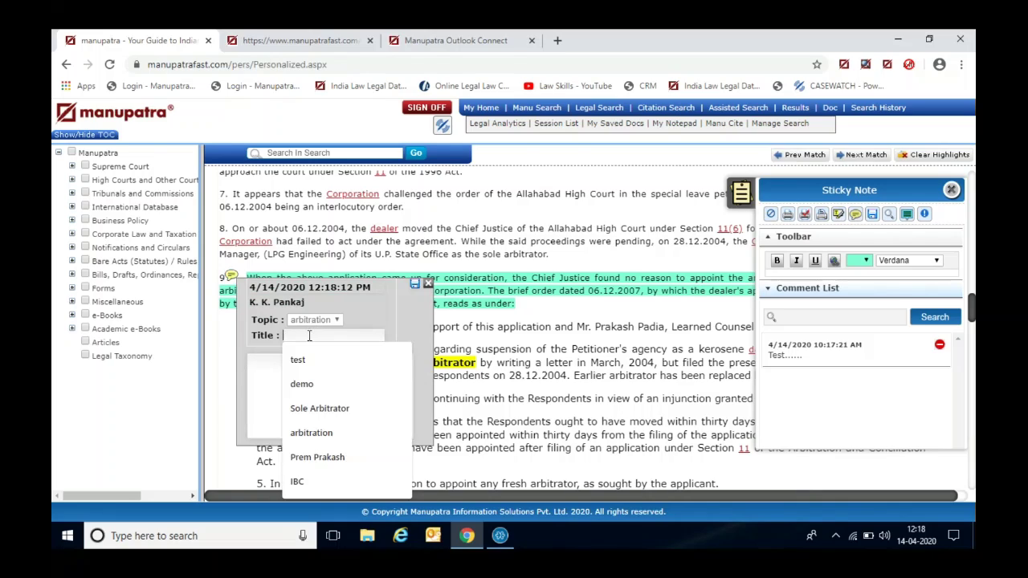
pyautogui.write('de')
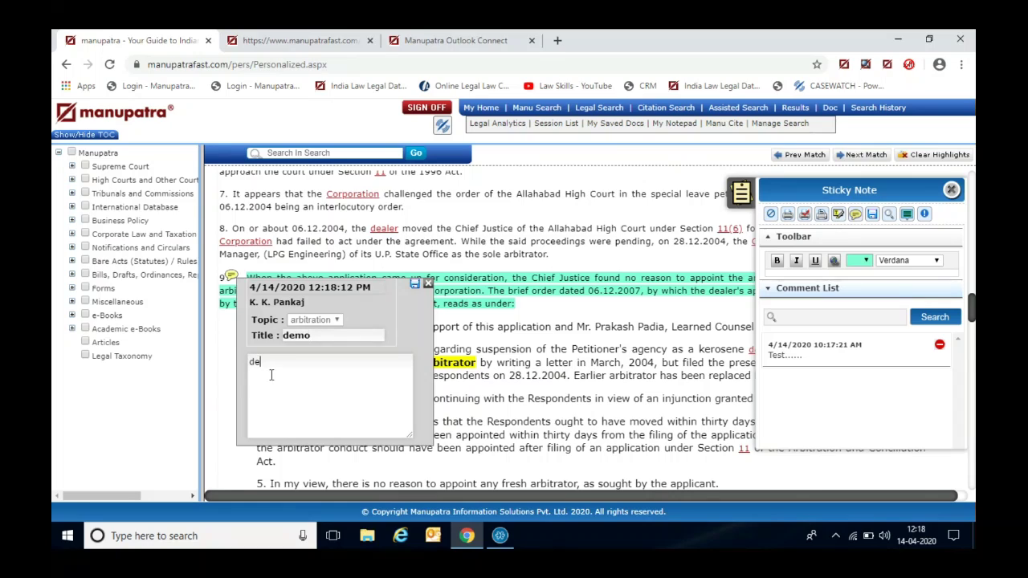
pyautogui.write('momo')
pyautogui.click(415, 286)
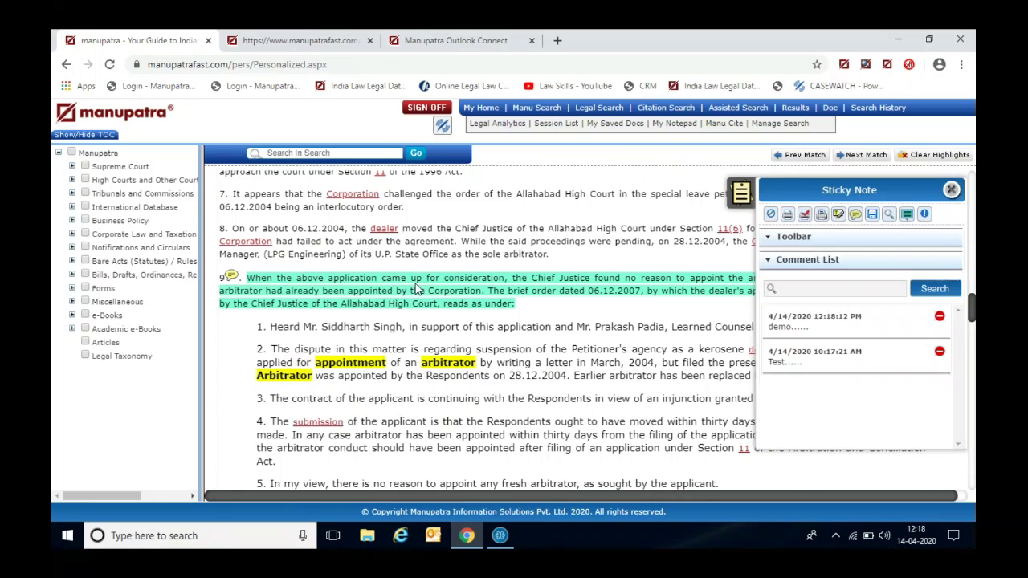
pyautogui.click(951, 190)
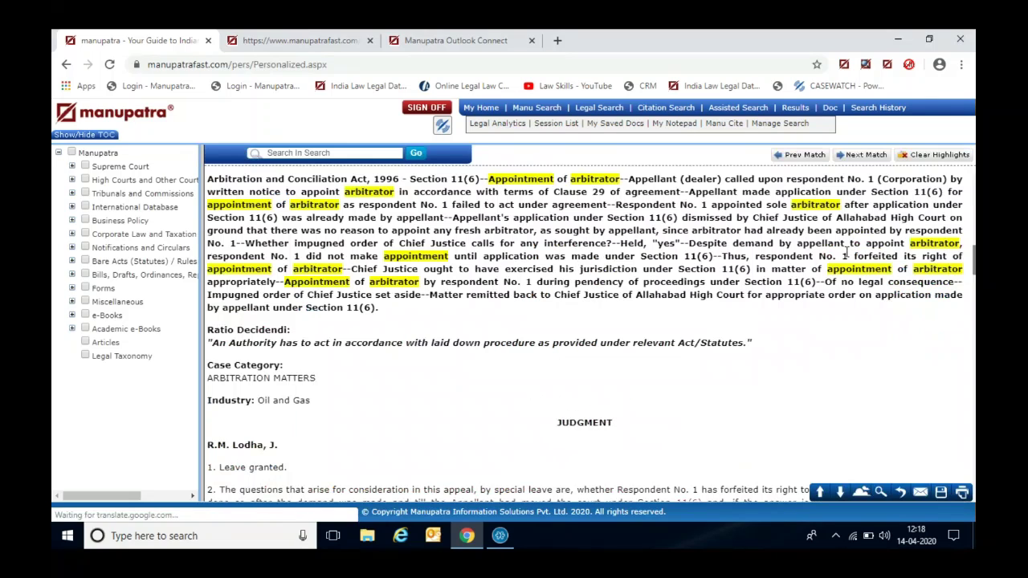
# - Return to the search results and open the Datar Switchgears Ltd. vs. Tata Finance Ltd. judgment
pyautogui.moveTo(974, 266); pyautogui.dragTo(974, 183)
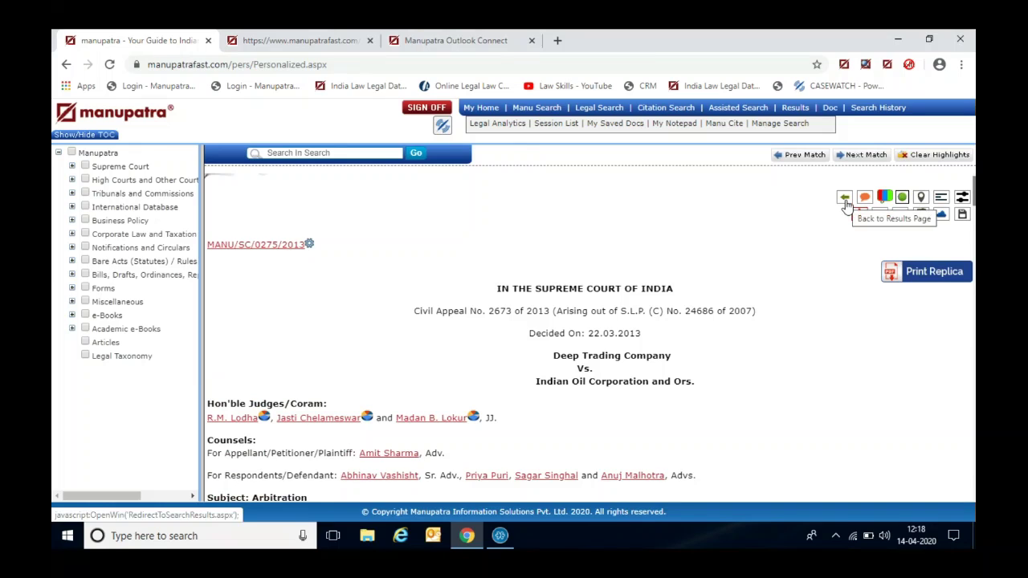
pyautogui.click(845, 199)
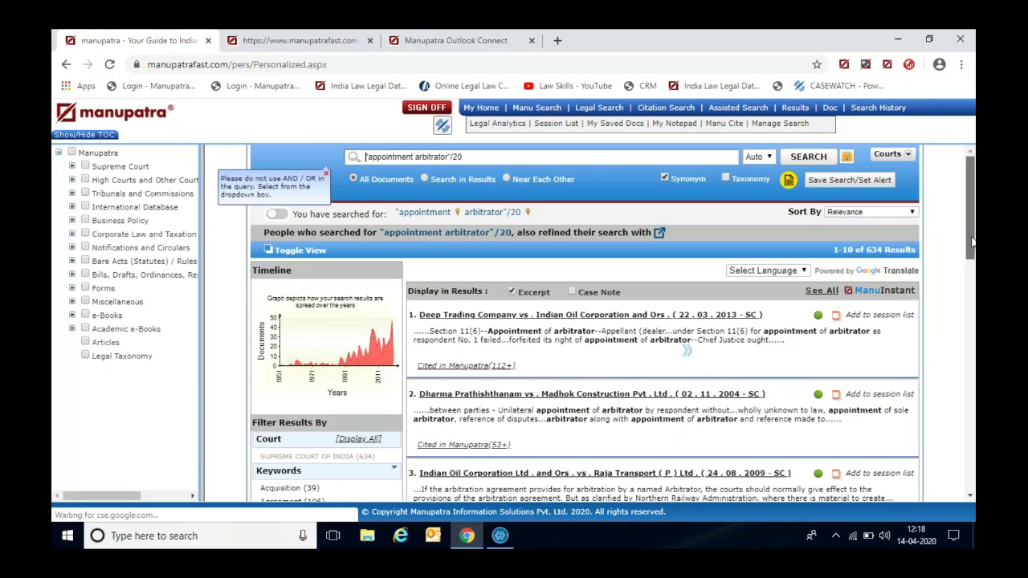
pyautogui.click(969, 347)
pyautogui.click(666, 374)
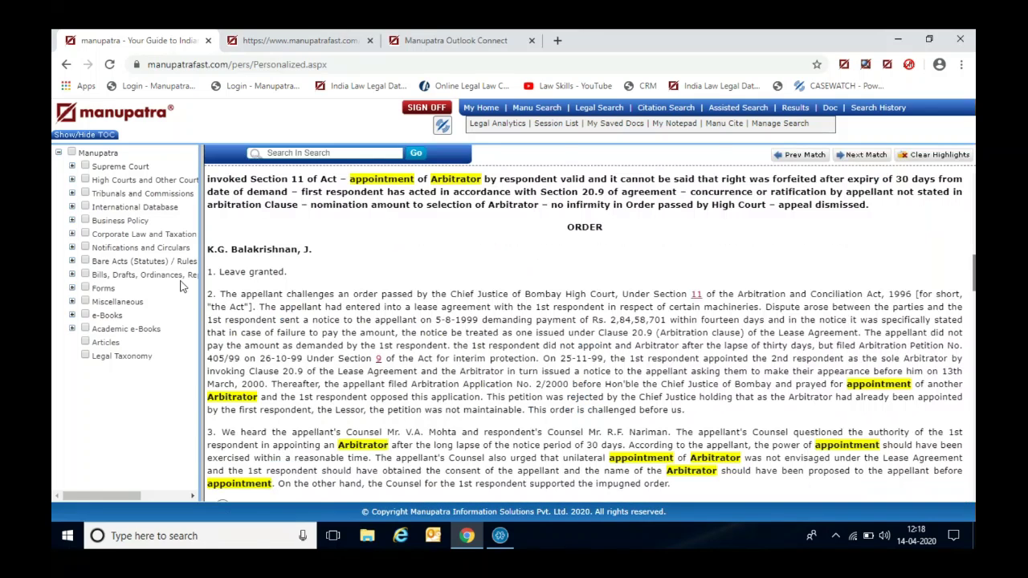
# - Select paragraph 2 and bring up the Sticky Note panel with its comment list
pyautogui.moveTo(219, 294); pyautogui.dragTo(696, 420)
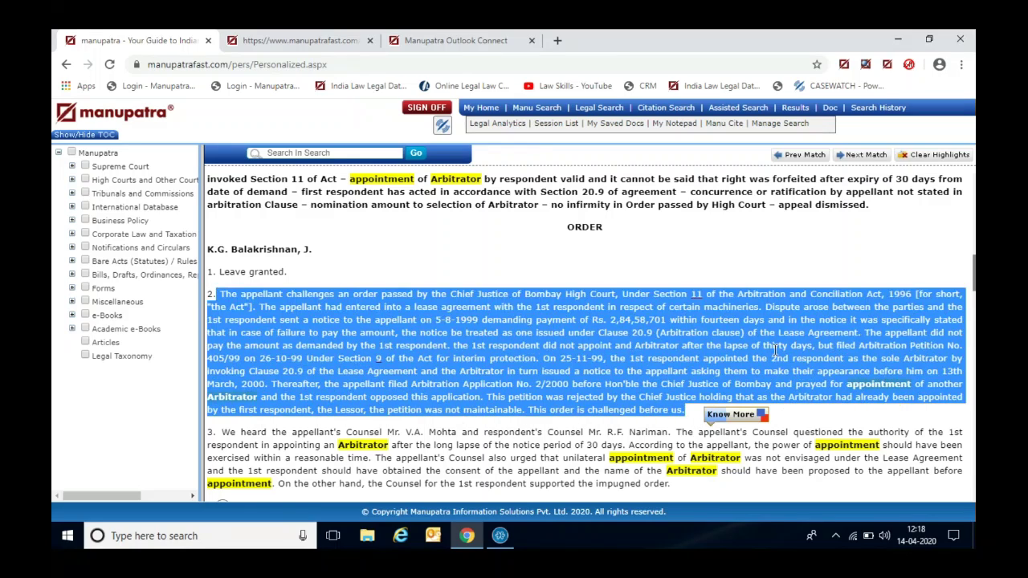
pyautogui.scroll(15, 585, 337)
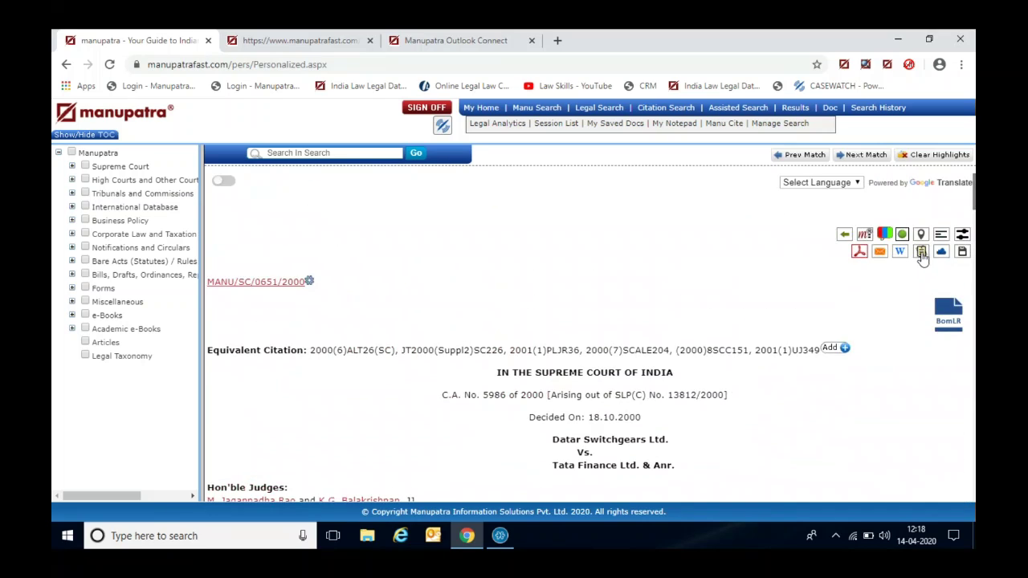
pyautogui.click(921, 252)
pyautogui.click(952, 201)
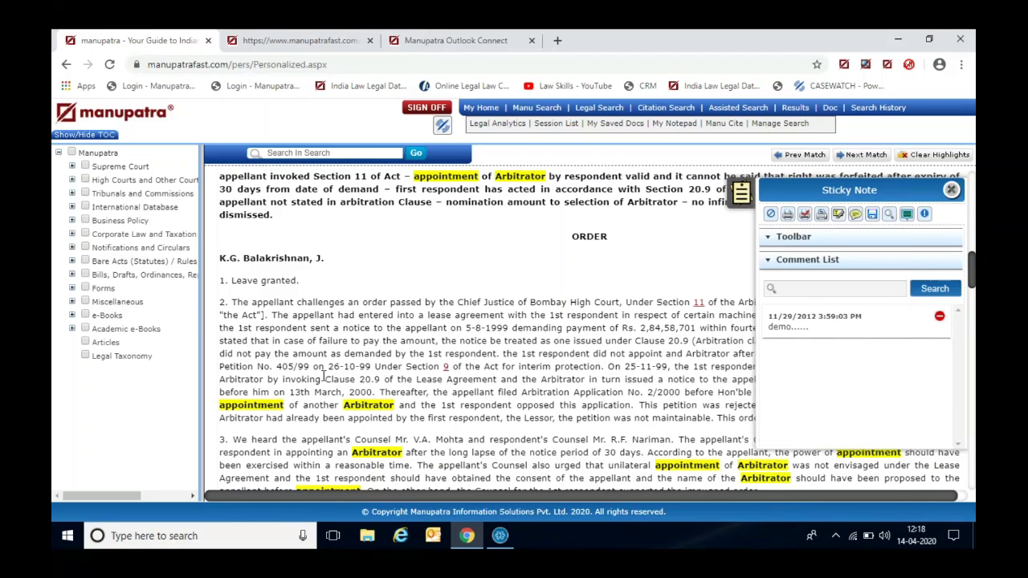
# - Highlight paragraph 2 in light cyan and attach a note marker to it
pyautogui.click(848, 238)
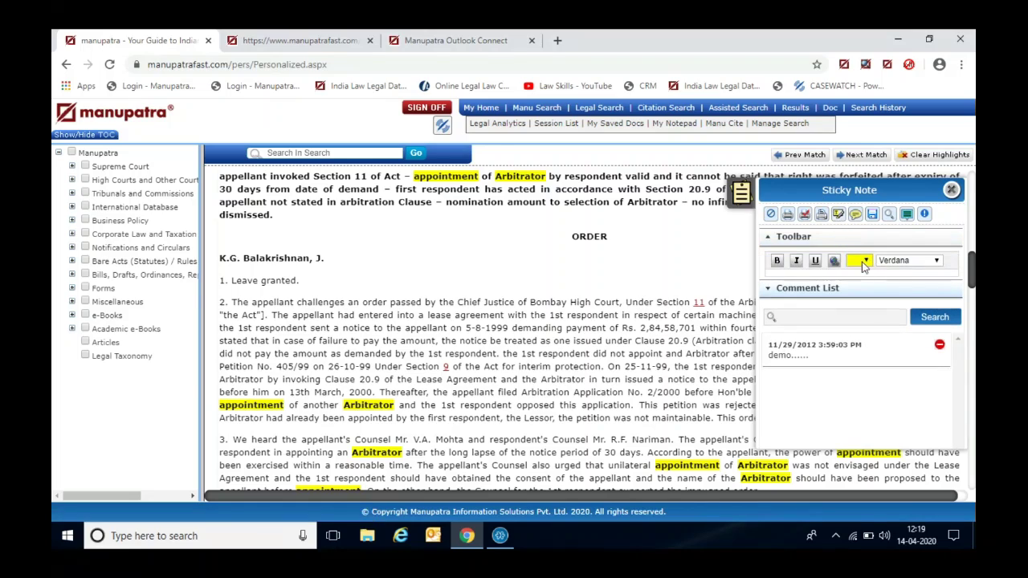
pyautogui.click(865, 261)
pyautogui.click(865, 296)
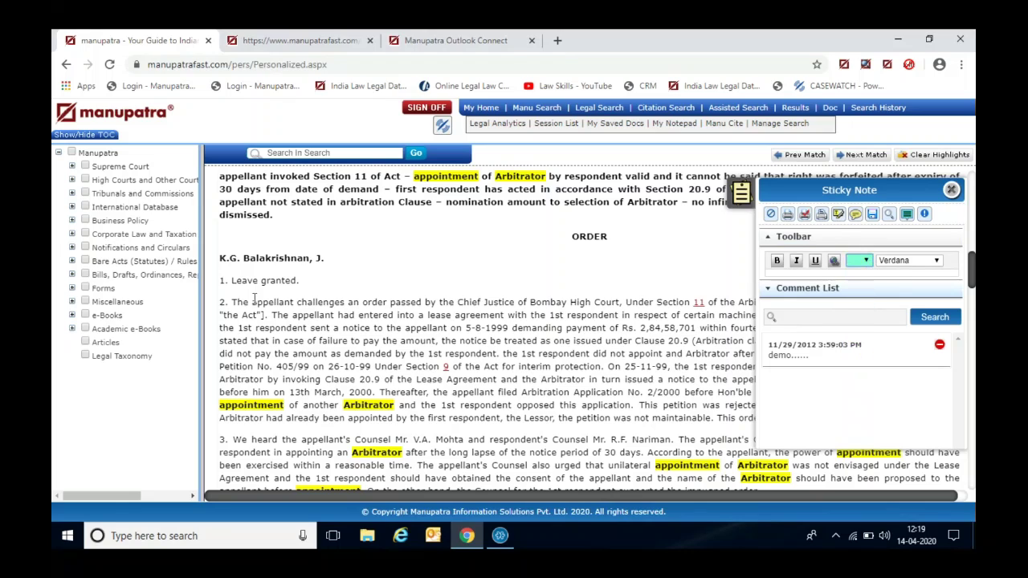
pyautogui.moveTo(232, 302); pyautogui.dragTo(560, 419)
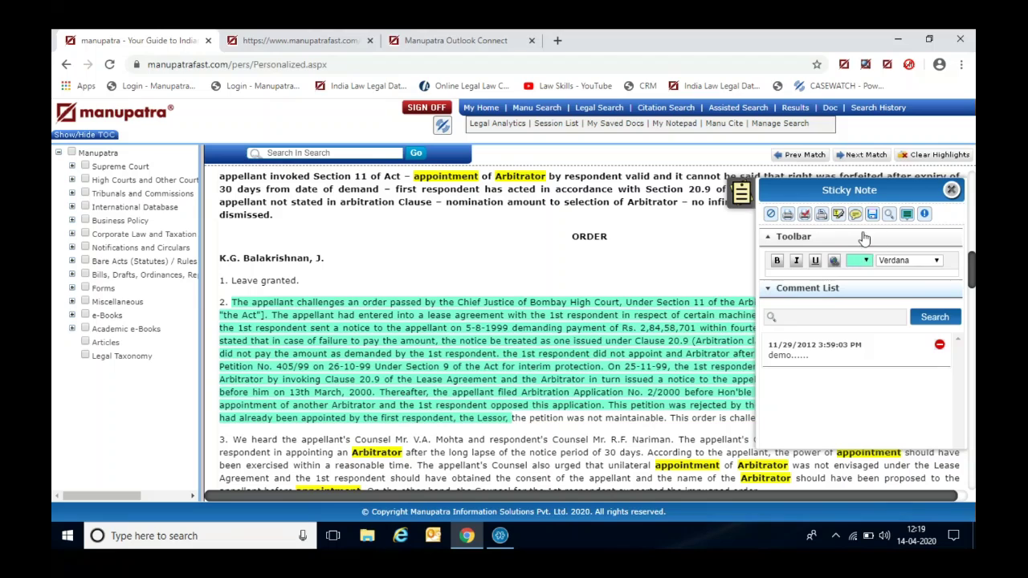
pyautogui.click(228, 302)
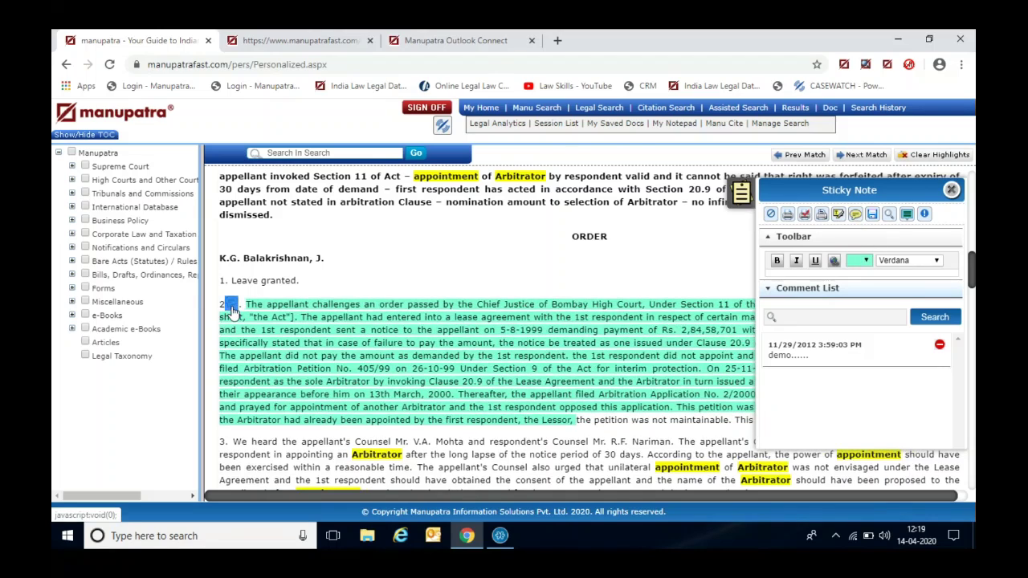
# - Save the note under ARBITRATION, titled 'Demo', comment 'this is draft', then close the panel
pyautogui.scroll(-1, 356, 401)
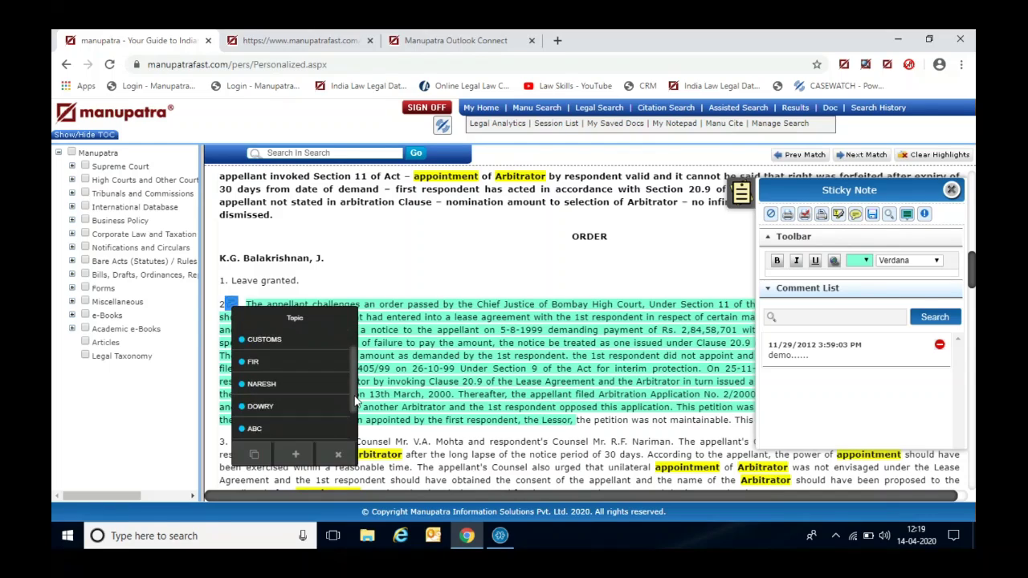
pyautogui.scroll(-2, 356, 402)
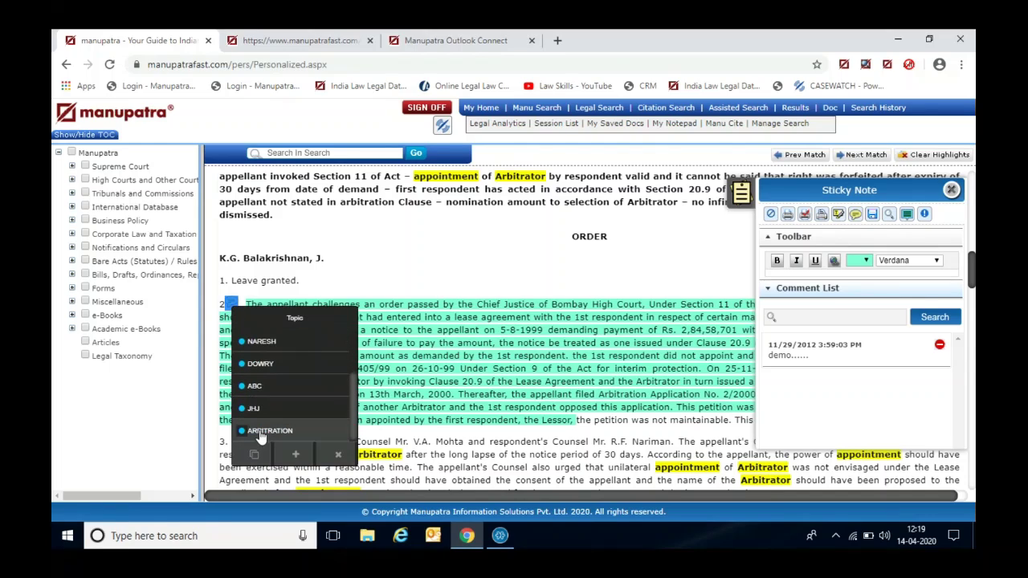
pyautogui.click(259, 431)
pyautogui.click(310, 364)
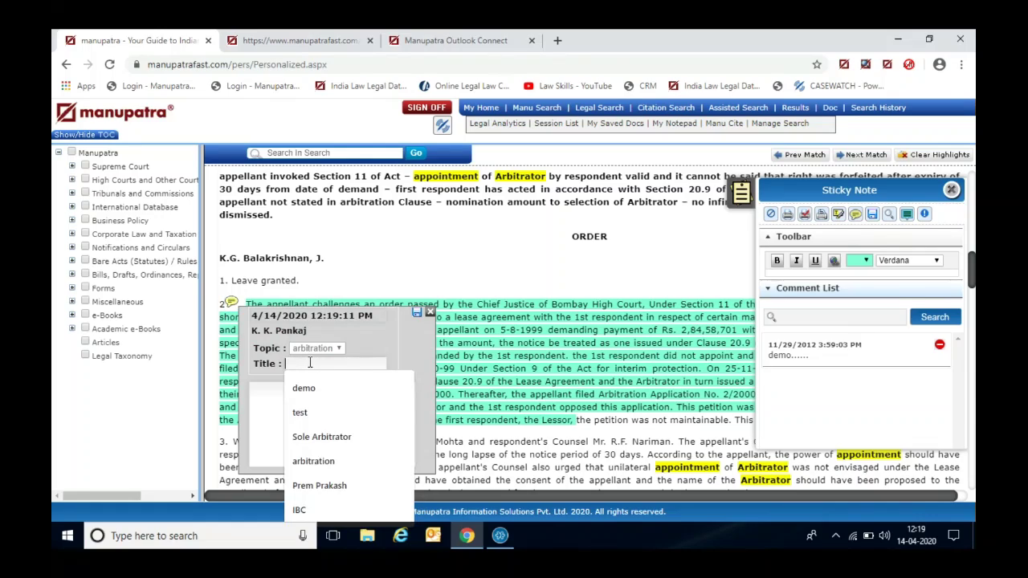
pyautogui.write('Dem')
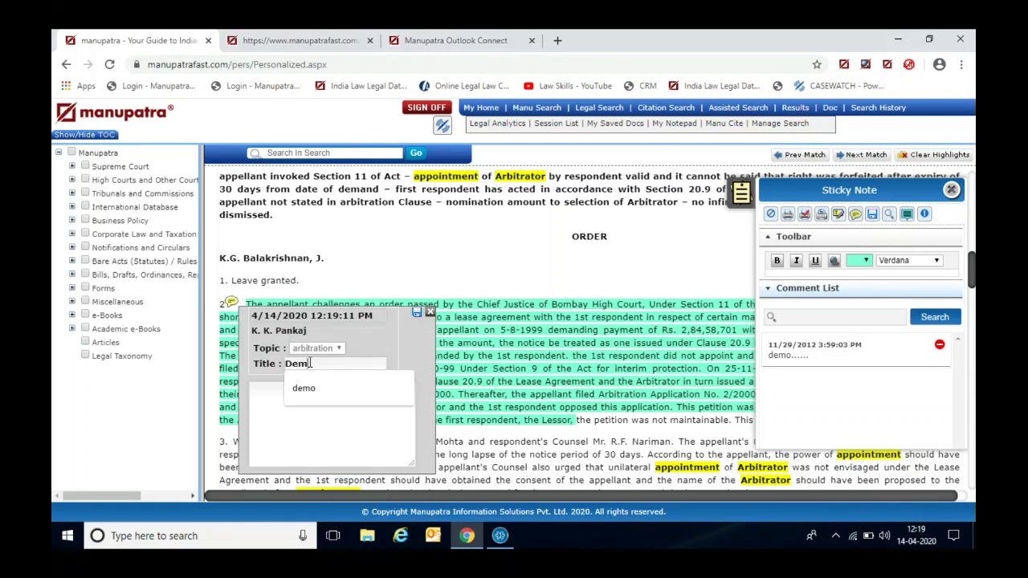
pyautogui.write('o')
pyautogui.click(268, 399)
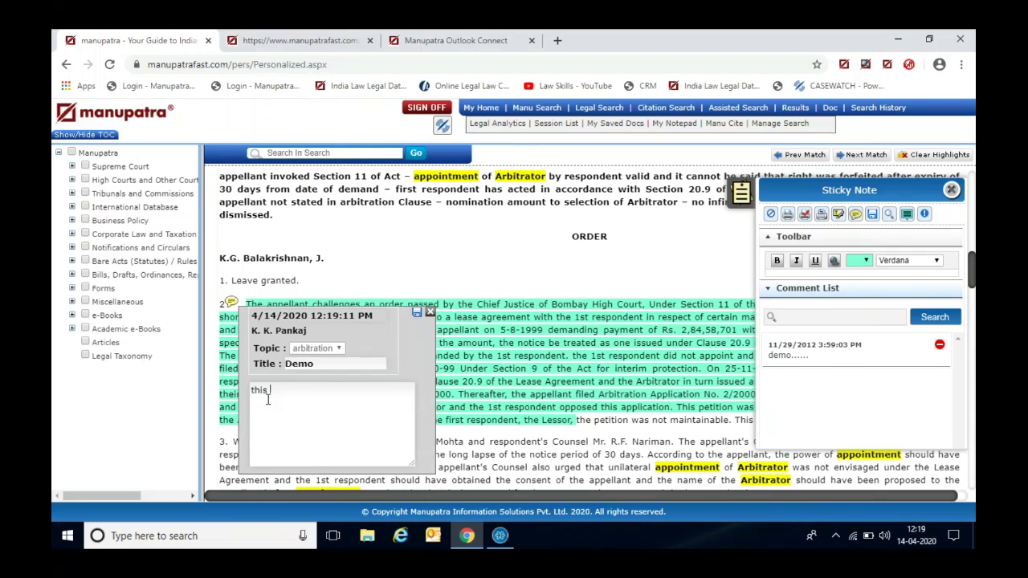
pyautogui.write('this is draft')
pyautogui.click(415, 314)
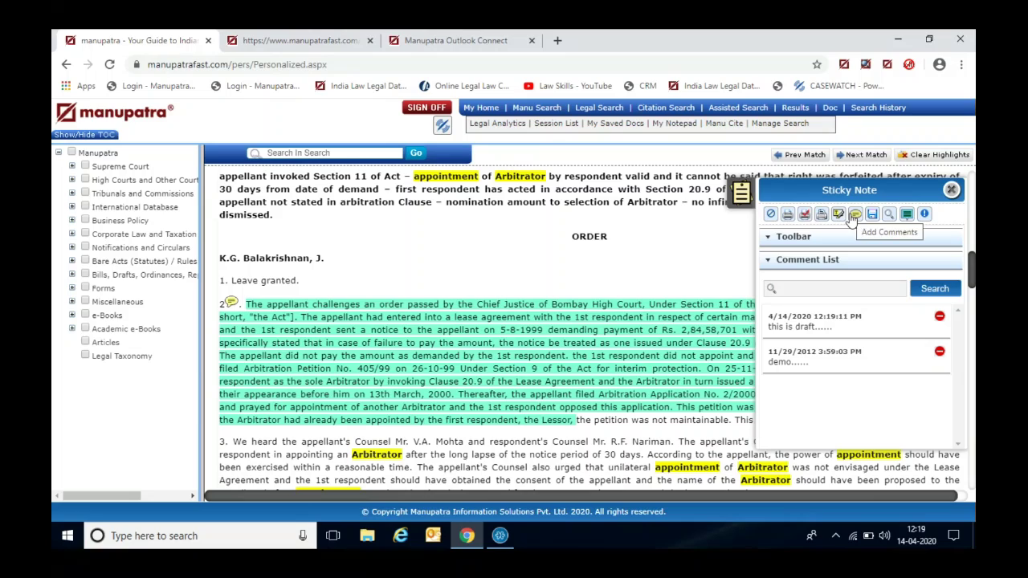
pyautogui.click(952, 192)
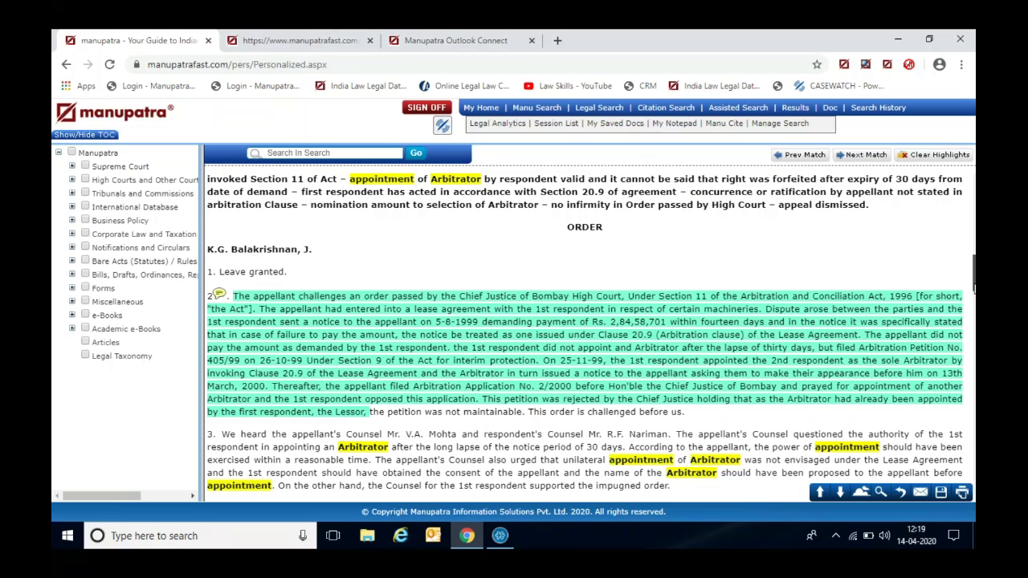
# - Go to My Home and open the Sticky Note Summary grouped by topic
pyautogui.moveTo(974, 277); pyautogui.dragTo(974, 193)
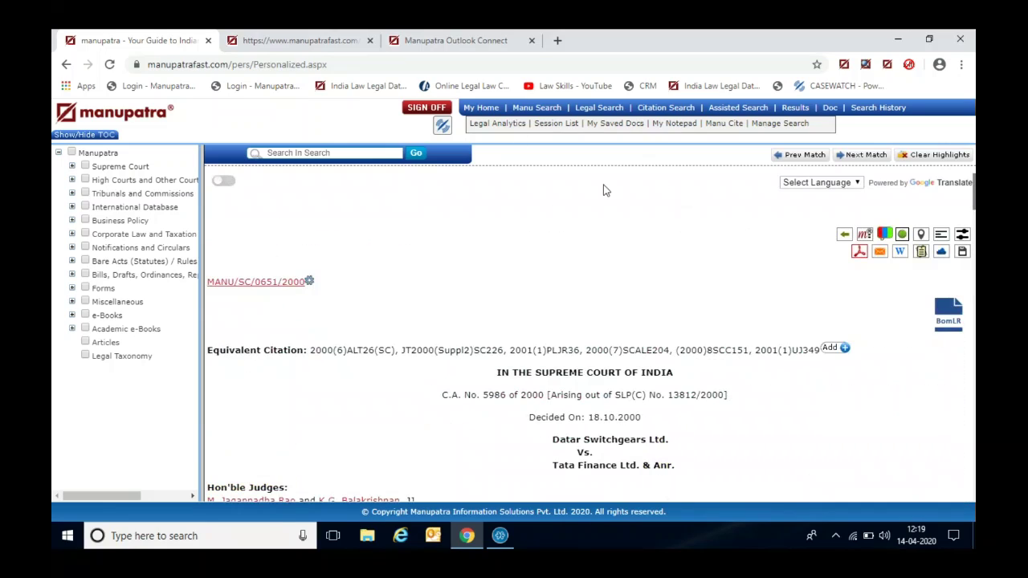
pyautogui.click(497, 110)
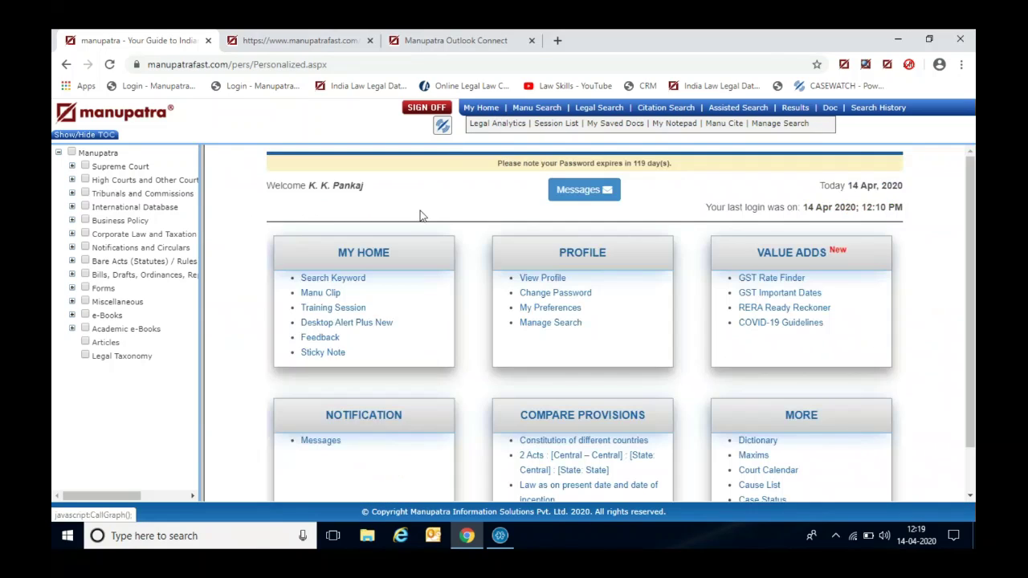
pyautogui.click(320, 354)
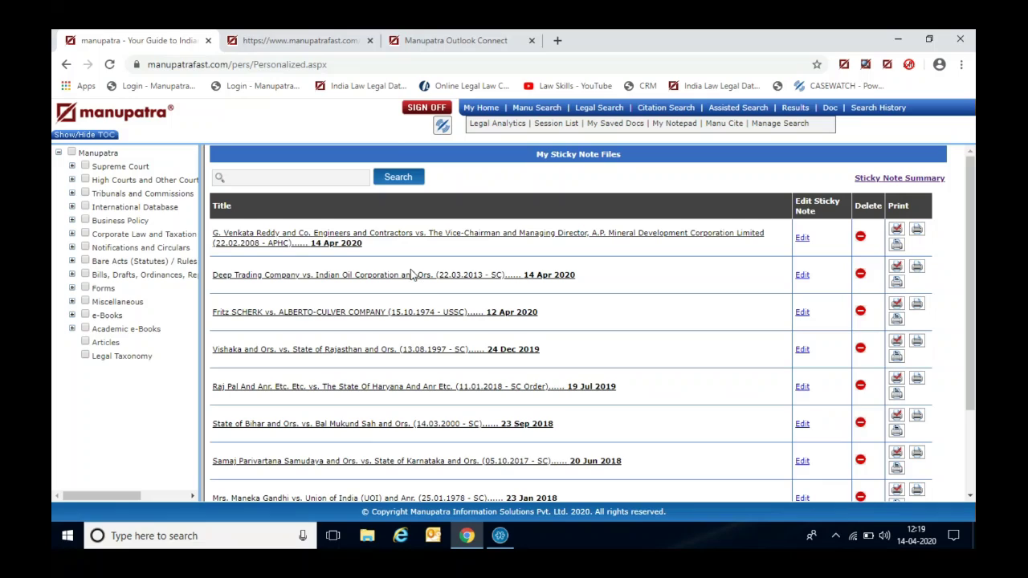
pyautogui.click(915, 180)
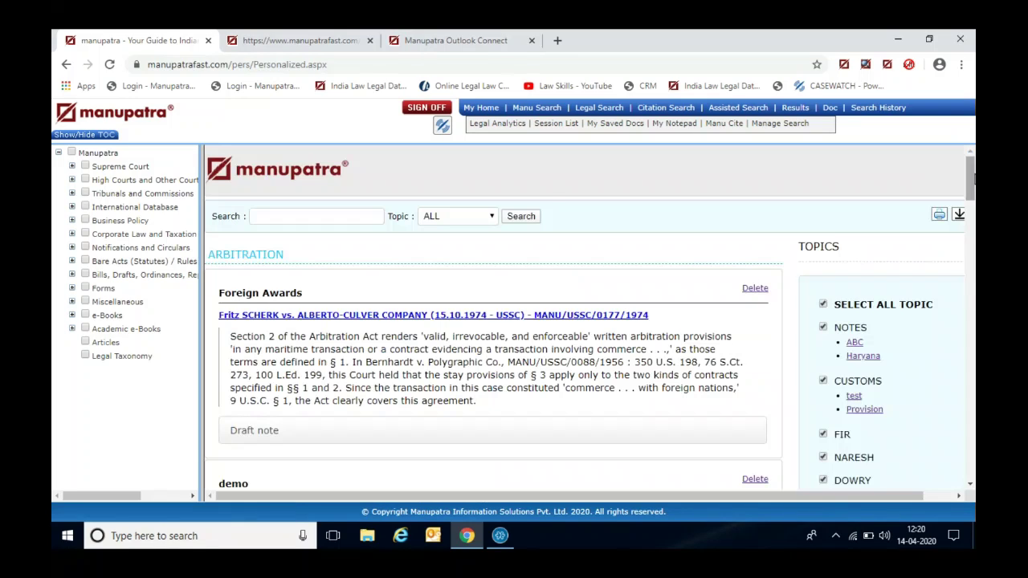
# - Untick Select All Topic and tick only ARBITRATION, leaving its 7 notes
pyautogui.moveTo(971, 178)
pyautogui.mouseDown()
pyautogui.moveTo(974, 250)
pyautogui.moveTo(972, 198)
pyautogui.mouseUp()
pyautogui.click(823, 305)
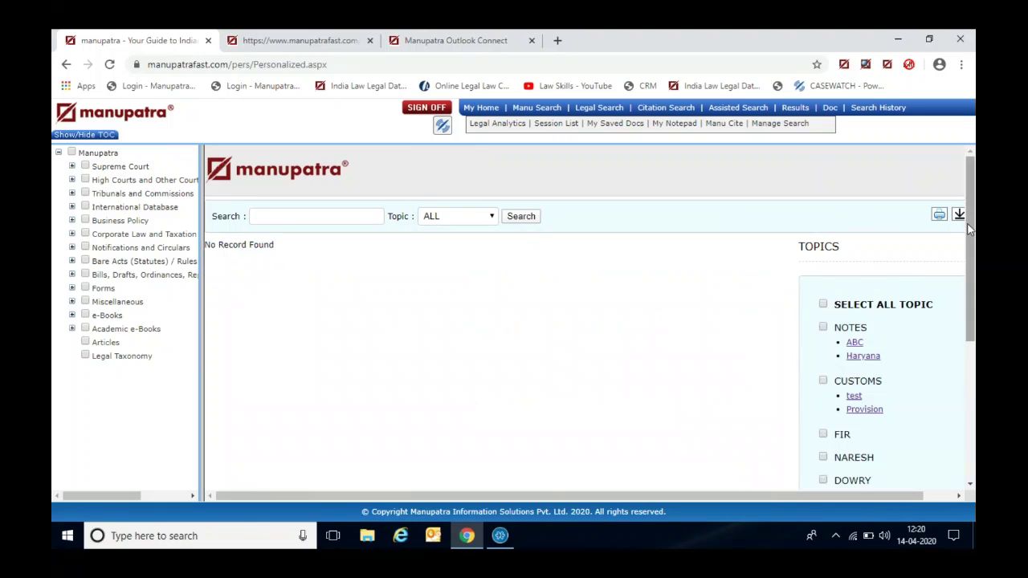
pyautogui.moveTo(972, 232); pyautogui.dragTo(973, 360)
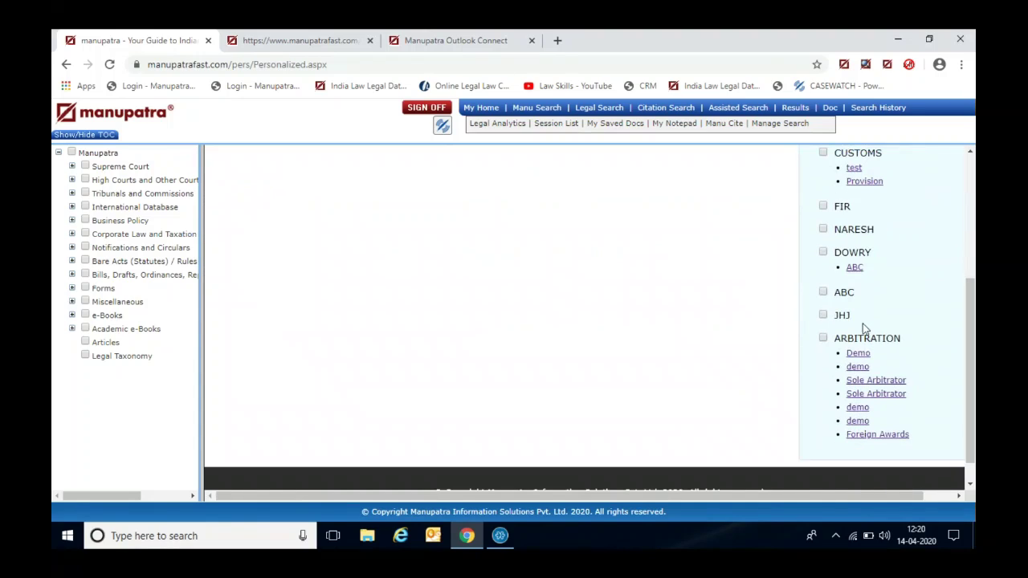
pyautogui.click(825, 341)
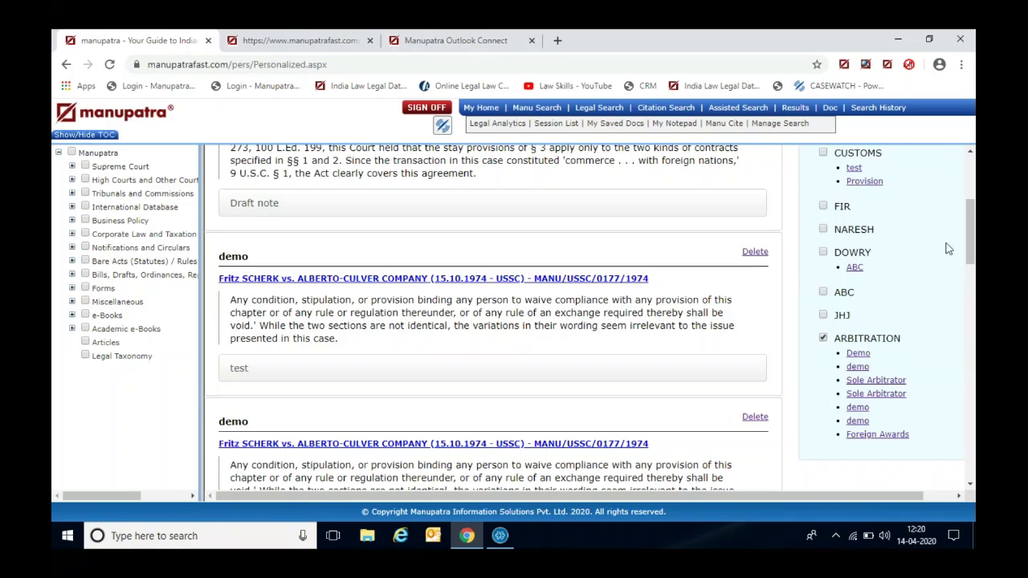
pyautogui.moveTo(974, 251); pyautogui.dragTo(968, 212)
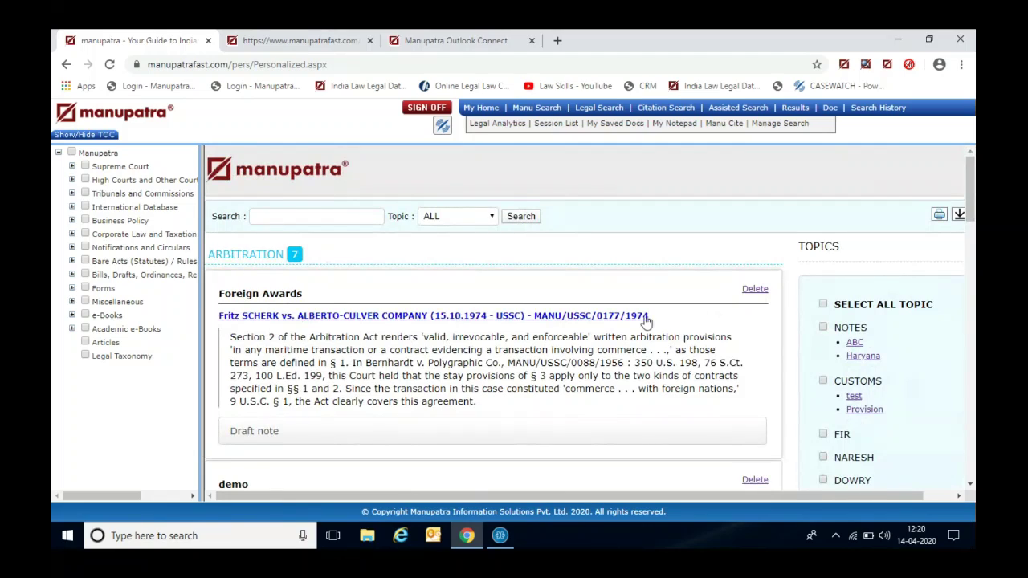
pyautogui.click(941, 219)
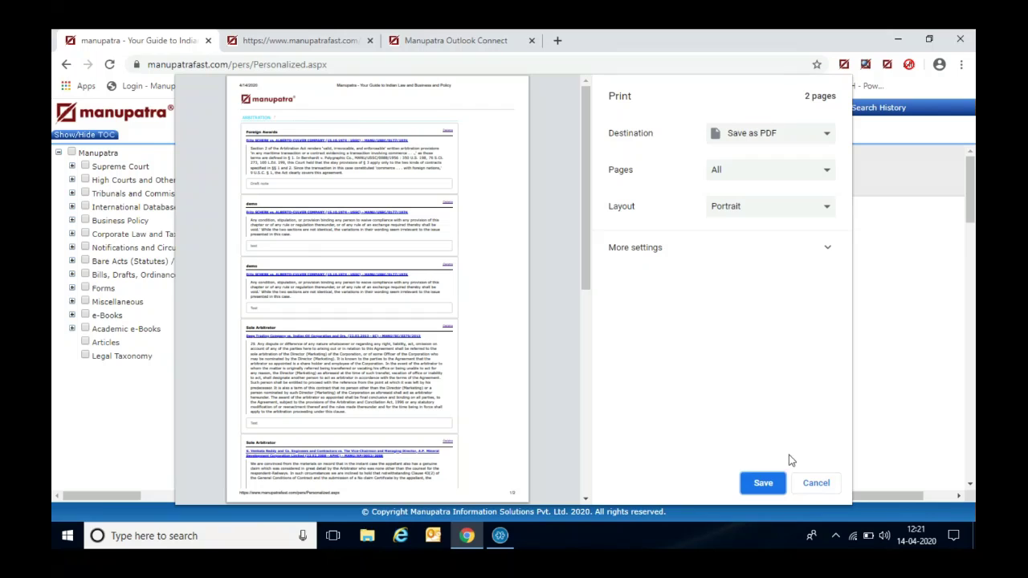
pyautogui.click(816, 485)
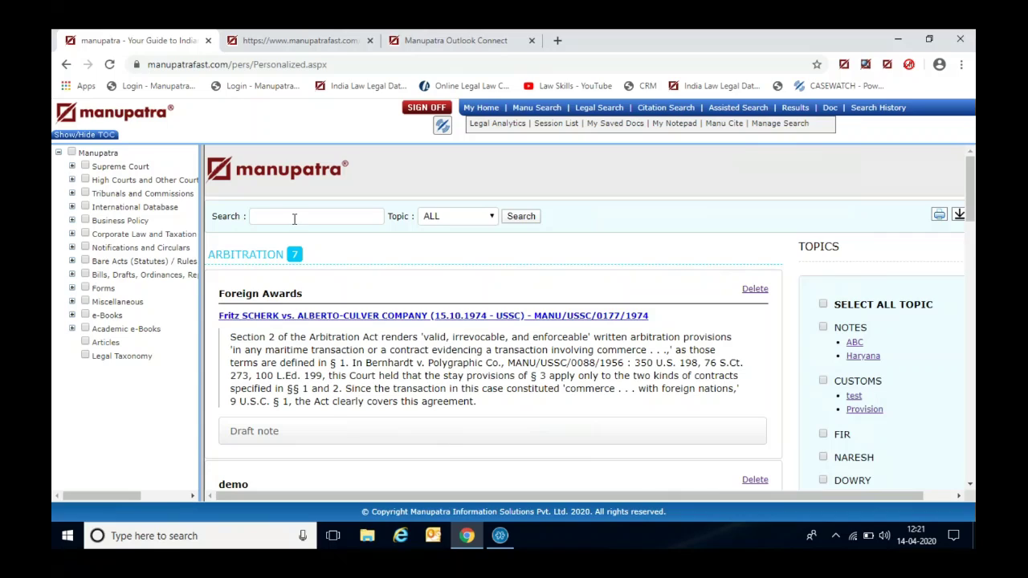
# - Search the arbitration-topic sticky notes for 'sole' and scroll through the matching notes
pyautogui.click(487, 217)
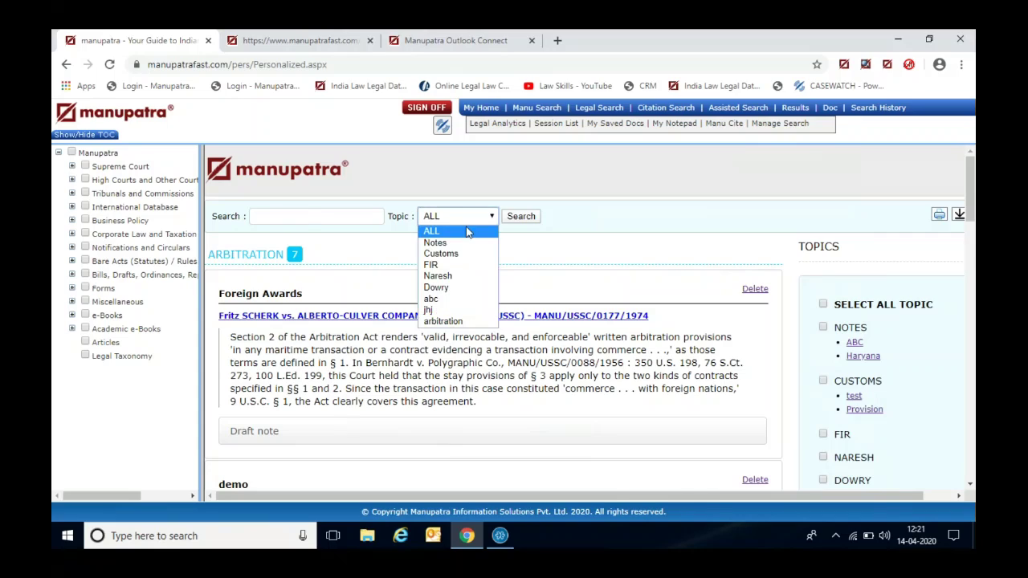
pyautogui.click(443, 321)
pyautogui.click(323, 217)
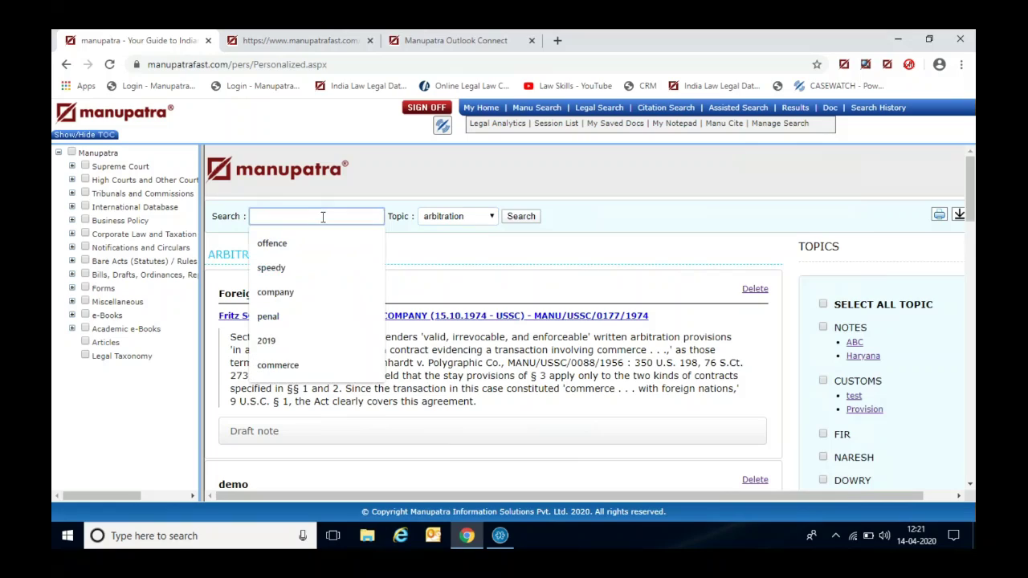
pyautogui.write('sole')
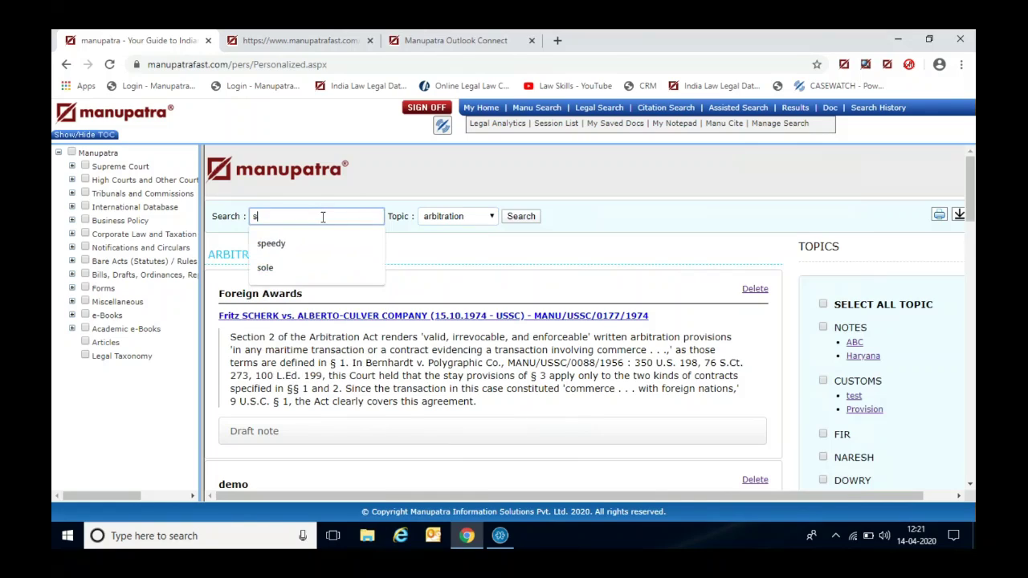
pyautogui.click(536, 216)
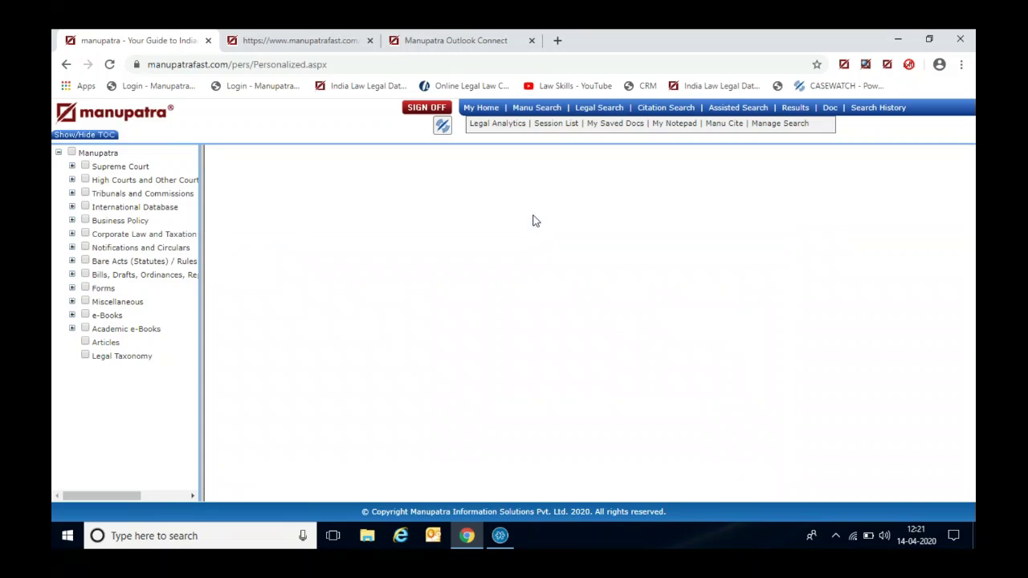
pyautogui.moveTo(972, 255)
pyautogui.mouseDown()
pyautogui.moveTo(972, 362)
pyautogui.moveTo(972, 249)
pyautogui.mouseUp()
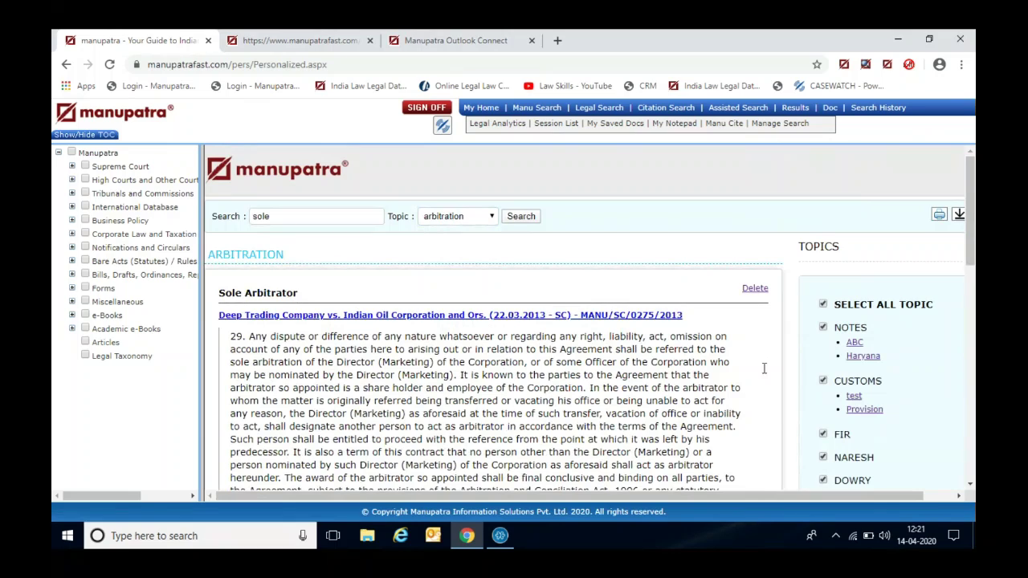
pyautogui.moveTo(971, 261); pyautogui.dragTo(972, 215)
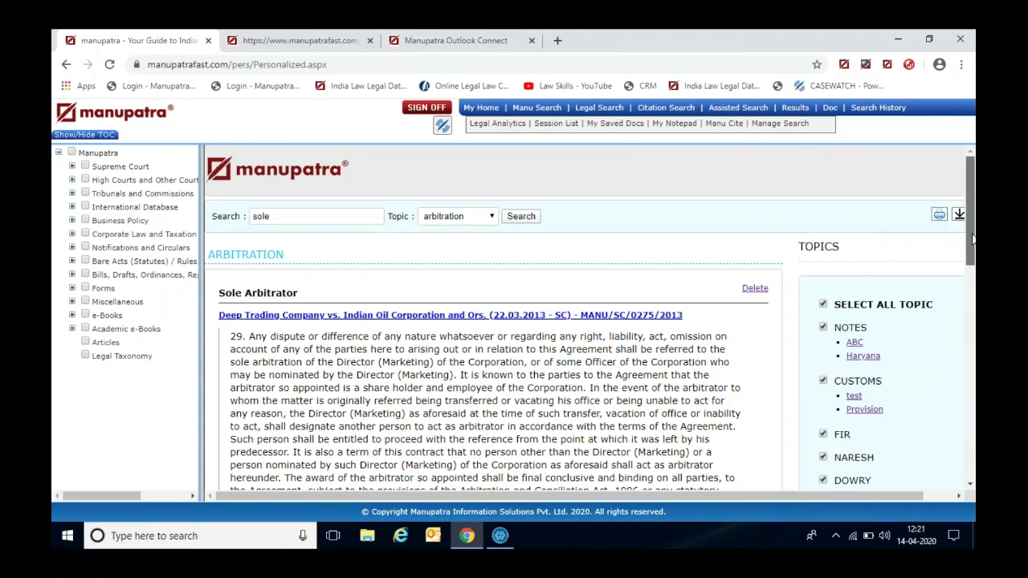
pyautogui.moveTo(972, 237); pyautogui.dragTo(970, 184)
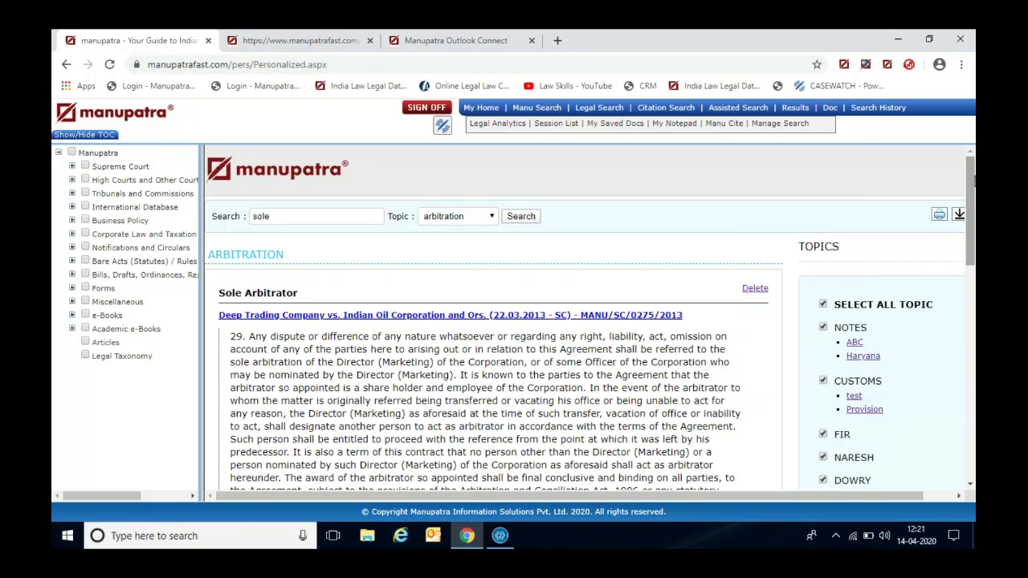
# - Open Manu Search and start entering the 'gender justice' query, fixing a typo
pyautogui.click(558, 112)
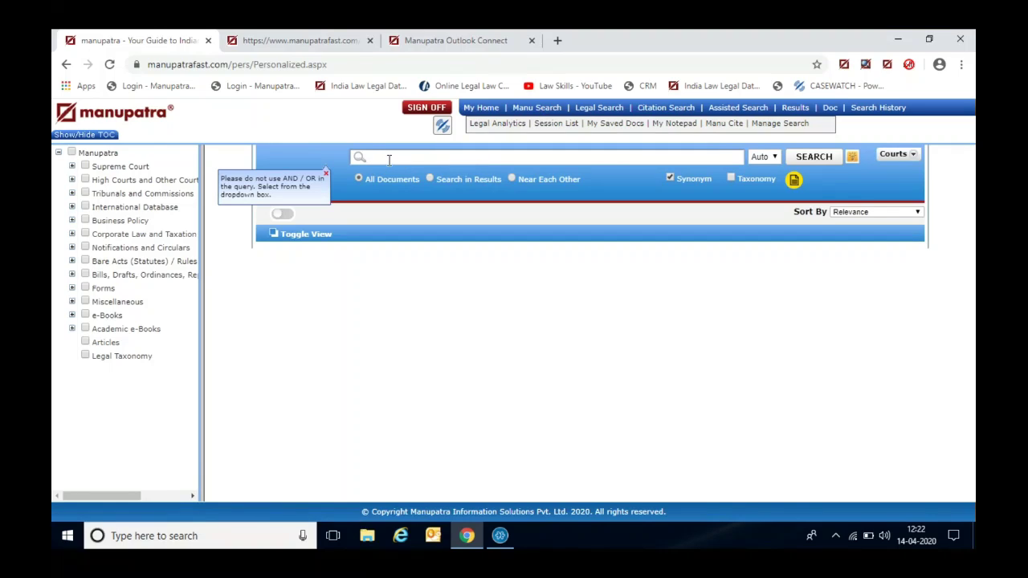
pyautogui.write('gender ')
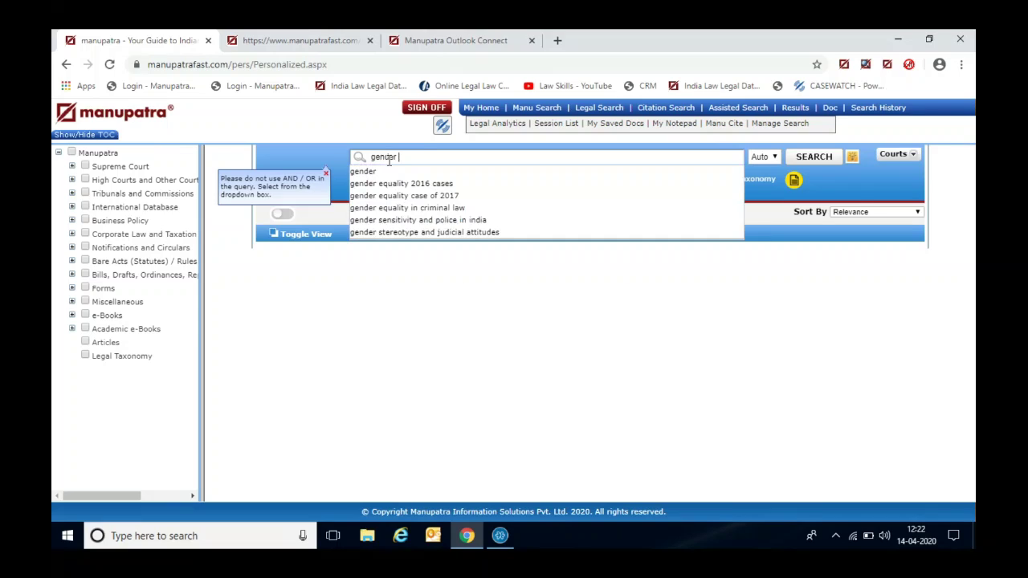
pyautogui.write('jusi')
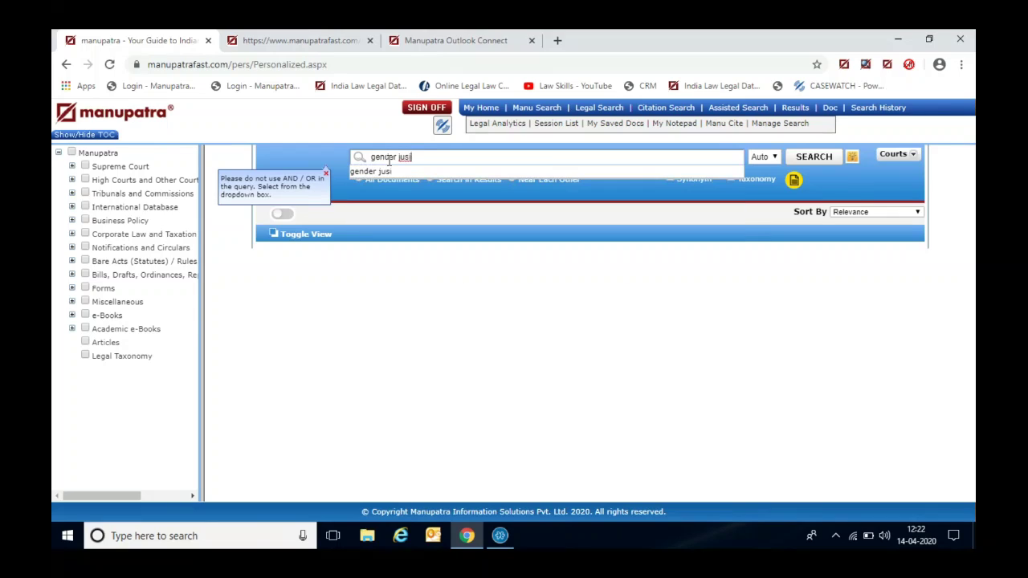
pyautogui.press('BackSpace')
# - Run the 'gender justice' search and add the Vishaka judgment to the session list
pyautogui.write('tice')
pyautogui.click(802, 158)
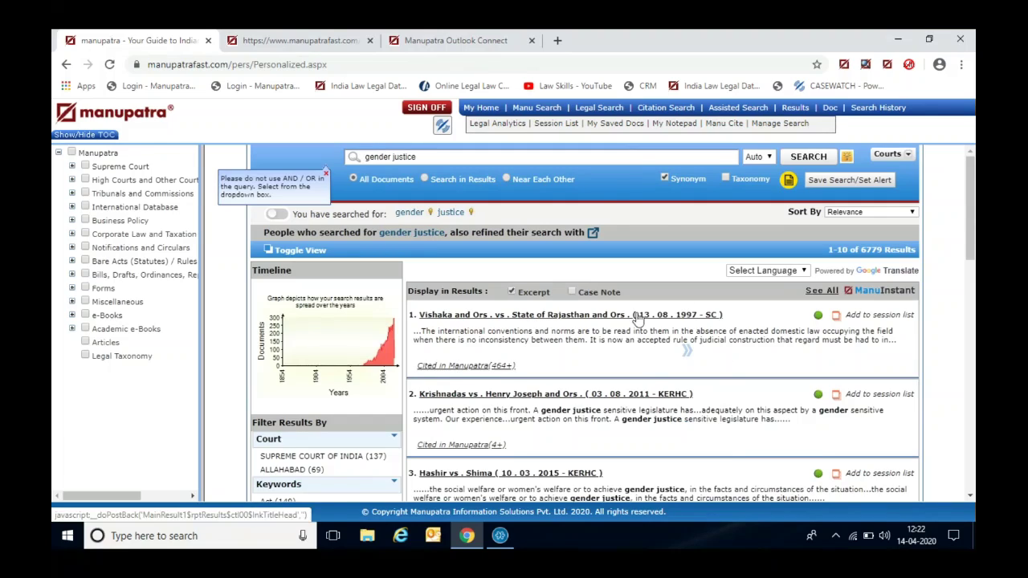
pyautogui.click(891, 317)
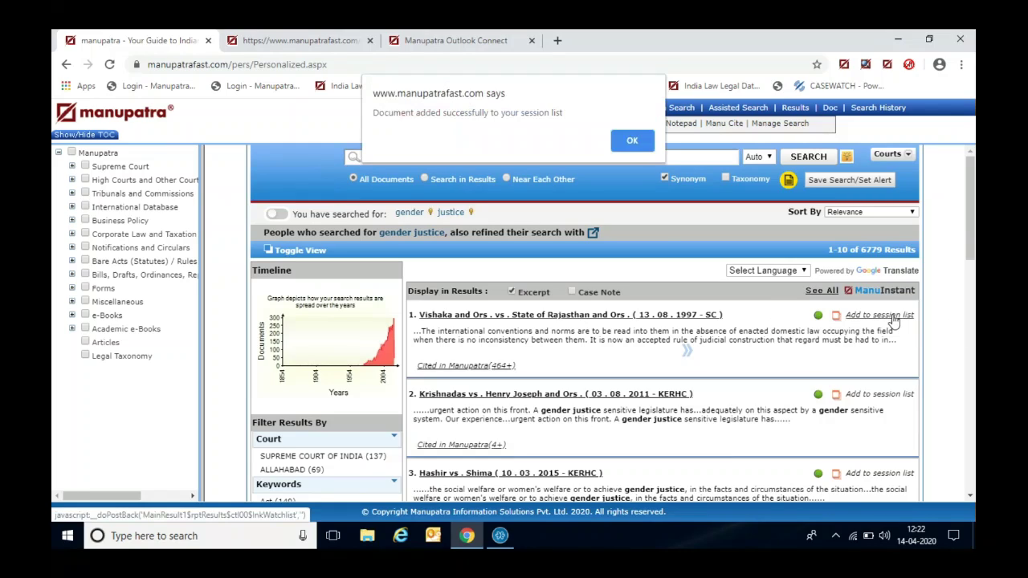
pyautogui.click(632, 142)
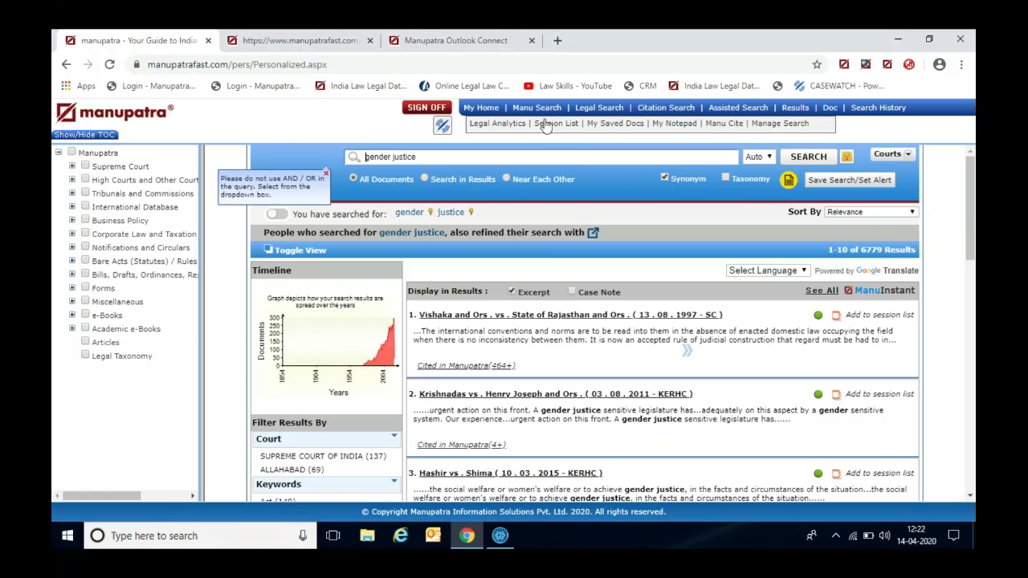
# - Add the State of Bihar v. Bal Mukund Sah and Dayaram v. Sudhir Batham judgments too
pyautogui.moveTo(972, 233); pyautogui.dragTo(974, 308)
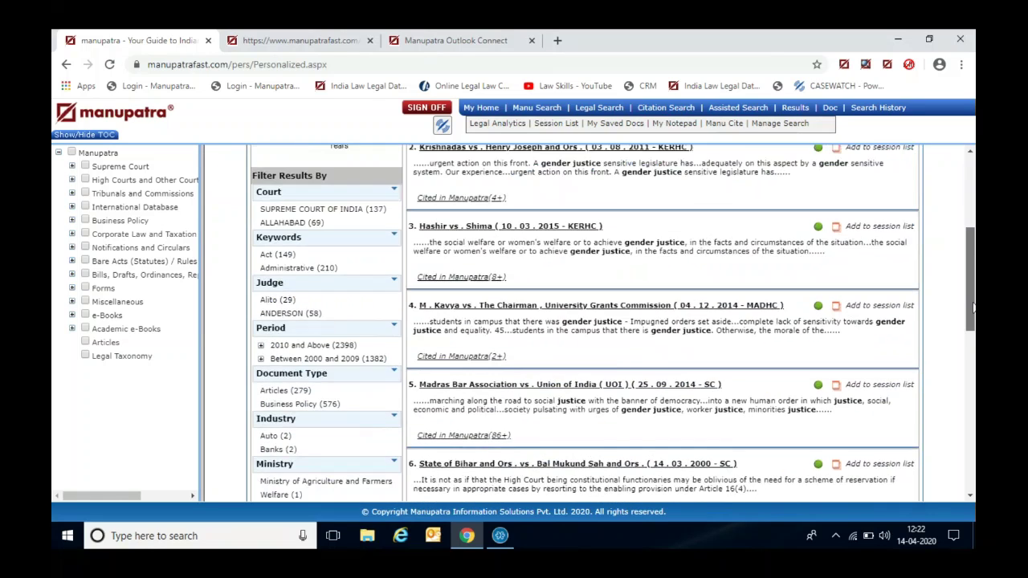
pyautogui.scroll(-2, 572, 354)
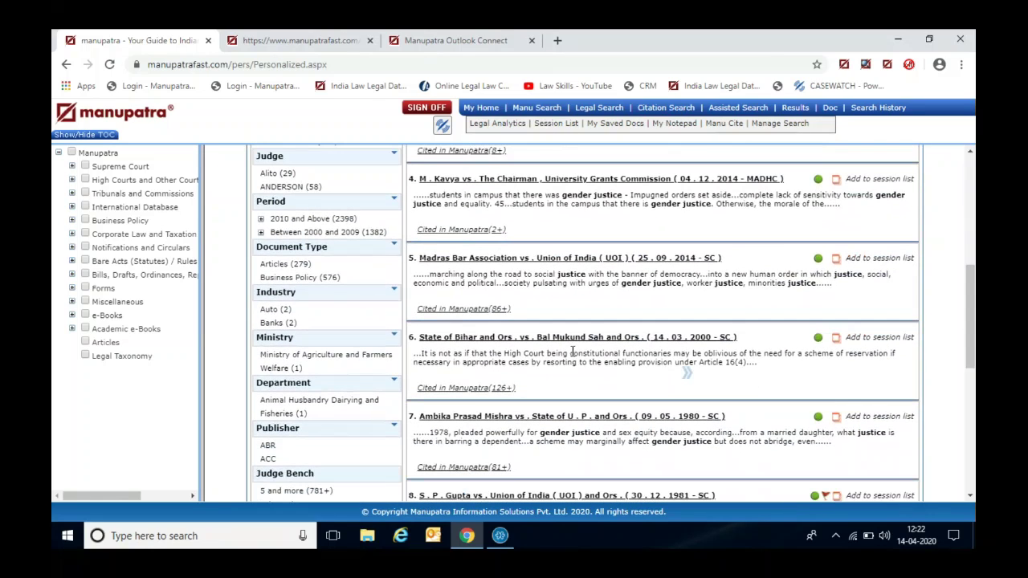
pyautogui.click(889, 343)
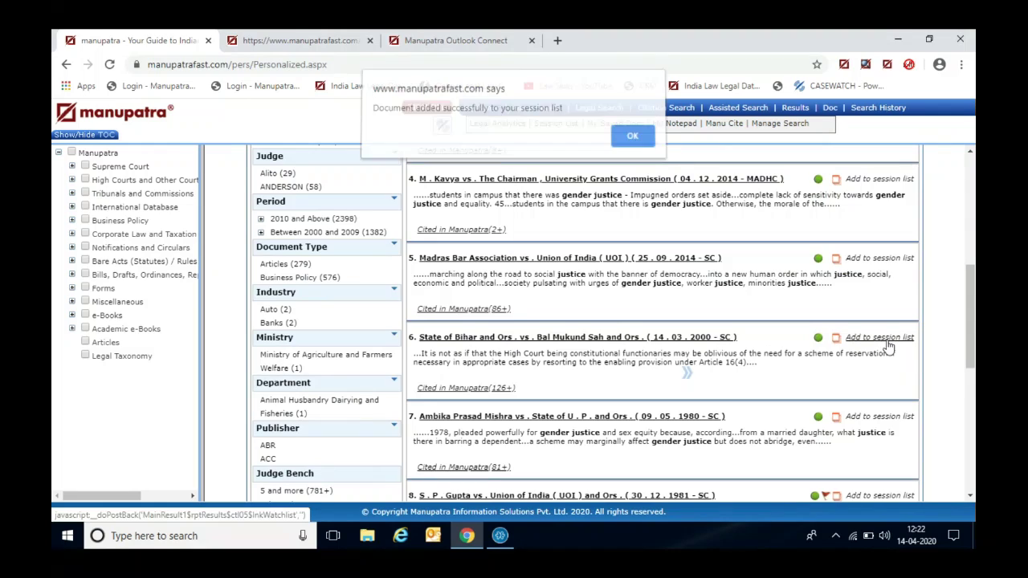
pyautogui.click(633, 142)
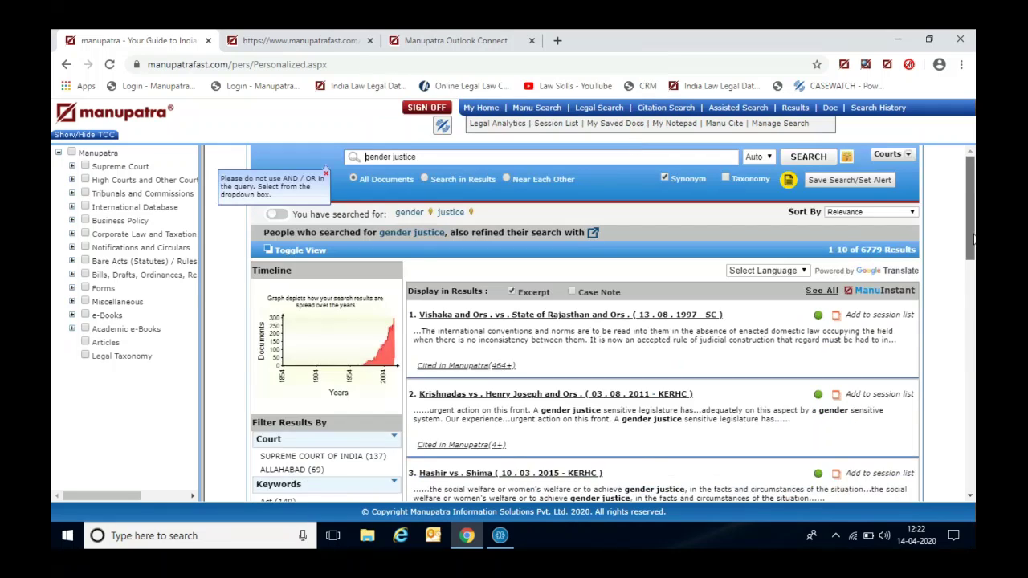
pyautogui.moveTo(971, 240); pyautogui.dragTo(966, 278)
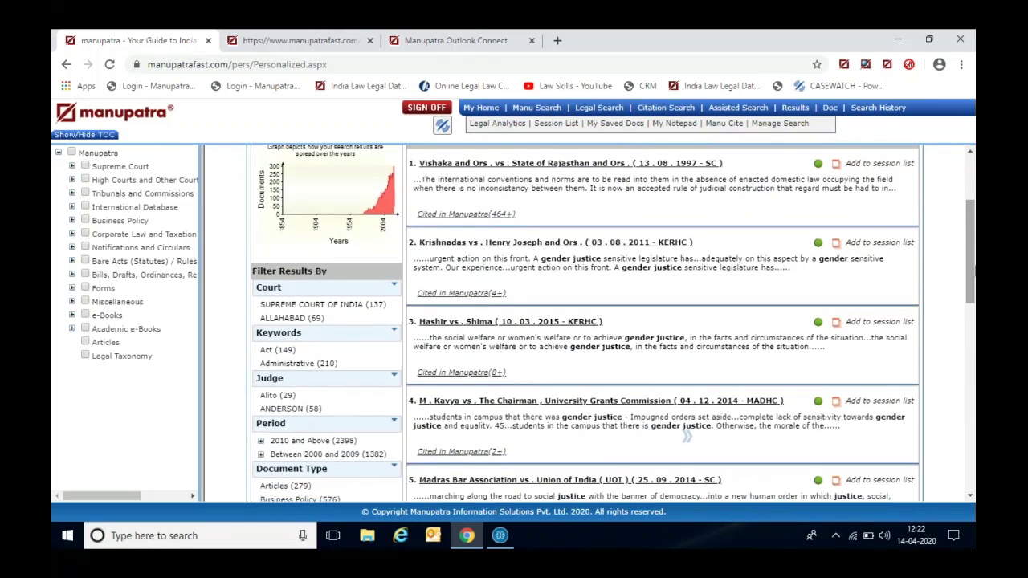
pyautogui.scroll(-6, 687, 436)
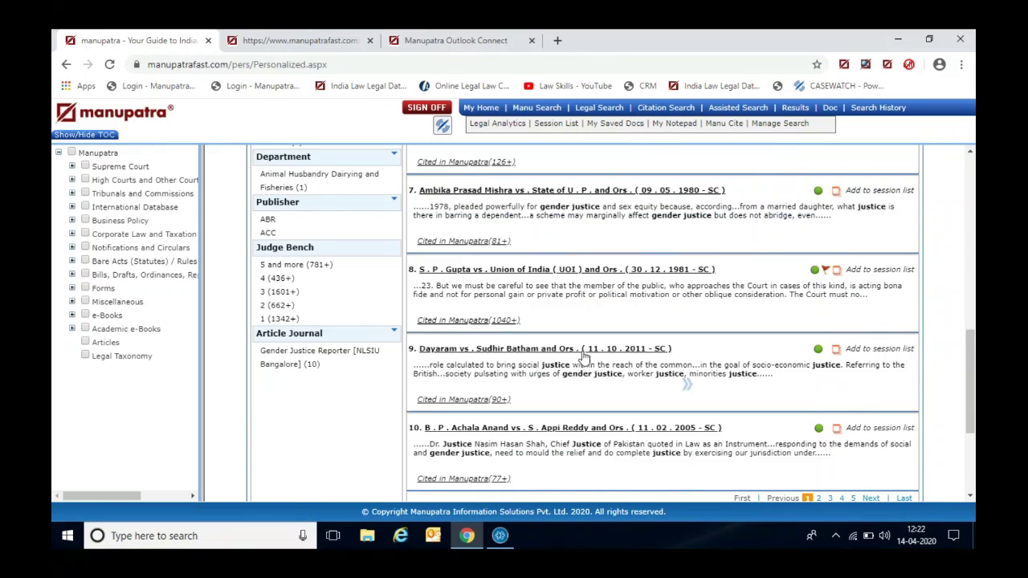
pyautogui.click(890, 351)
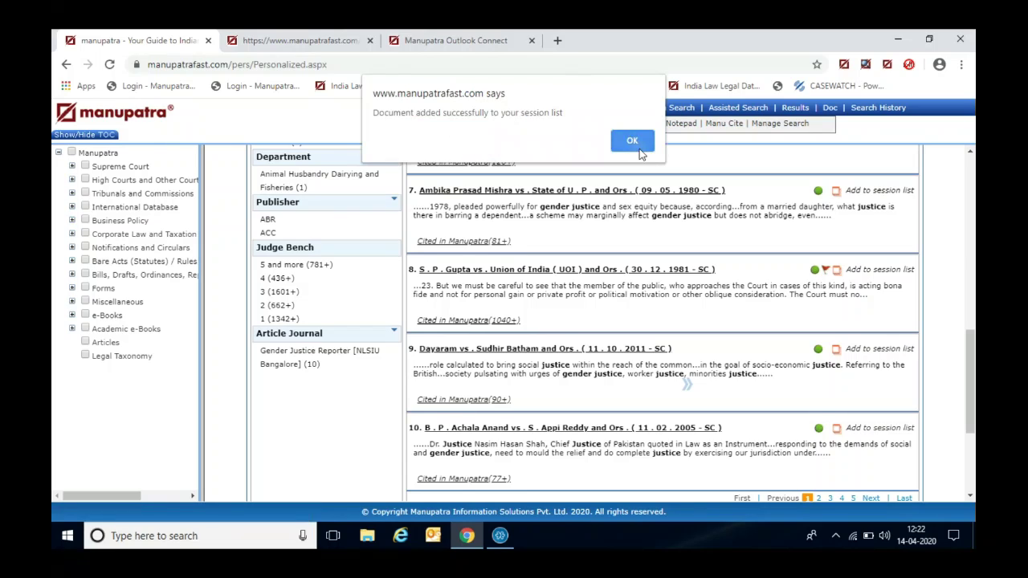
pyautogui.click(635, 143)
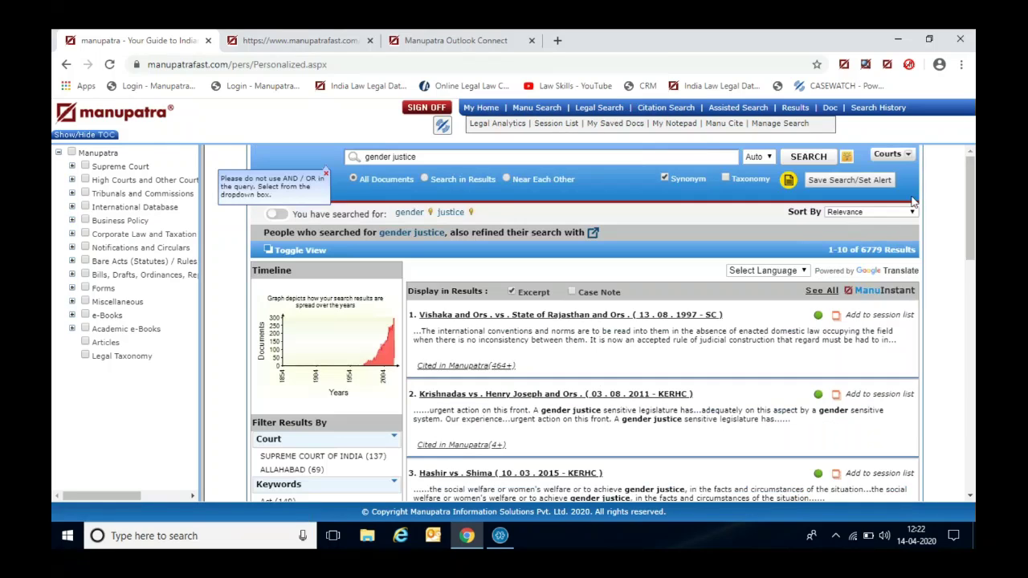
# - Tick all three judgments in the Session List and print them together to preview
pyautogui.click(567, 126)
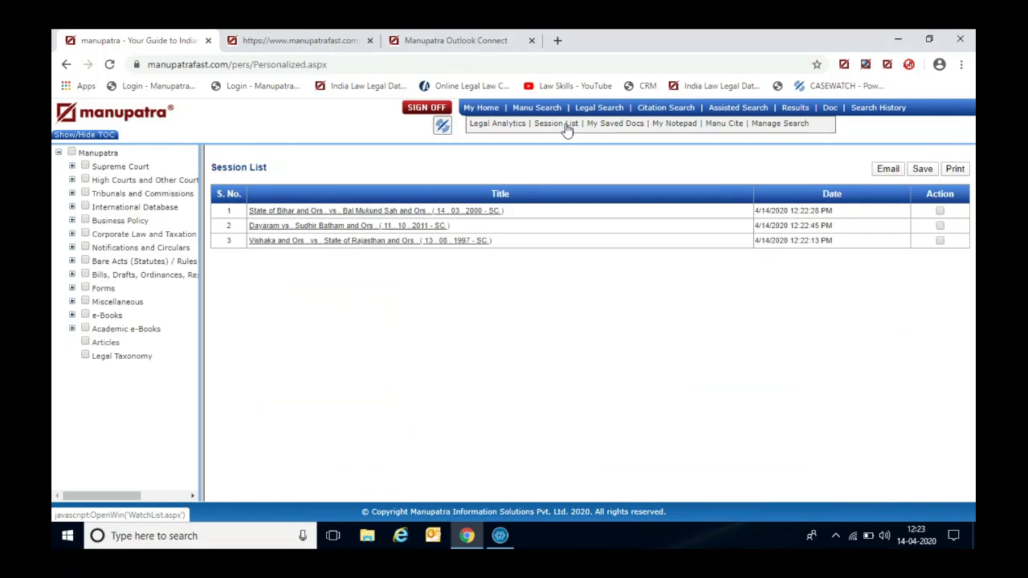
pyautogui.click(956, 168)
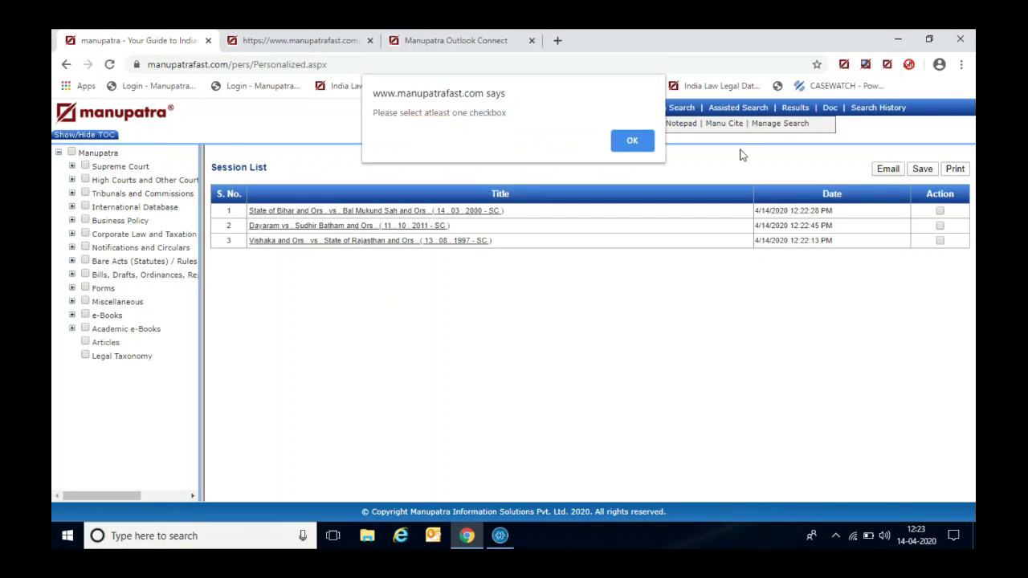
pyautogui.click(641, 142)
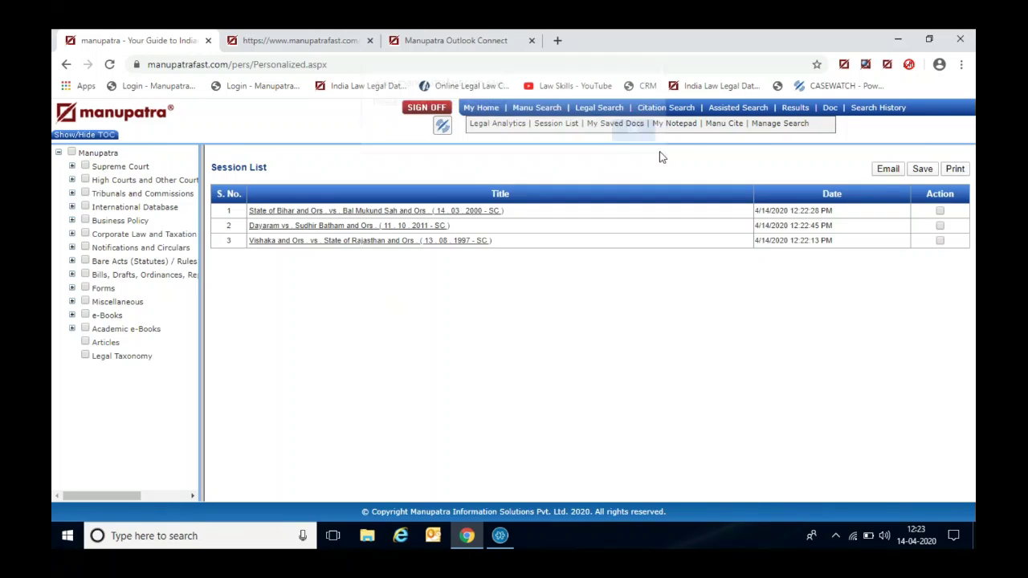
pyautogui.click(940, 211)
pyautogui.click(940, 228)
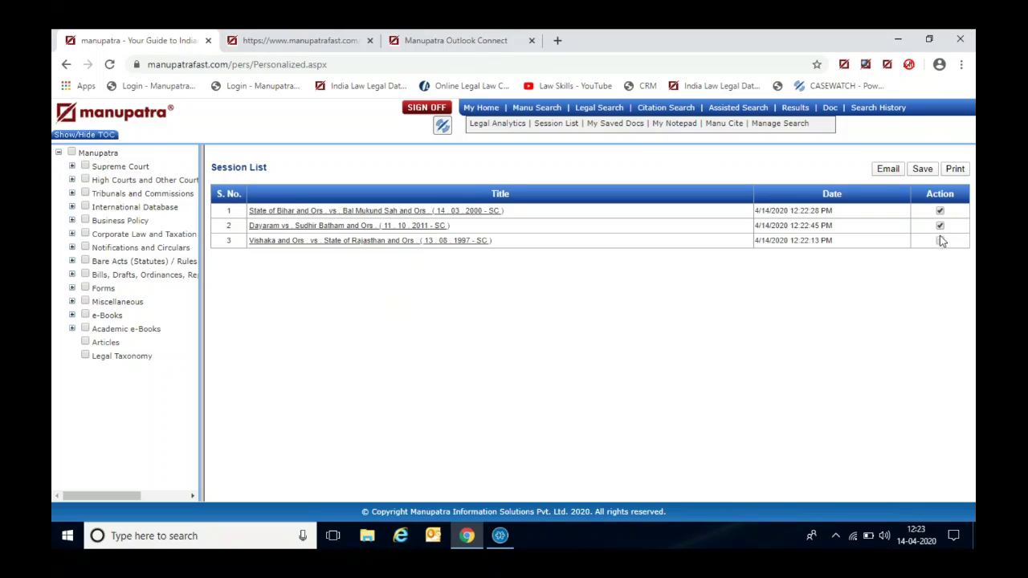
pyautogui.click(940, 240)
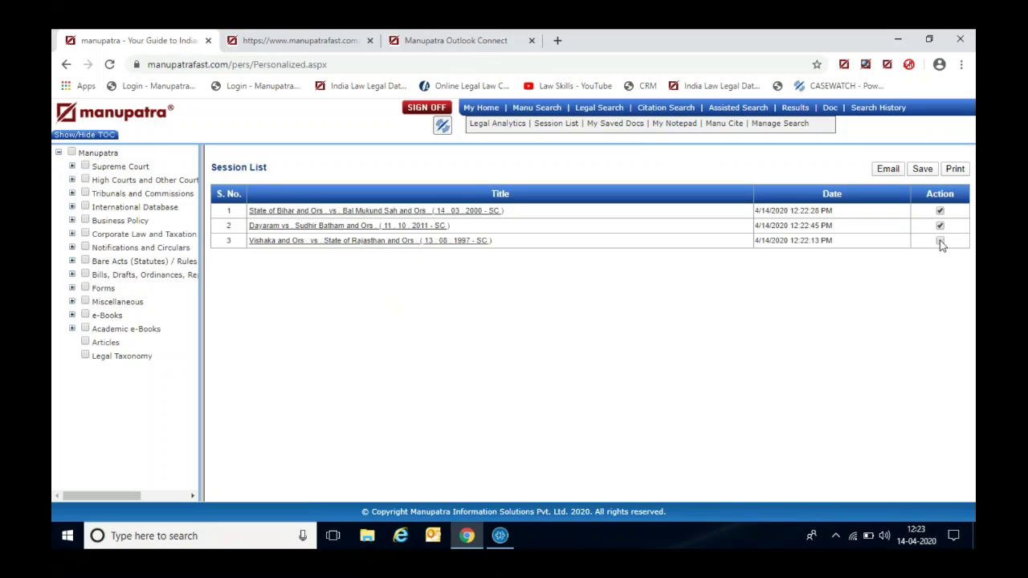
pyautogui.click(955, 170)
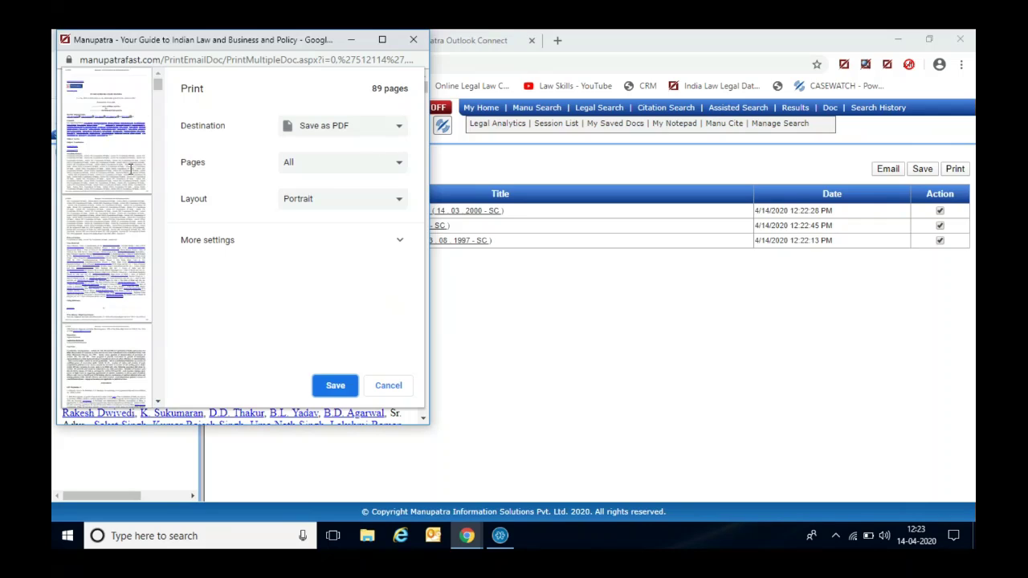
# - Try saving the 89-page preview as PDF, cancel it, and return to the session list
pyautogui.moveTo(158, 86); pyautogui.dragTo(157, 395)
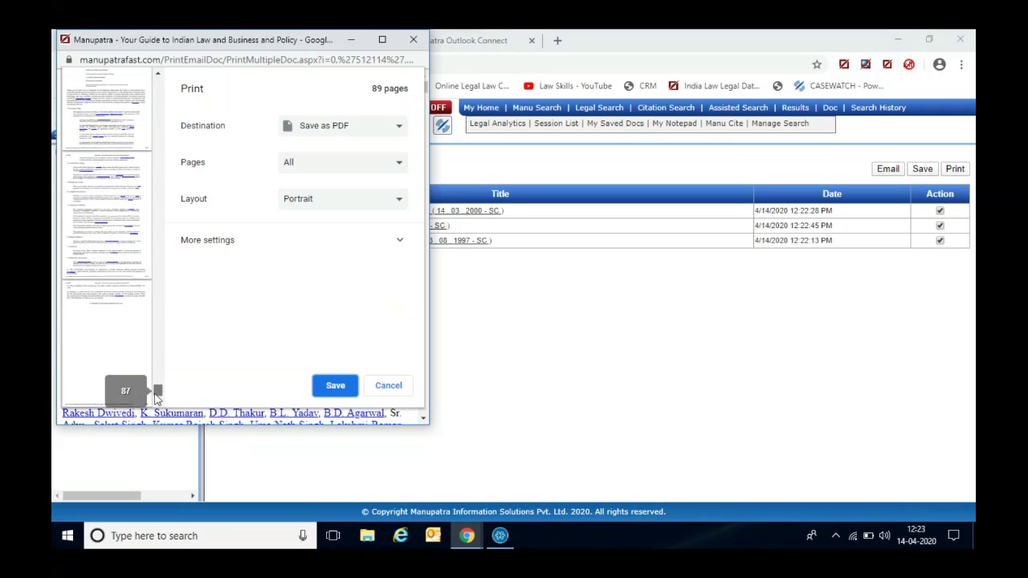
pyautogui.click(337, 387)
pyautogui.click(471, 332)
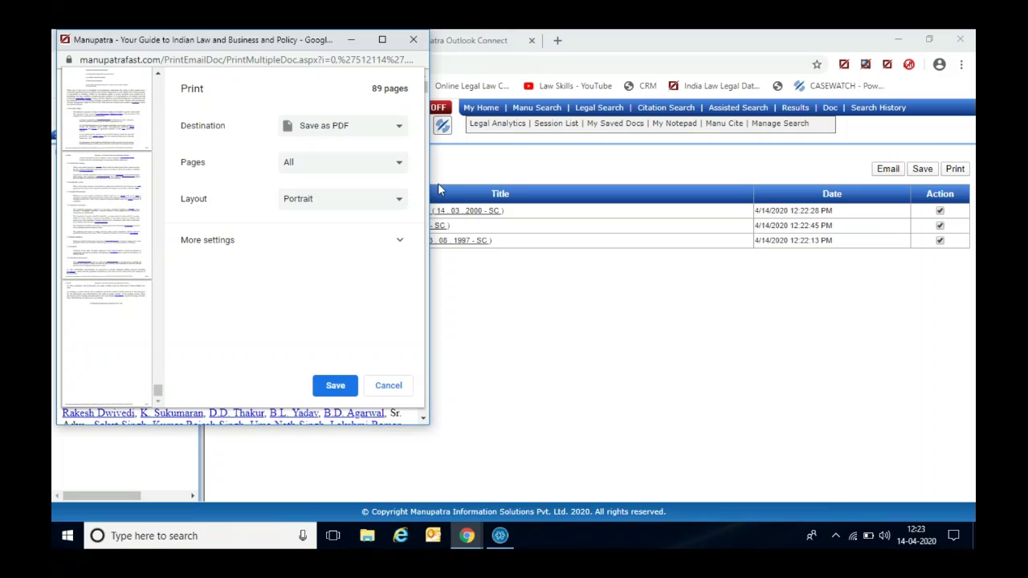
pyautogui.click(392, 127)
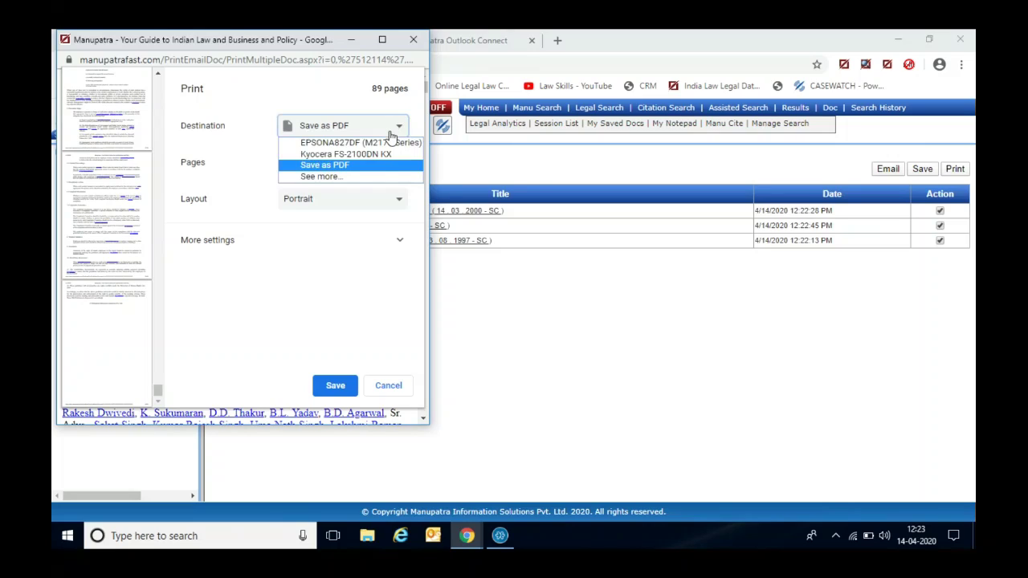
pyautogui.click(485, 275)
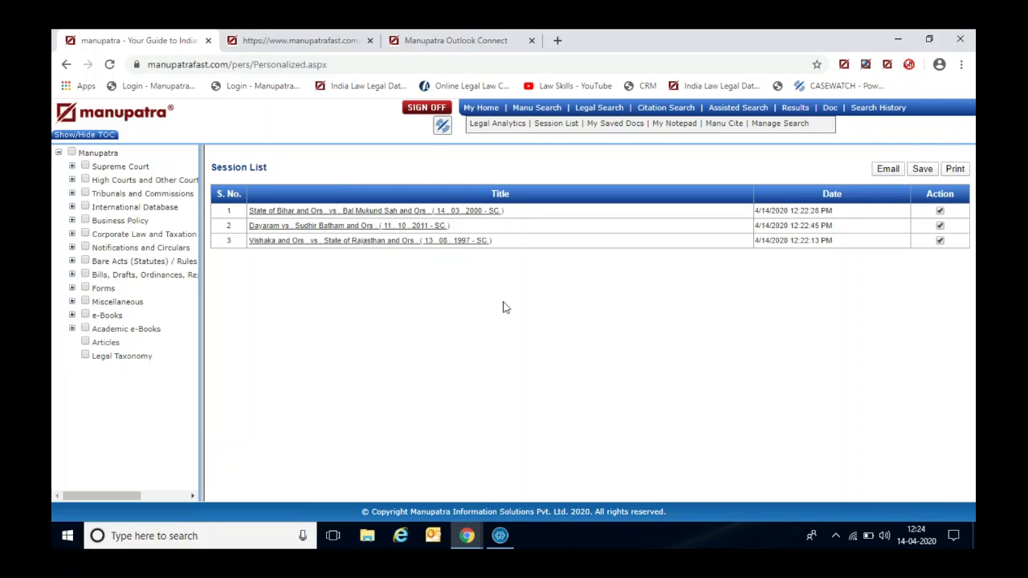
# - Switch to the Zoho Meeting webinar and allow two raised-hand attendees to talk
pyautogui.click(501, 538)
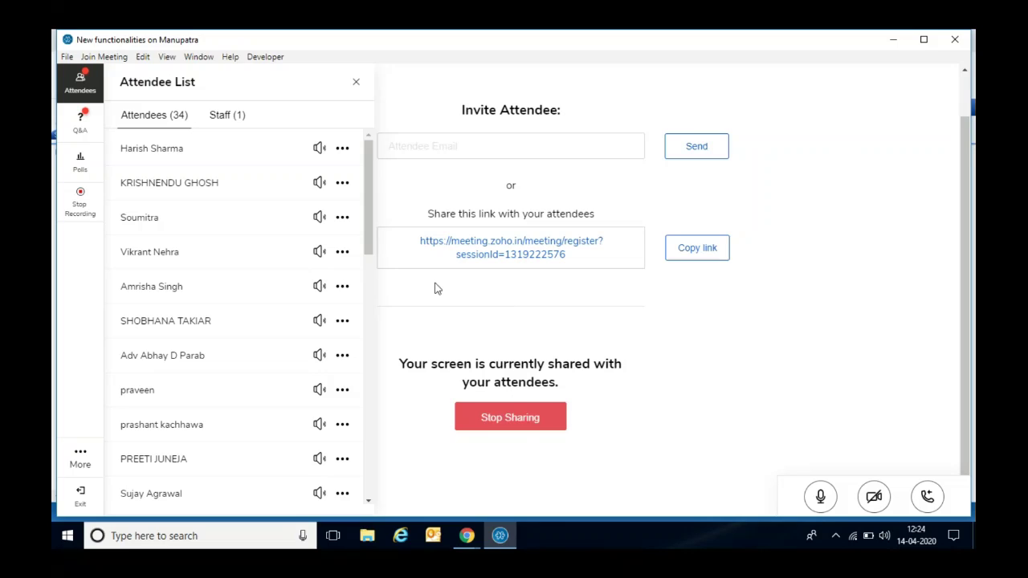
pyautogui.scroll(-1, 365, 217)
pyautogui.moveTo(365, 219); pyautogui.dragTo(335, 323)
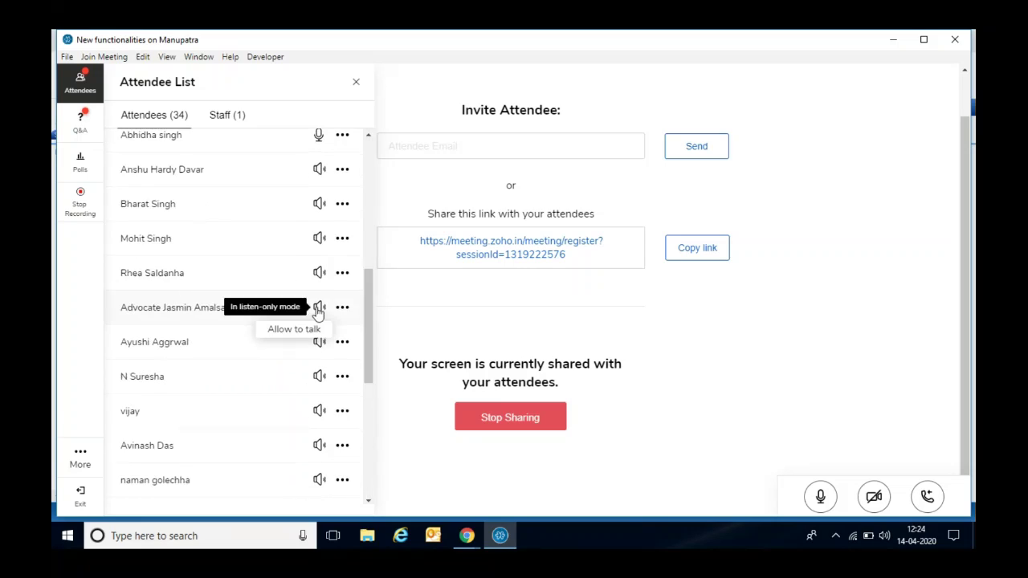
pyautogui.click(293, 328)
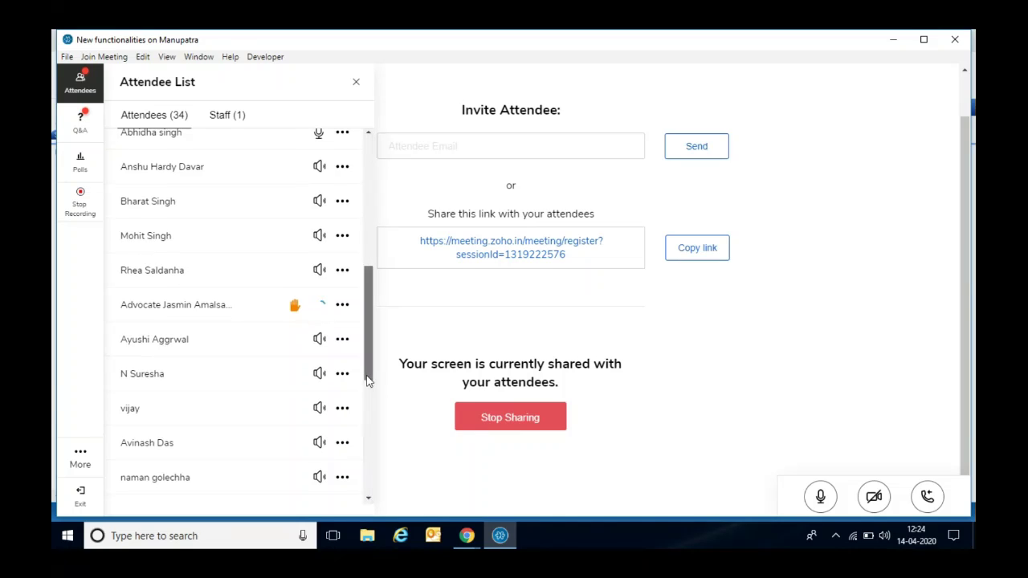
pyautogui.moveTo(366, 378)
pyautogui.mouseDown()
pyautogui.moveTo(360, 492)
pyautogui.moveTo(367, 364)
pyautogui.mouseUp()
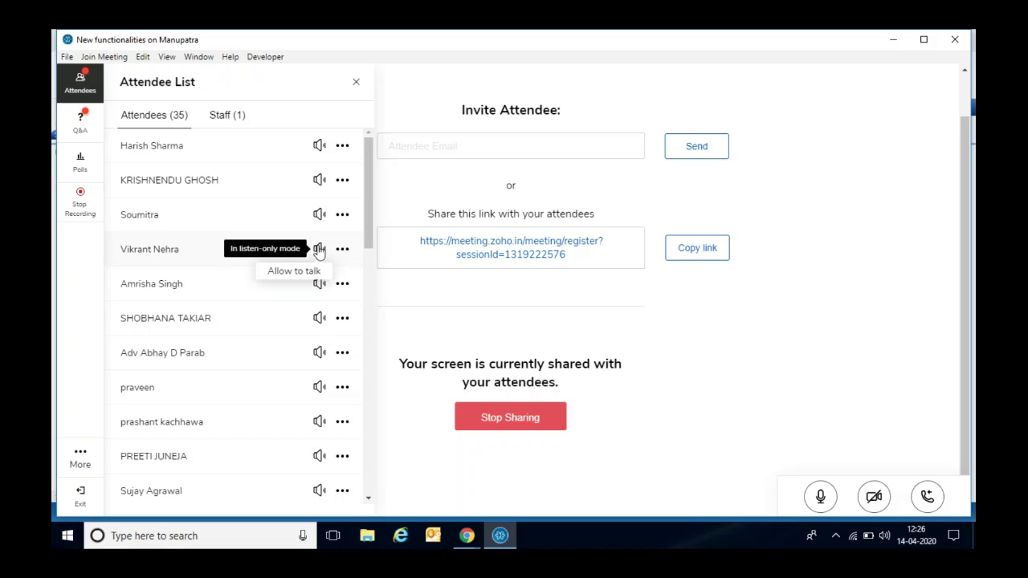
pyautogui.click(284, 277)
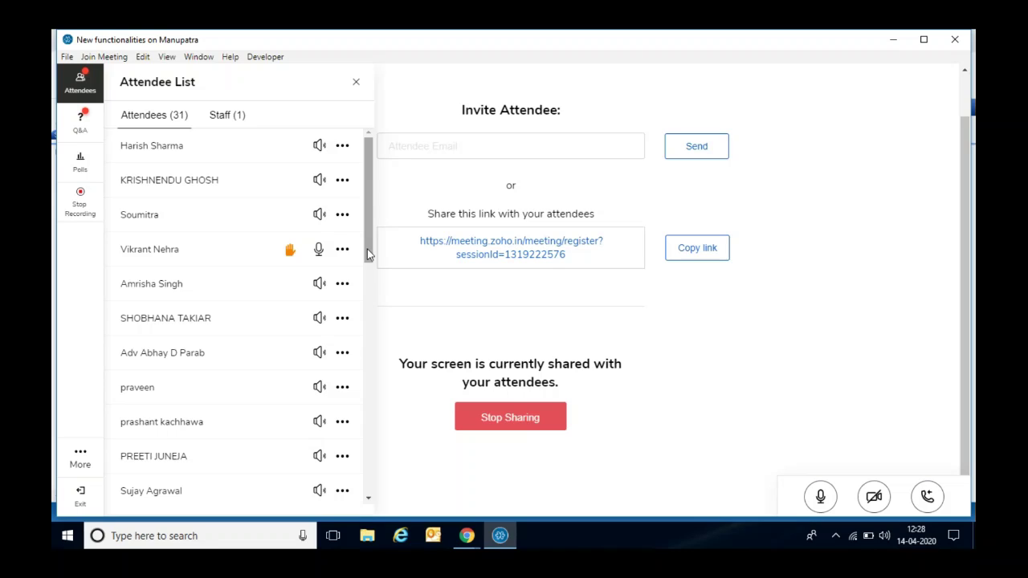
pyautogui.moveTo(367, 249); pyautogui.dragTo(356, 493)
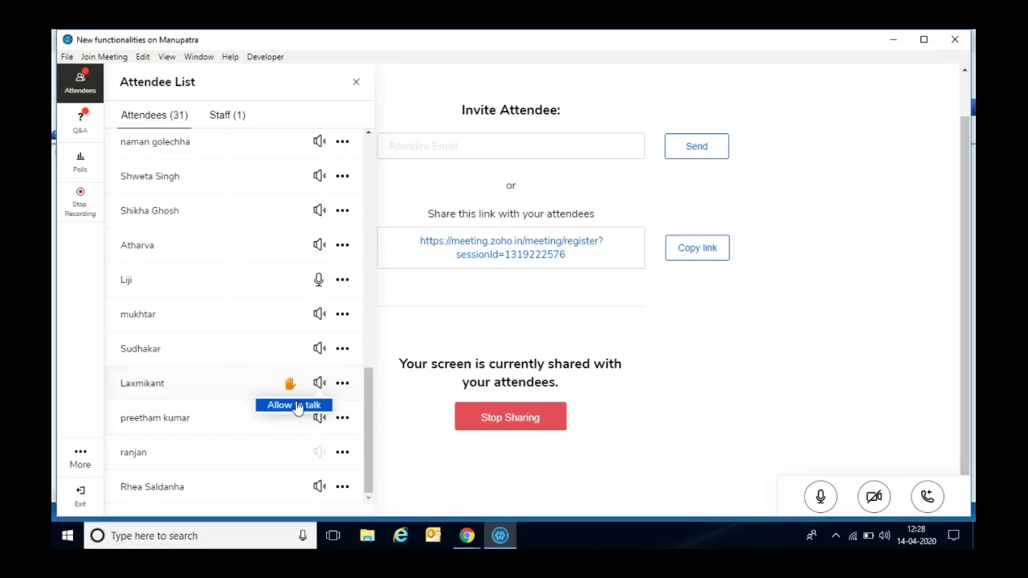
pyautogui.click(298, 405)
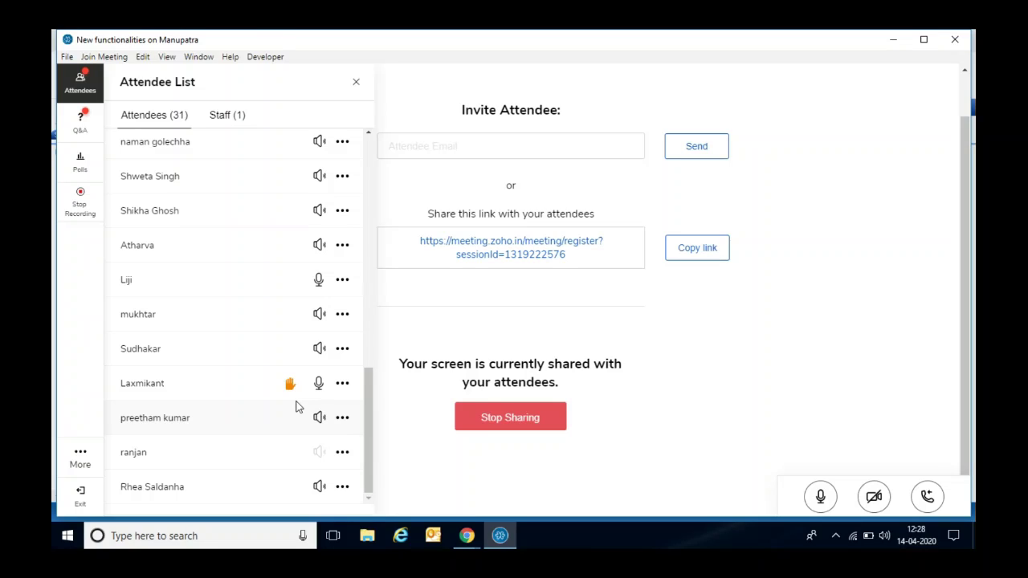
pyautogui.moveTo(368, 425)
pyautogui.mouseDown()
pyautogui.moveTo(374, 201)
pyautogui.moveTo(364, 179)
pyautogui.moveTo(372, 418)
pyautogui.mouseUp()
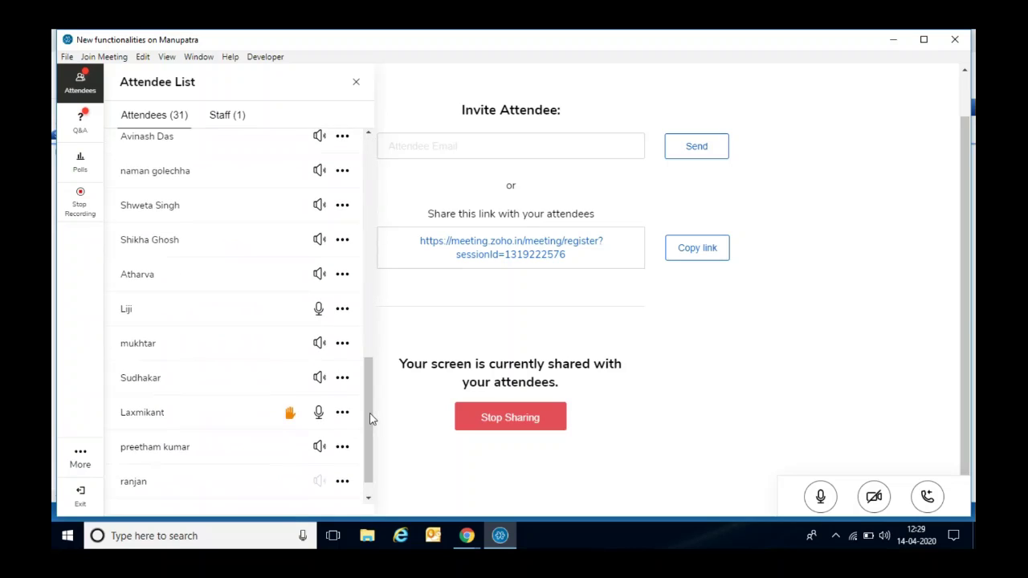